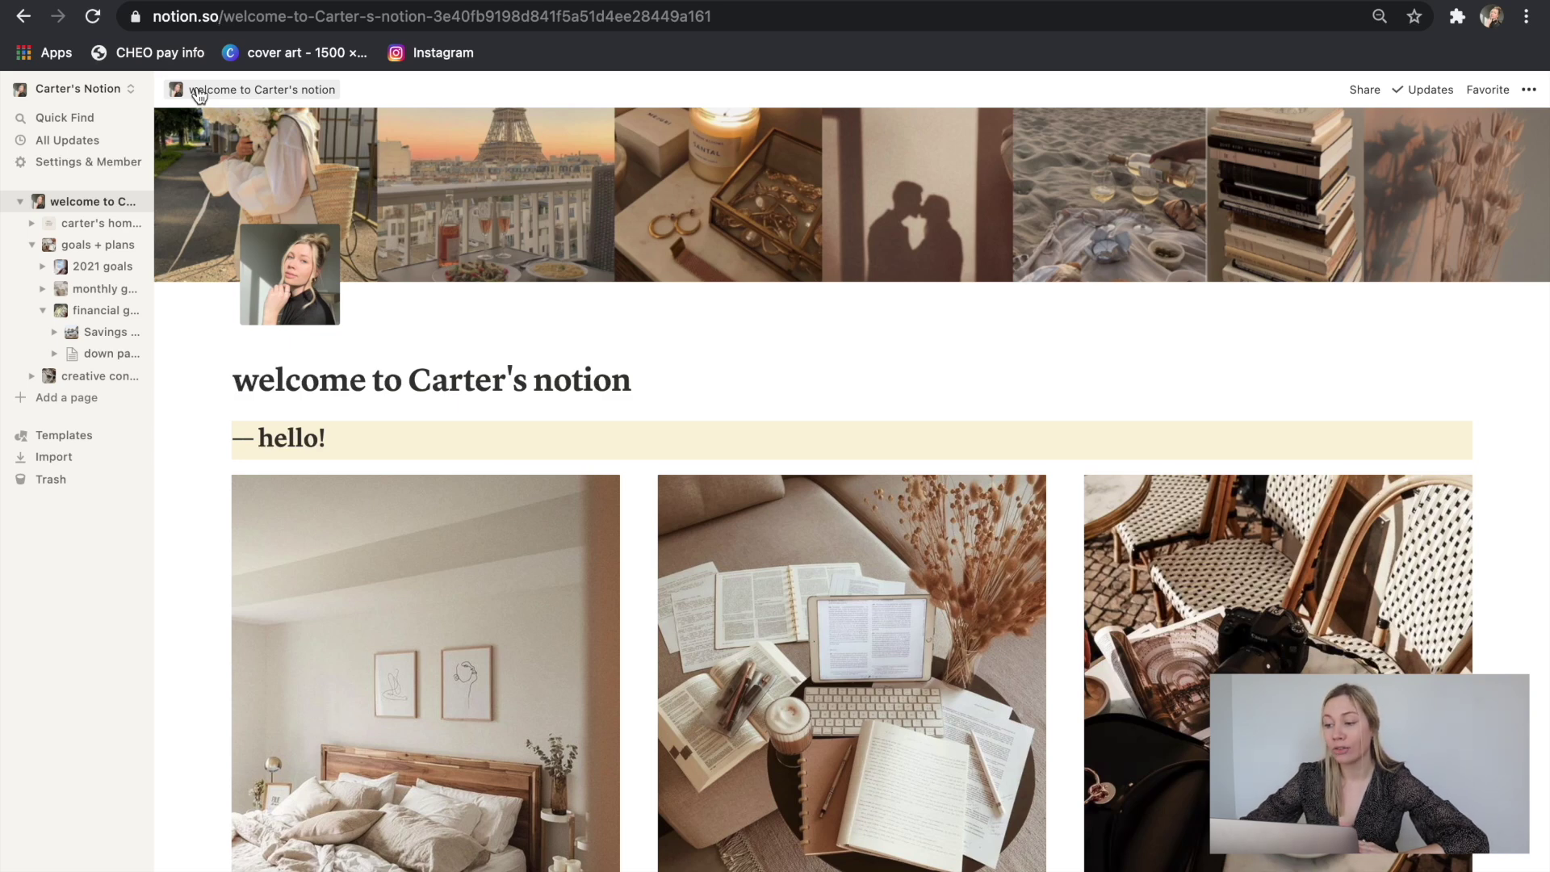
Look over the welcome page from its cover image to the three linked subpages.
{"action": "scroll", "coordinate": [618, 288], "scroll_direction": "down", "scroll_amount": 2}
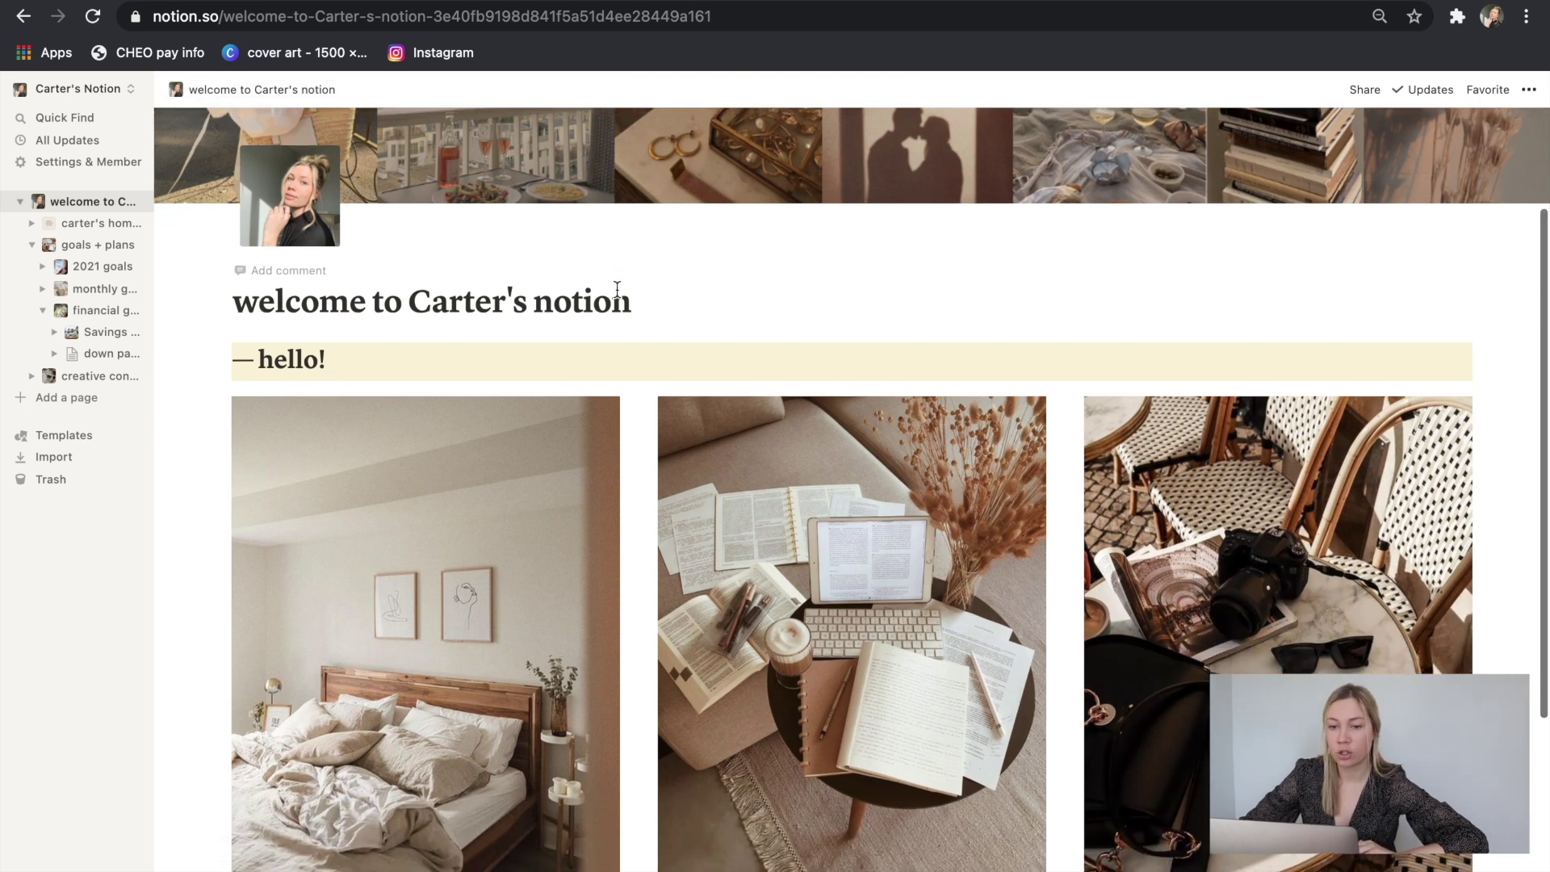
{"action": "scroll", "coordinate": [617, 289], "scroll_direction": "up", "scroll_amount": 4}
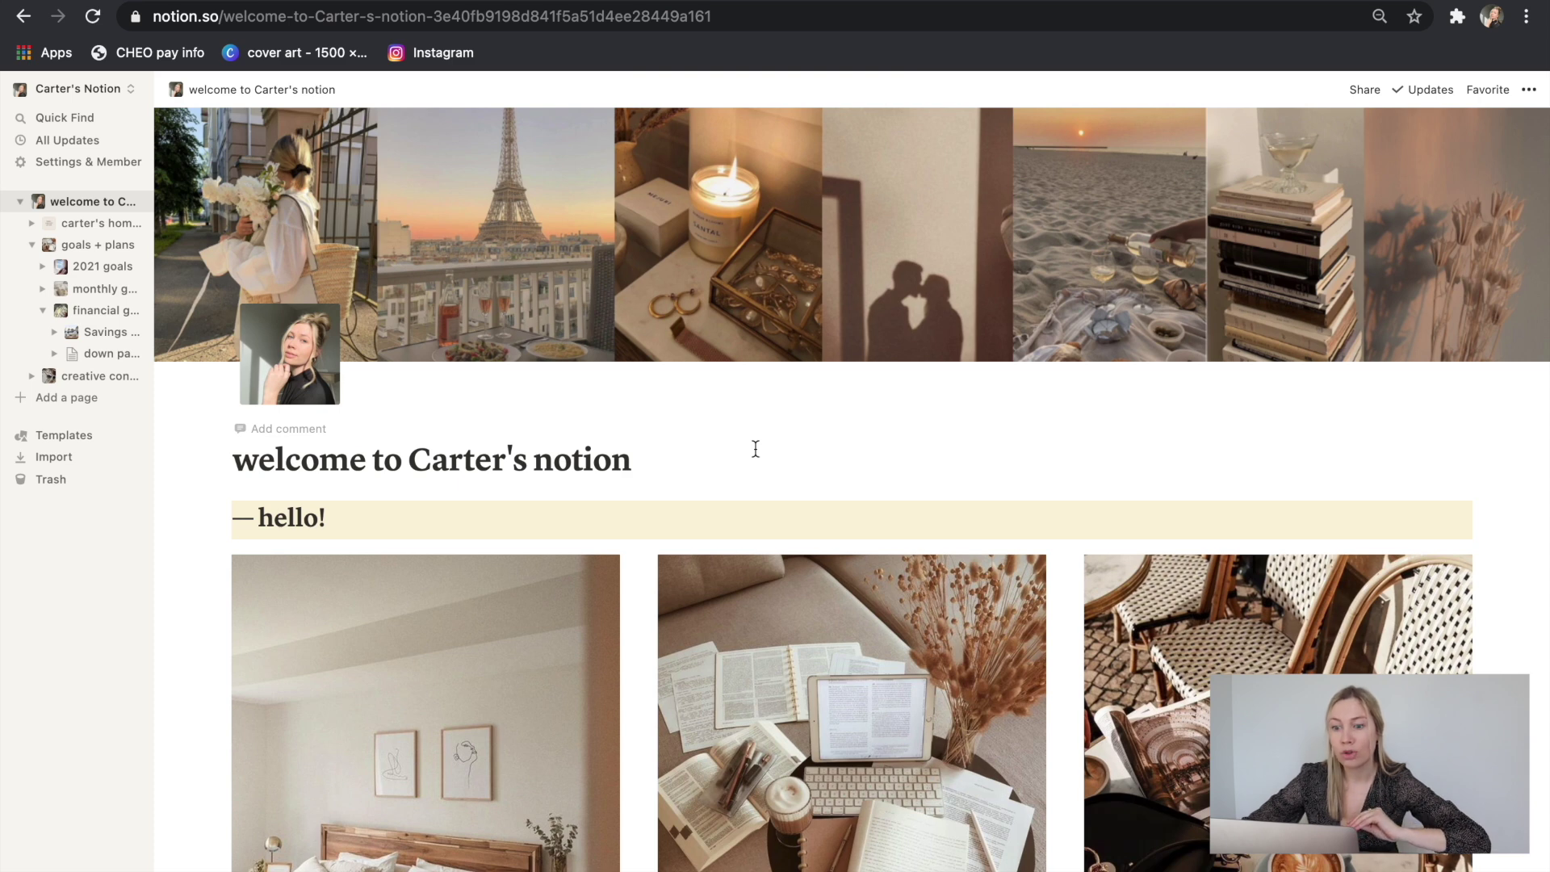
{"action": "scroll", "coordinate": [755, 448], "scroll_direction": "down", "scroll_amount": 1}
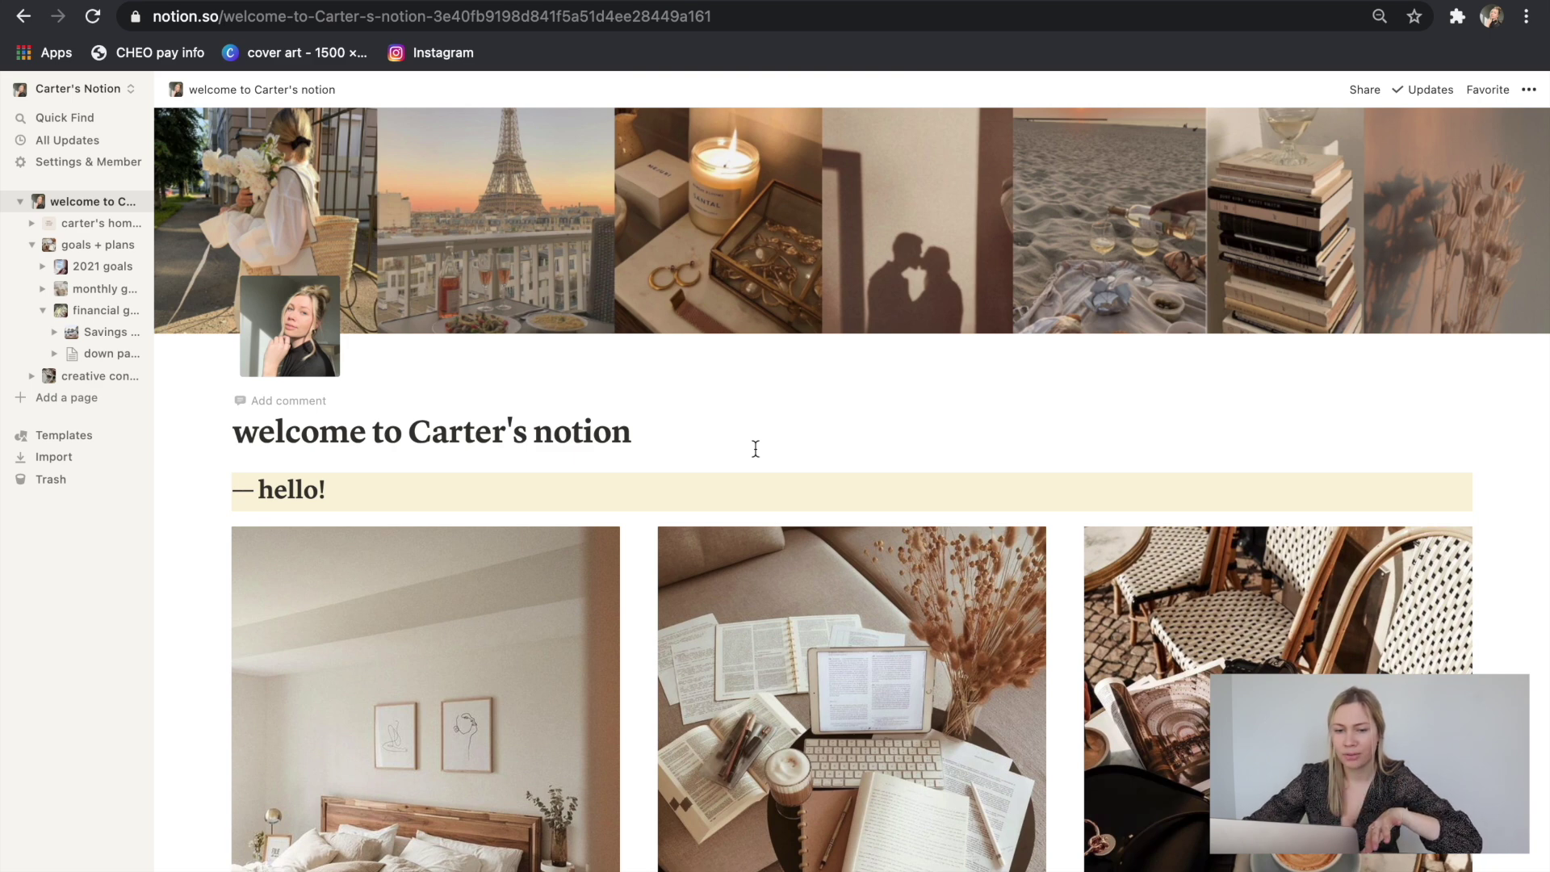
{"action": "scroll", "coordinate": [755, 448], "scroll_direction": "down", "scroll_amount": 5}
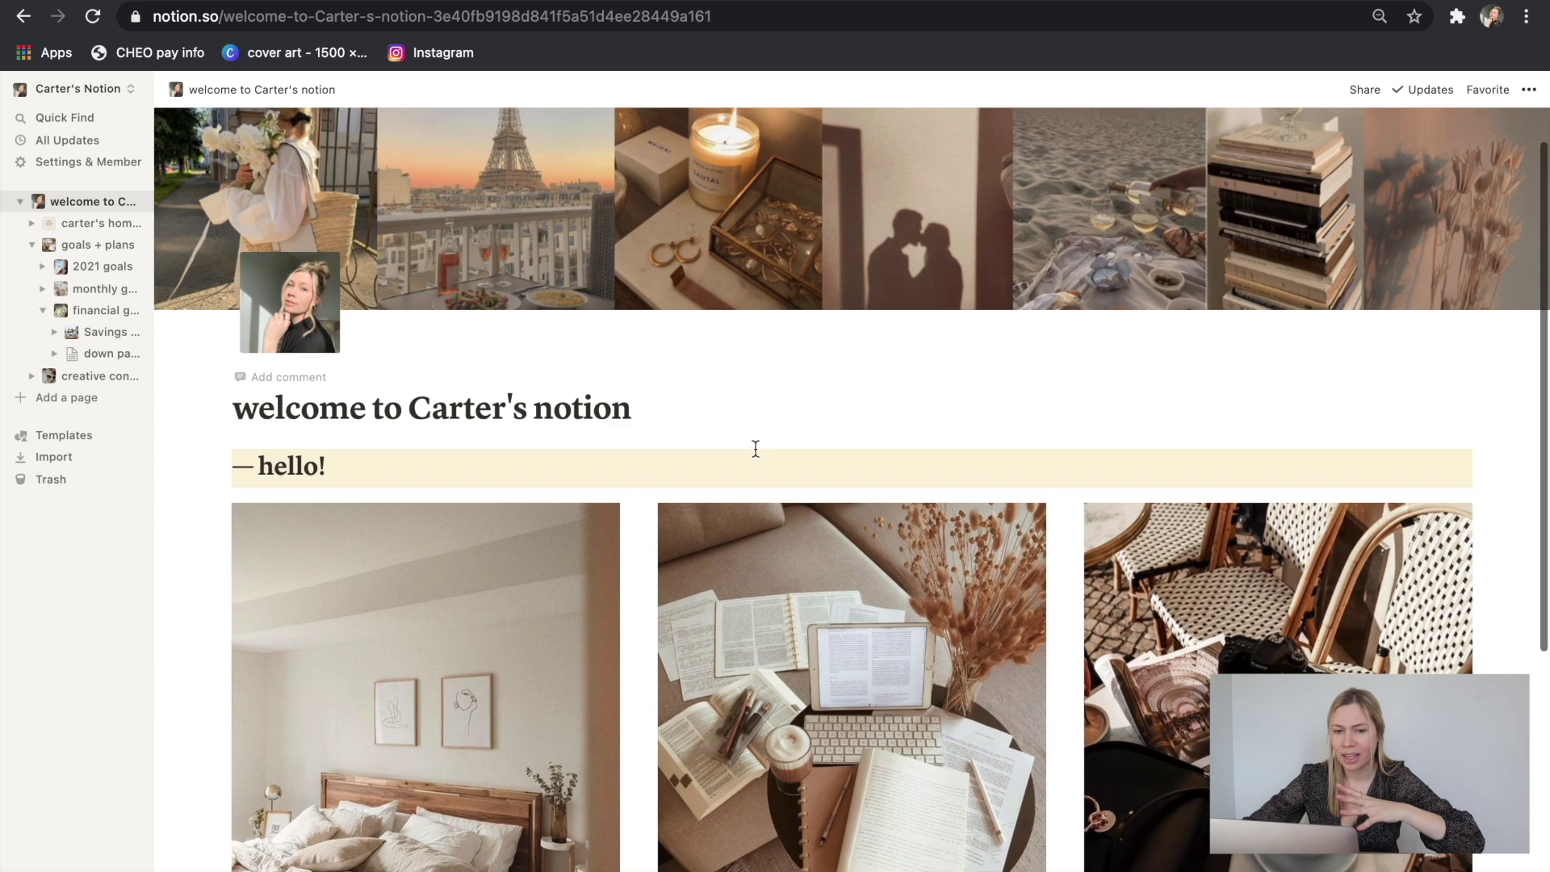
{"action": "scroll", "coordinate": [756, 449], "scroll_direction": "down", "scroll_amount": 2}
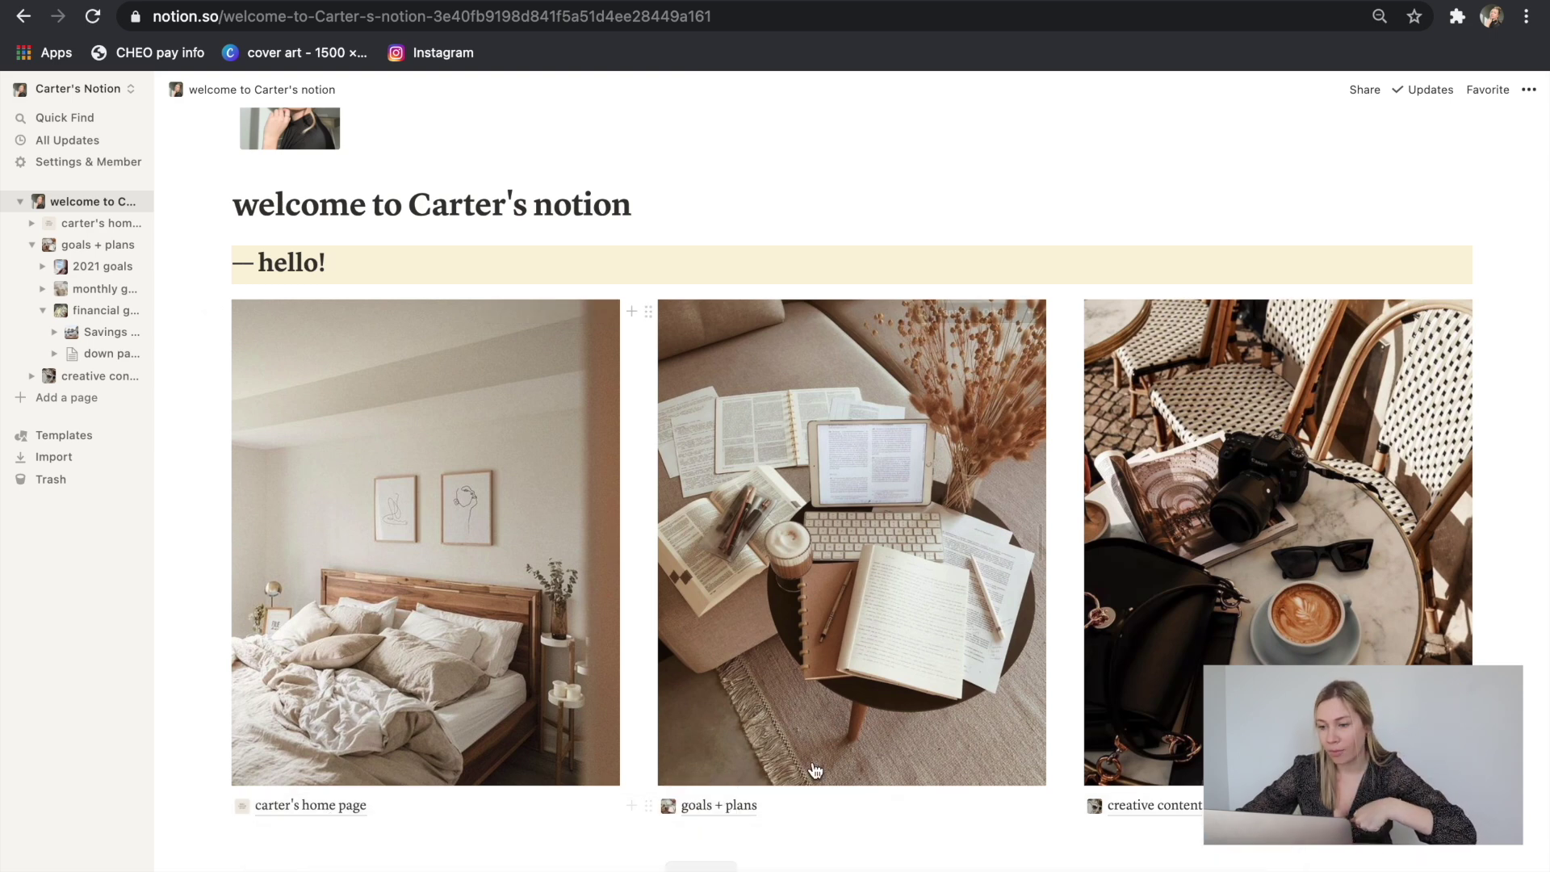
{"action": "scroll", "coordinate": [814, 770], "scroll_direction": "down", "scroll_amount": 5}
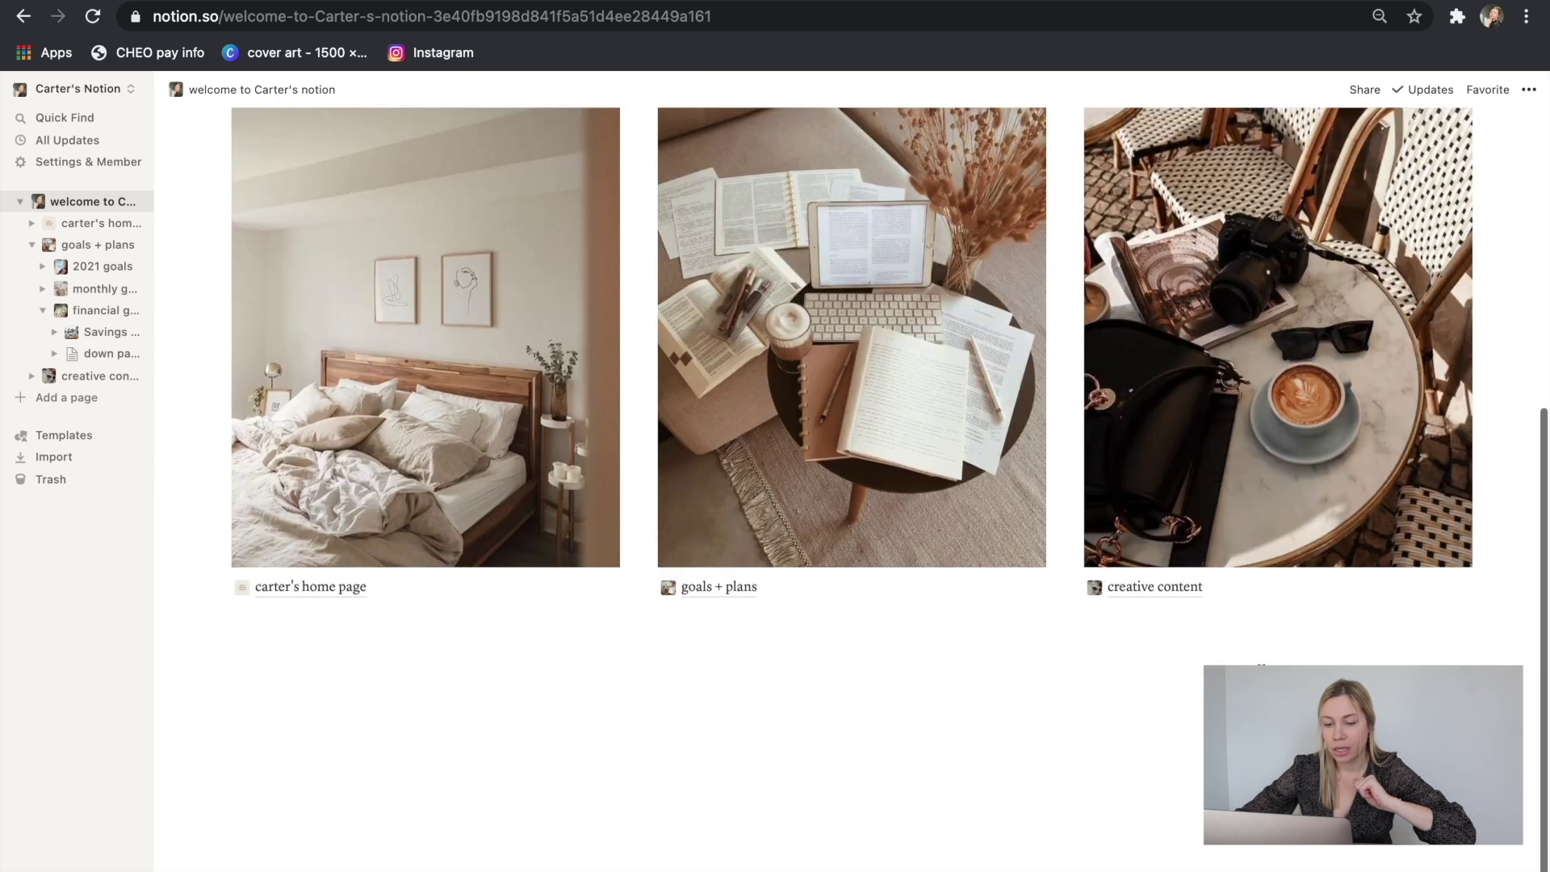
Browse the block types available for the empty line below the subpage links, through to the inline databases, without inserting any.
{"action": "left_click", "coordinate": [277, 646]}
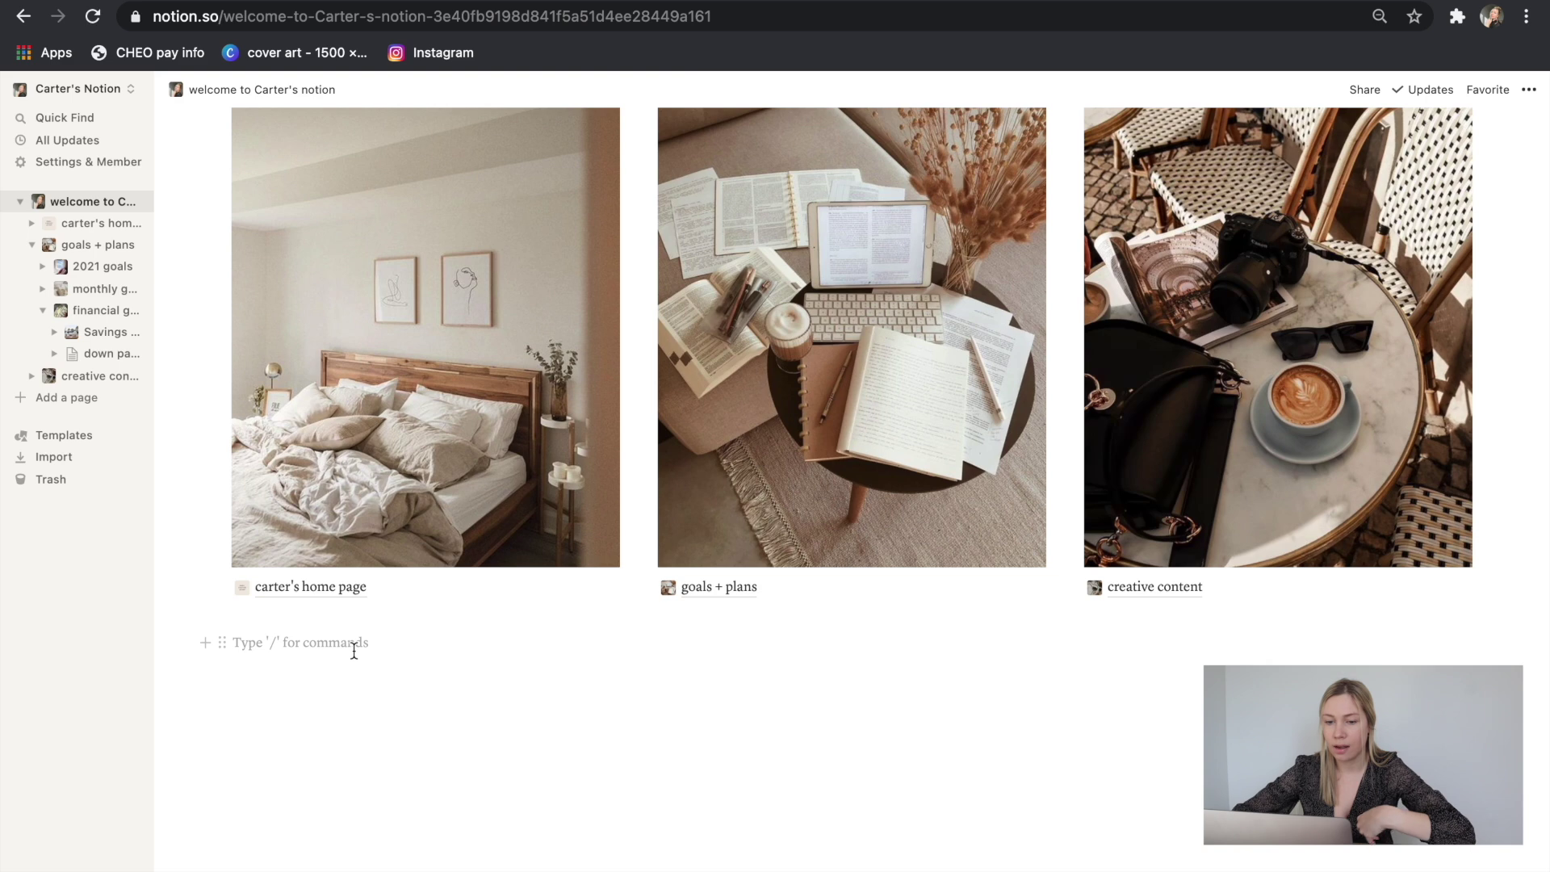
{"action": "type", "text": "/"}
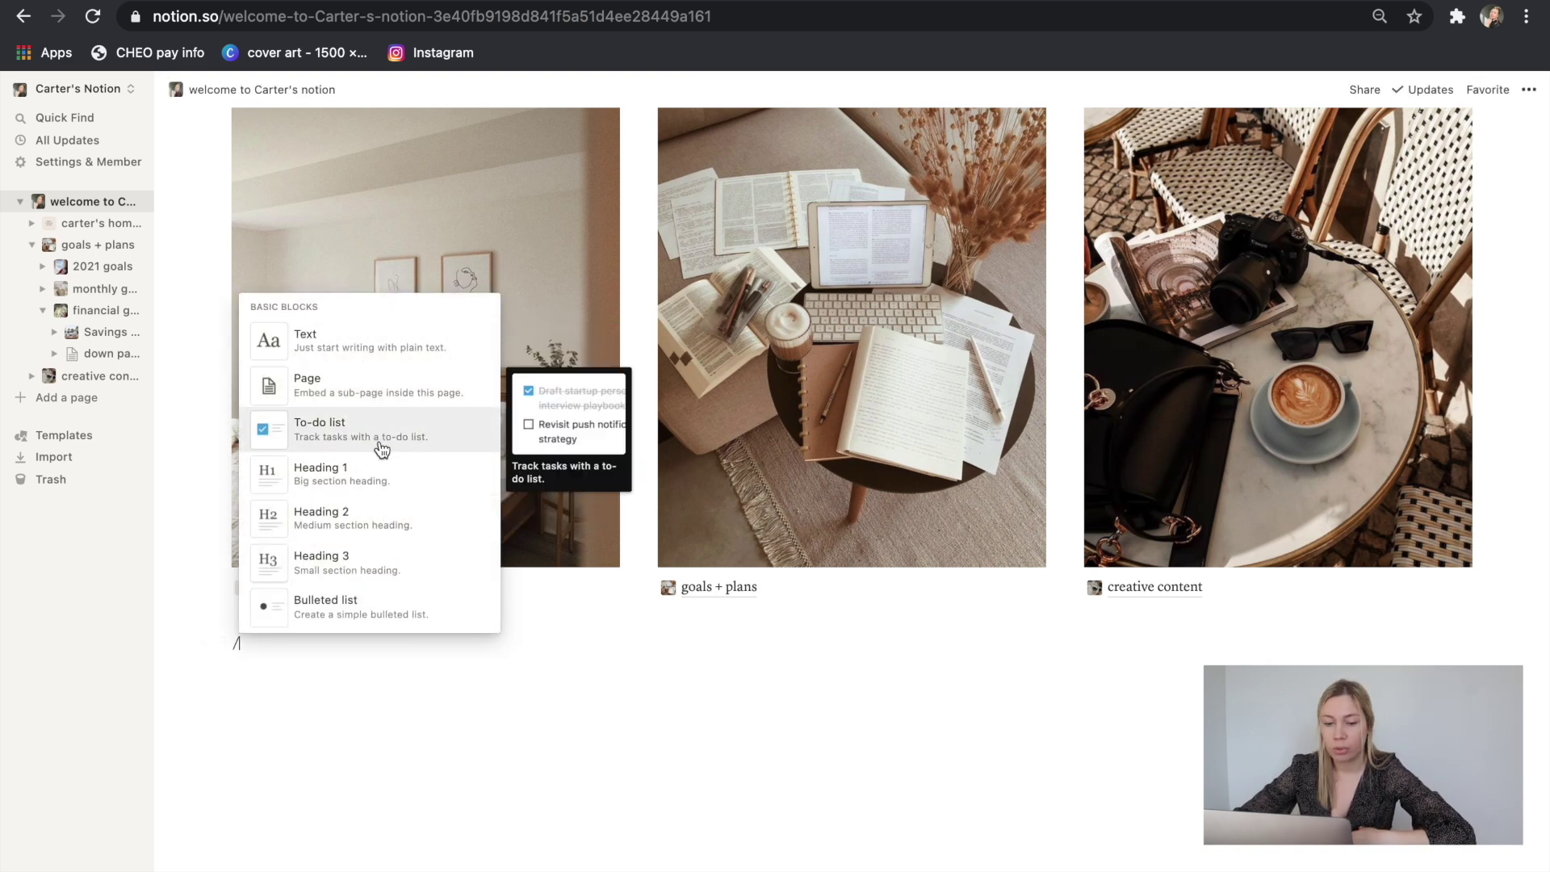
{"action": "scroll", "coordinate": [375, 485], "scroll_direction": "down", "scroll_amount": 5}
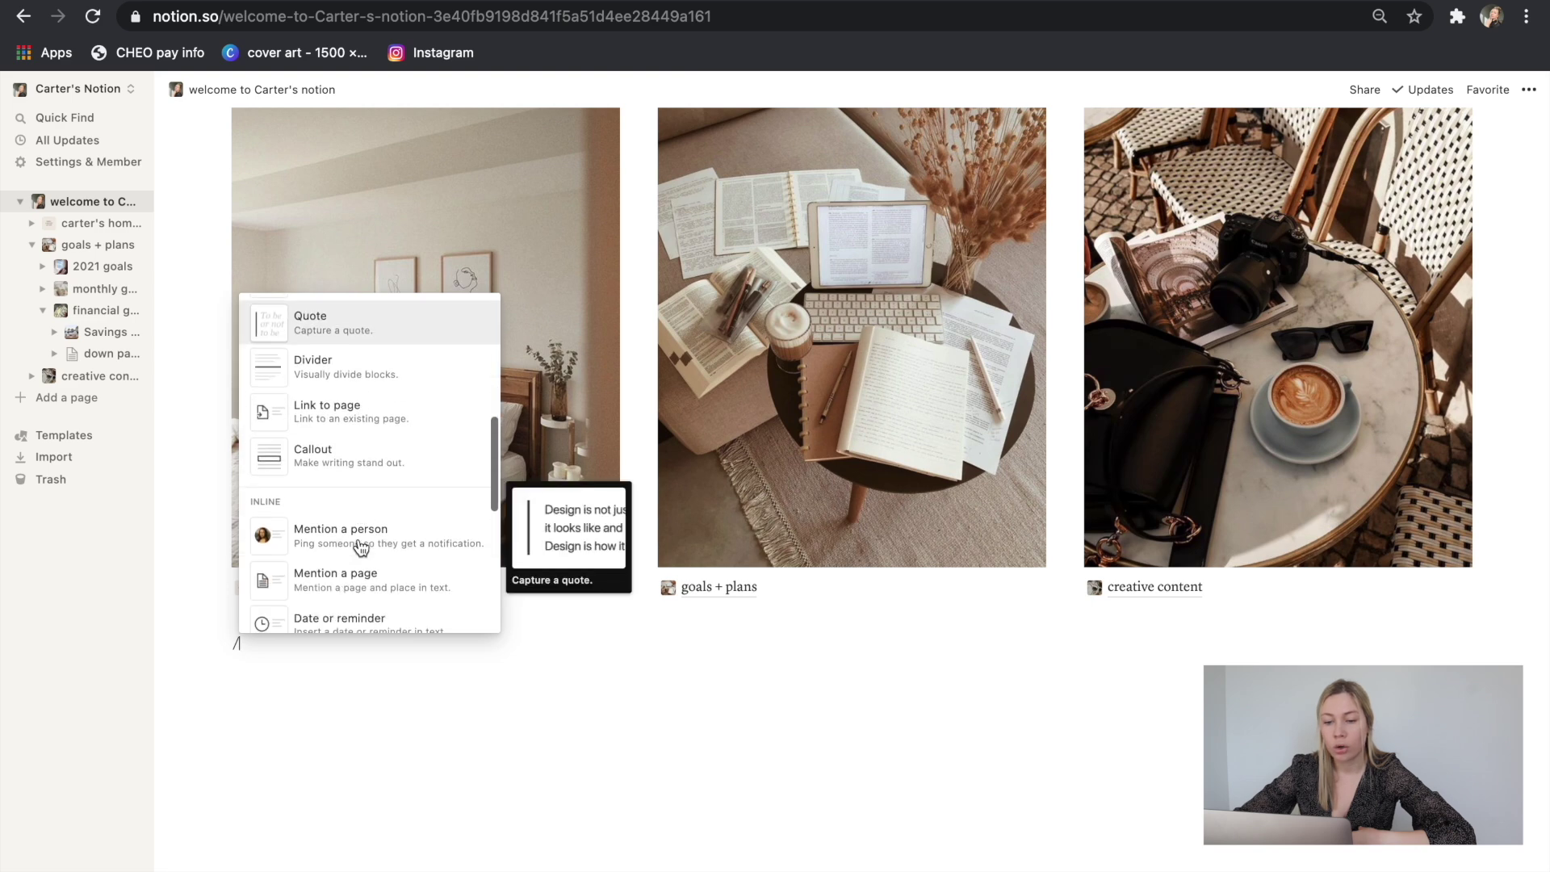
{"action": "scroll", "coordinate": [371, 539], "scroll_direction": "down", "scroll_amount": 5}
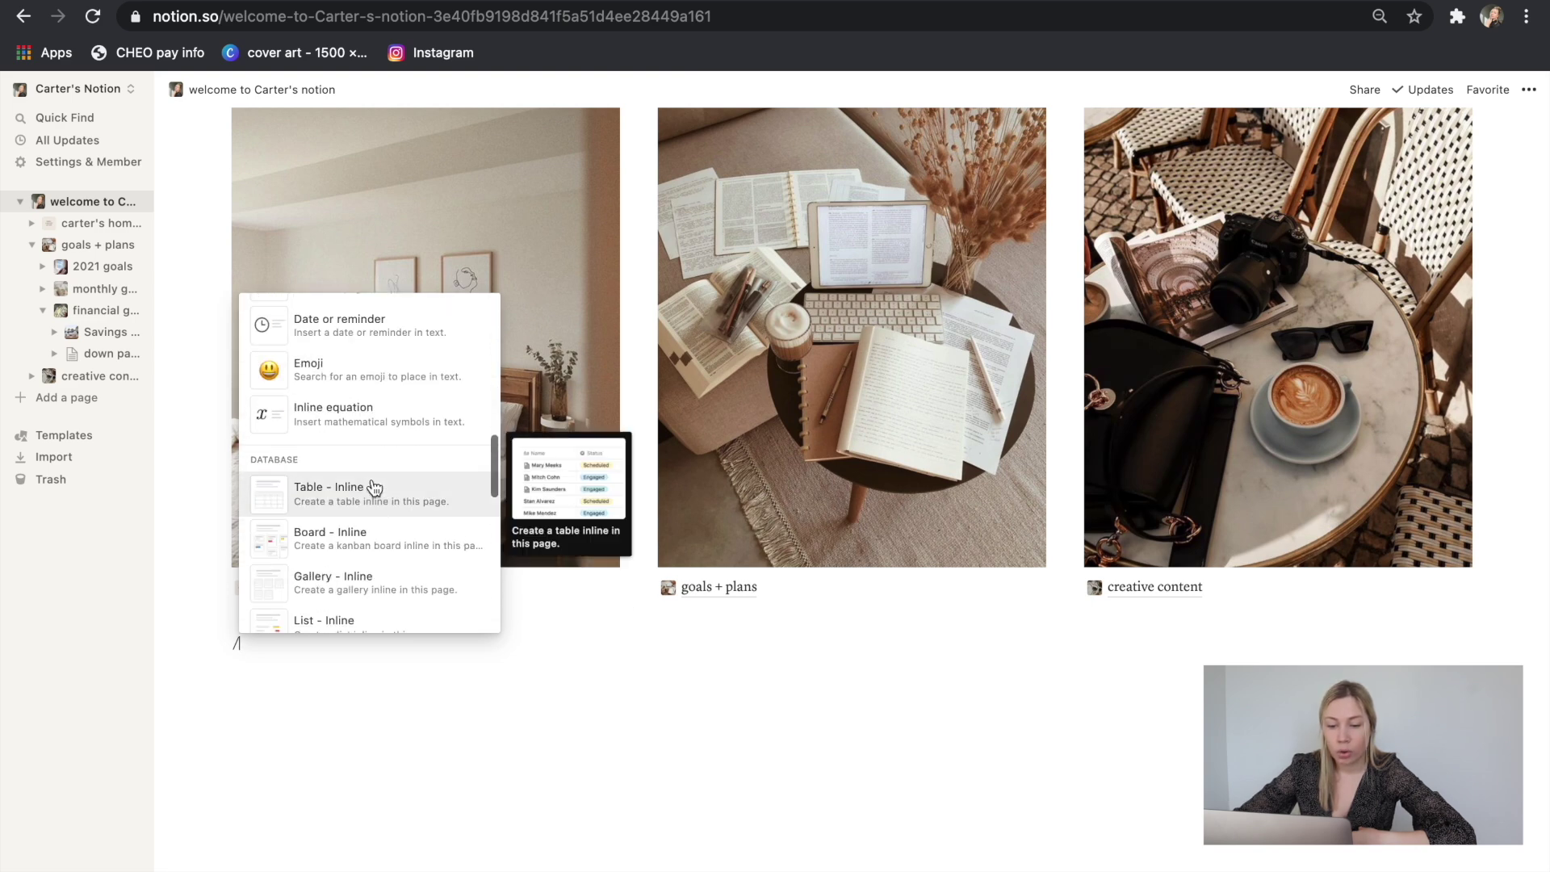
{"action": "scroll", "coordinate": [385, 528], "scroll_direction": "down", "scroll_amount": 3}
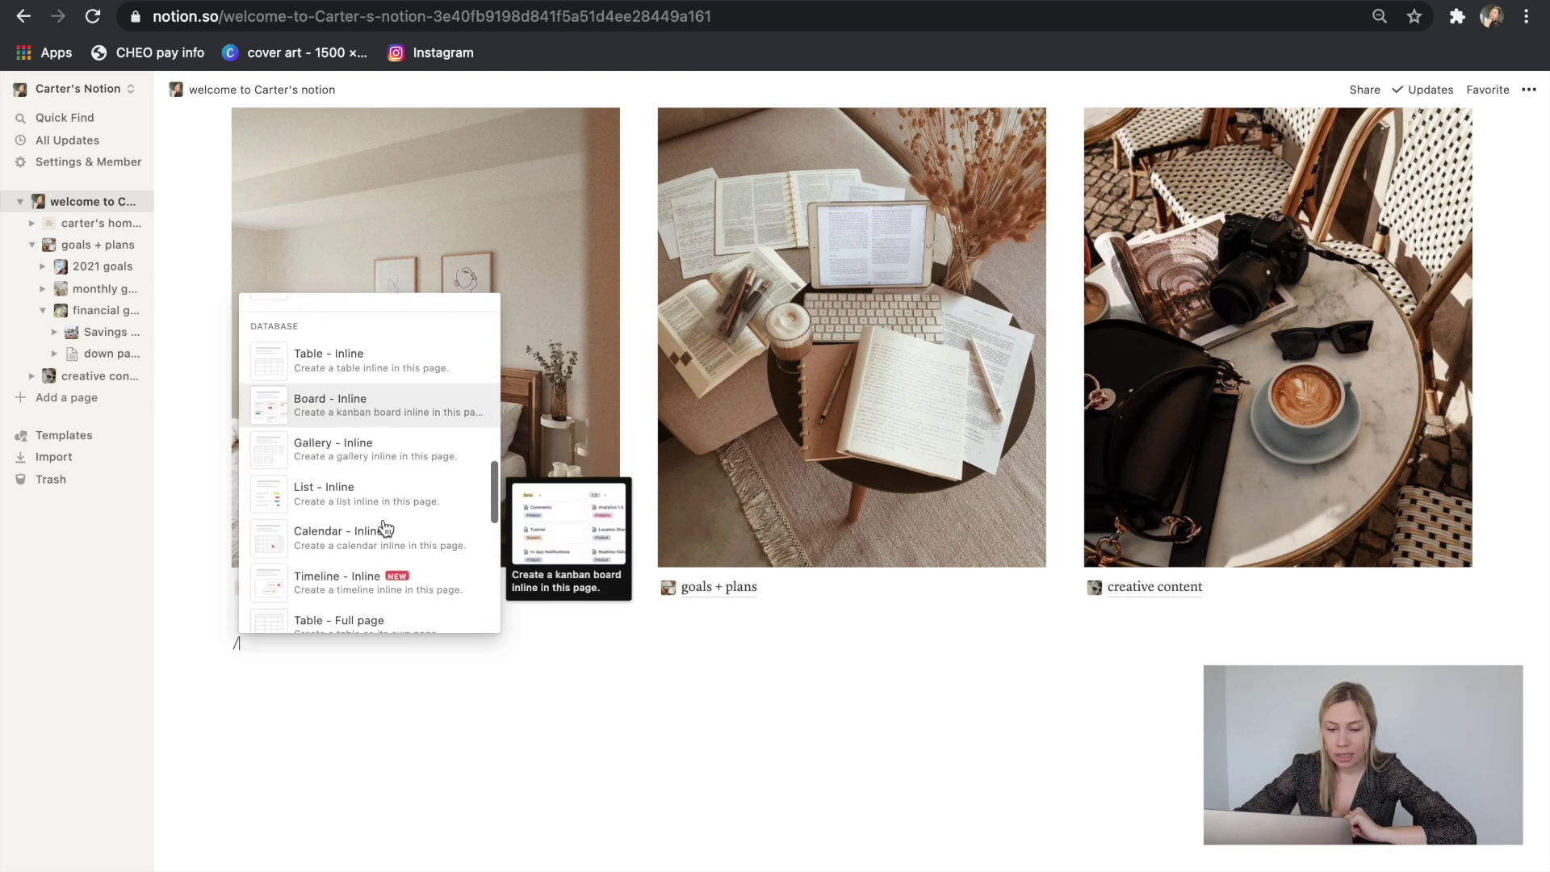
{"action": "left_click", "coordinate": [315, 667]}
{"action": "key", "text": "BackSpace"}
{"action": "key", "text": "BackSpace"}
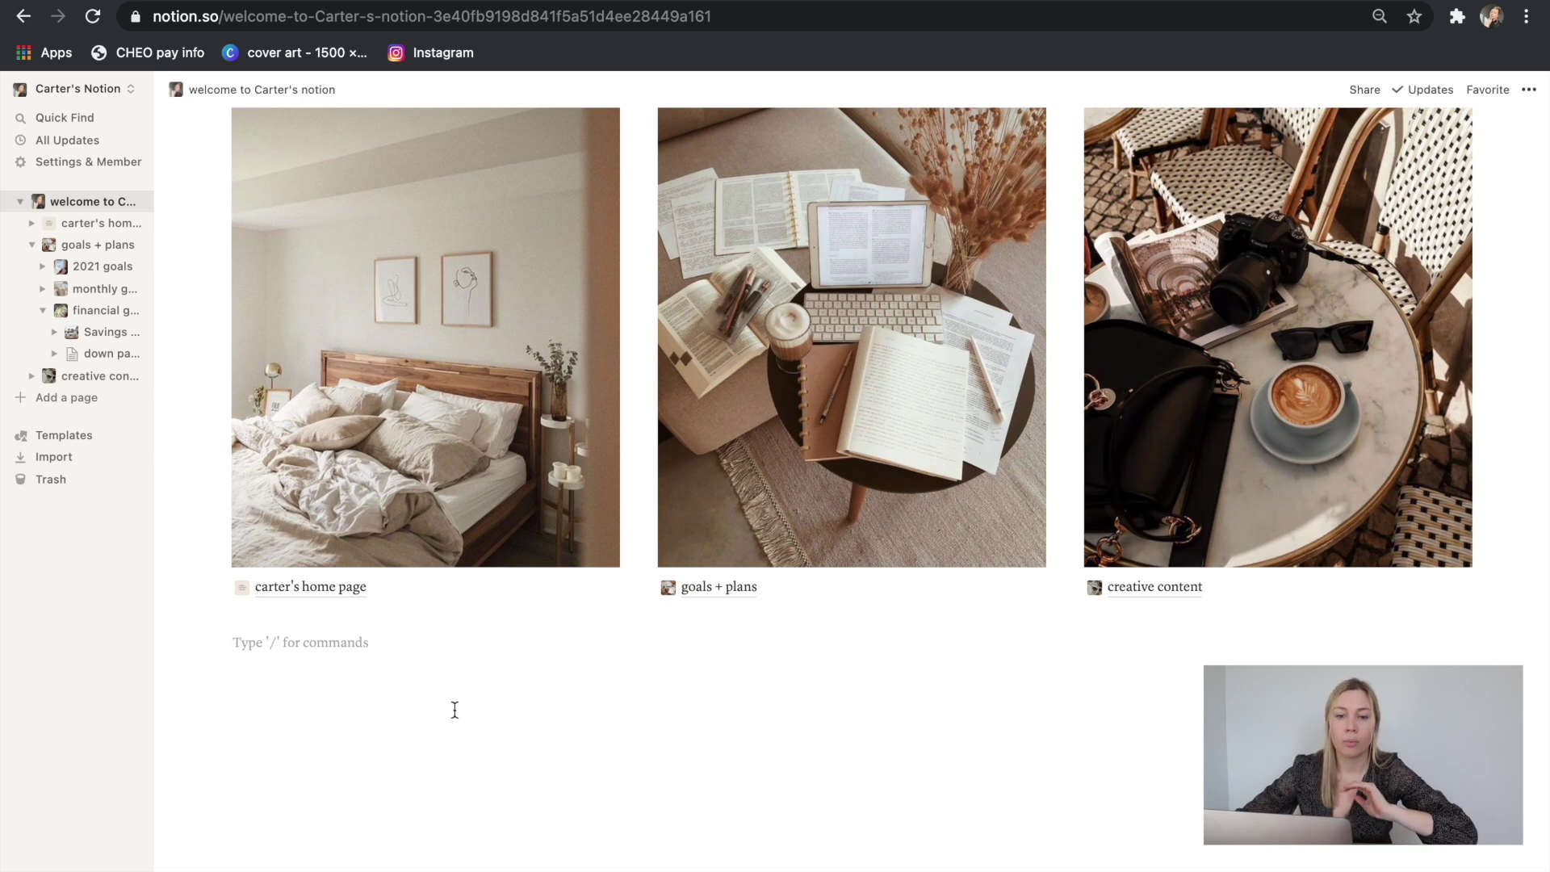
Open the home page subpage linked under the bedroom photo.
{"action": "scroll", "coordinate": [455, 710], "scroll_direction": "up", "scroll_amount": 2}
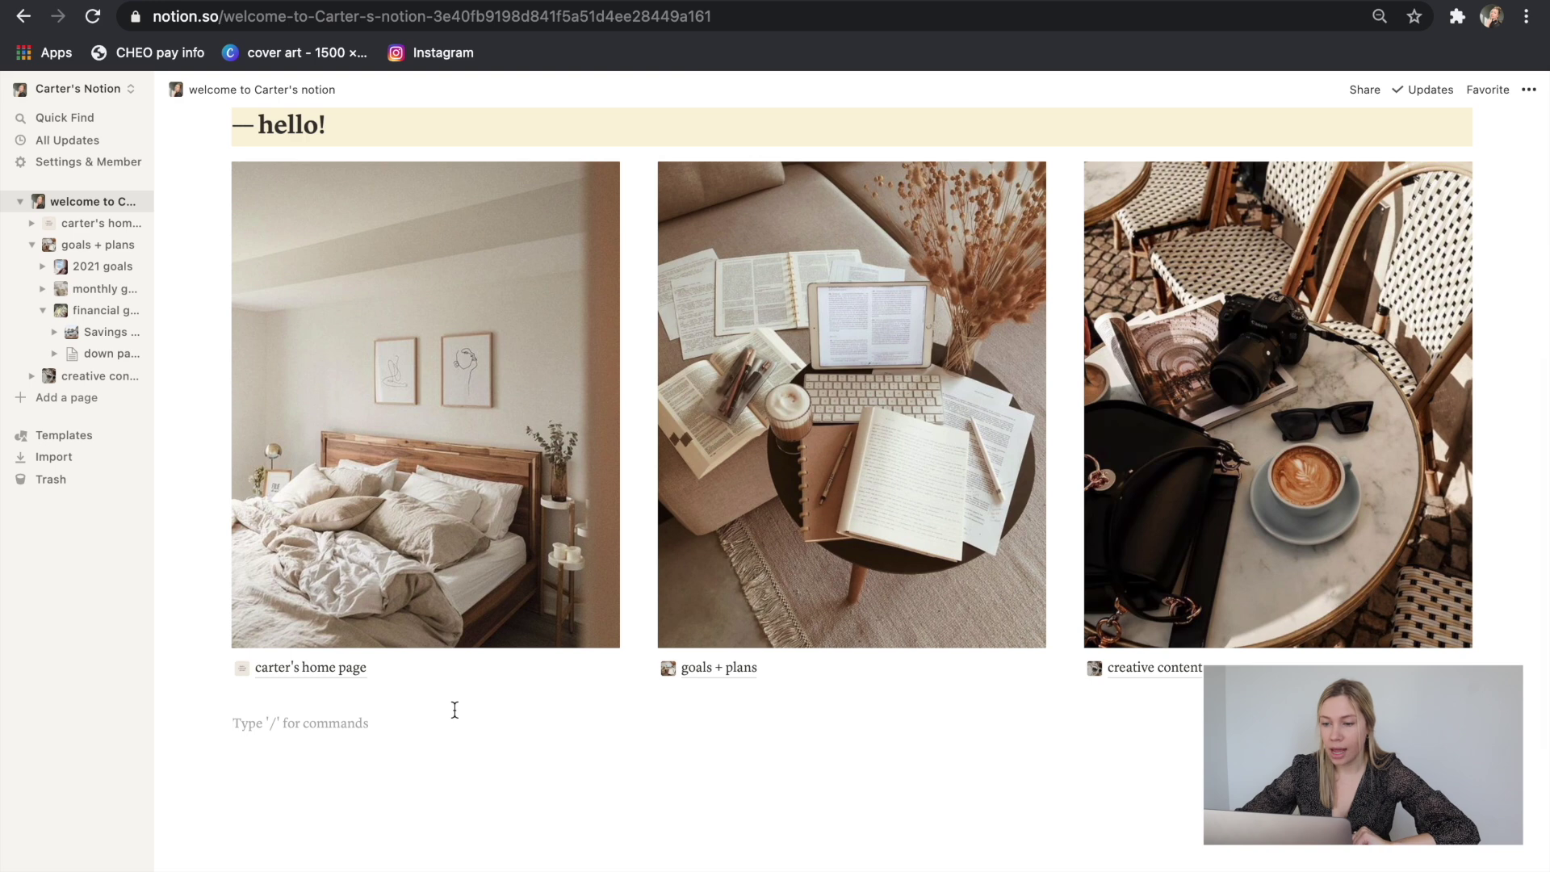
{"action": "scroll", "coordinate": [454, 709], "scroll_direction": "down", "scroll_amount": 2}
{"action": "scroll", "coordinate": [495, 726], "scroll_direction": "up", "scroll_amount": 3}
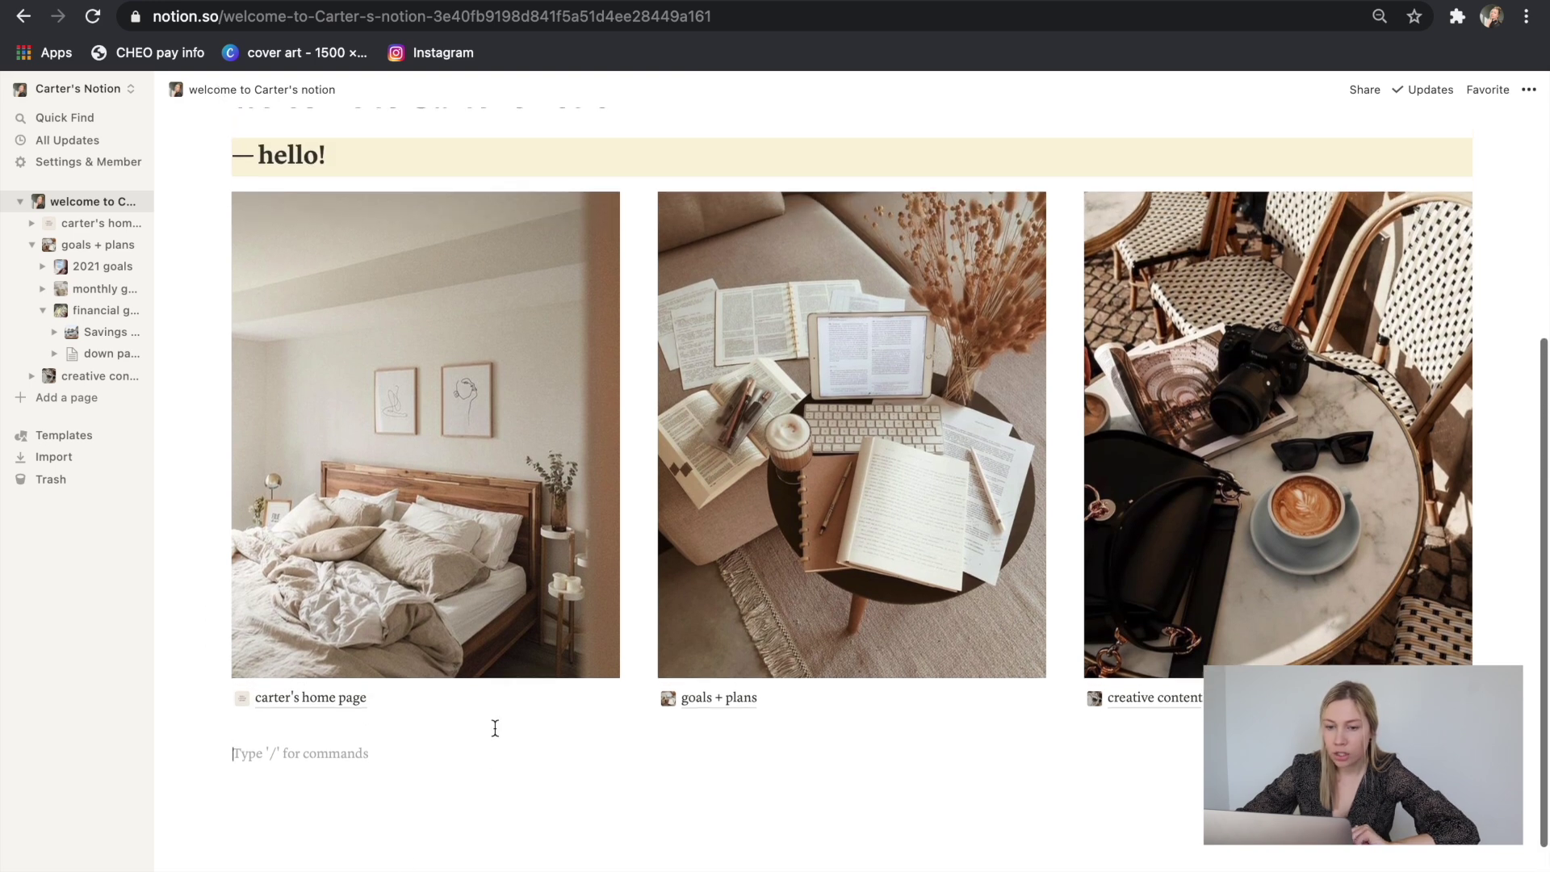
{"action": "left_click", "coordinate": [308, 706]}
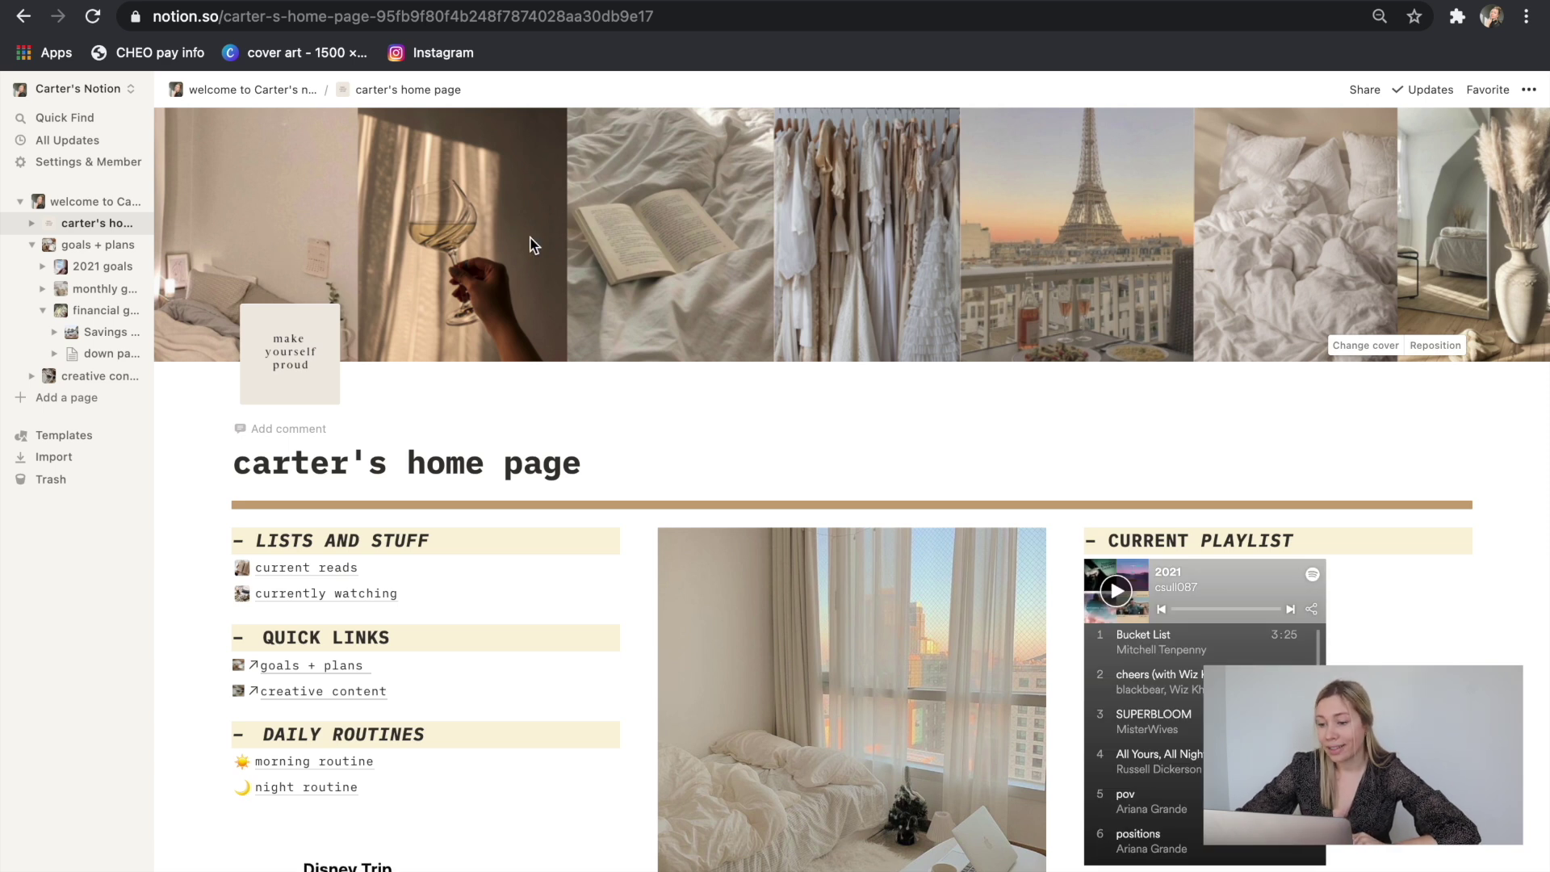
Raise the sound volume, then play a preview of the embedded current playlist and pause it.
{"action": "scroll", "coordinate": [657, 384], "scroll_direction": "down", "scroll_amount": 3}
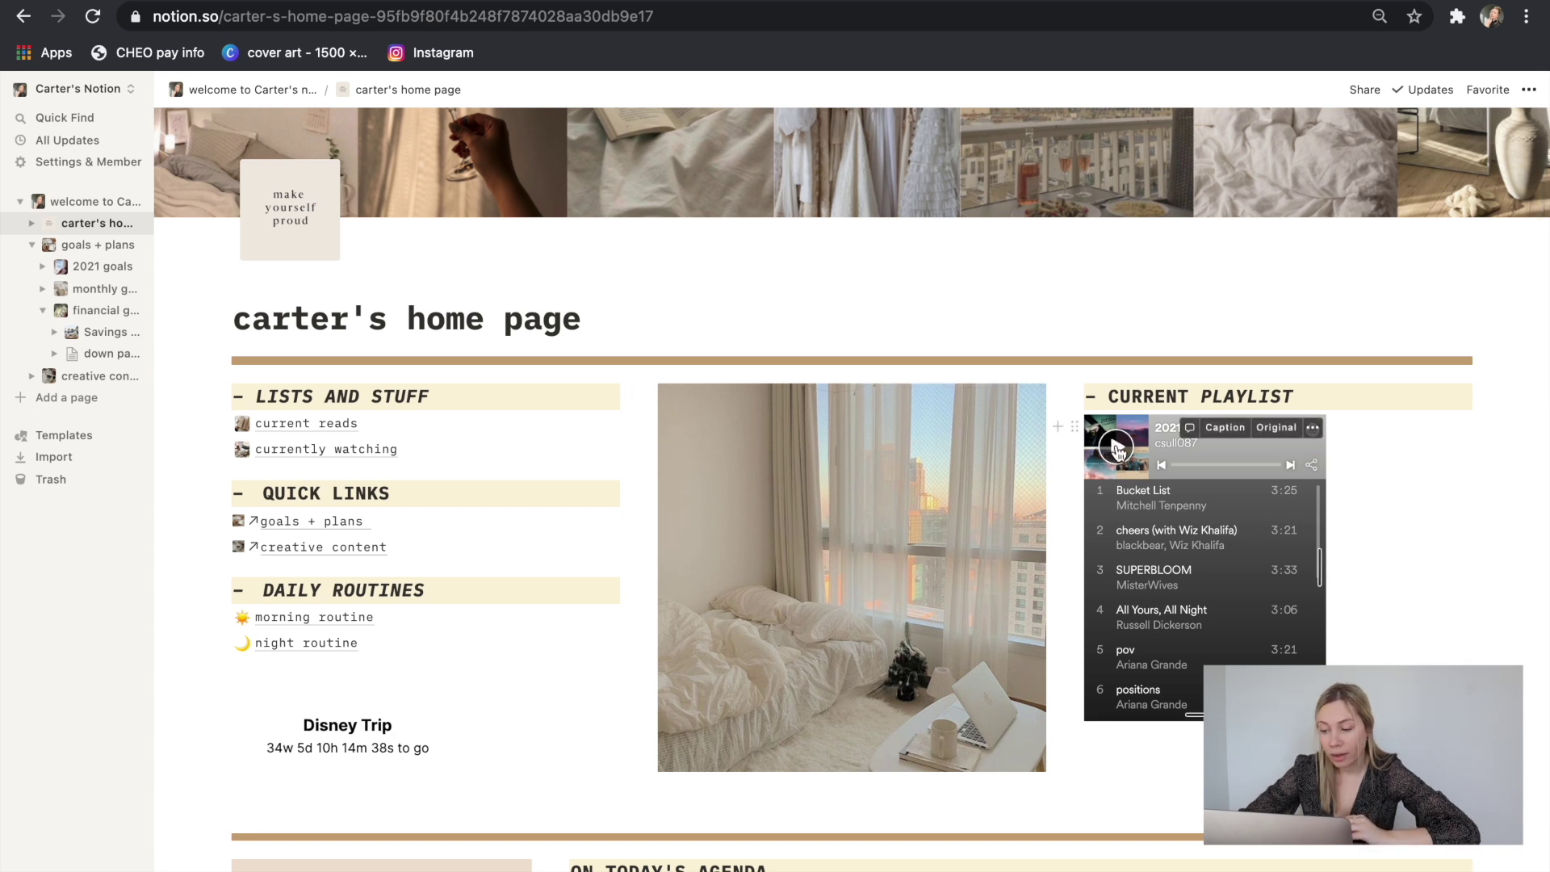
{"action": "key", "text": "XF86AudioRaiseVolume"}
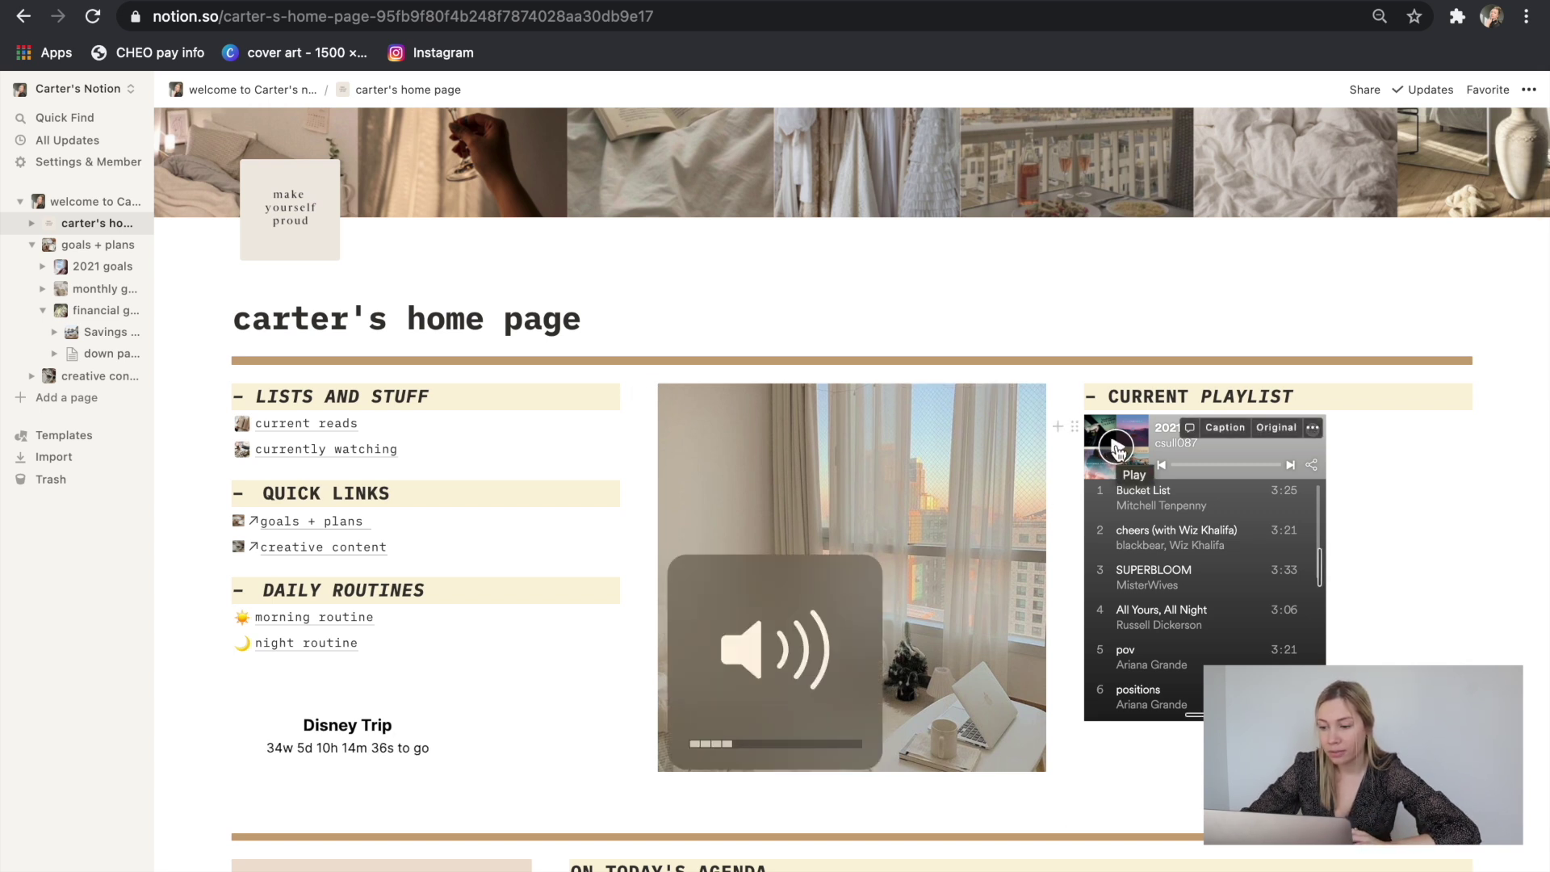
{"action": "left_click", "coordinate": [1117, 450]}
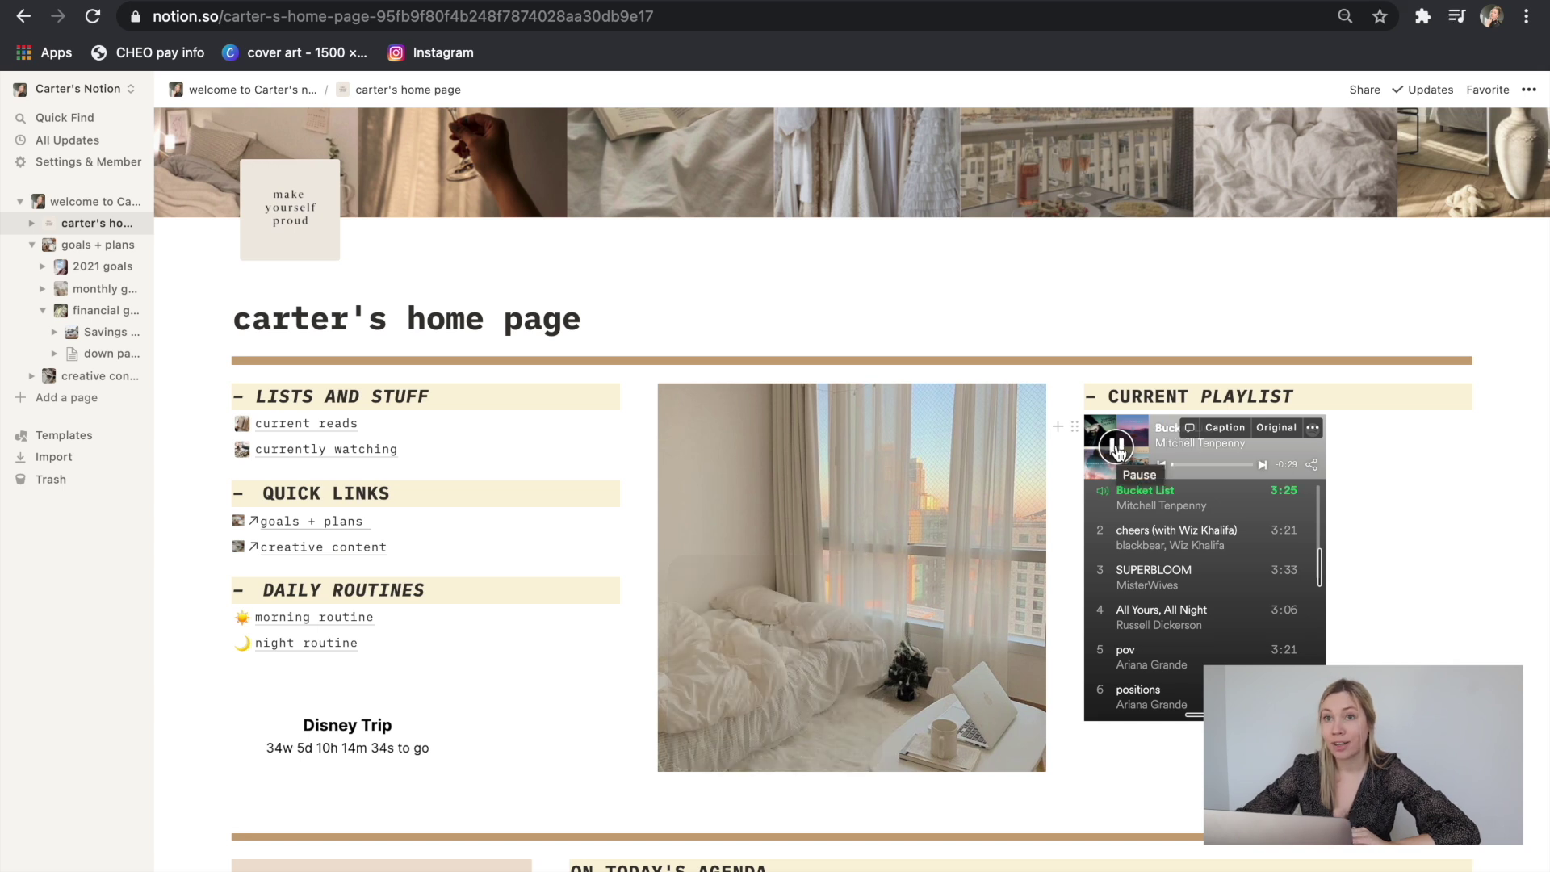
{"action": "left_click", "coordinate": [1117, 449]}
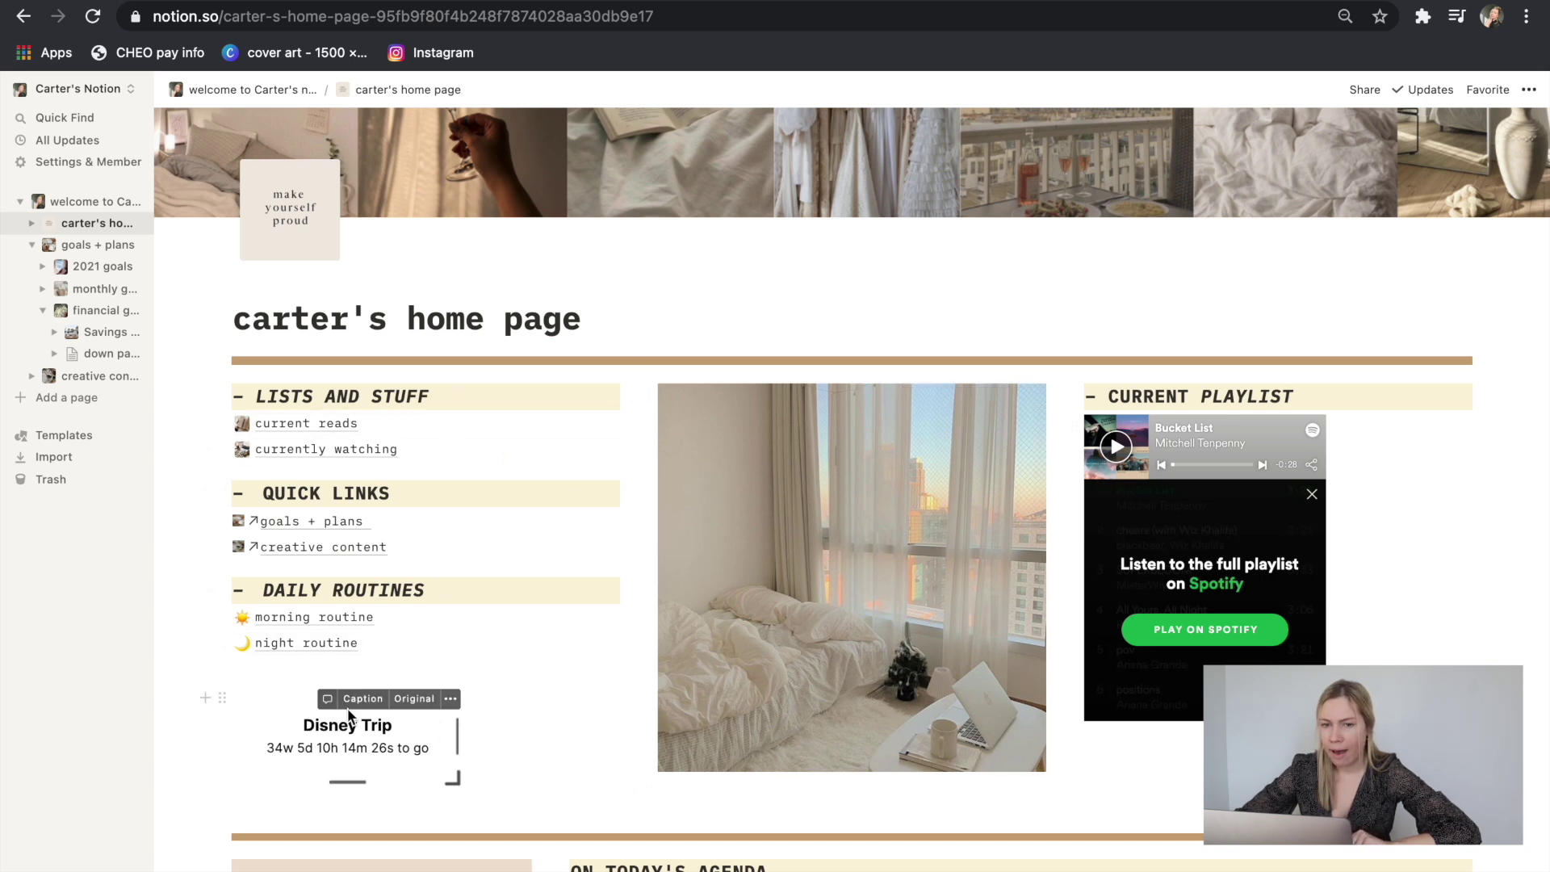
View the available actions for the Disney Trip countdown embed without applying any.
{"action": "left_click", "coordinate": [451, 699]}
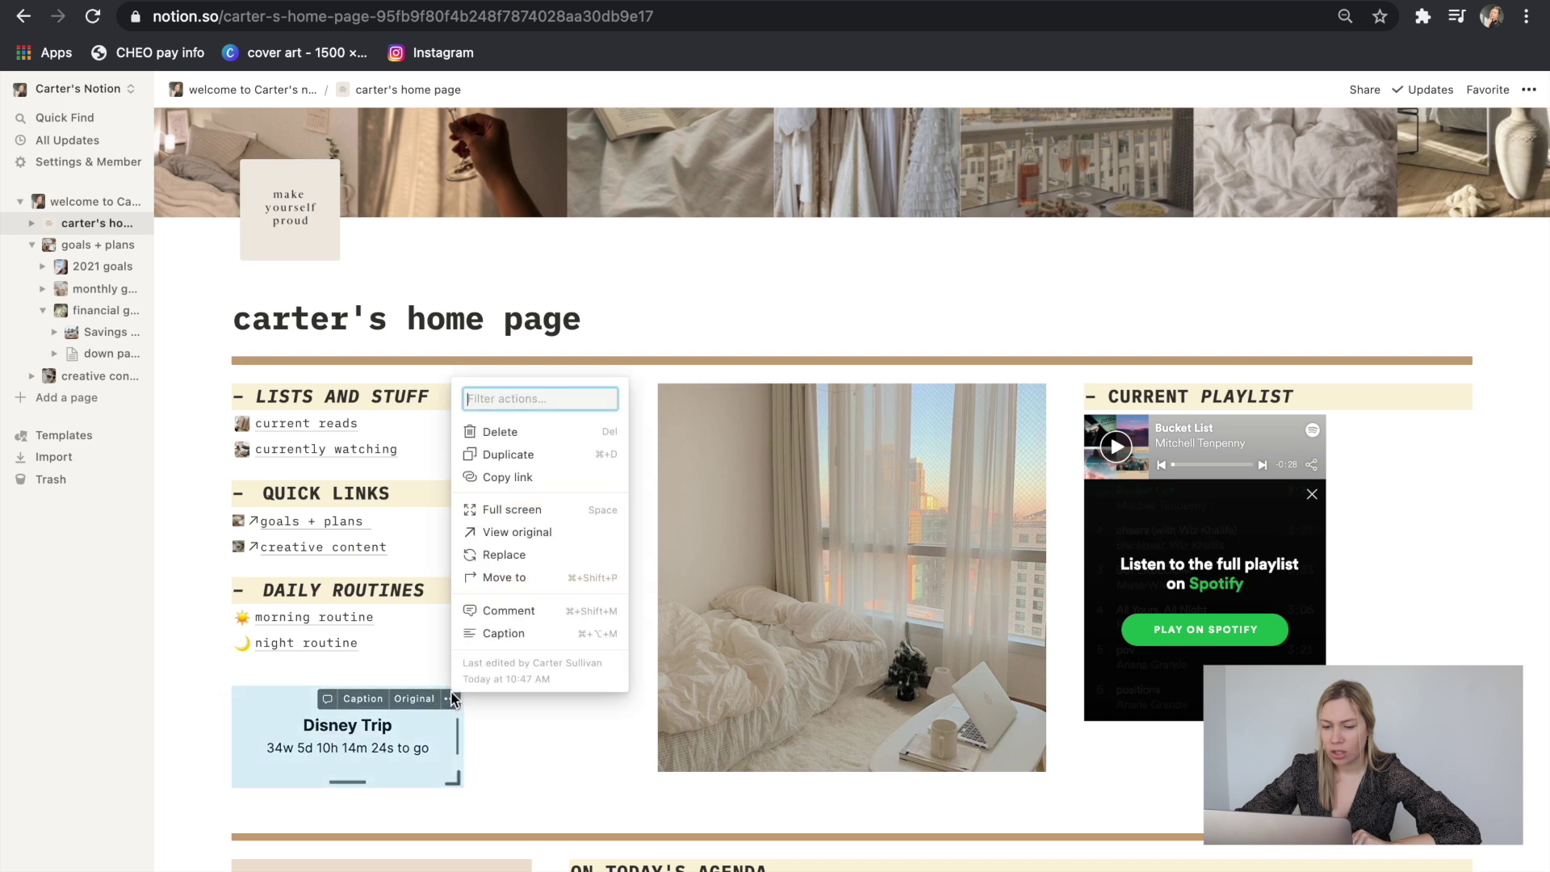
{"action": "left_click", "coordinate": [509, 767]}
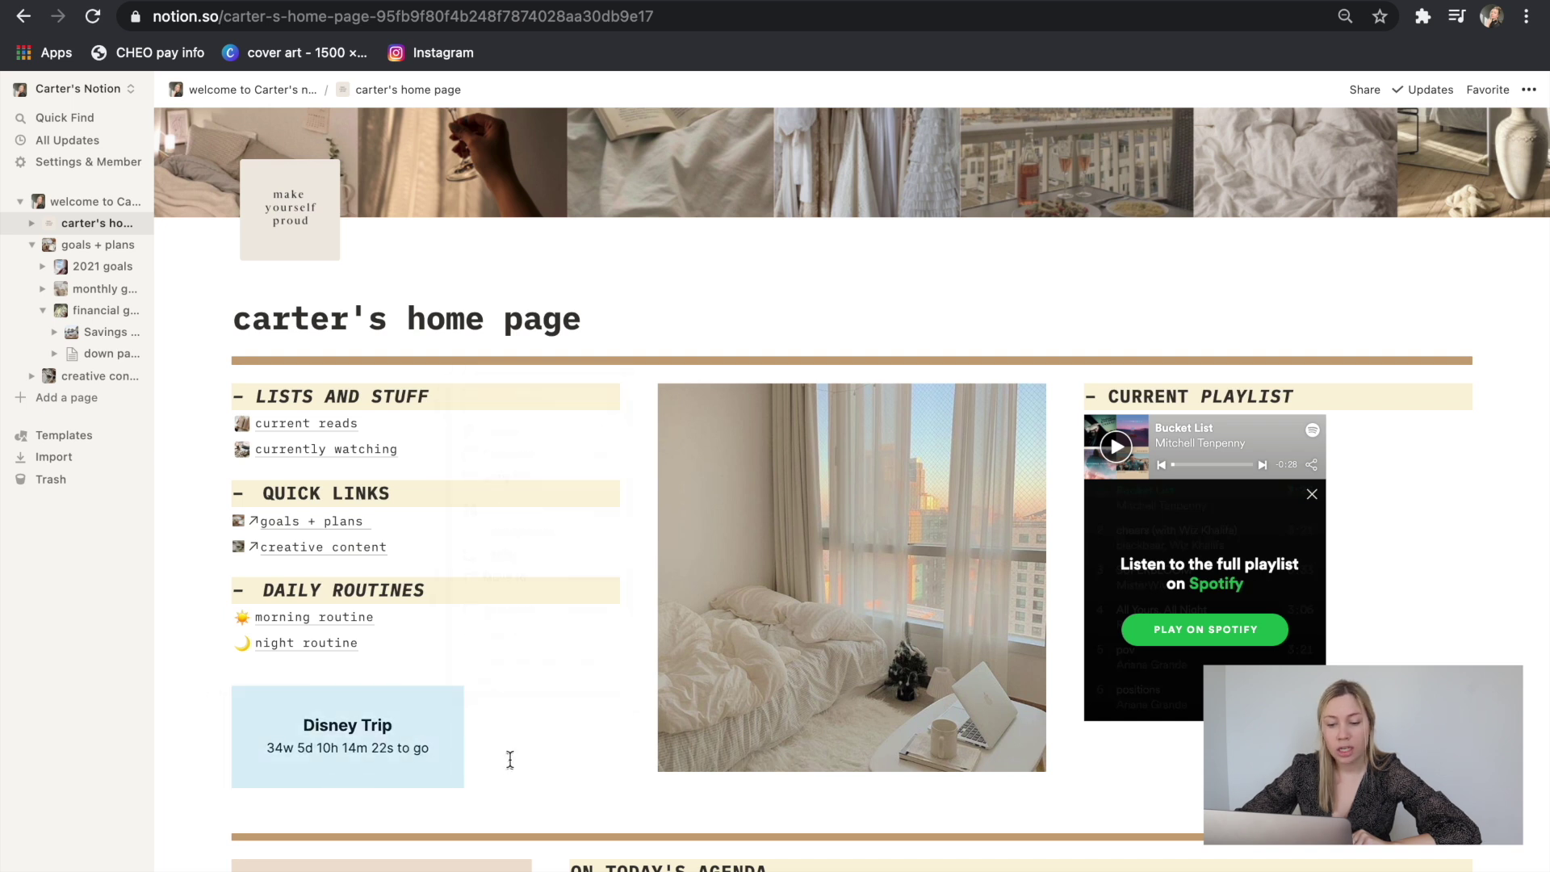
{"action": "left_click", "coordinate": [542, 763]}
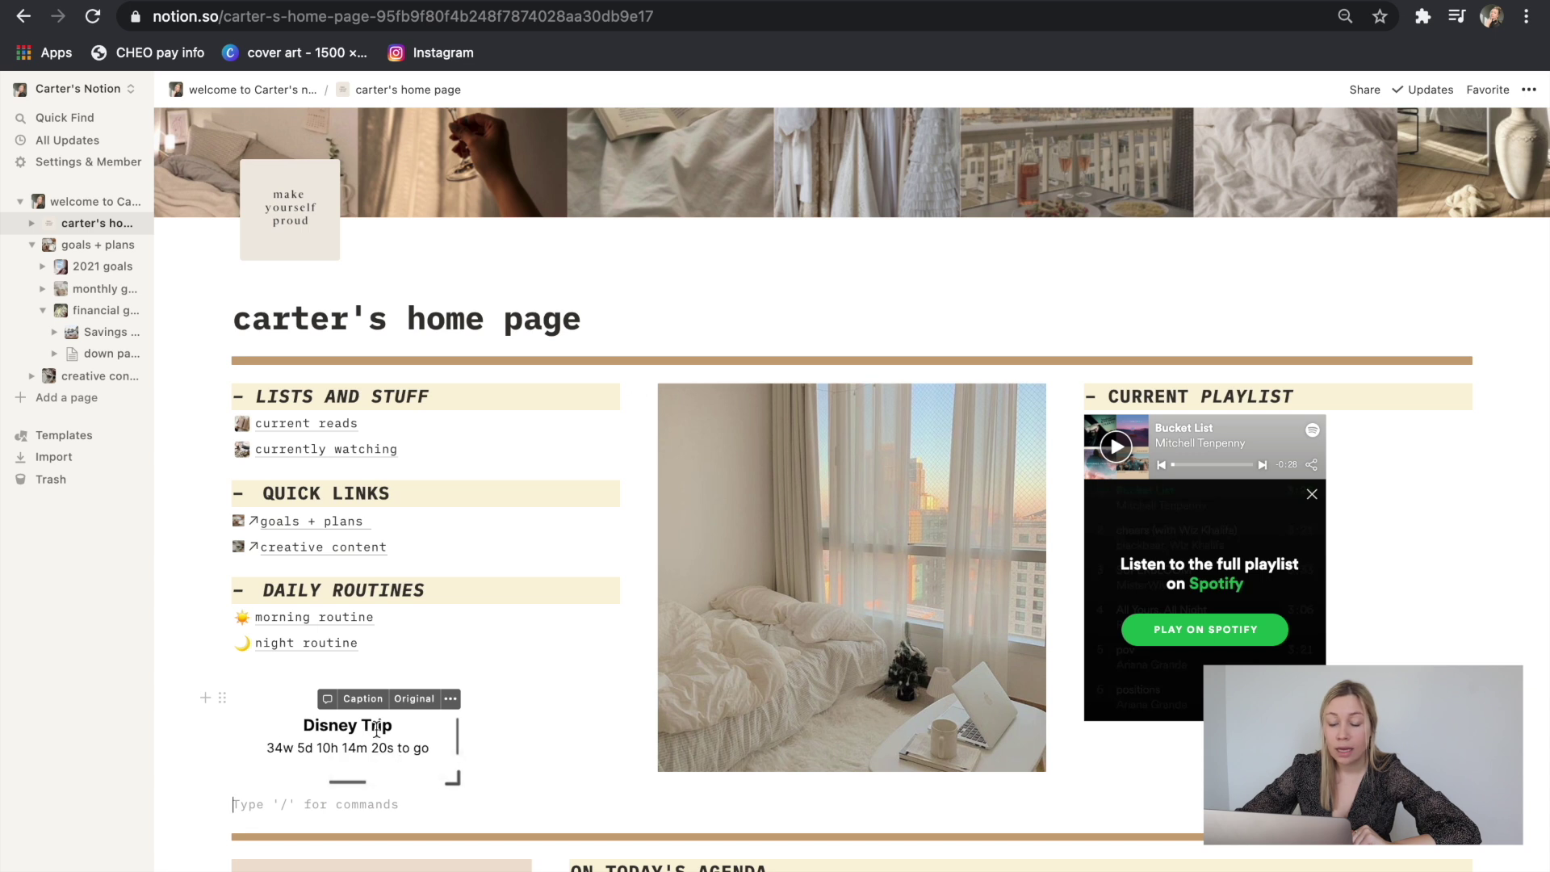
Add "edit notion tour 4-5" as the second item of the numbered list under On Today's Agenda.
{"action": "scroll", "coordinate": [470, 773], "scroll_direction": "down", "scroll_amount": 1}
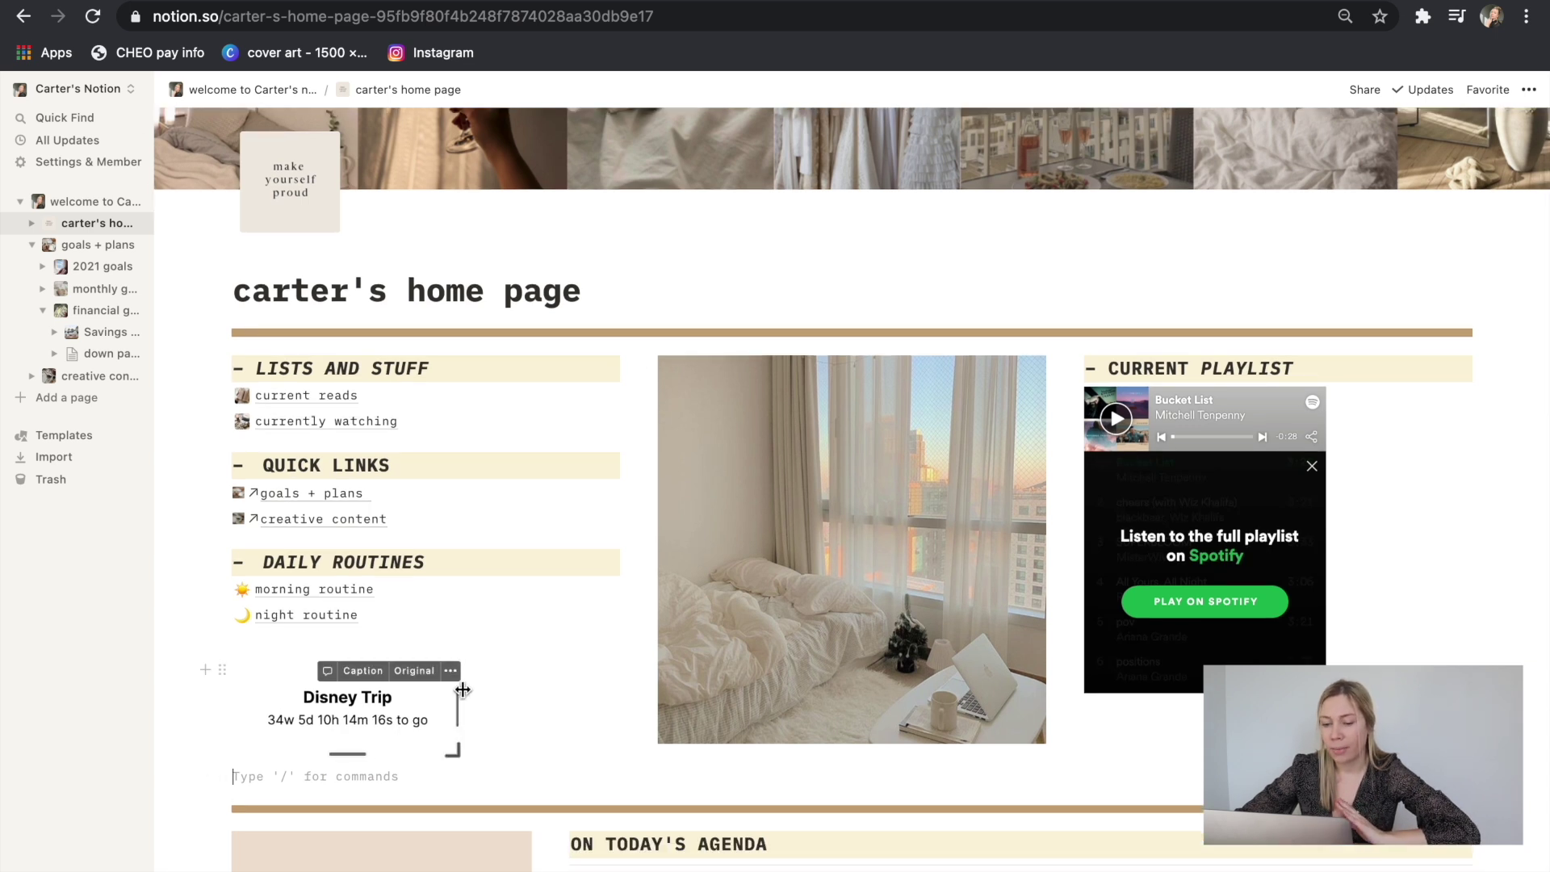
{"action": "scroll", "coordinate": [533, 724], "scroll_direction": "down", "scroll_amount": 3}
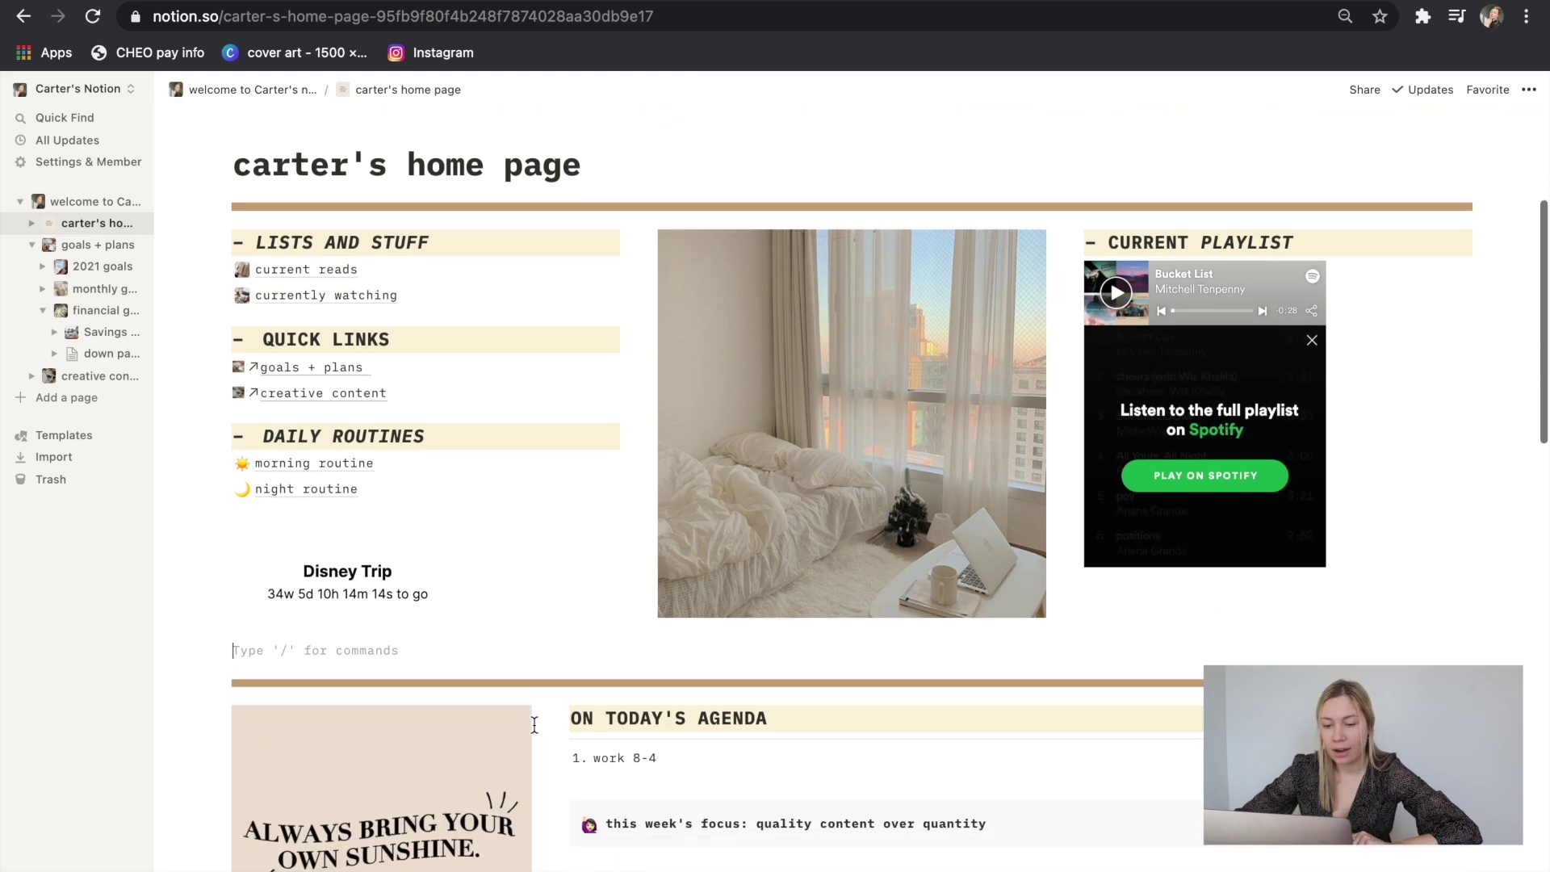
{"action": "scroll", "coordinate": [534, 724], "scroll_direction": "down", "scroll_amount": 4}
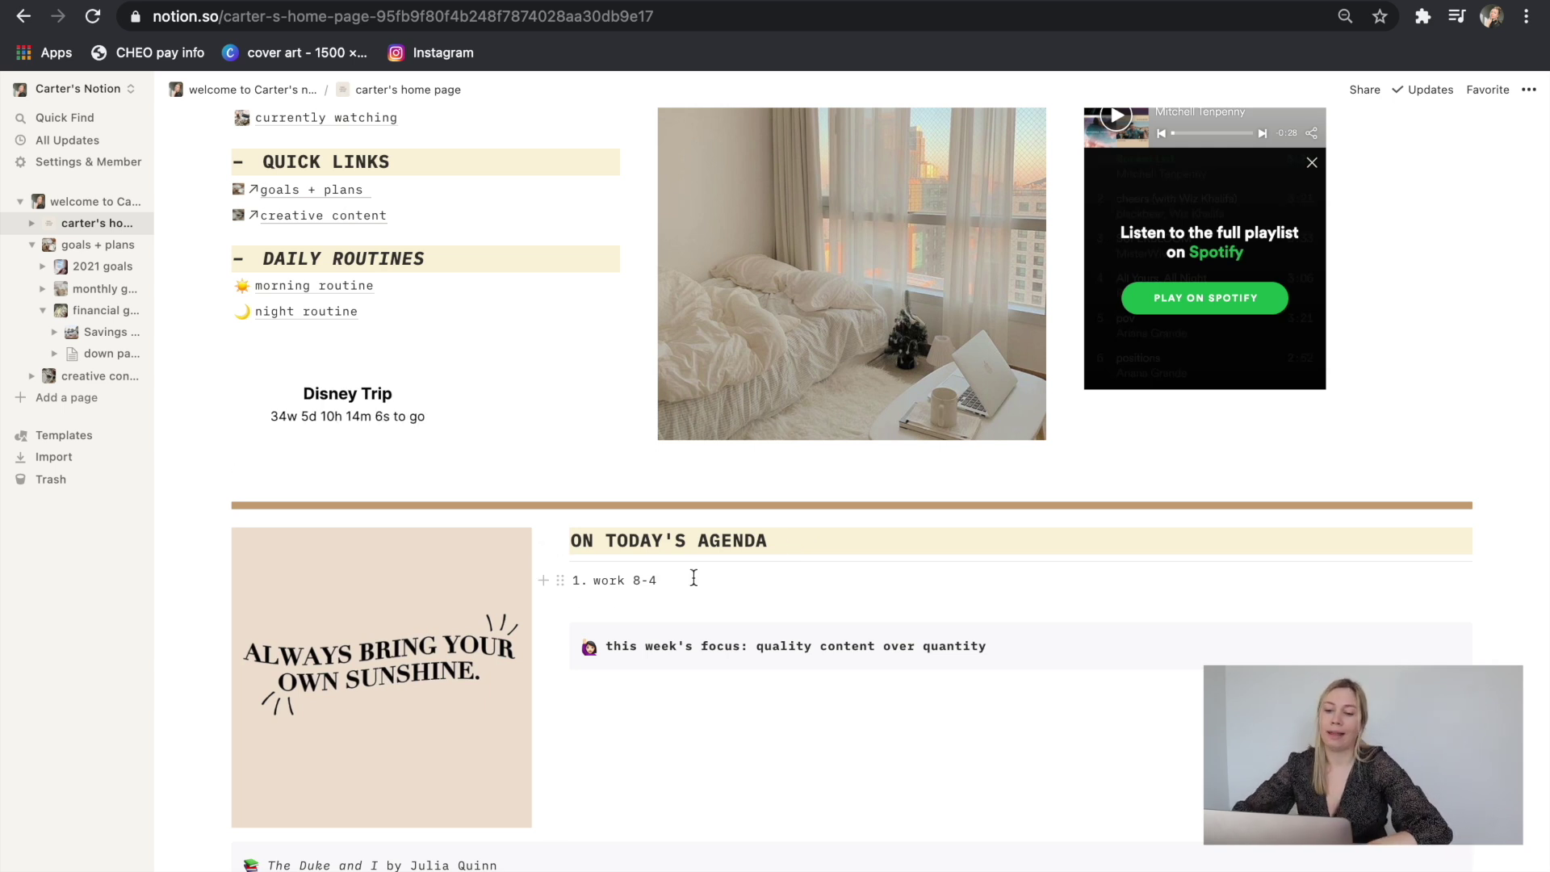
{"action": "key", "text": "Return"}
{"action": "type", "text": "edit a video"}
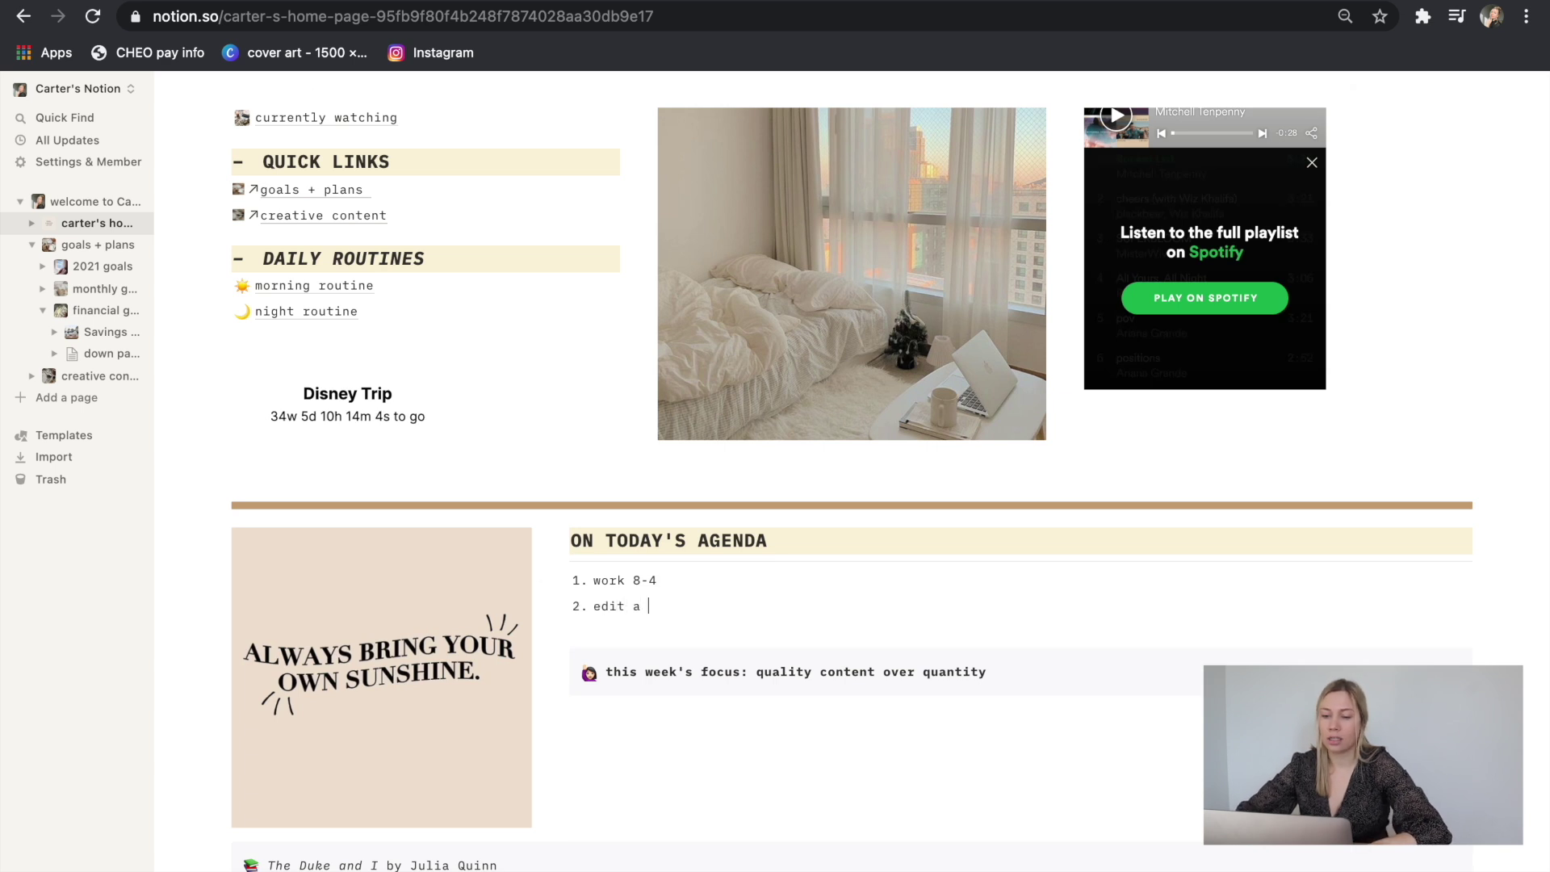
{"action": "key", "text": "BackSpace"}
{"action": "key", "text": "BackSpace"}
{"action": "key", "text": "BackSpace"}
{"action": "key", "text": "BackSpace"}
{"action": "key", "text": "BackSpace"}
{"action": "type", "text": "wpr"}
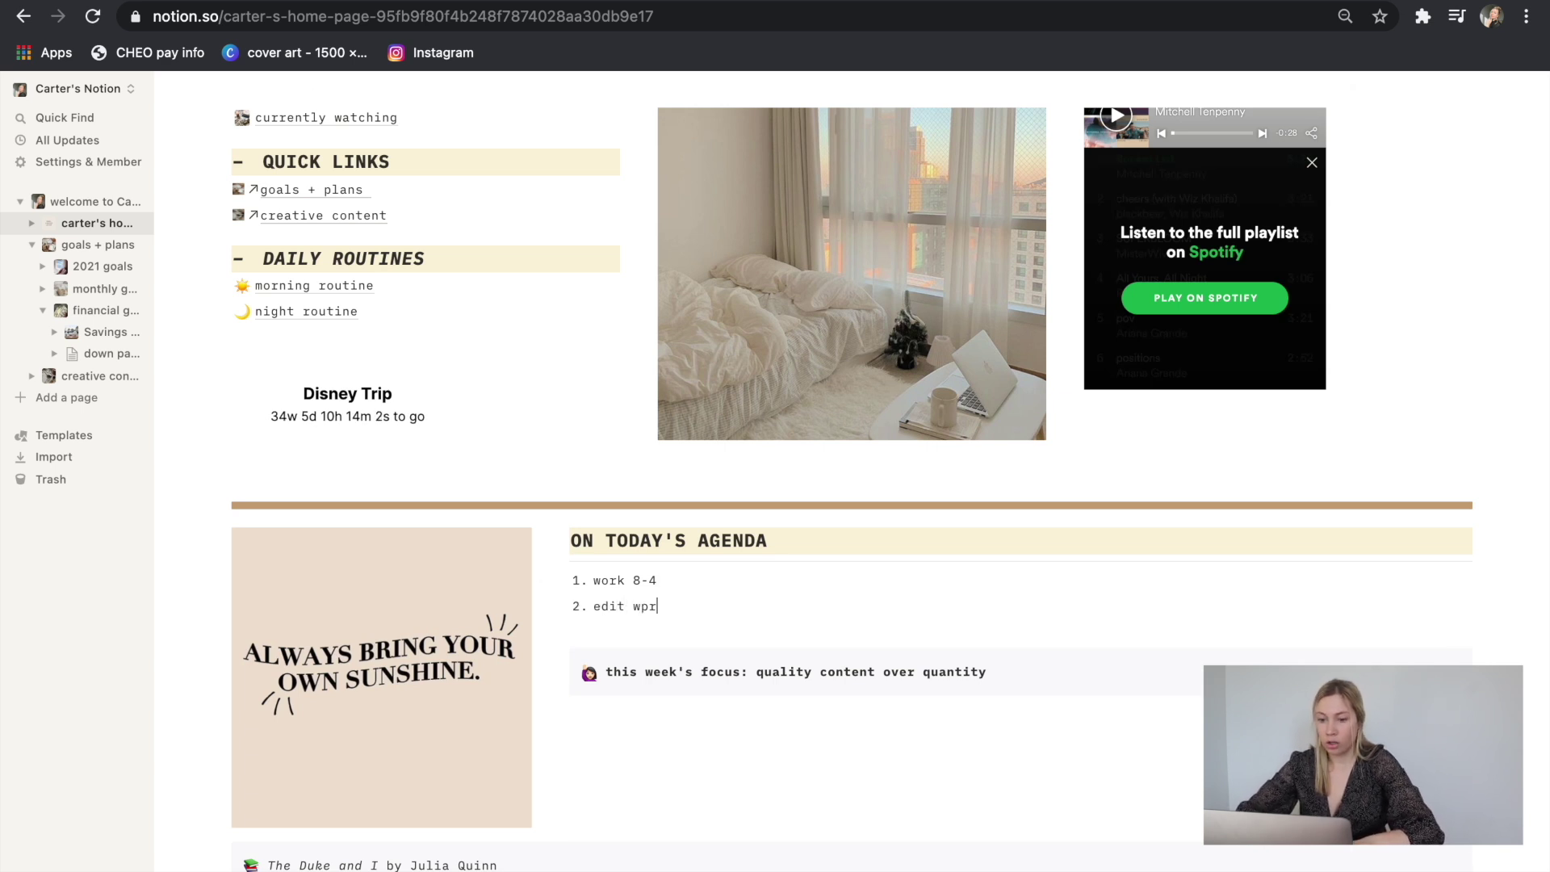
{"action": "key", "text": "BackSpace"}
{"action": "key", "text": "BackSpace"}
{"action": "key", "text": "BackSpace"}
{"action": "type", "text": "notion tour"}
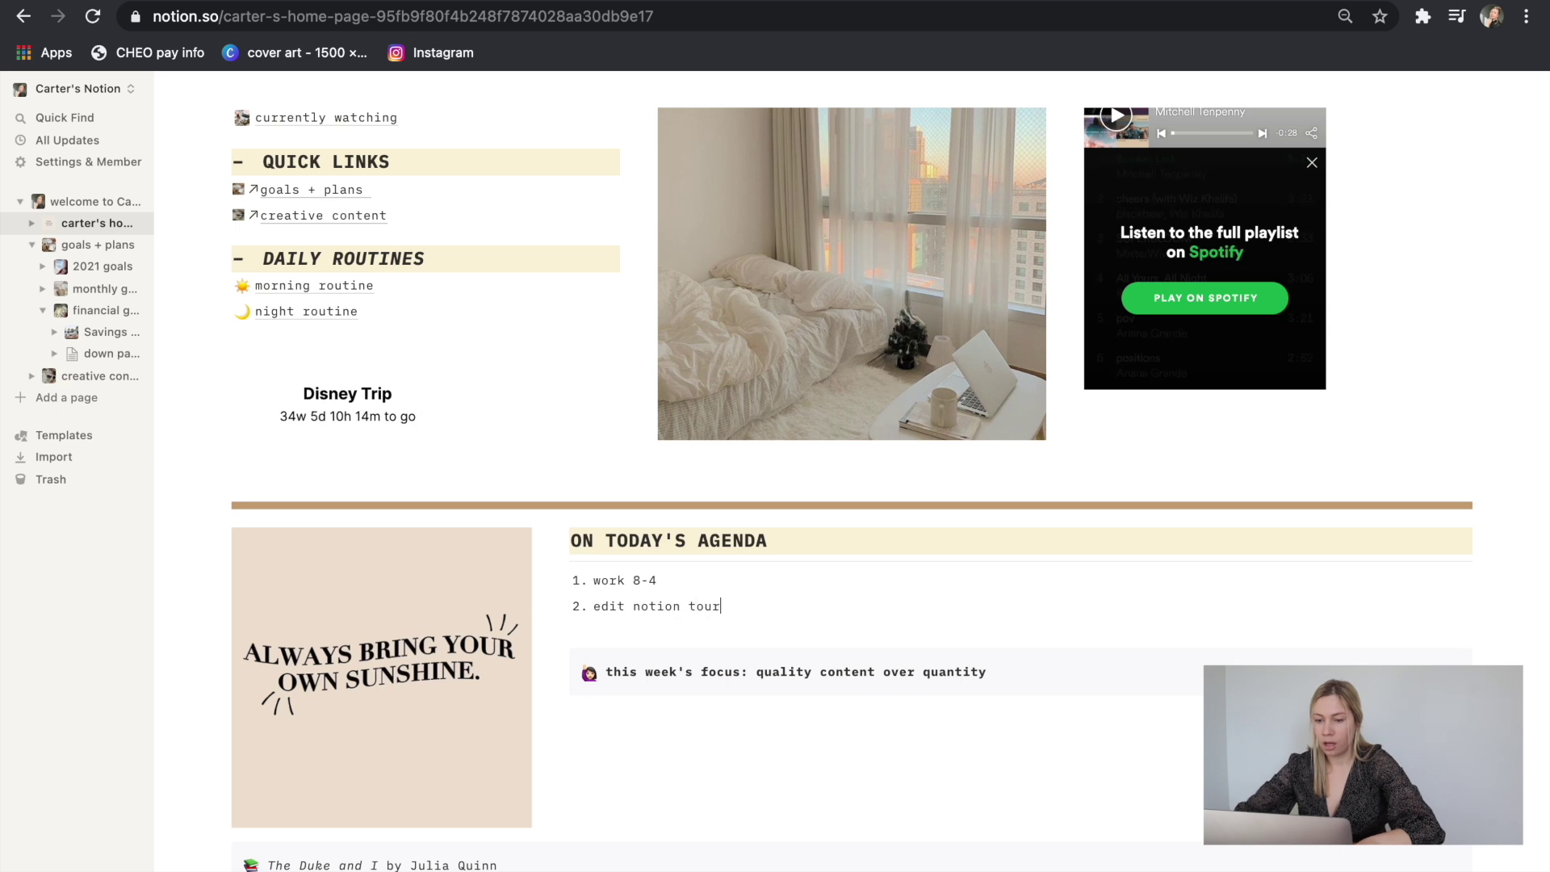
{"action": "type", "text": " 4-"}
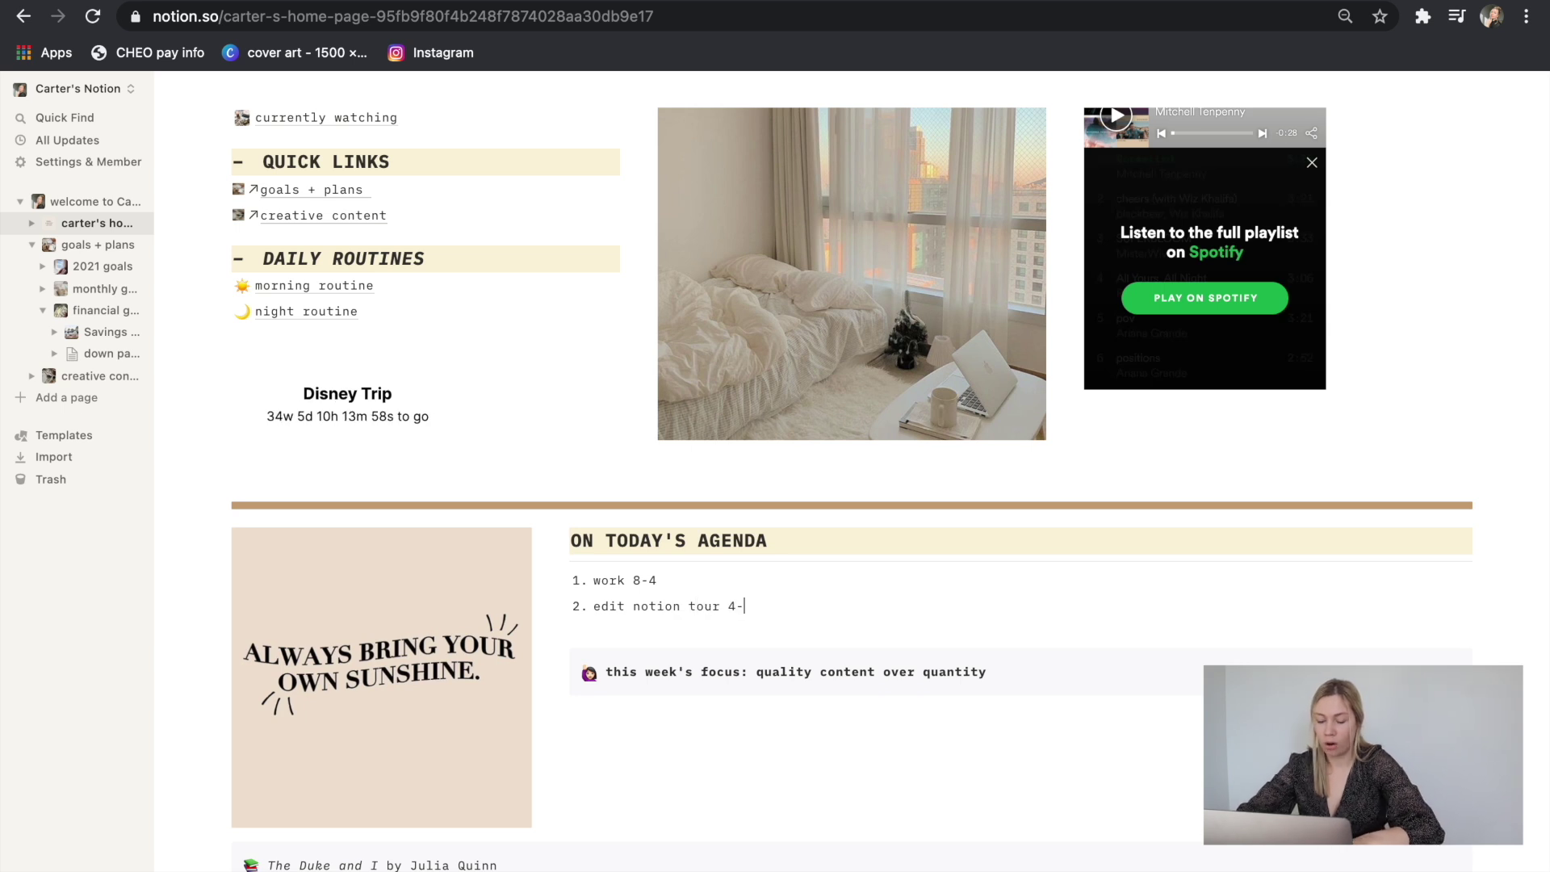
{"action": "type", "text": "5"}
Add three more agenda items: "walk Stella 5-5:30", "make dinner 5:30-6" and "night time routine 6-9".
{"action": "key", "text": "Return"}
{"action": "type", "text": "walk St"}
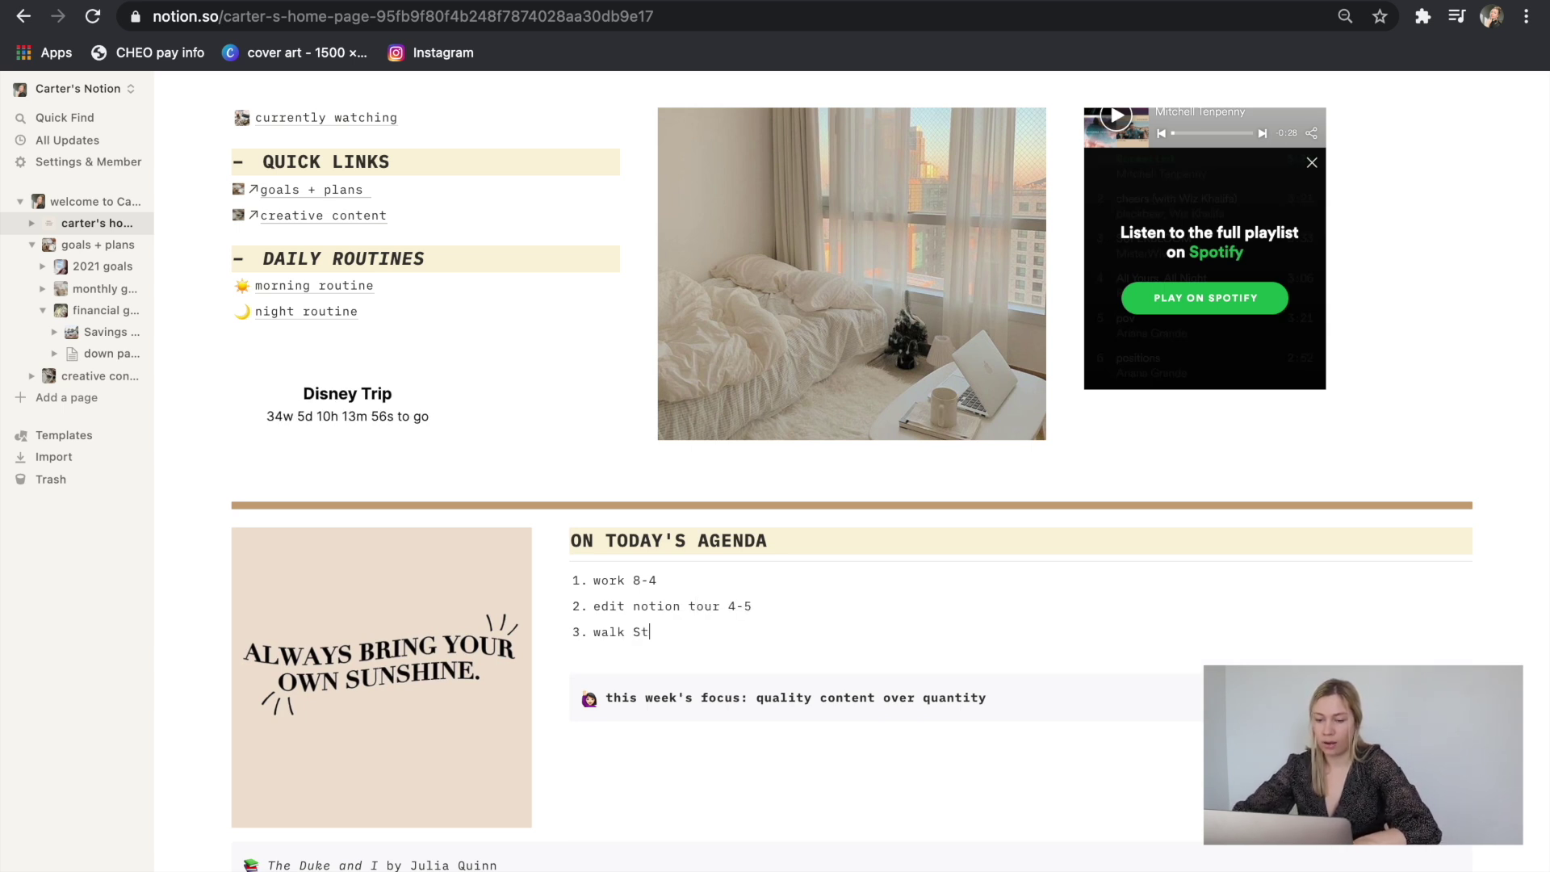
{"action": "type", "text": "ella 5-5:30"}
{"action": "key", "text": "Return"}
{"action": "type", "text": "make dinner 5:30-6"}
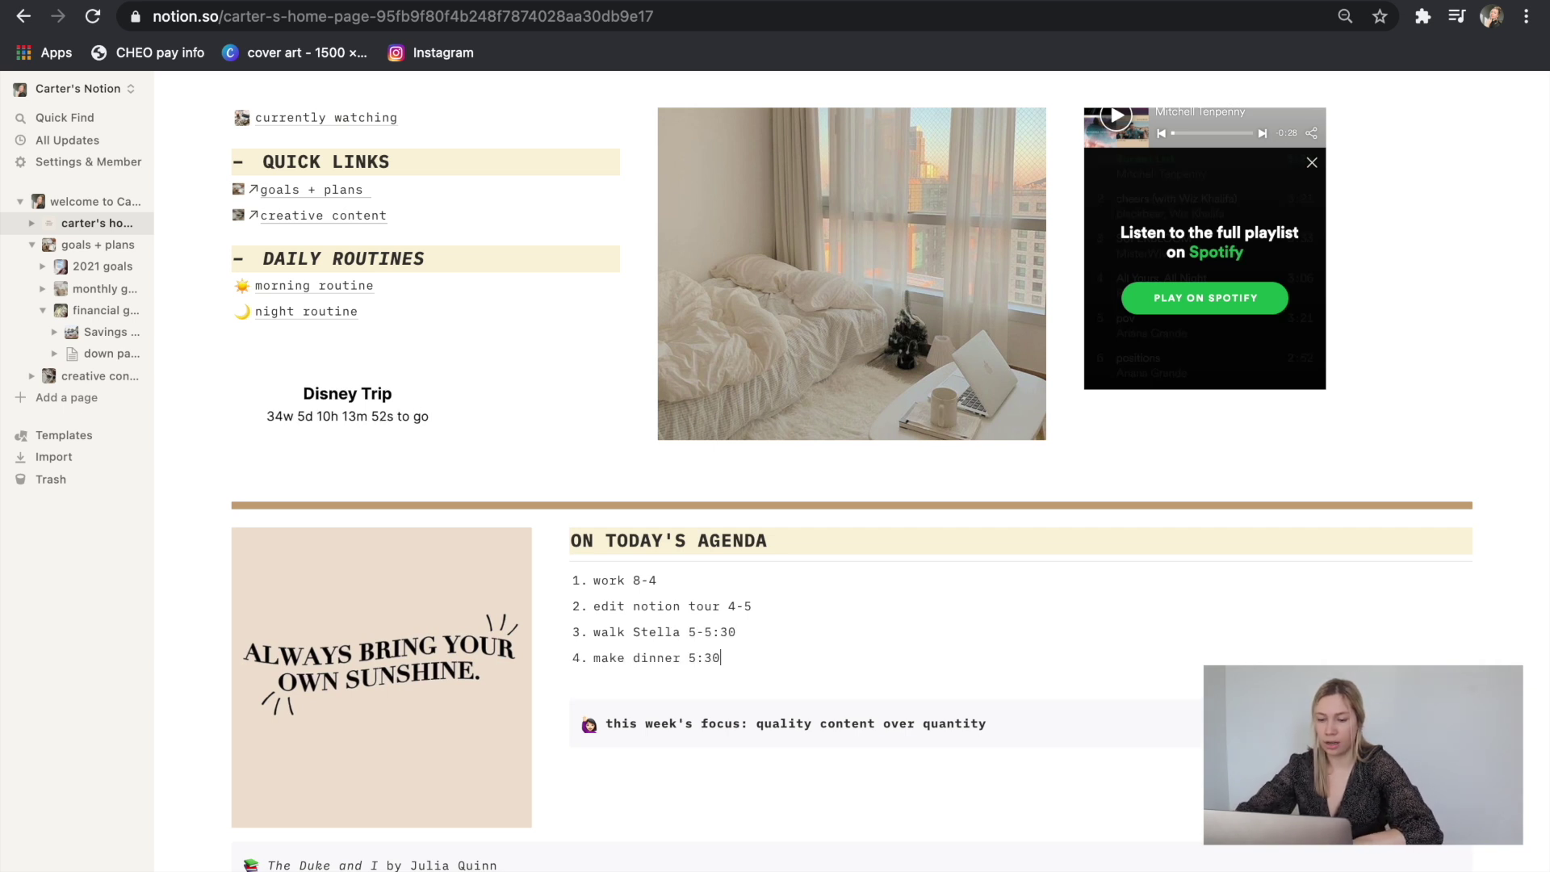
{"action": "key", "text": "Return"}
{"action": "type", "text": "night time "}
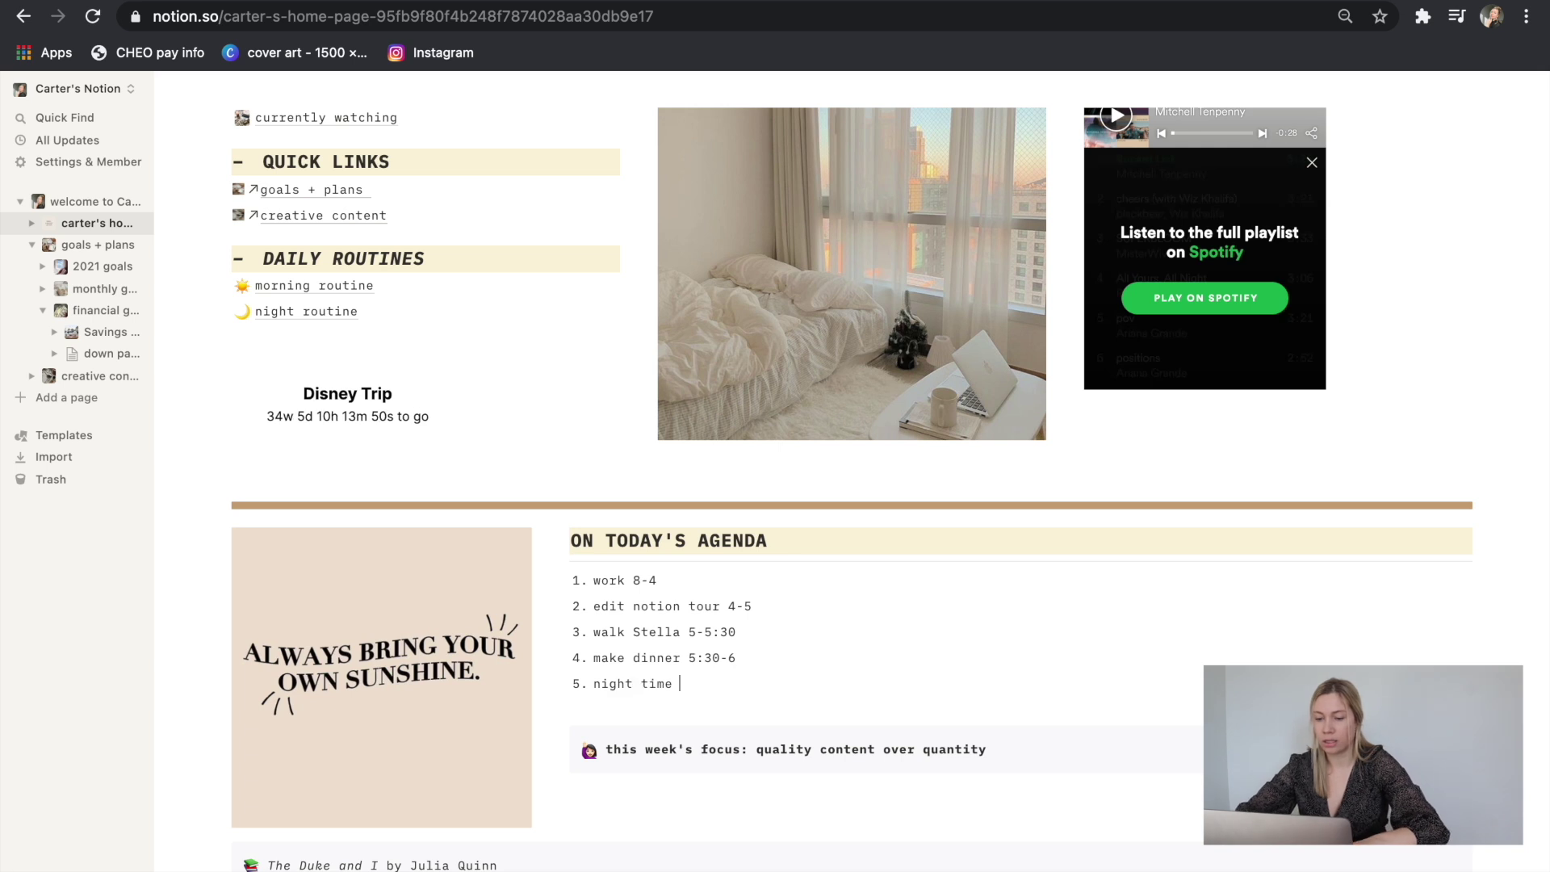
{"action": "type", "text": "routine 6-9"}
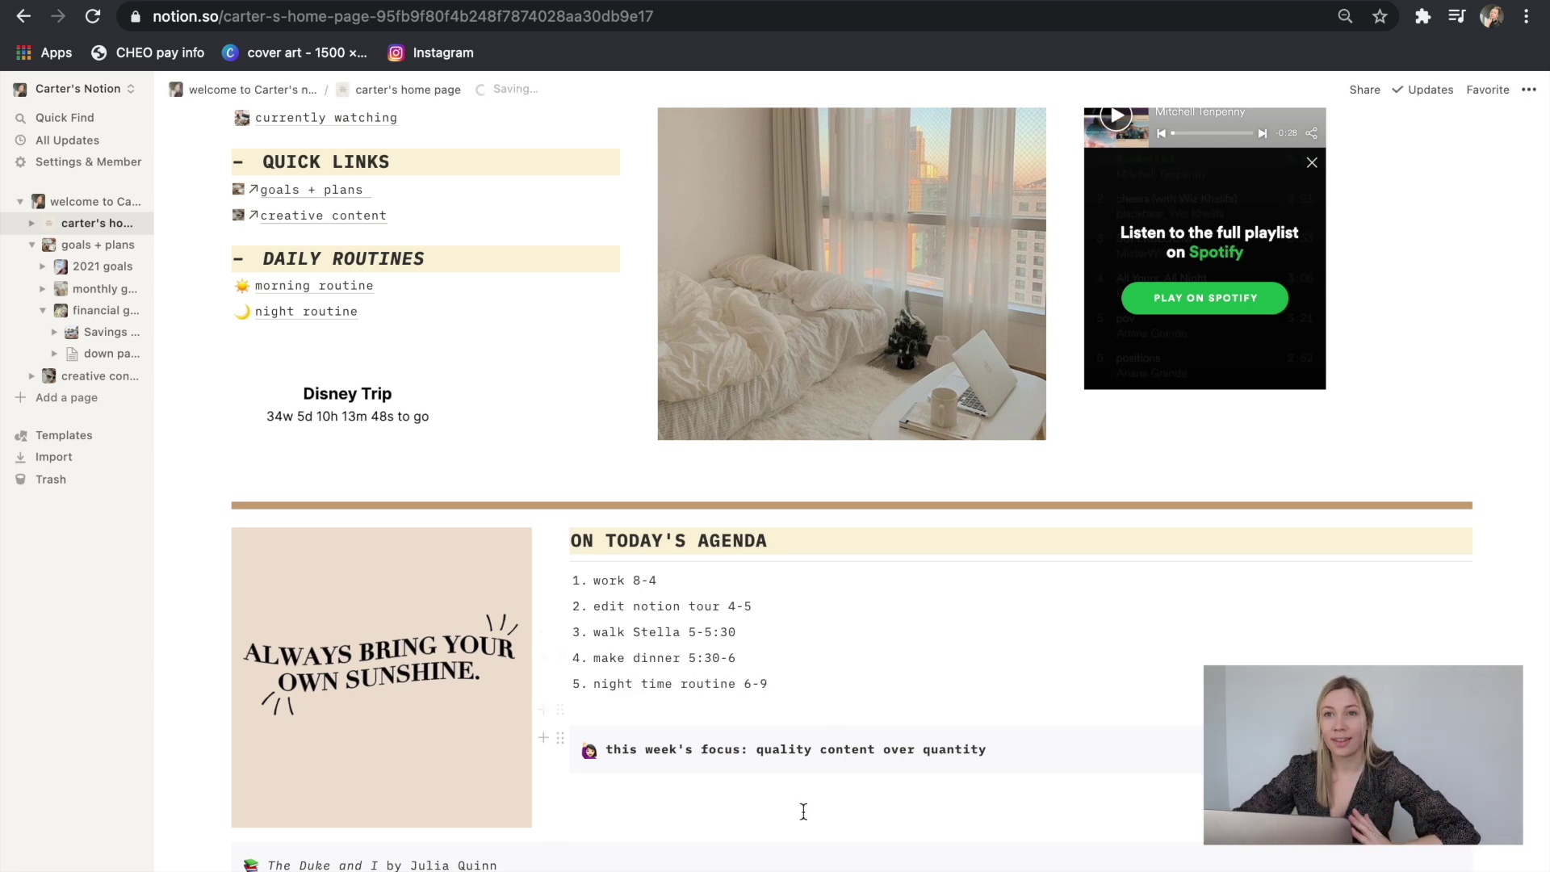
Review the book callout, the Monday to Sunday task lists and the anytime-this-week tasks on the home page.
{"action": "scroll", "coordinate": [803, 811], "scroll_direction": "down", "scroll_amount": 2}
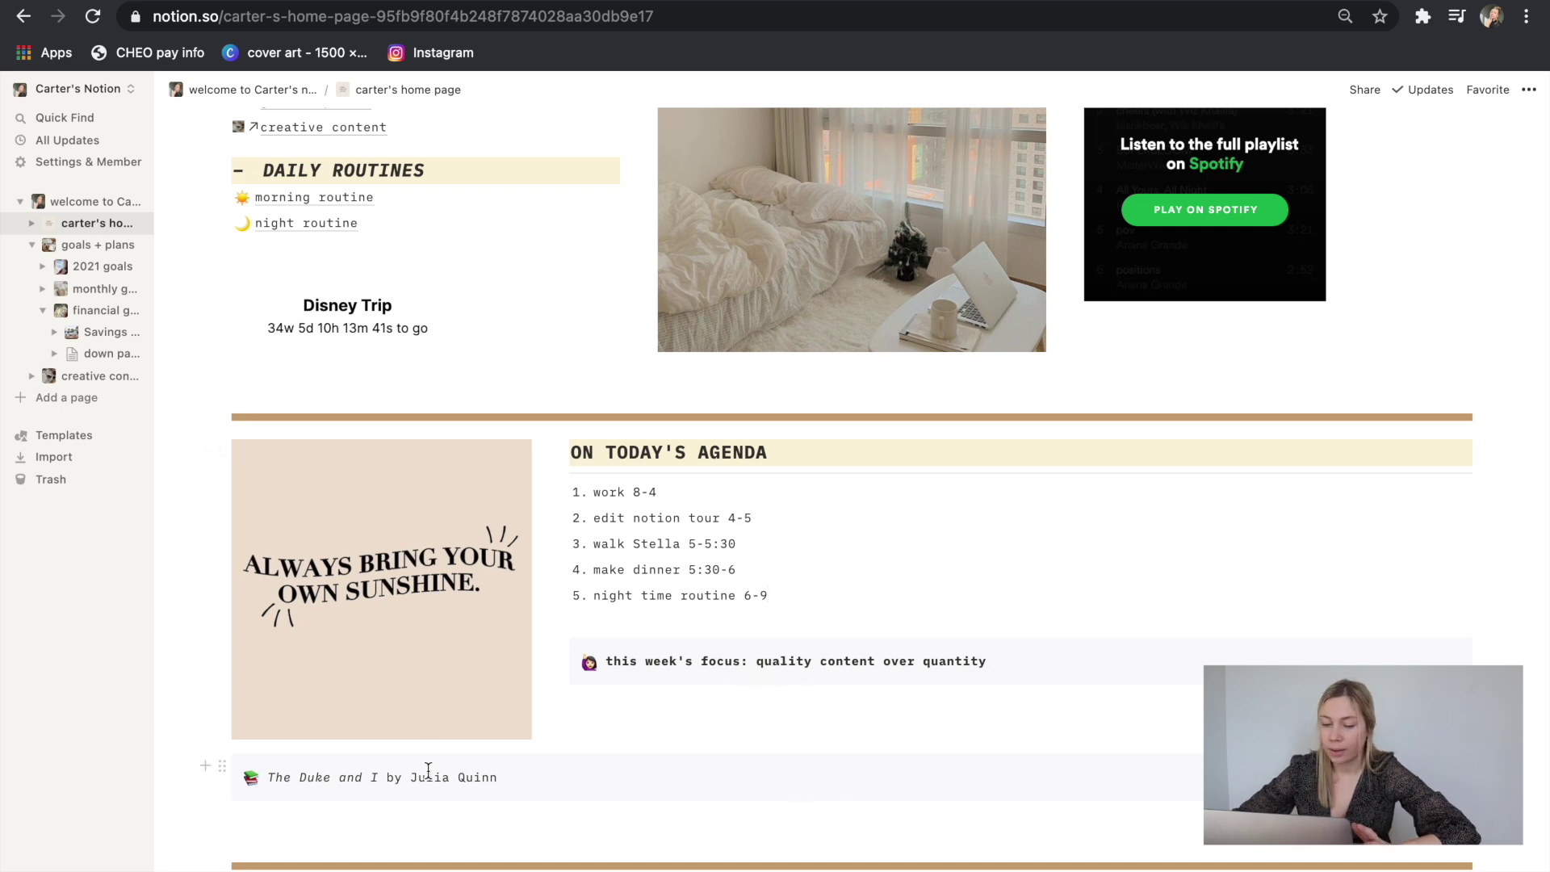
{"action": "scroll", "coordinate": [565, 783], "scroll_direction": "down", "scroll_amount": 2}
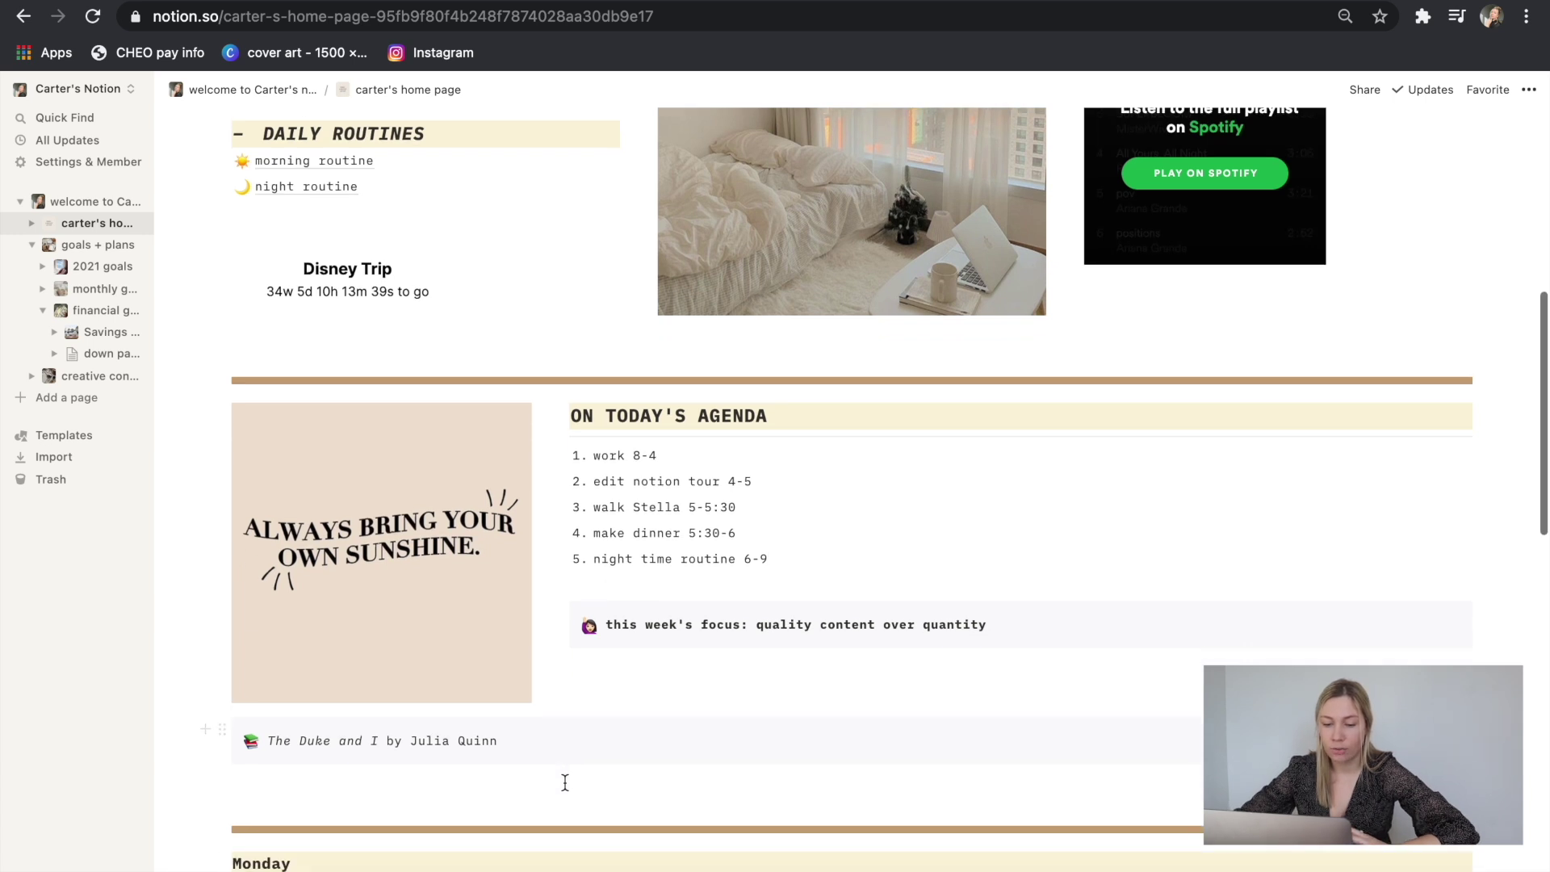
{"action": "left_click", "coordinate": [495, 761]}
{"action": "scroll", "coordinate": [494, 761], "scroll_direction": "down", "scroll_amount": 4}
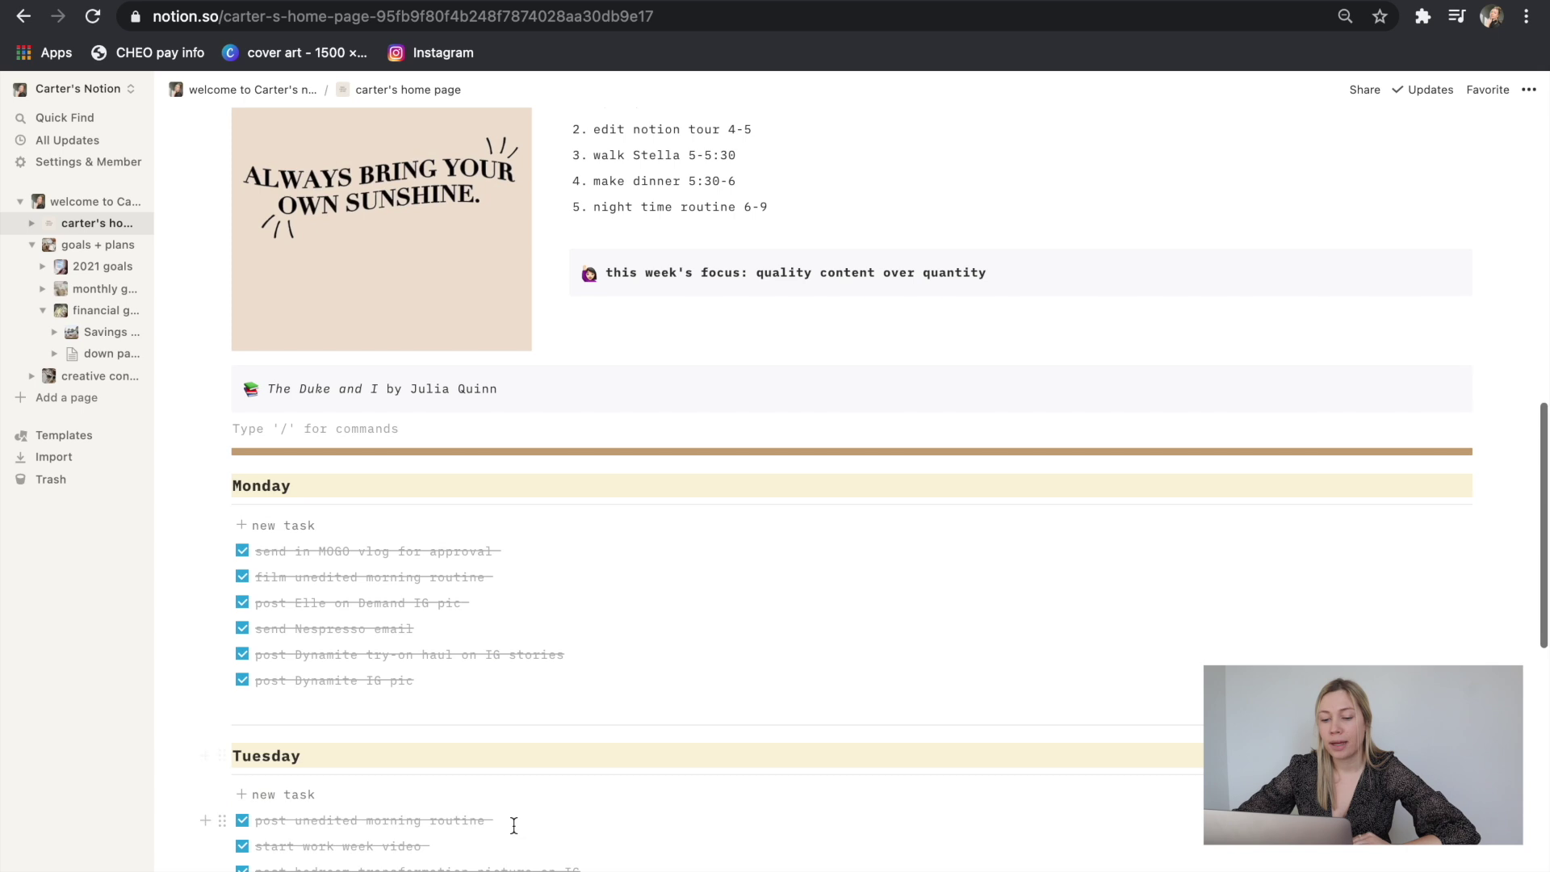
{"action": "scroll", "coordinate": [513, 825], "scroll_direction": "down", "scroll_amount": 2}
{"action": "scroll", "coordinate": [514, 825], "scroll_direction": "down", "scroll_amount": 2}
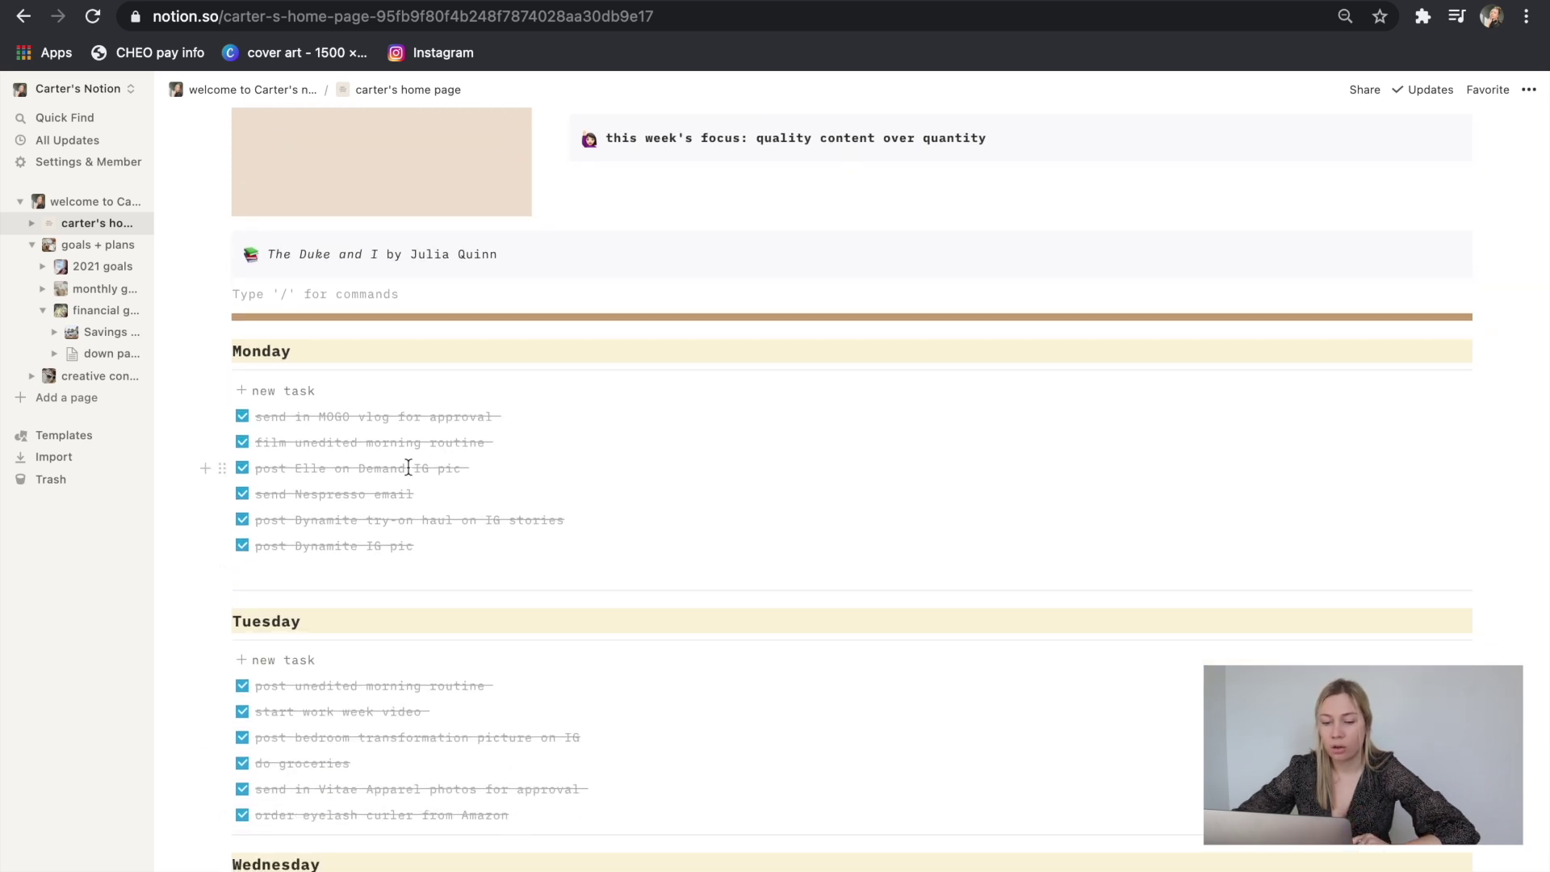
{"action": "scroll", "coordinate": [349, 685], "scroll_direction": "down", "scroll_amount": 7}
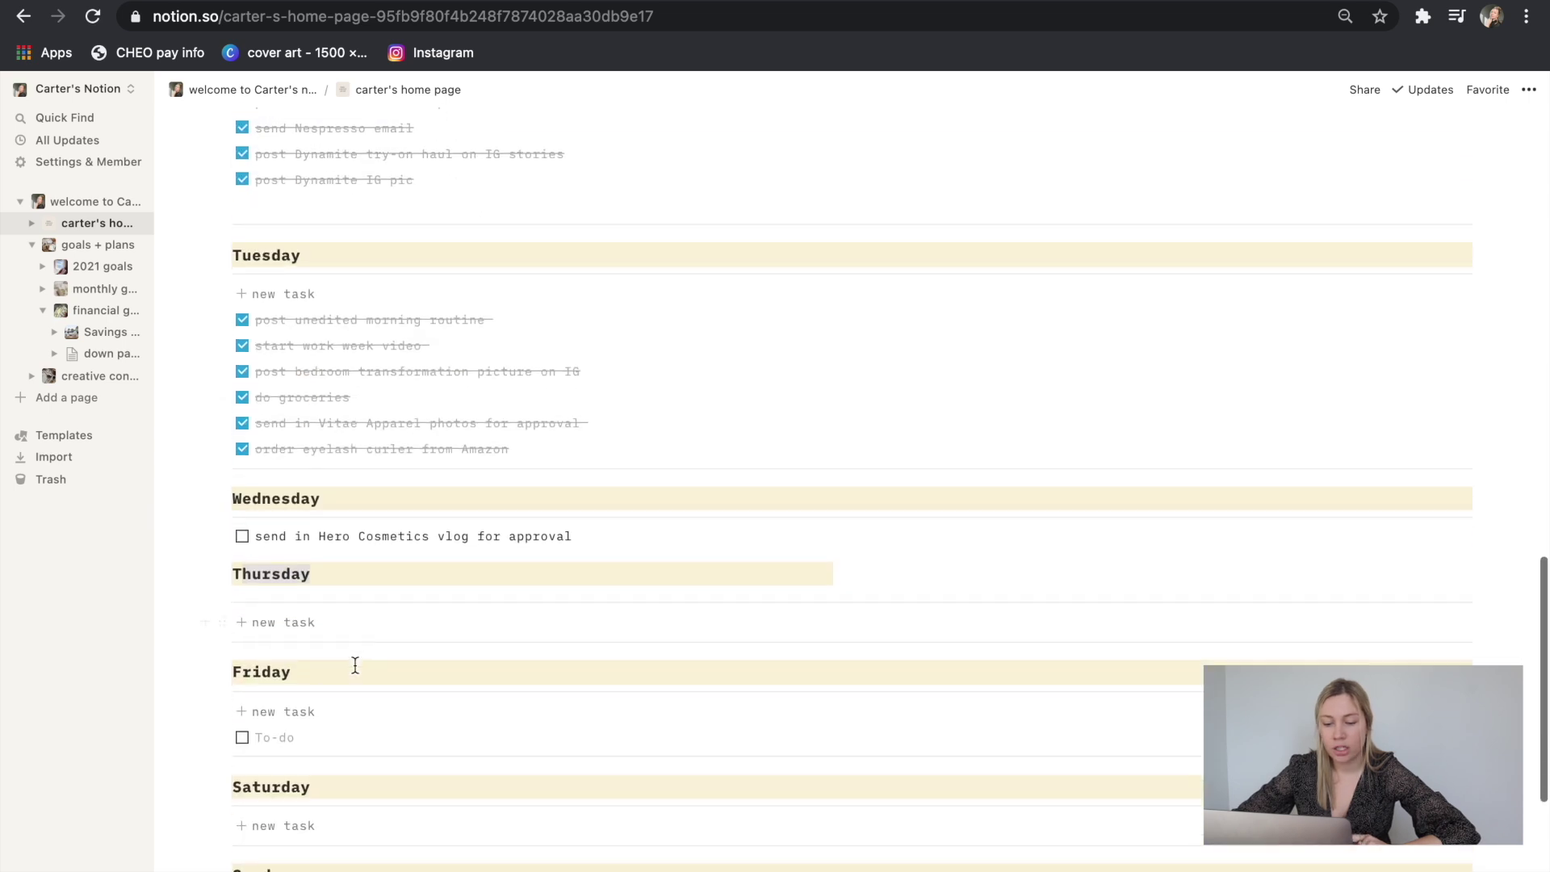
{"action": "scroll", "coordinate": [355, 664], "scroll_direction": "down", "scroll_amount": 4}
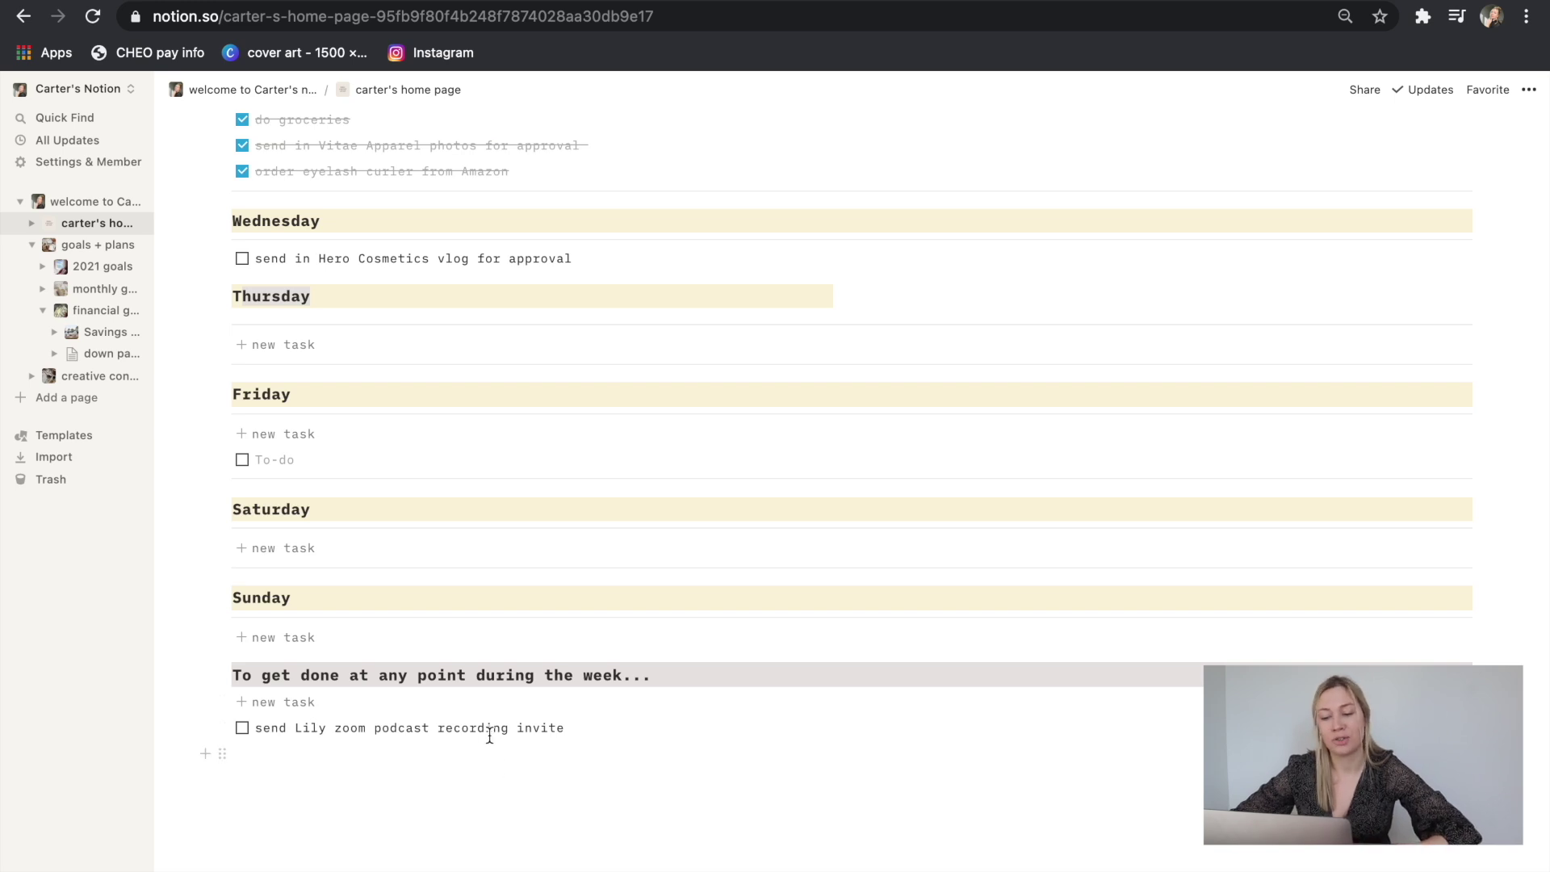
{"action": "scroll", "coordinate": [508, 782], "scroll_direction": "down", "scroll_amount": 1}
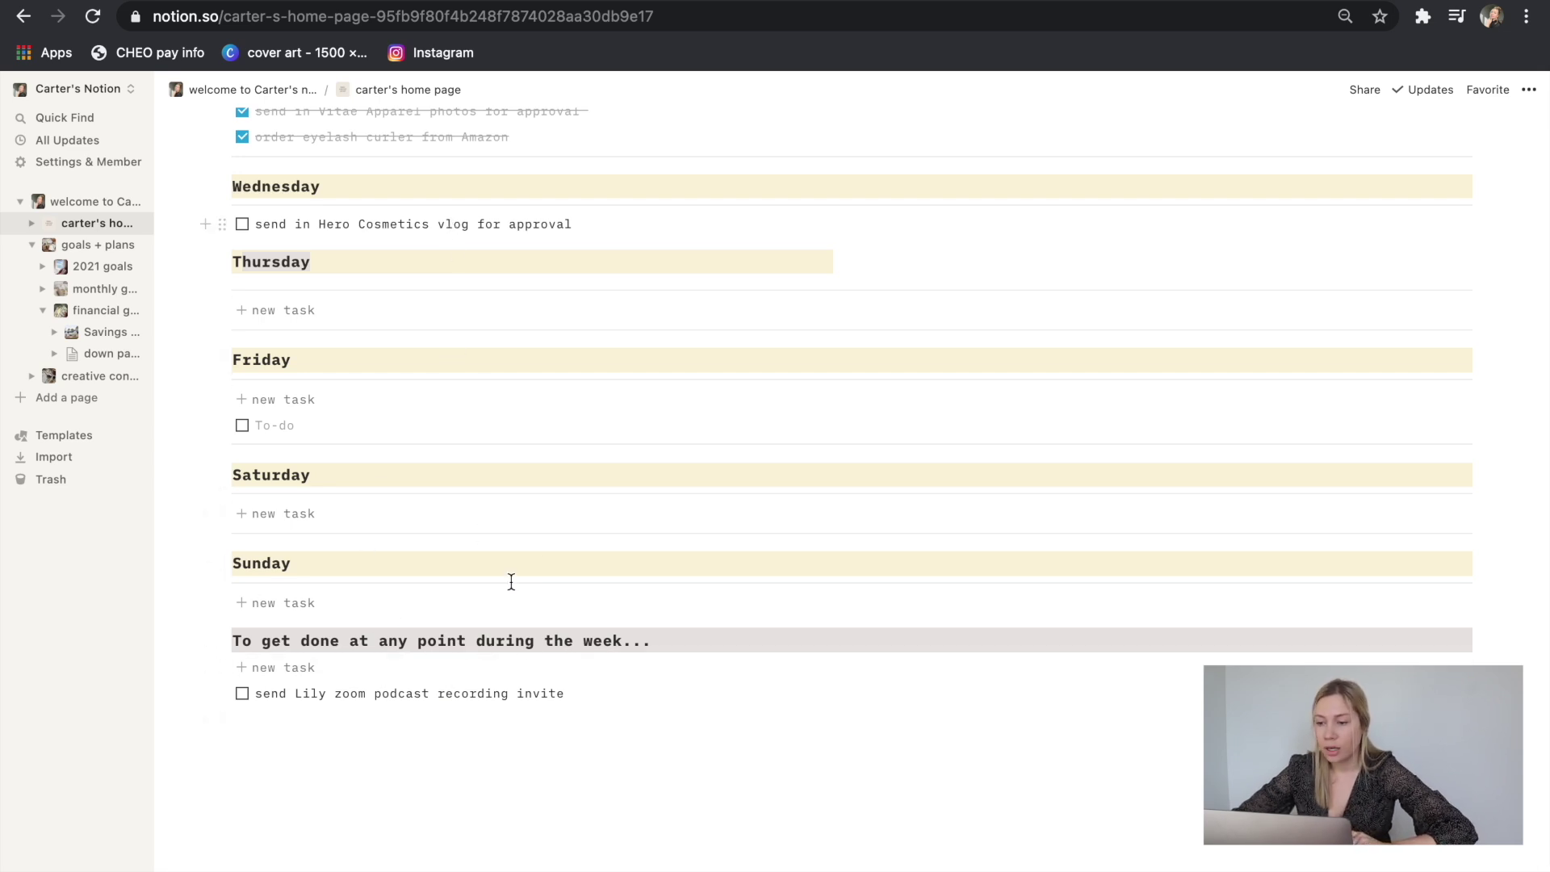
Open the current reads page from Lists and Stuff and look over its current reads and books to read checklists.
{"action": "scroll", "coordinate": [492, 536], "scroll_direction": "up", "scroll_amount": 20}
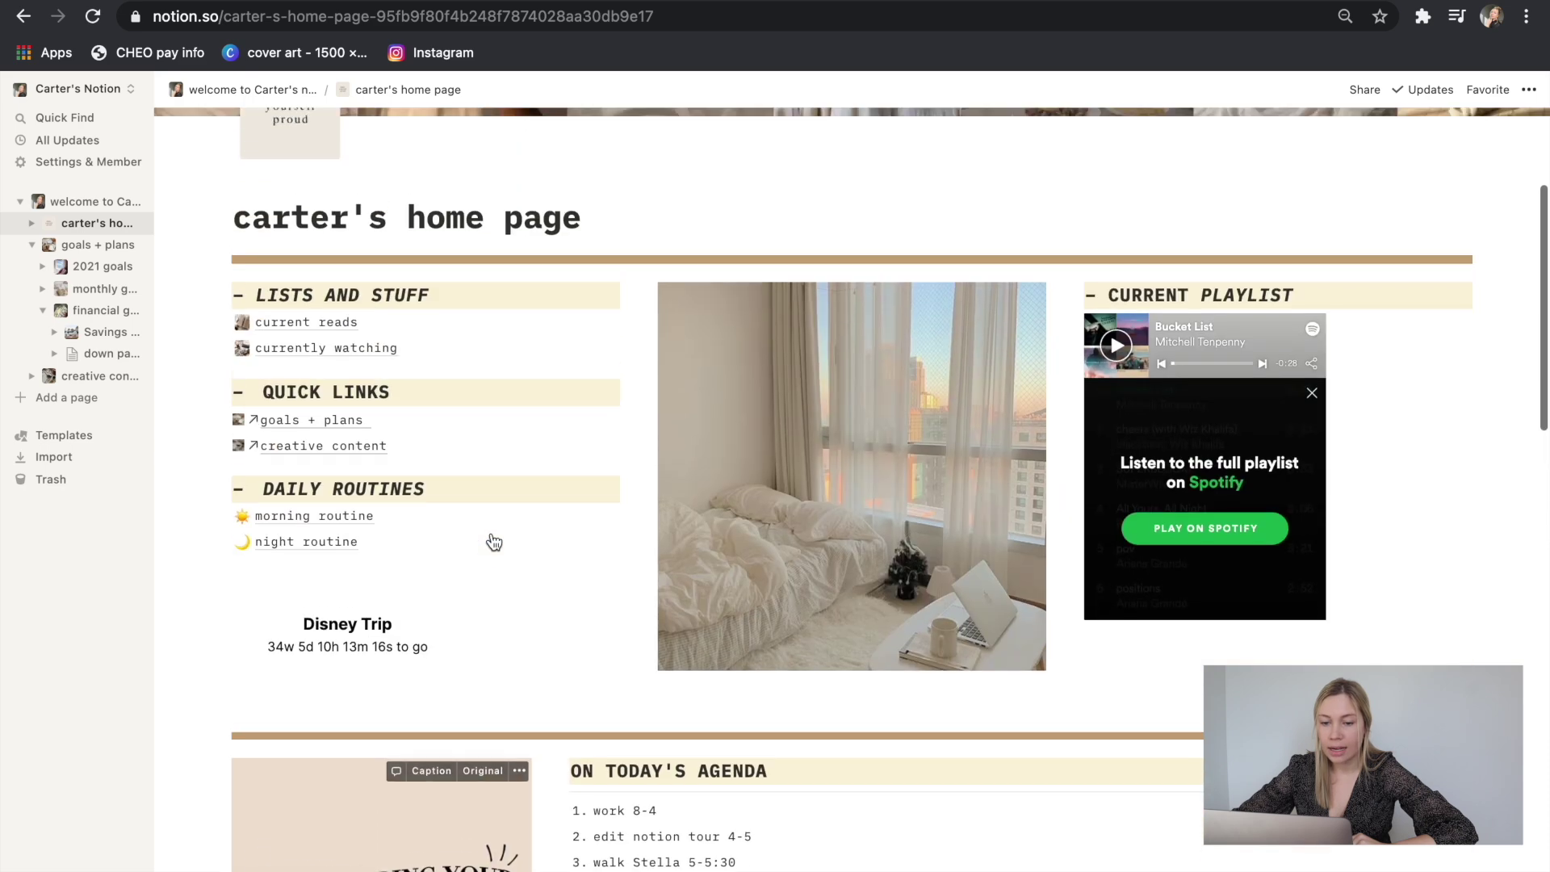
{"action": "left_click", "coordinate": [329, 321]}
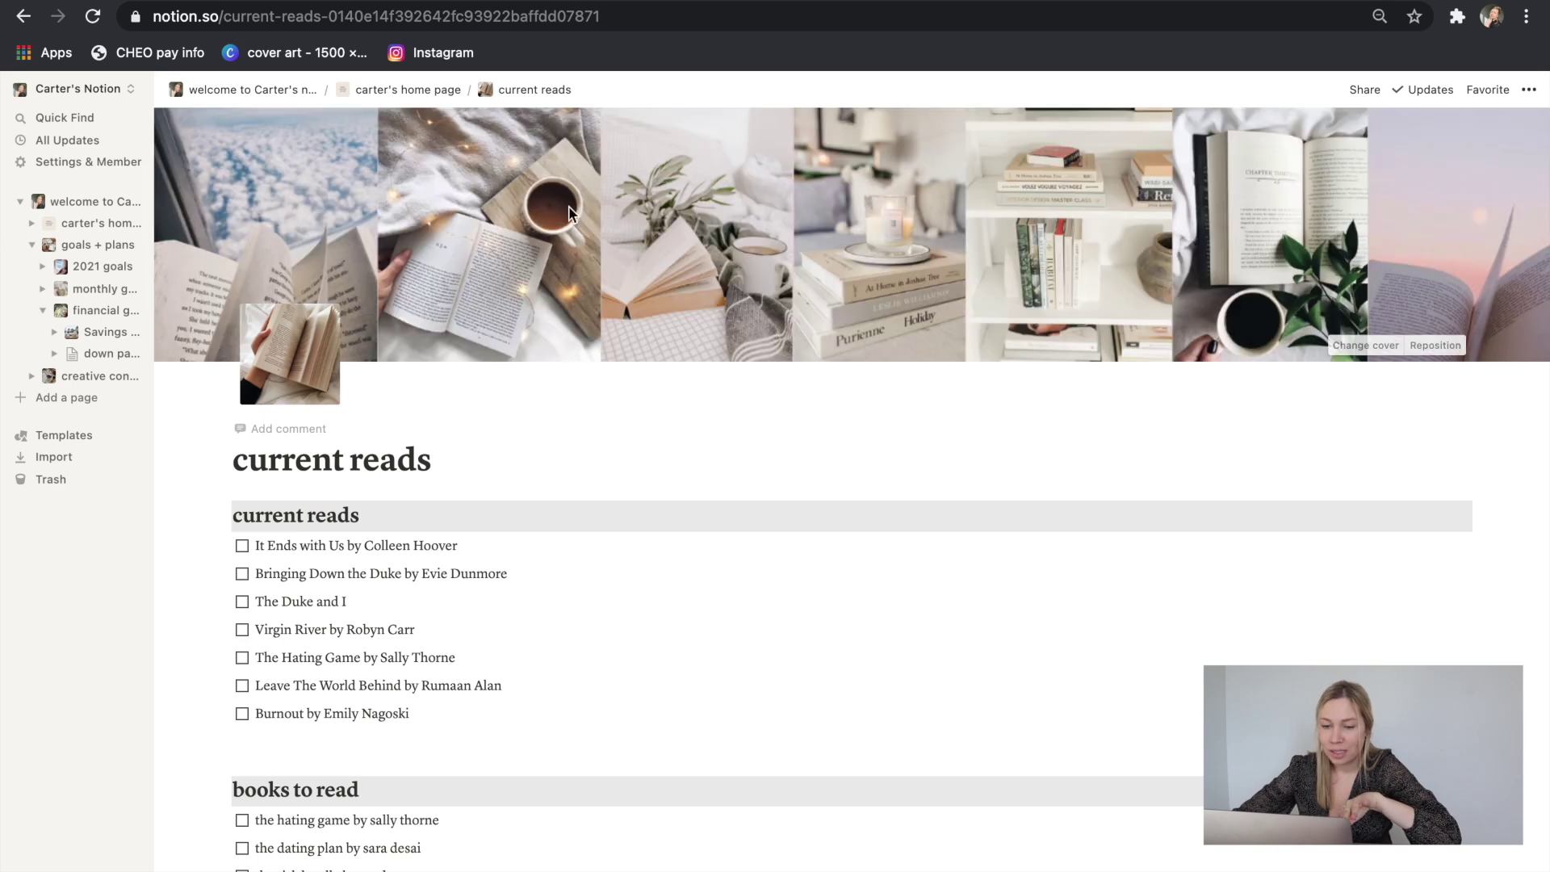
{"action": "scroll", "coordinate": [932, 360], "scroll_direction": "down", "scroll_amount": 2}
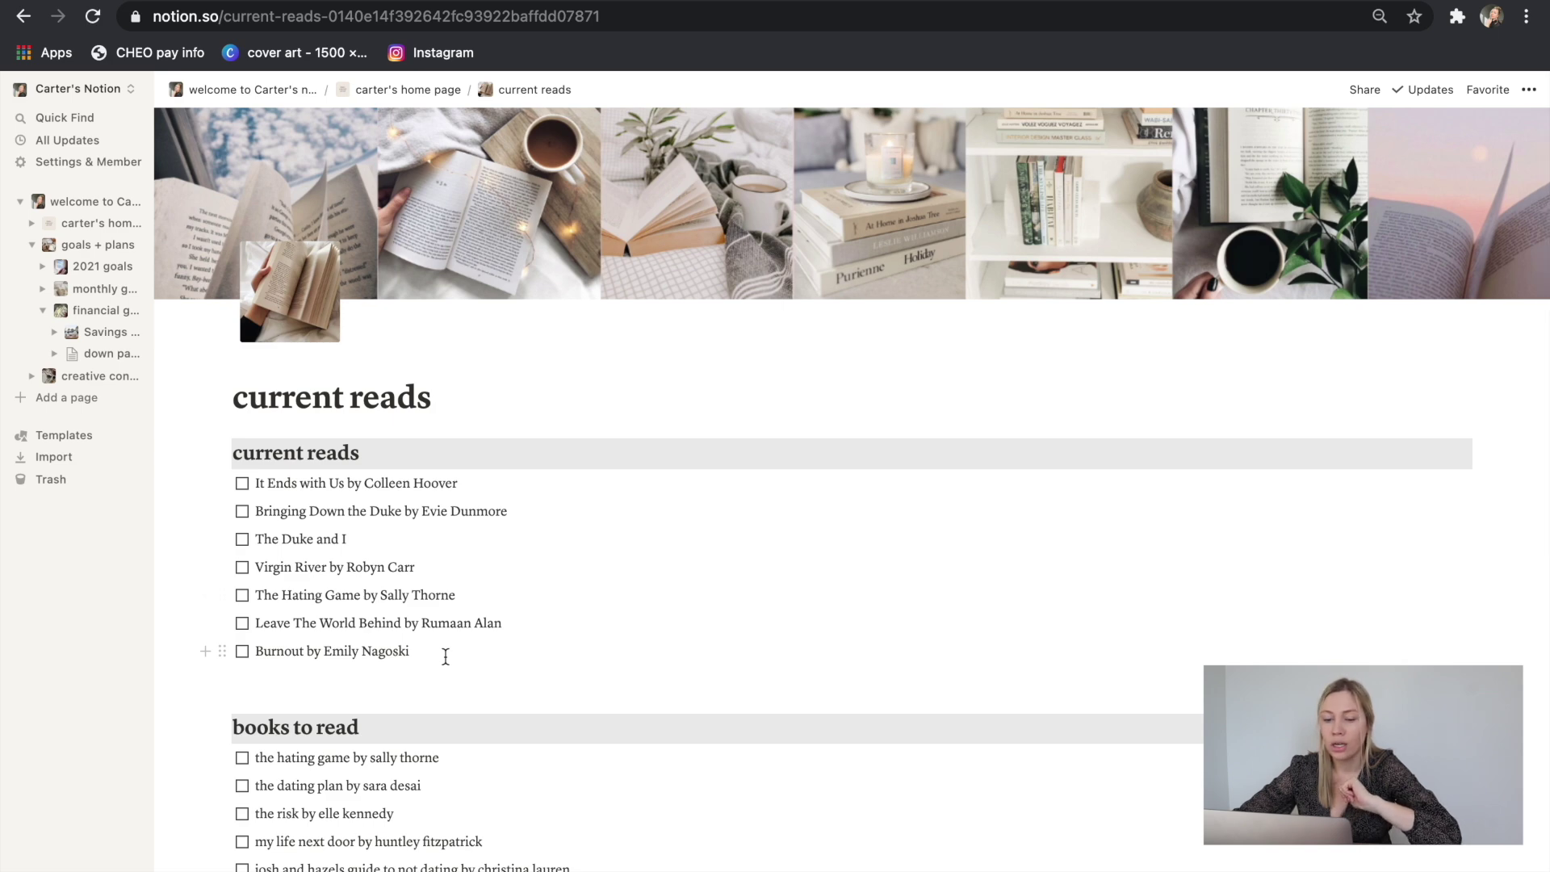
{"action": "scroll", "coordinate": [445, 655], "scroll_direction": "down", "scroll_amount": 5}
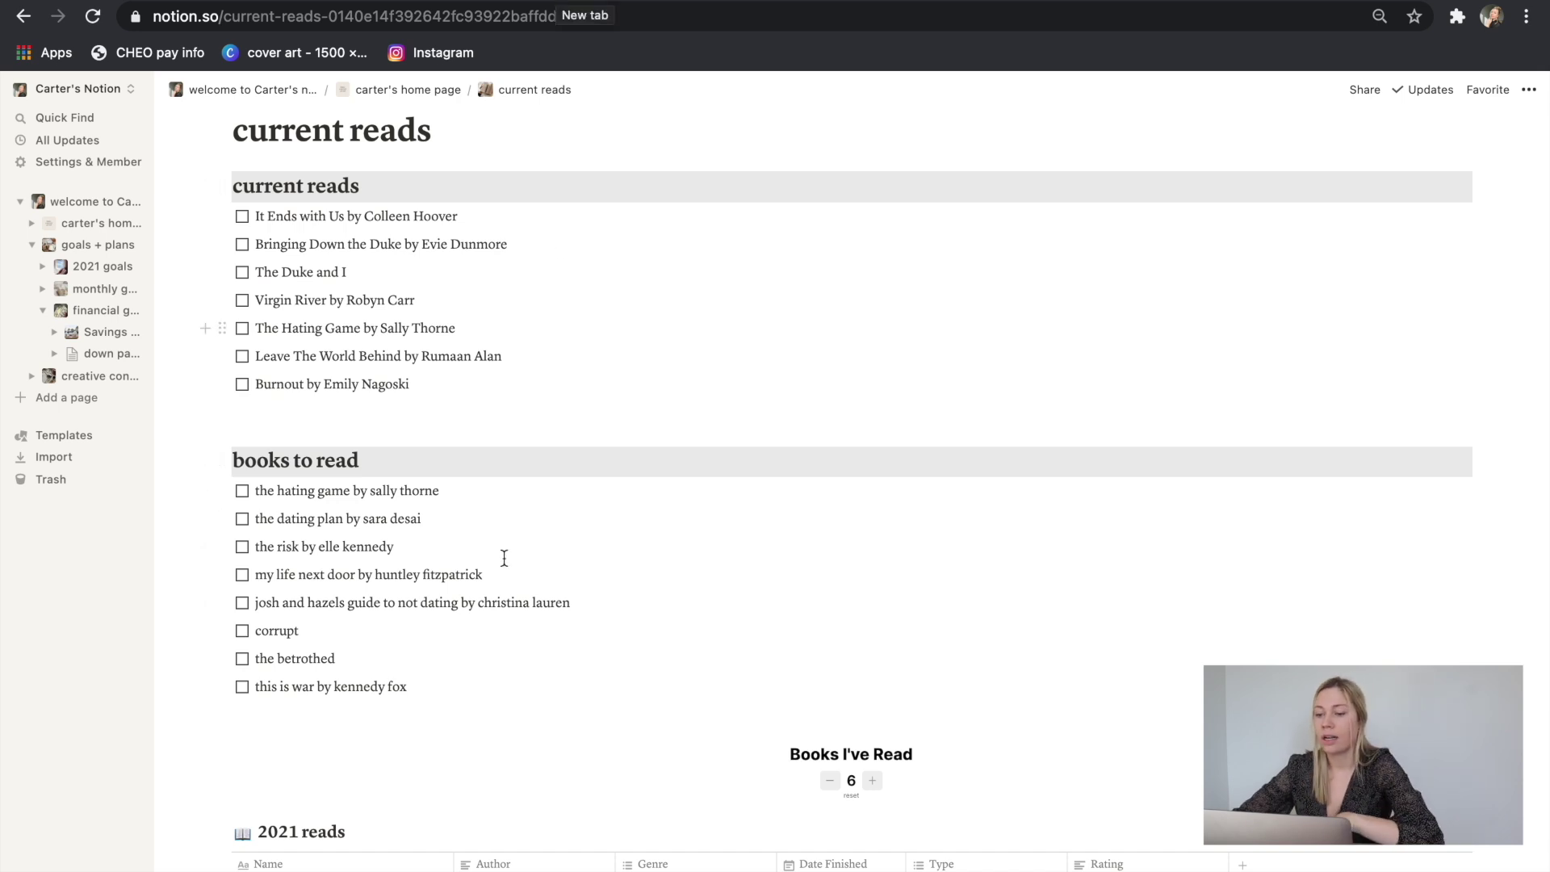
Examine the 2021 reads table, including the Type cell of Pretty Little Wife, and return to the page's beginning.
{"action": "scroll", "coordinate": [530, 428], "scroll_direction": "down", "scroll_amount": 6}
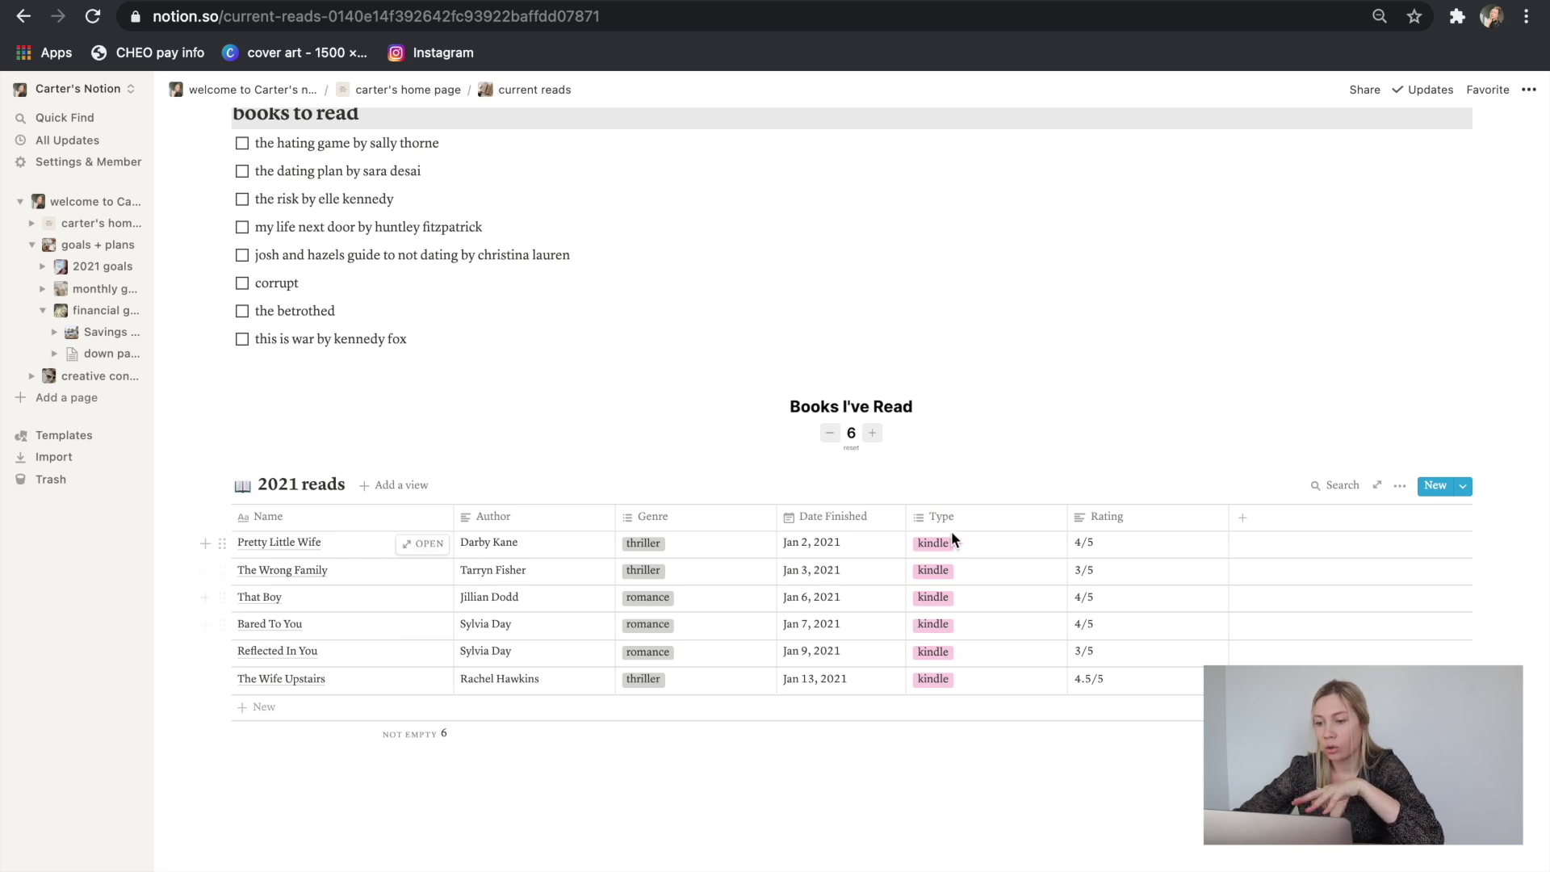
{"action": "left_click", "coordinate": [968, 543]}
{"action": "key", "text": "Escape"}
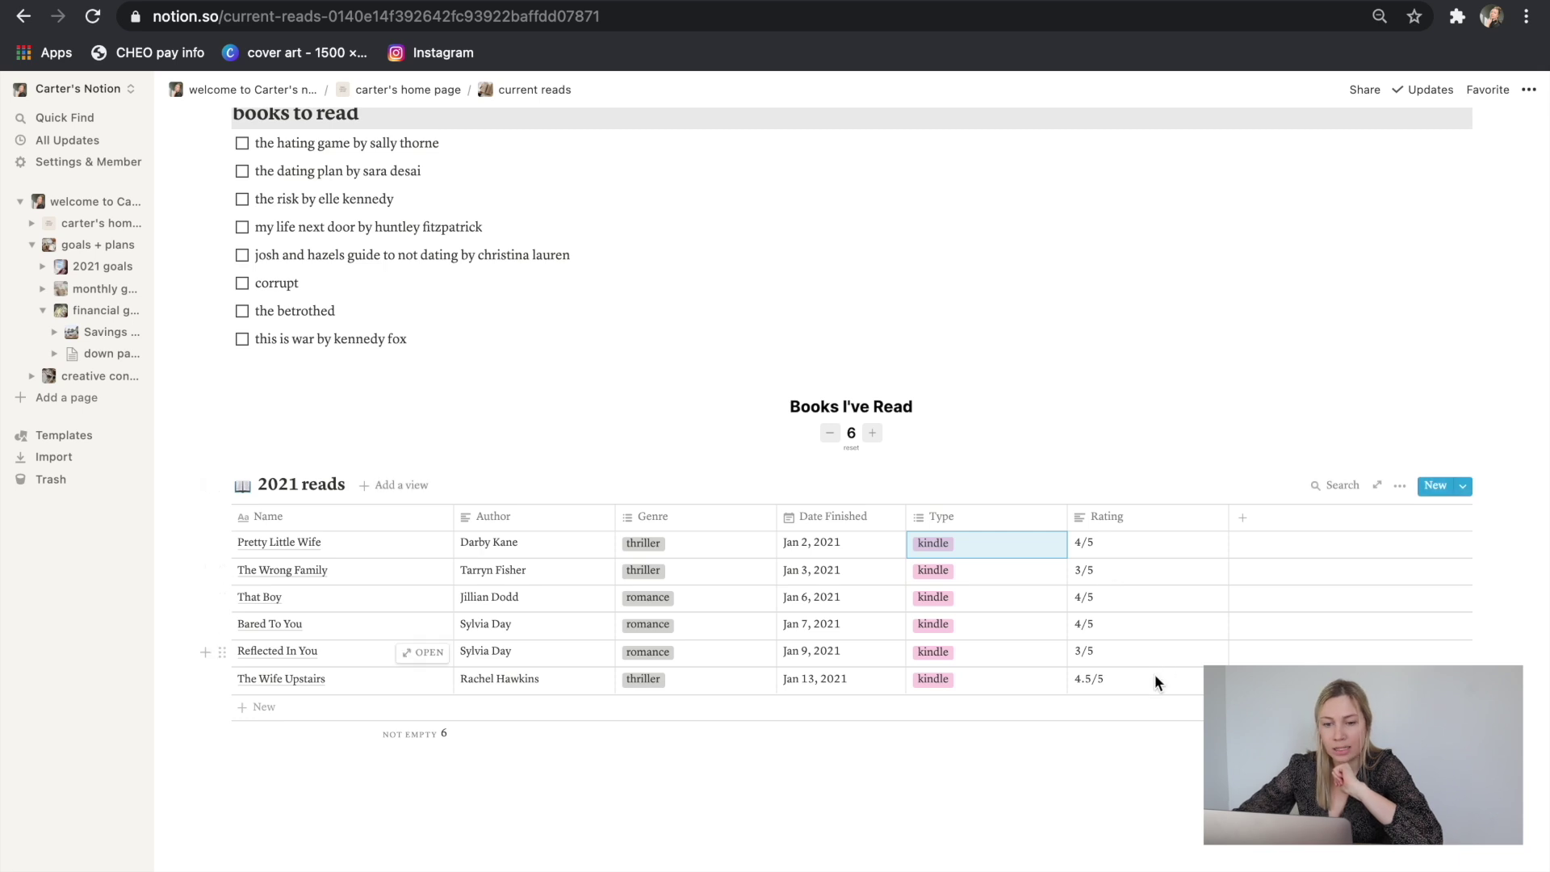
{"action": "scroll", "coordinate": [490, 730], "scroll_direction": "up", "scroll_amount": 1}
{"action": "scroll", "coordinate": [490, 727], "scroll_direction": "up", "scroll_amount": 8}
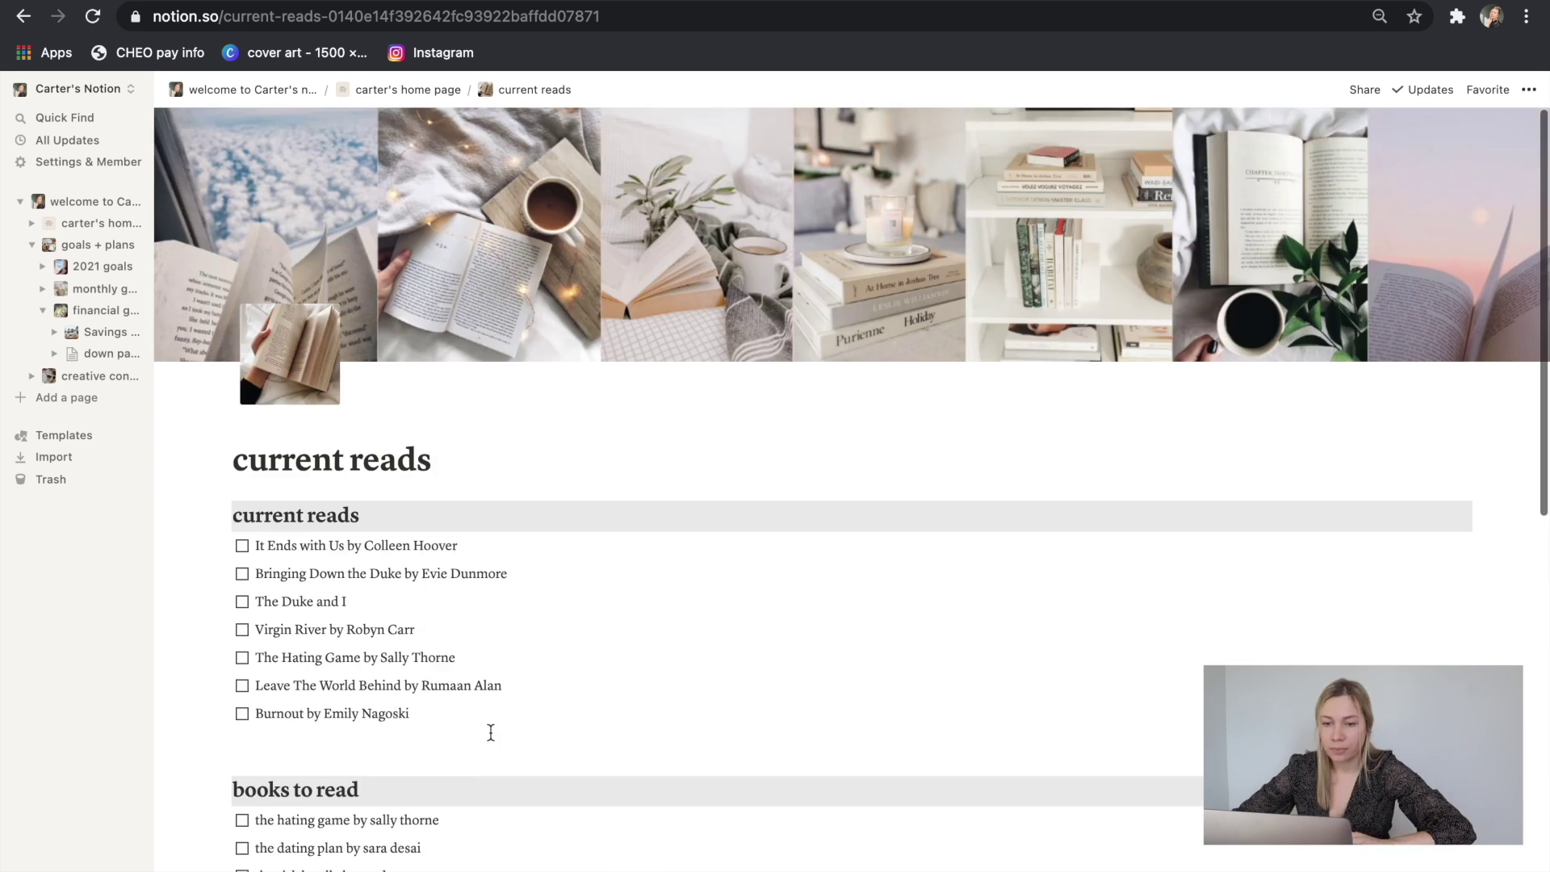
Go via the home page to the currently watching page and review its TV shows, Movies and Shows to Watch sections.
{"action": "left_click", "coordinate": [407, 89]}
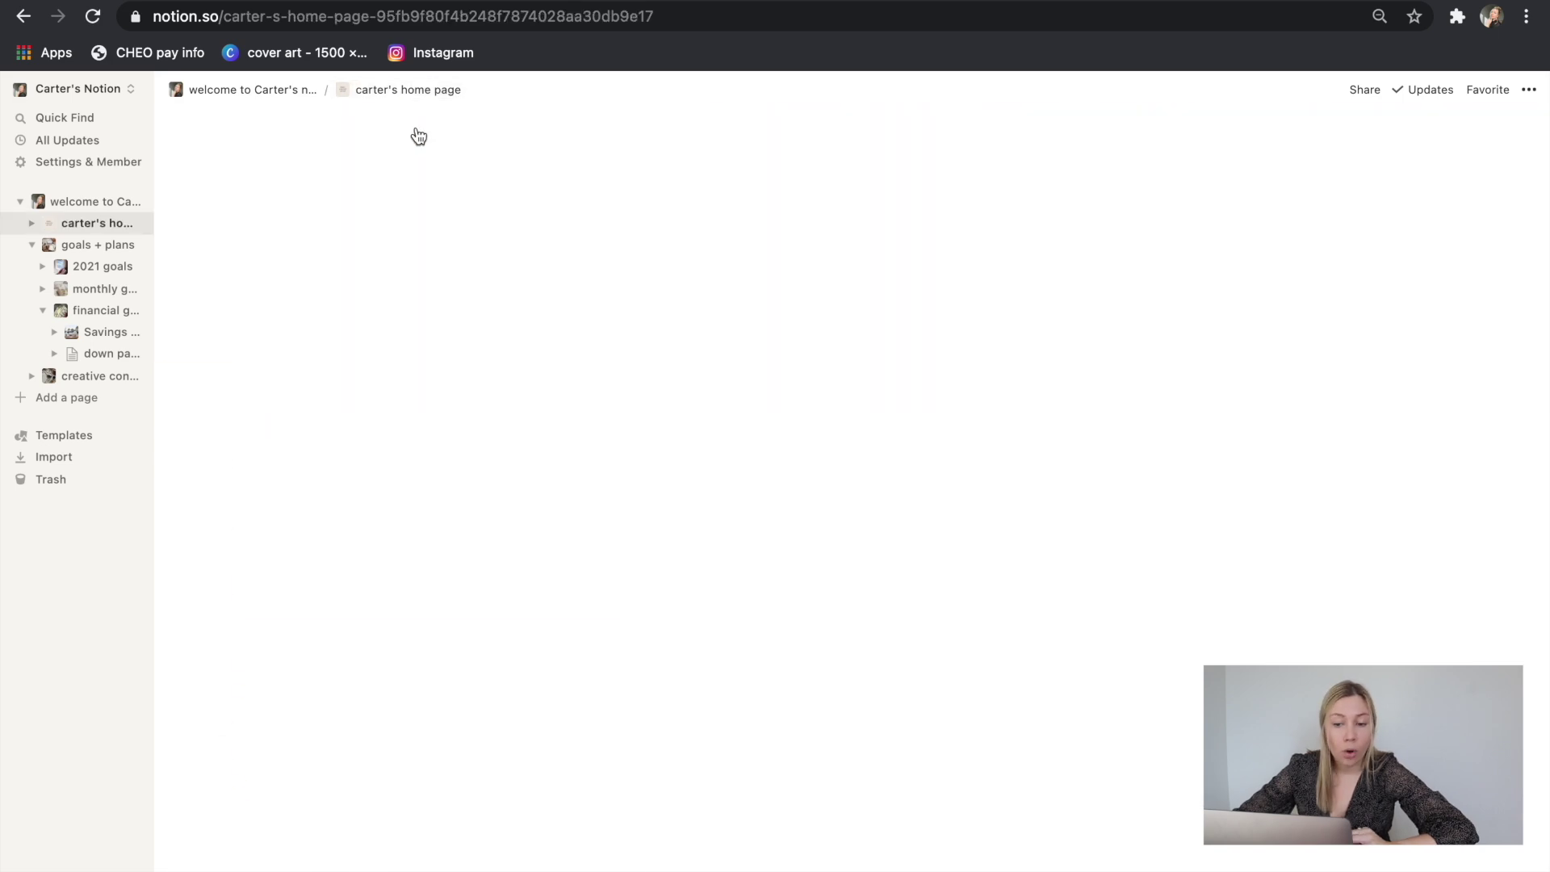
{"action": "left_click", "coordinate": [367, 595]}
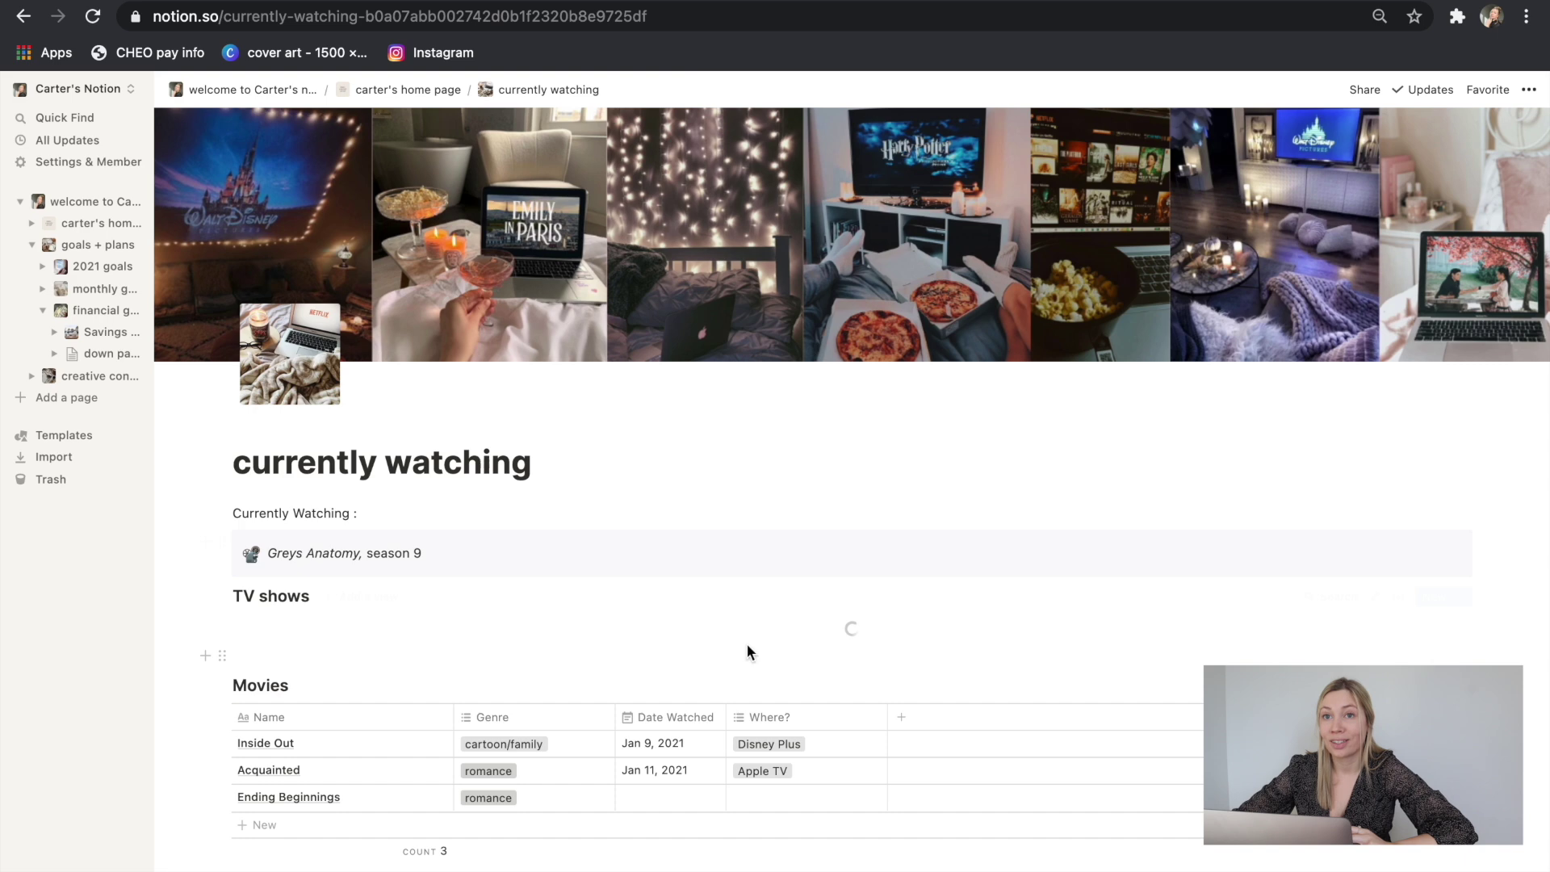
{"action": "scroll", "coordinate": [749, 652], "scroll_direction": "down", "scroll_amount": 5}
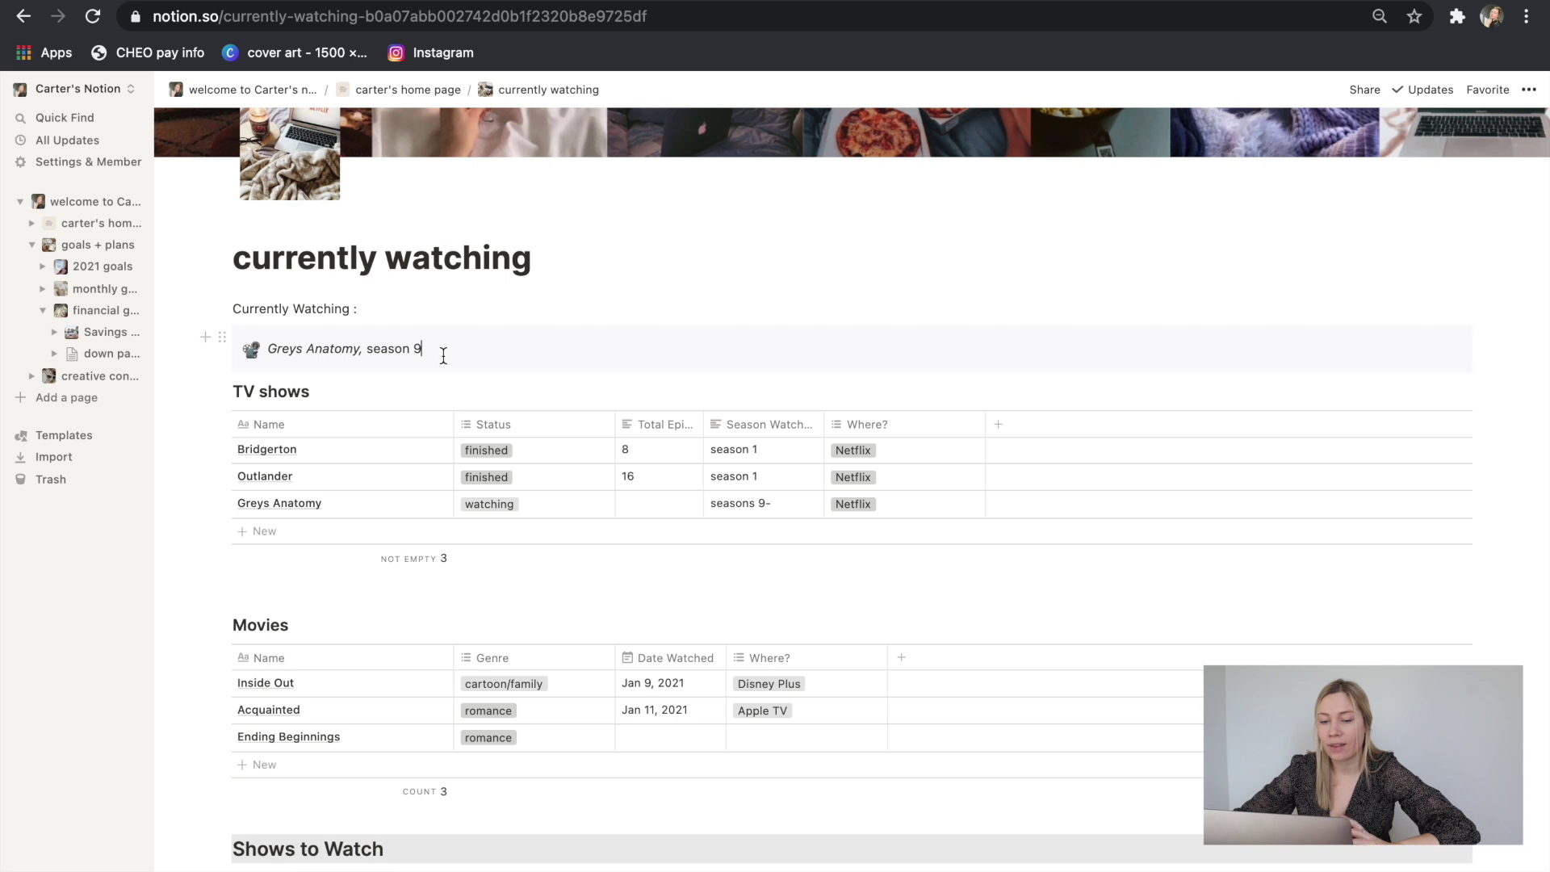
{"action": "scroll", "coordinate": [269, 451], "scroll_direction": "down", "scroll_amount": 3}
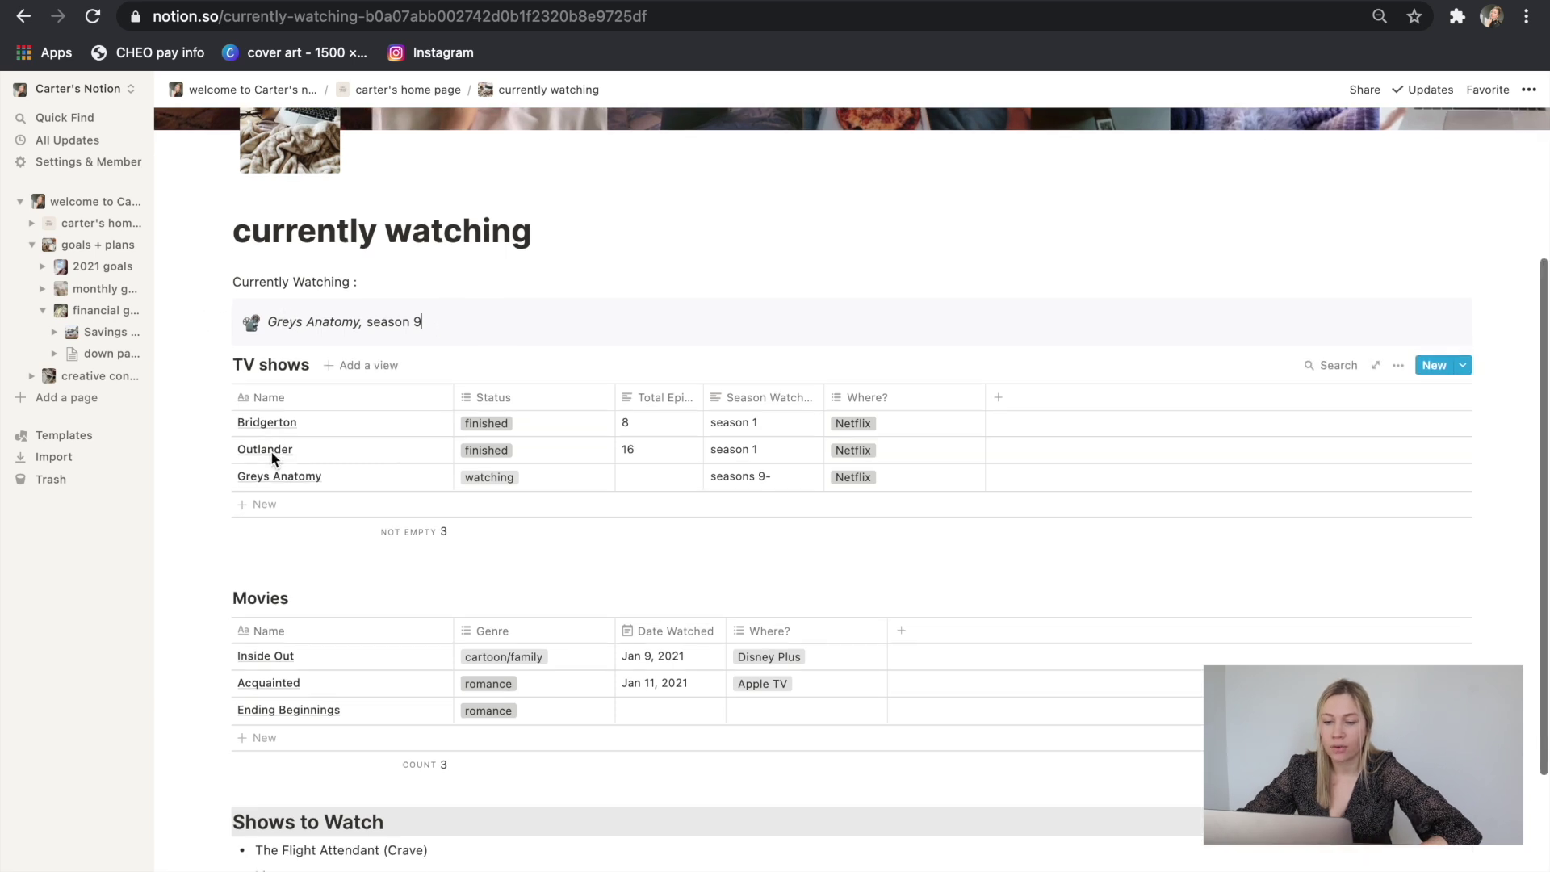
{"action": "left_click", "coordinate": [271, 452]}
{"action": "key", "text": "BackSpace"}
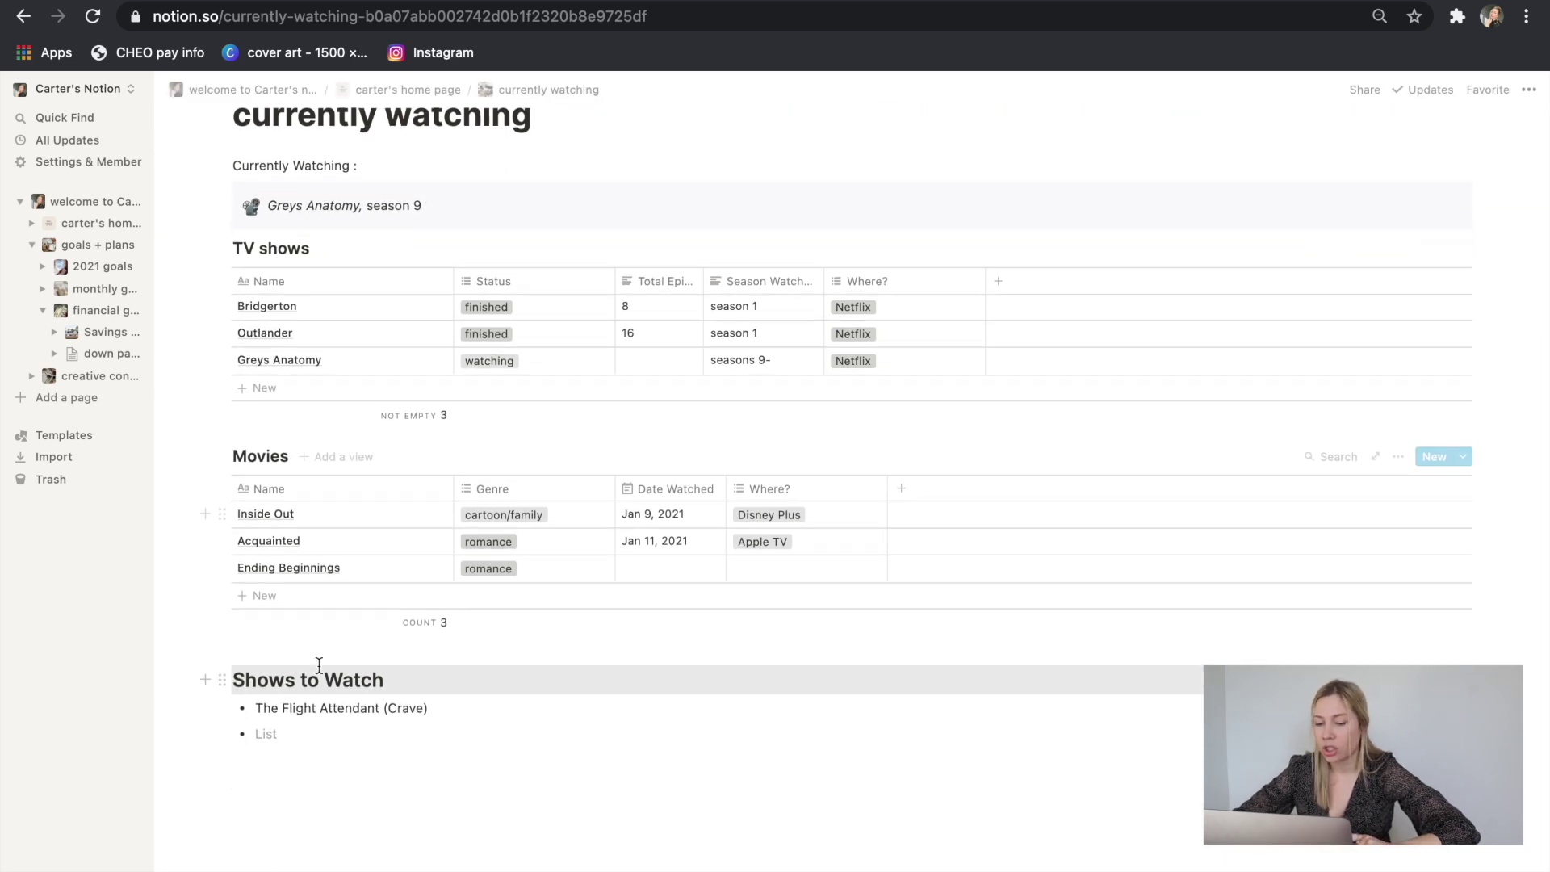
{"action": "scroll", "coordinate": [355, 782], "scroll_direction": "down", "scroll_amount": 2}
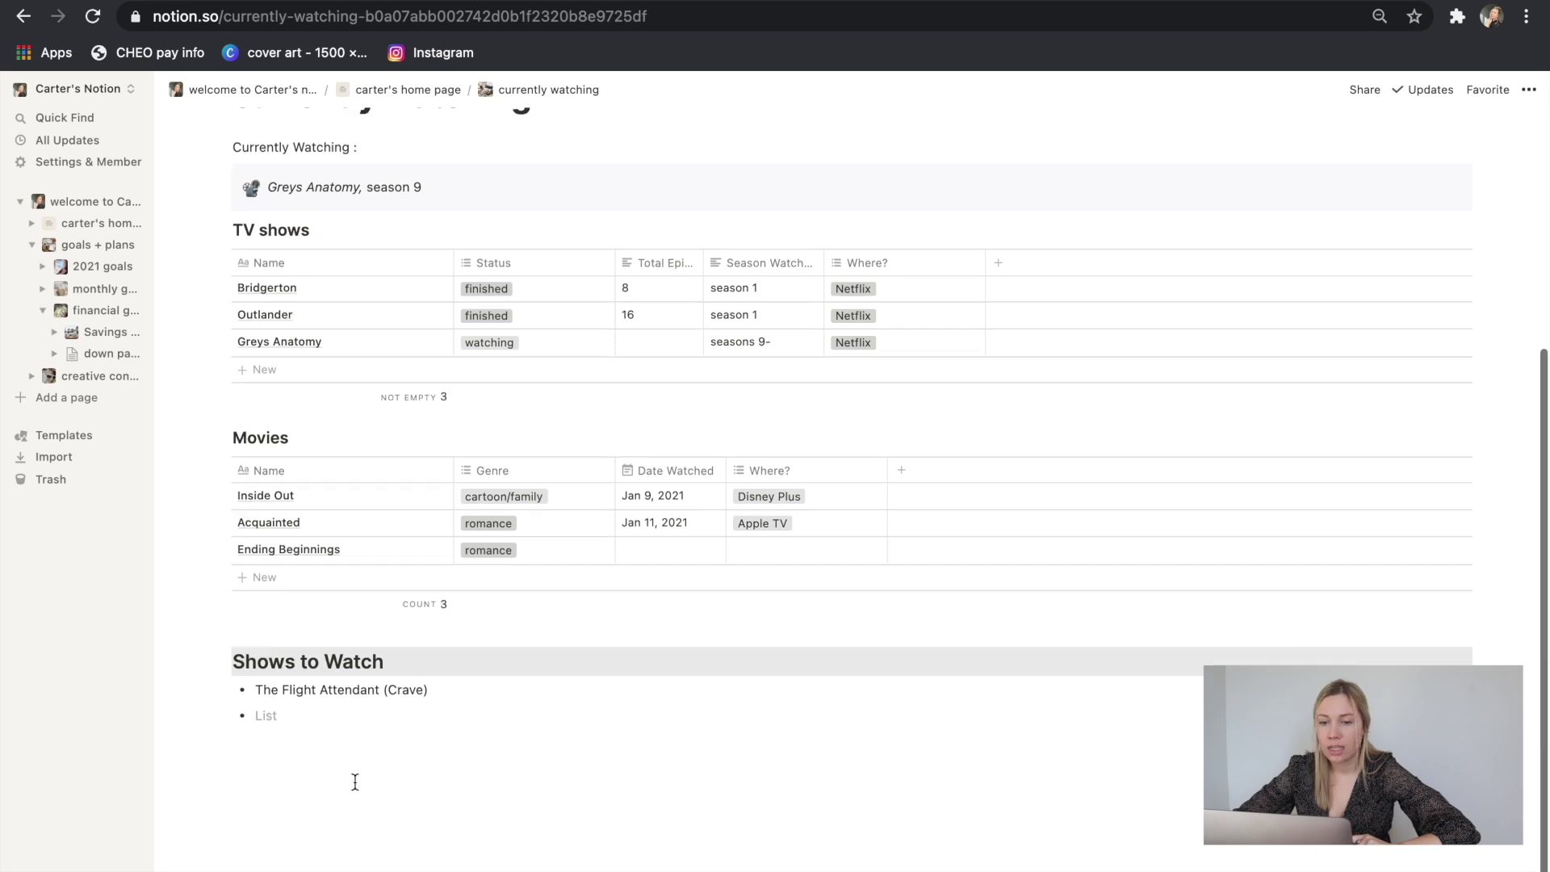
{"action": "scroll", "coordinate": [355, 781], "scroll_direction": "up", "scroll_amount": 5}
Return to the home page and open the morning routine page under Daily Routines to read its checklist.
{"action": "key", "text": "super+bracketleft"}
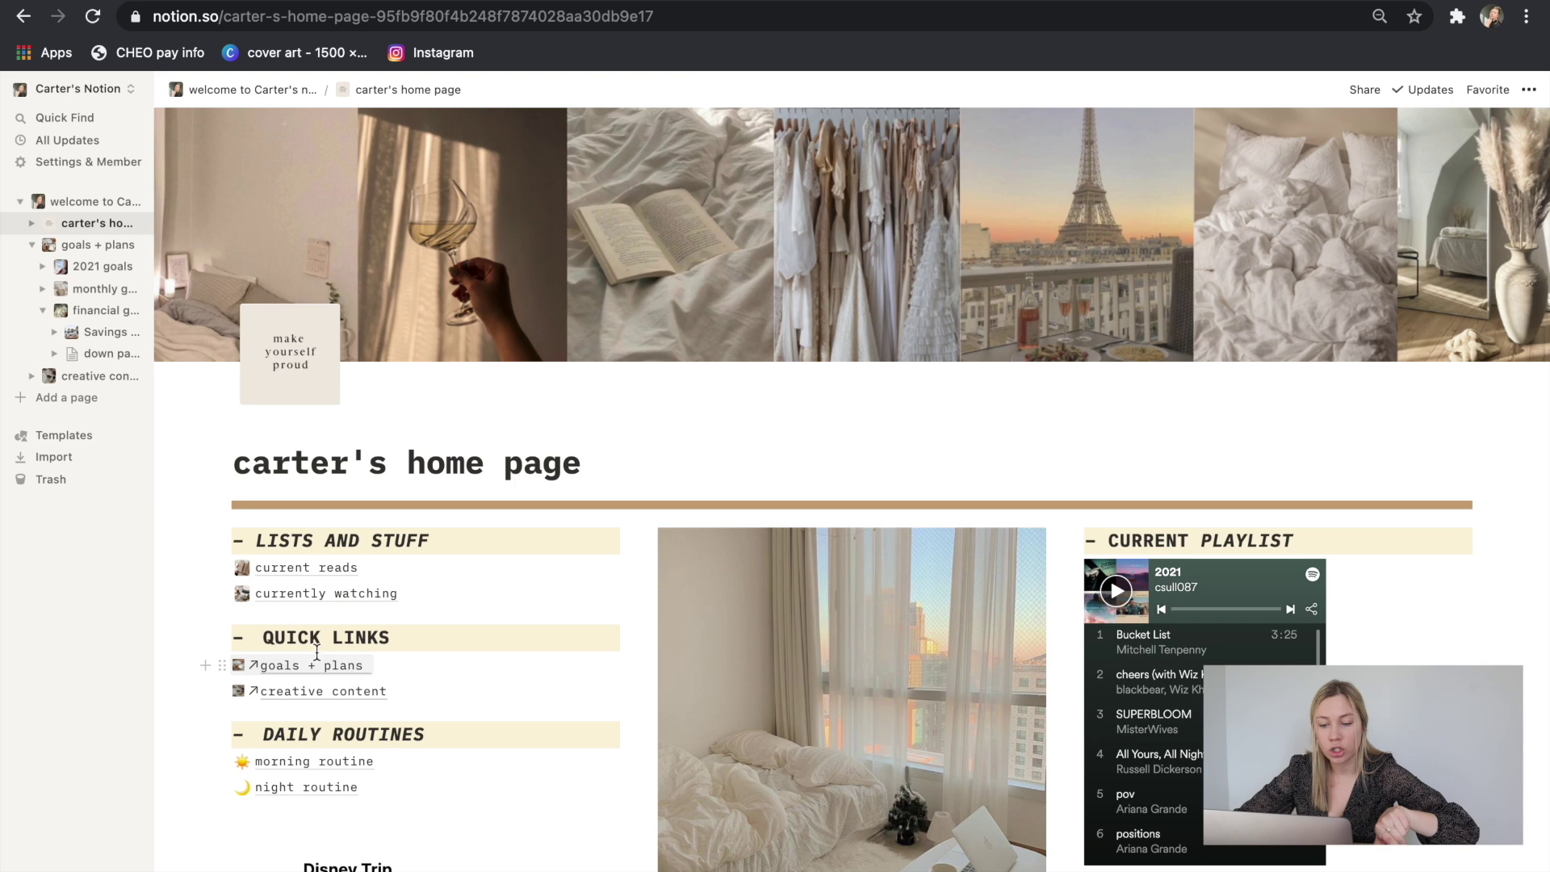
{"action": "scroll", "coordinate": [539, 666], "scroll_direction": "down", "scroll_amount": 3}
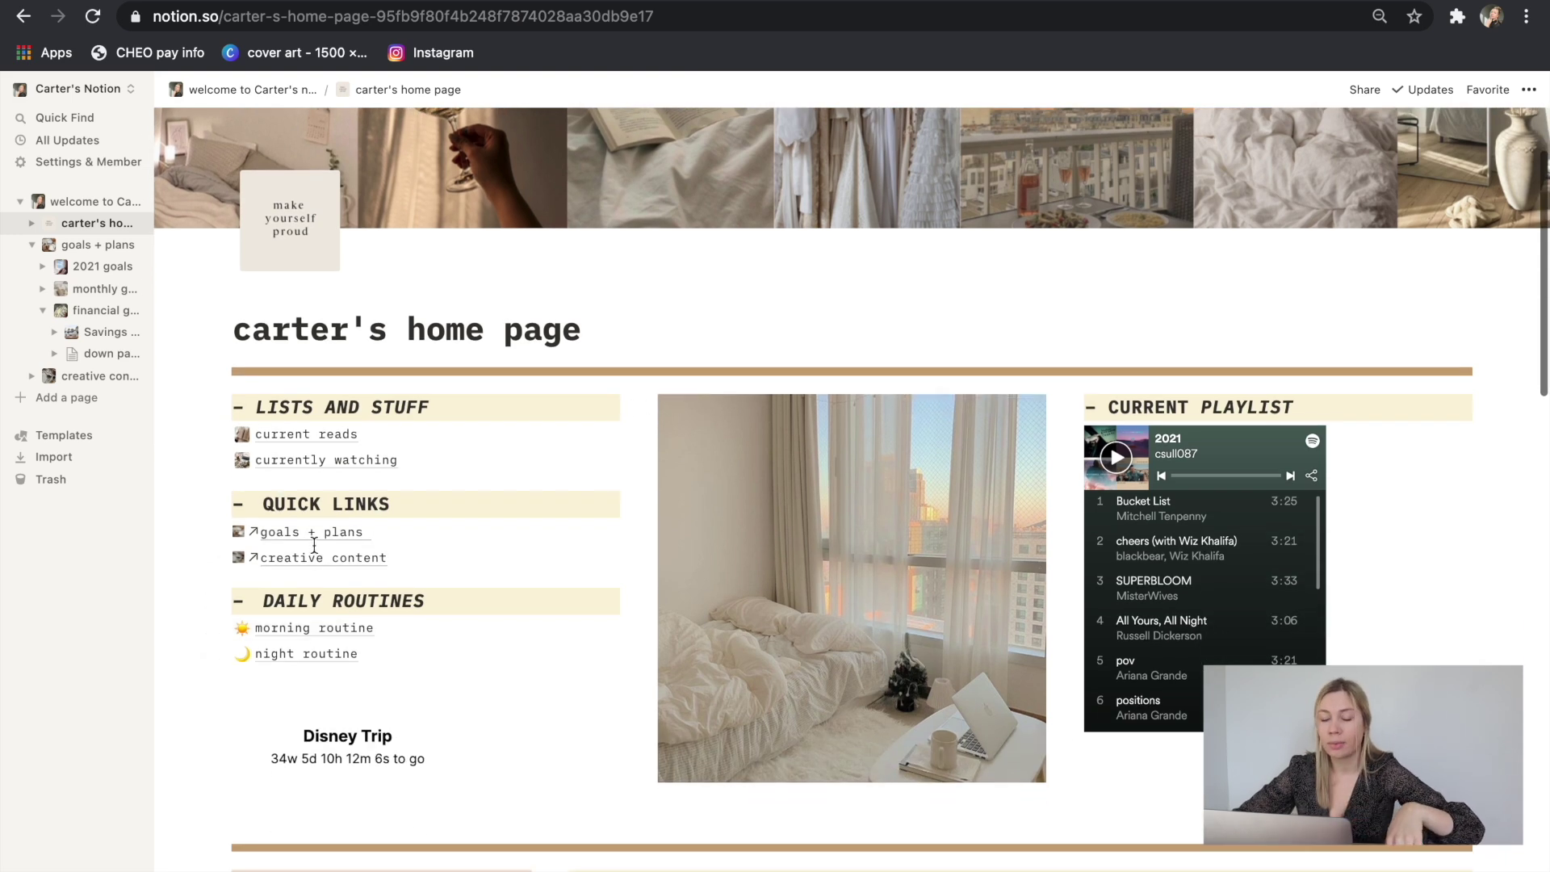
{"action": "scroll", "coordinate": [942, 533], "scroll_direction": "down", "scroll_amount": 5}
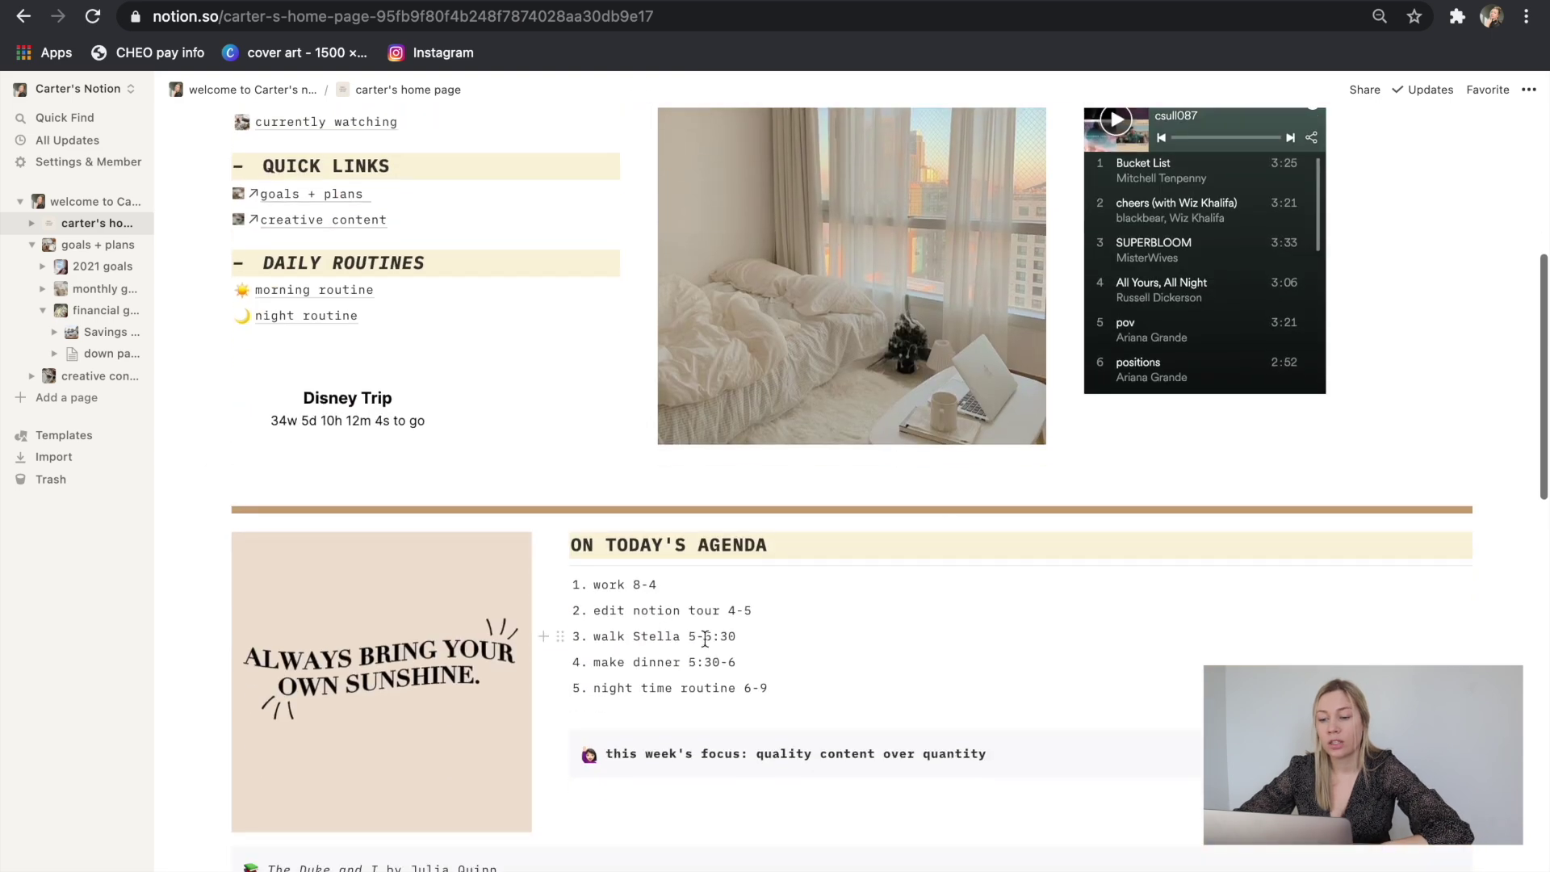
{"action": "scroll", "coordinate": [782, 655], "scroll_direction": "up", "scroll_amount": 1}
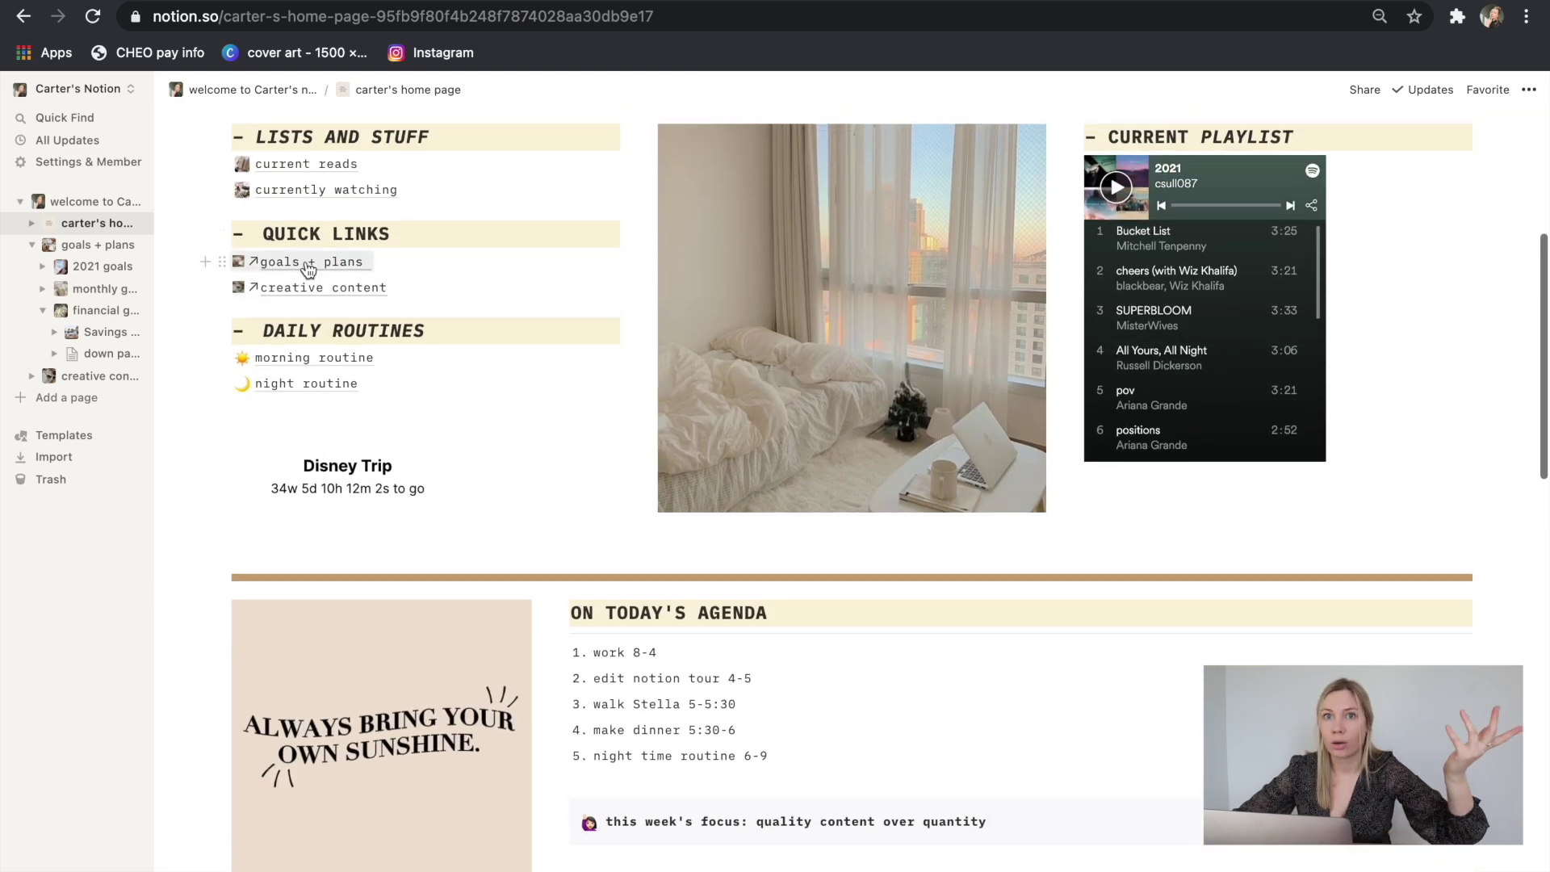
{"action": "left_click", "coordinate": [345, 358]}
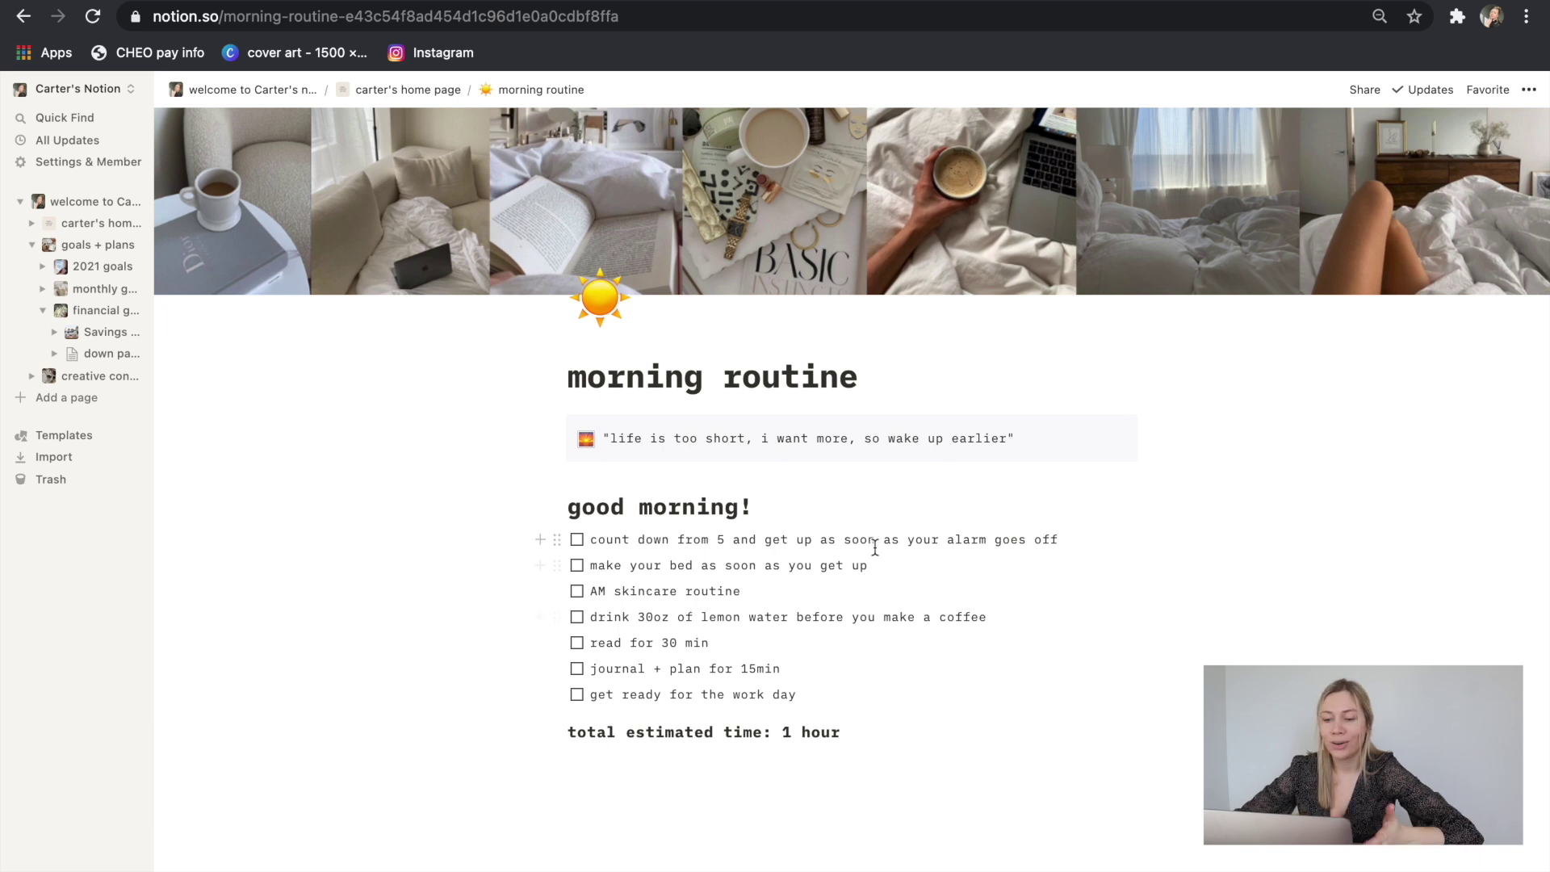
{"action": "scroll", "coordinate": [858, 536], "scroll_direction": "up", "scroll_amount": 2}
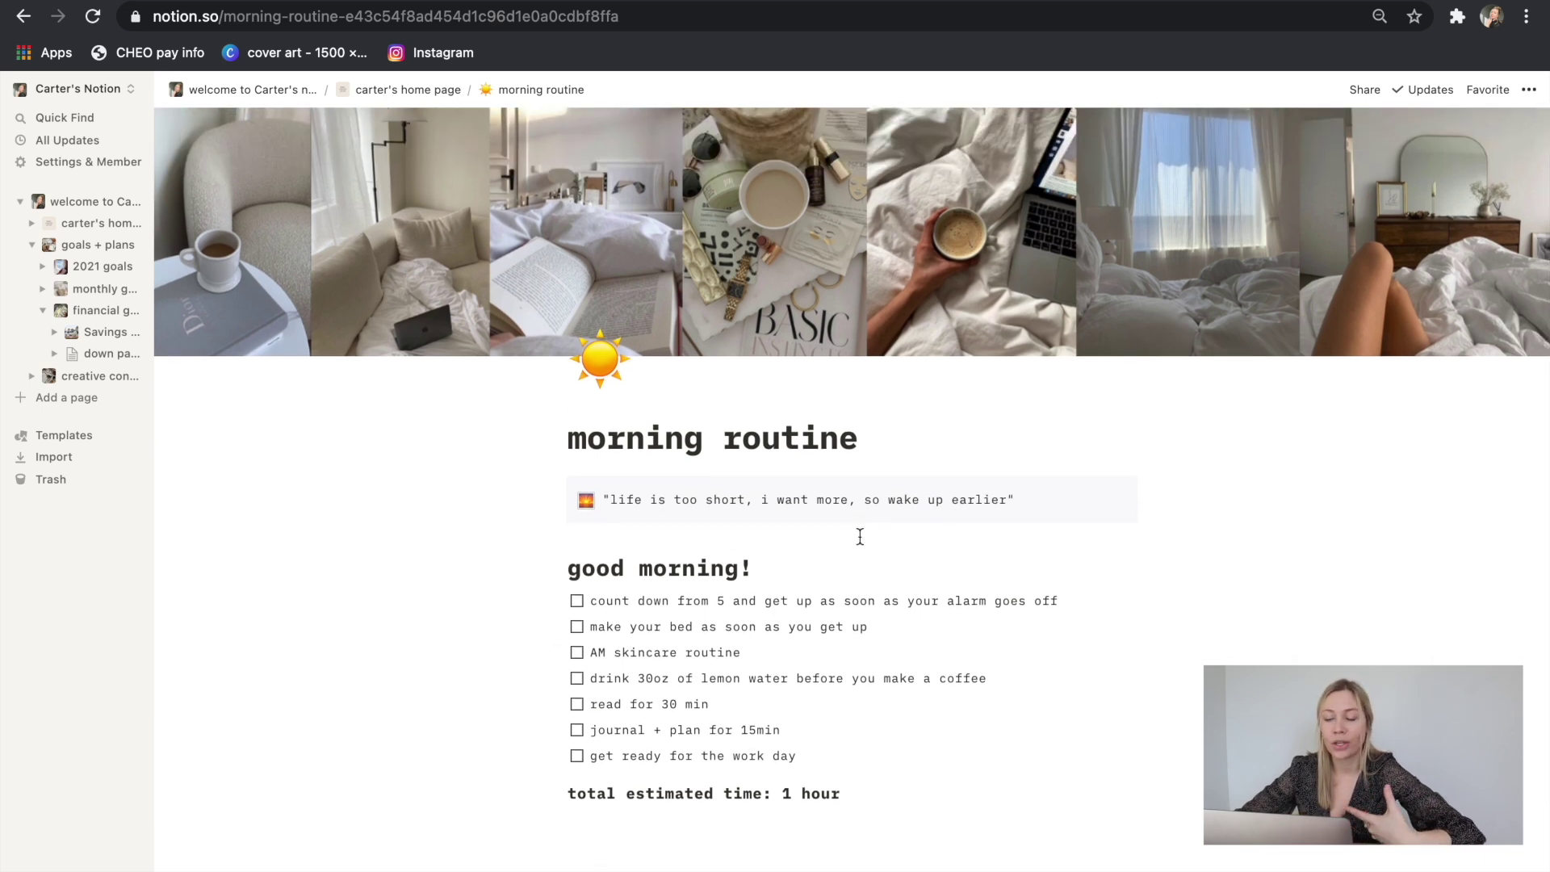
{"action": "scroll", "coordinate": [775, 686], "scroll_direction": "up", "scroll_amount": 1}
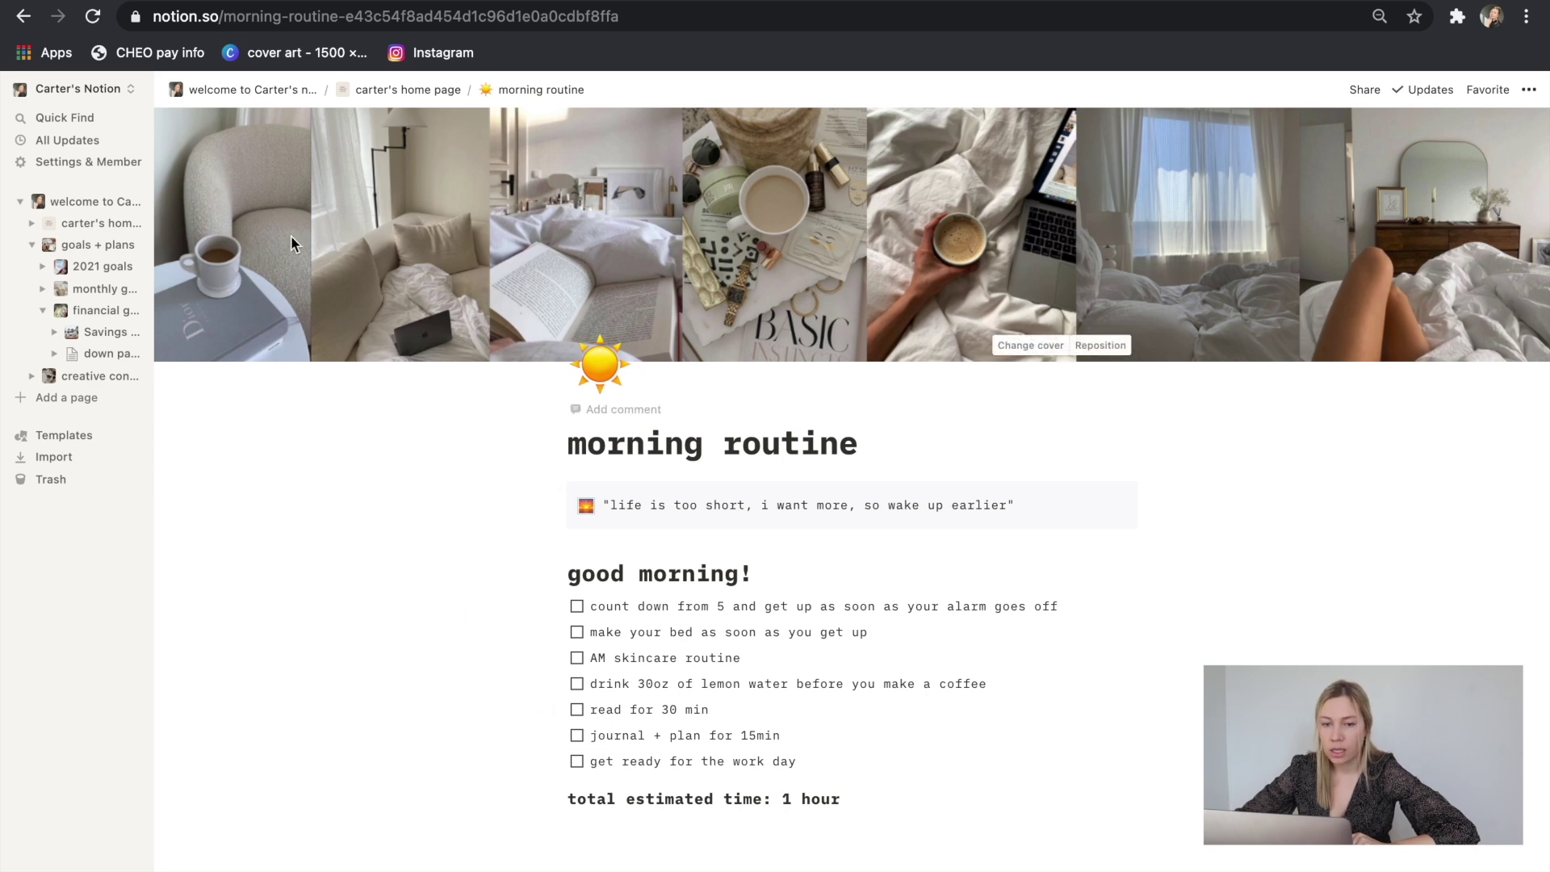
Go back to the home page and open the night routine page to read its checklist.
{"action": "left_click", "coordinate": [24, 16]}
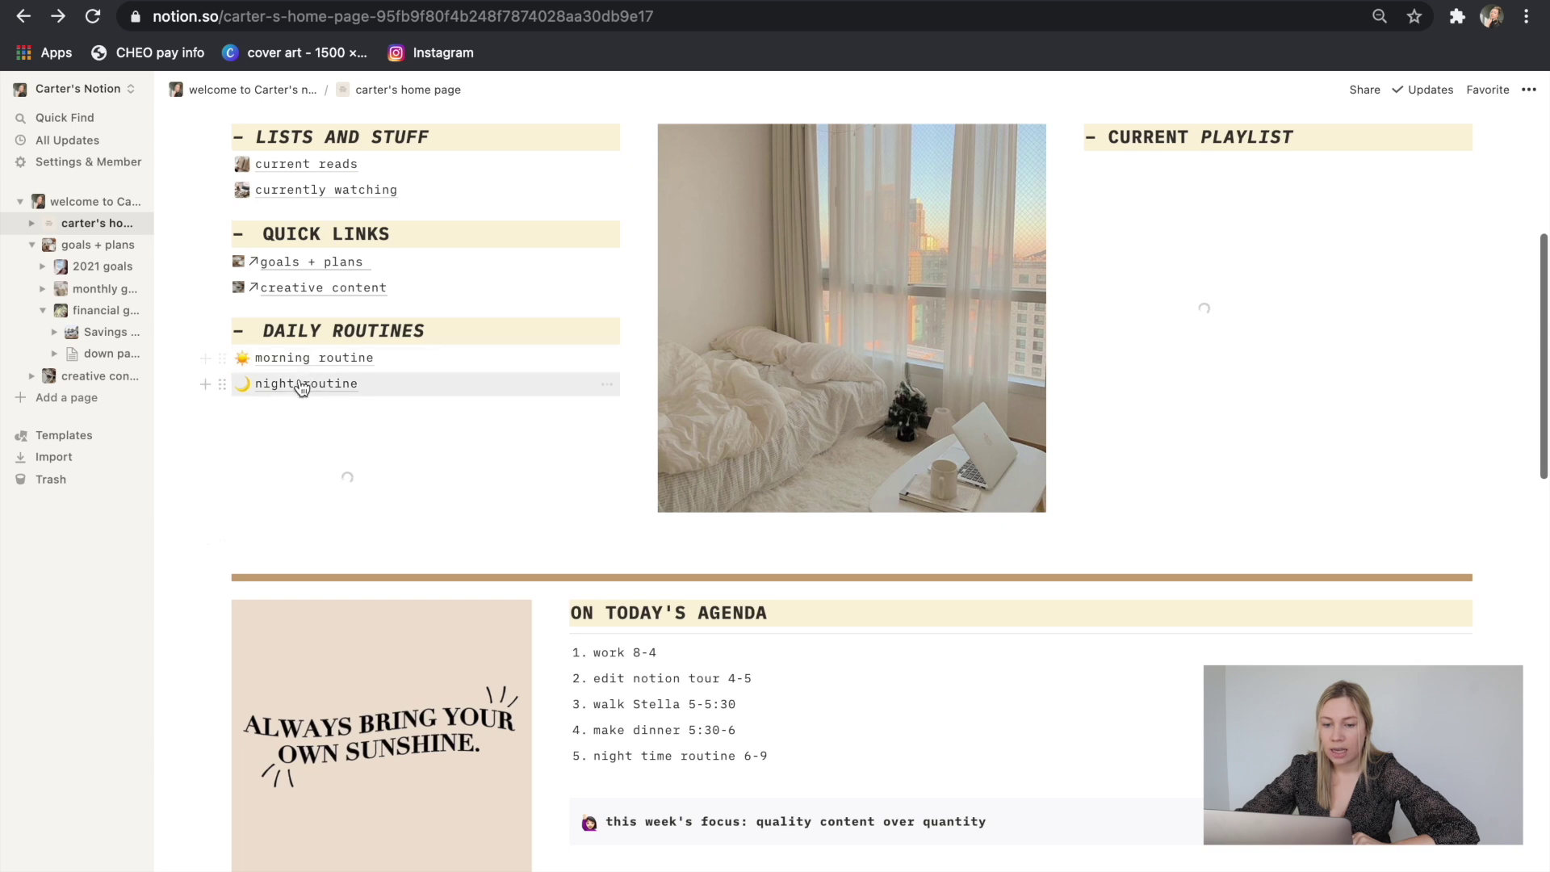
{"action": "left_click", "coordinate": [303, 383]}
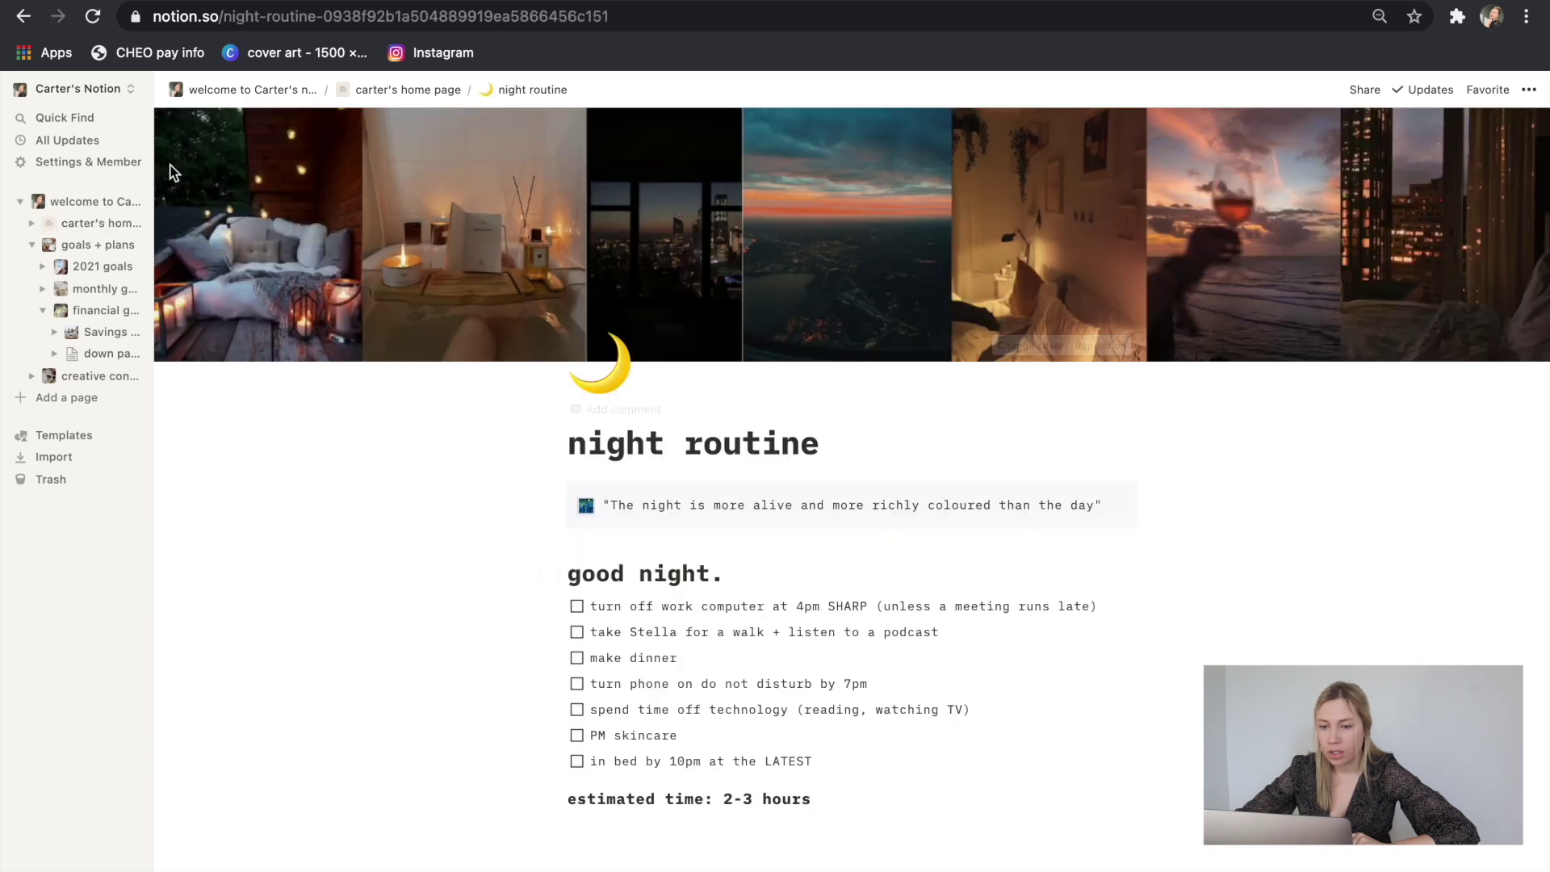
{"action": "scroll", "coordinate": [613, 691], "scroll_direction": "down", "scroll_amount": 1}
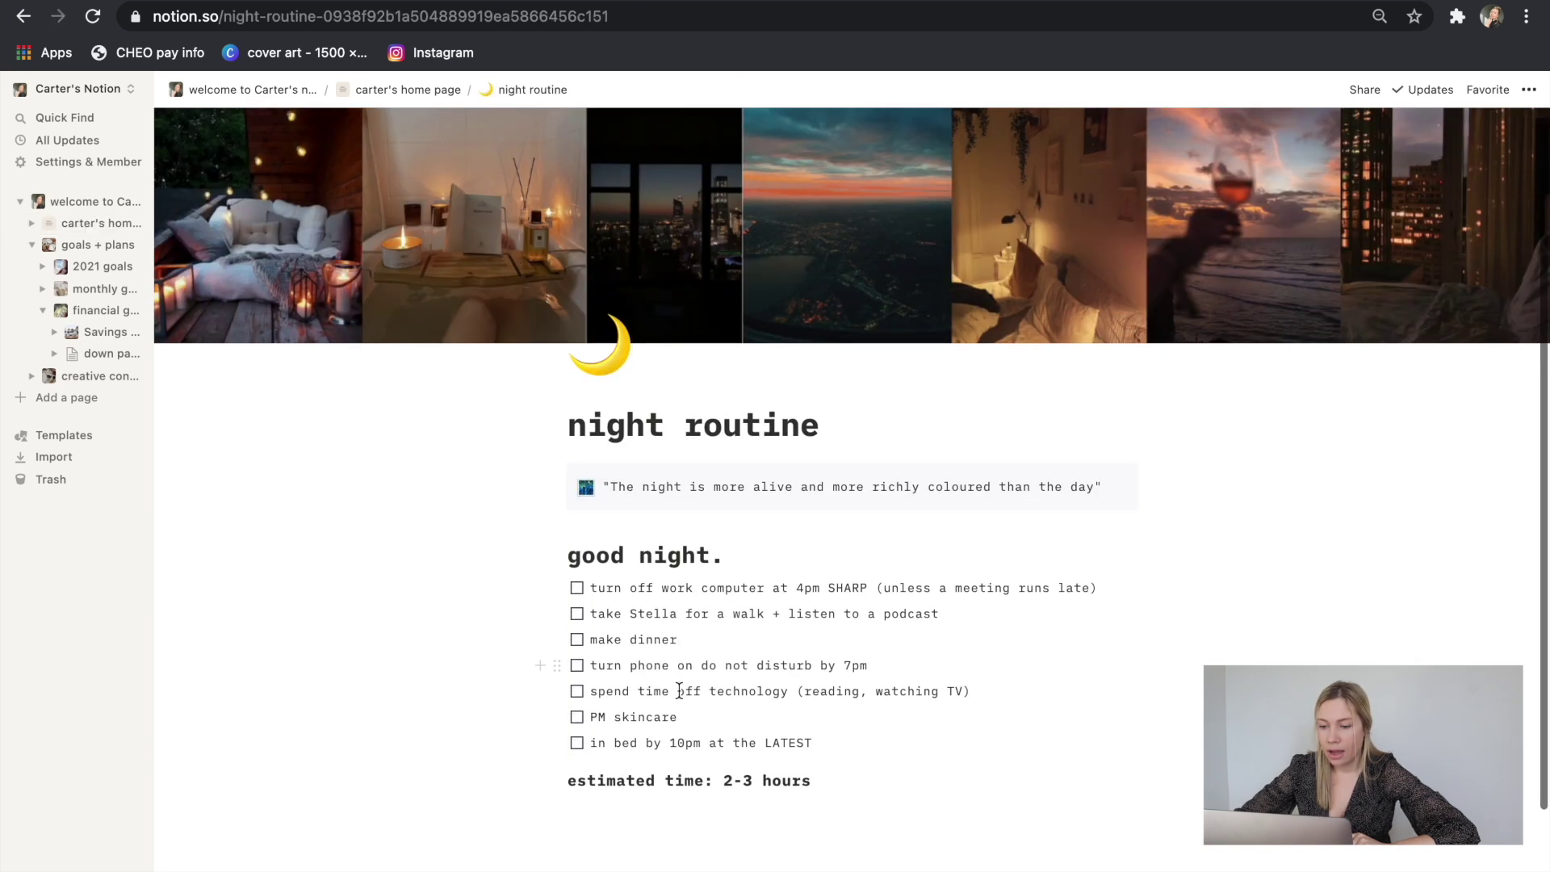
{"action": "scroll", "coordinate": [679, 691], "scroll_direction": "down", "scroll_amount": 1}
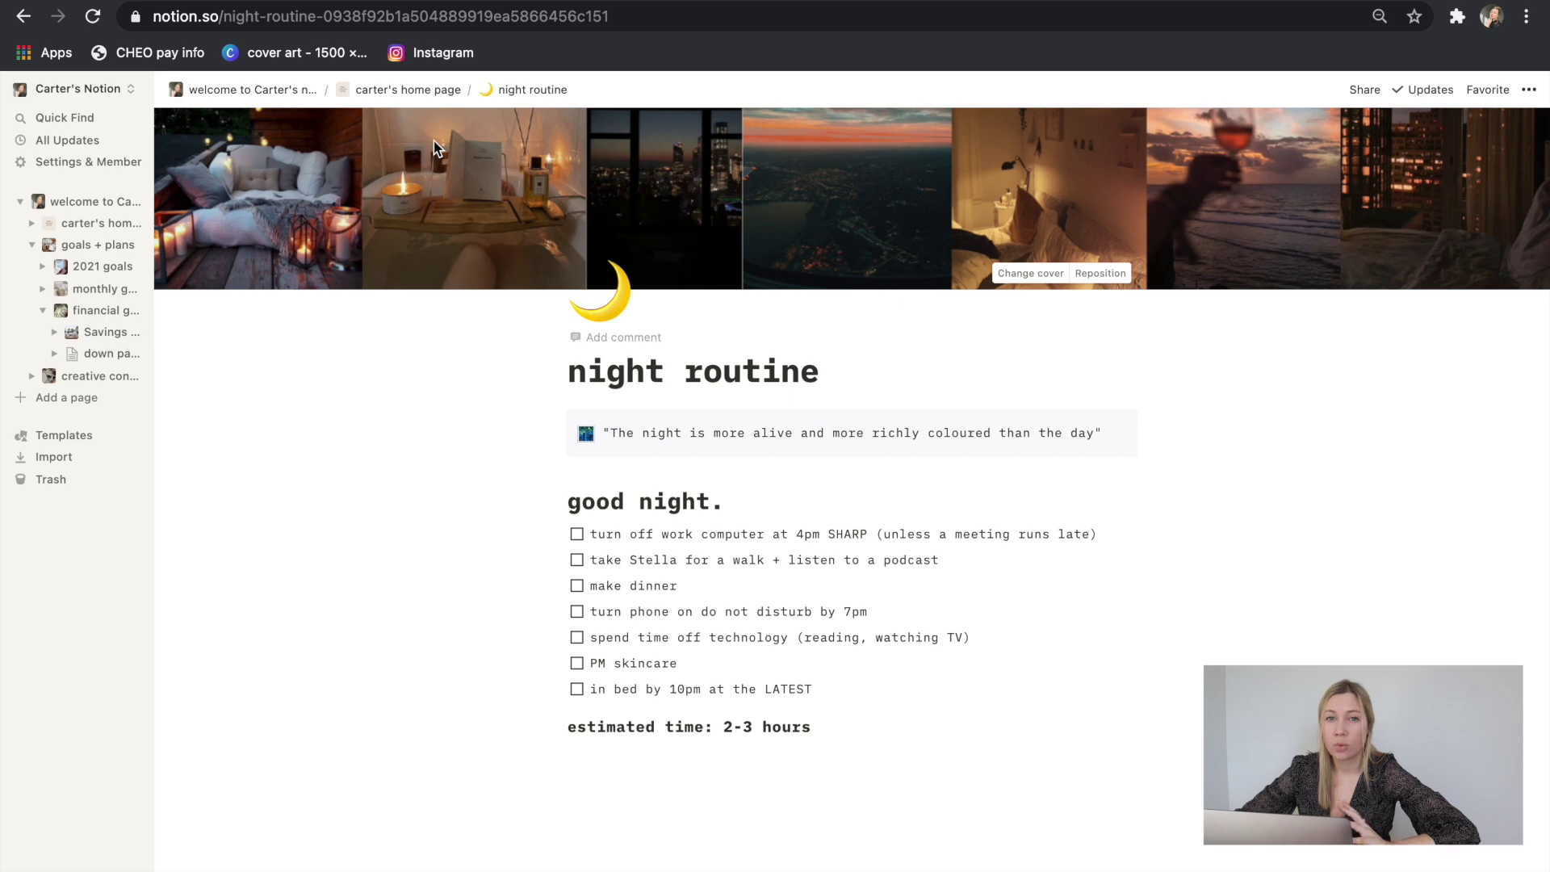
Return to the home page from the night routine page and skim through its sections once more.
{"action": "left_click", "coordinate": [445, 90]}
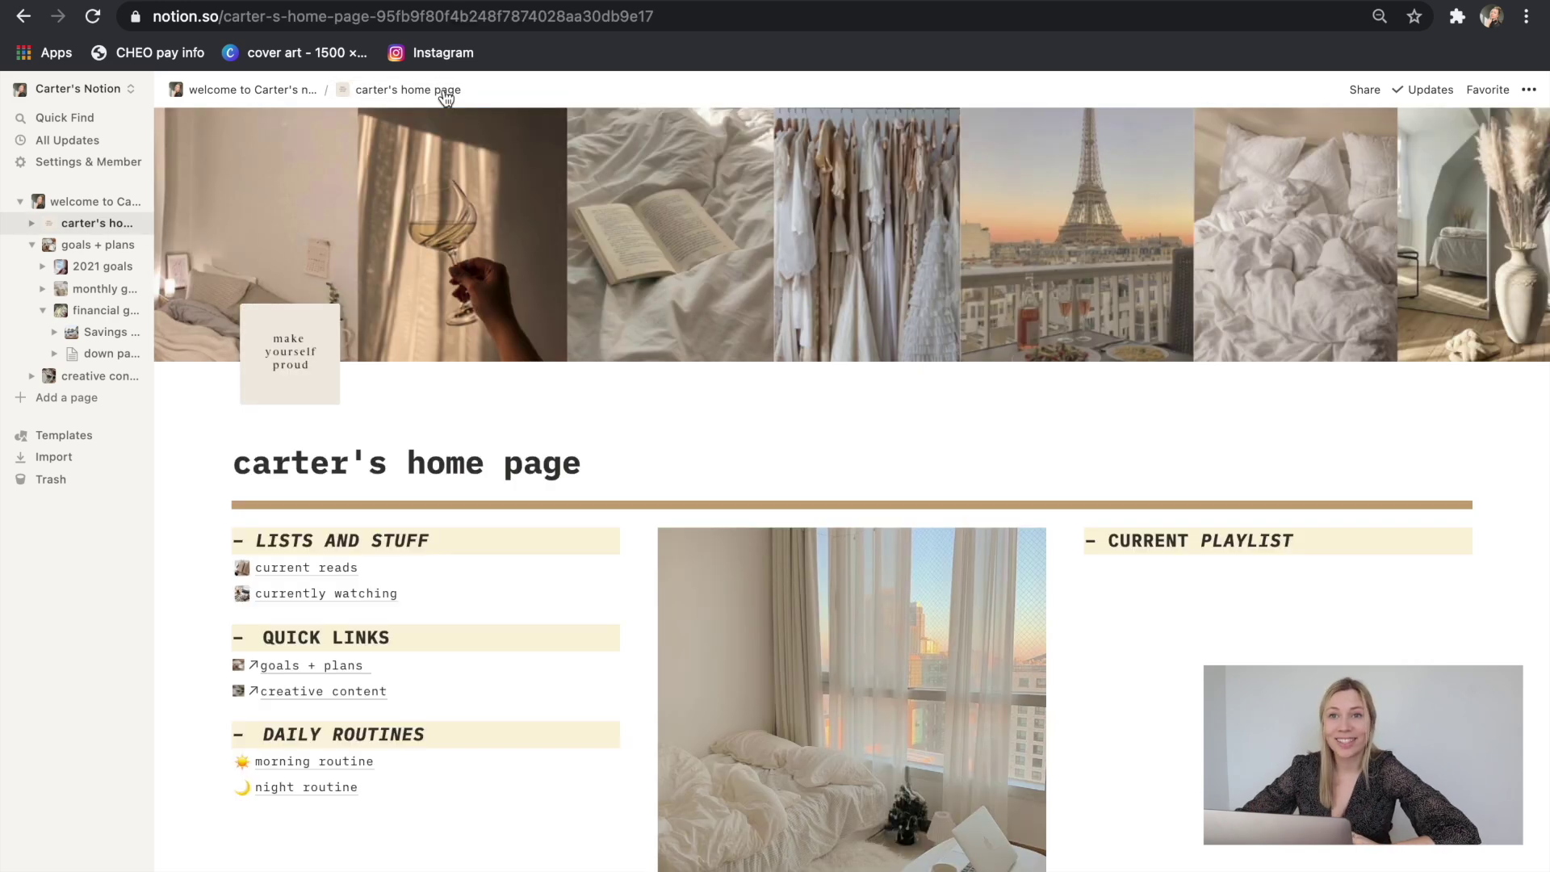
{"action": "scroll", "coordinate": [546, 343], "scroll_direction": "down", "scroll_amount": 10}
{"action": "scroll", "coordinate": [546, 342], "scroll_direction": "up", "scroll_amount": 6}
{"action": "scroll", "coordinate": [545, 343], "scroll_direction": "up", "scroll_amount": 4}
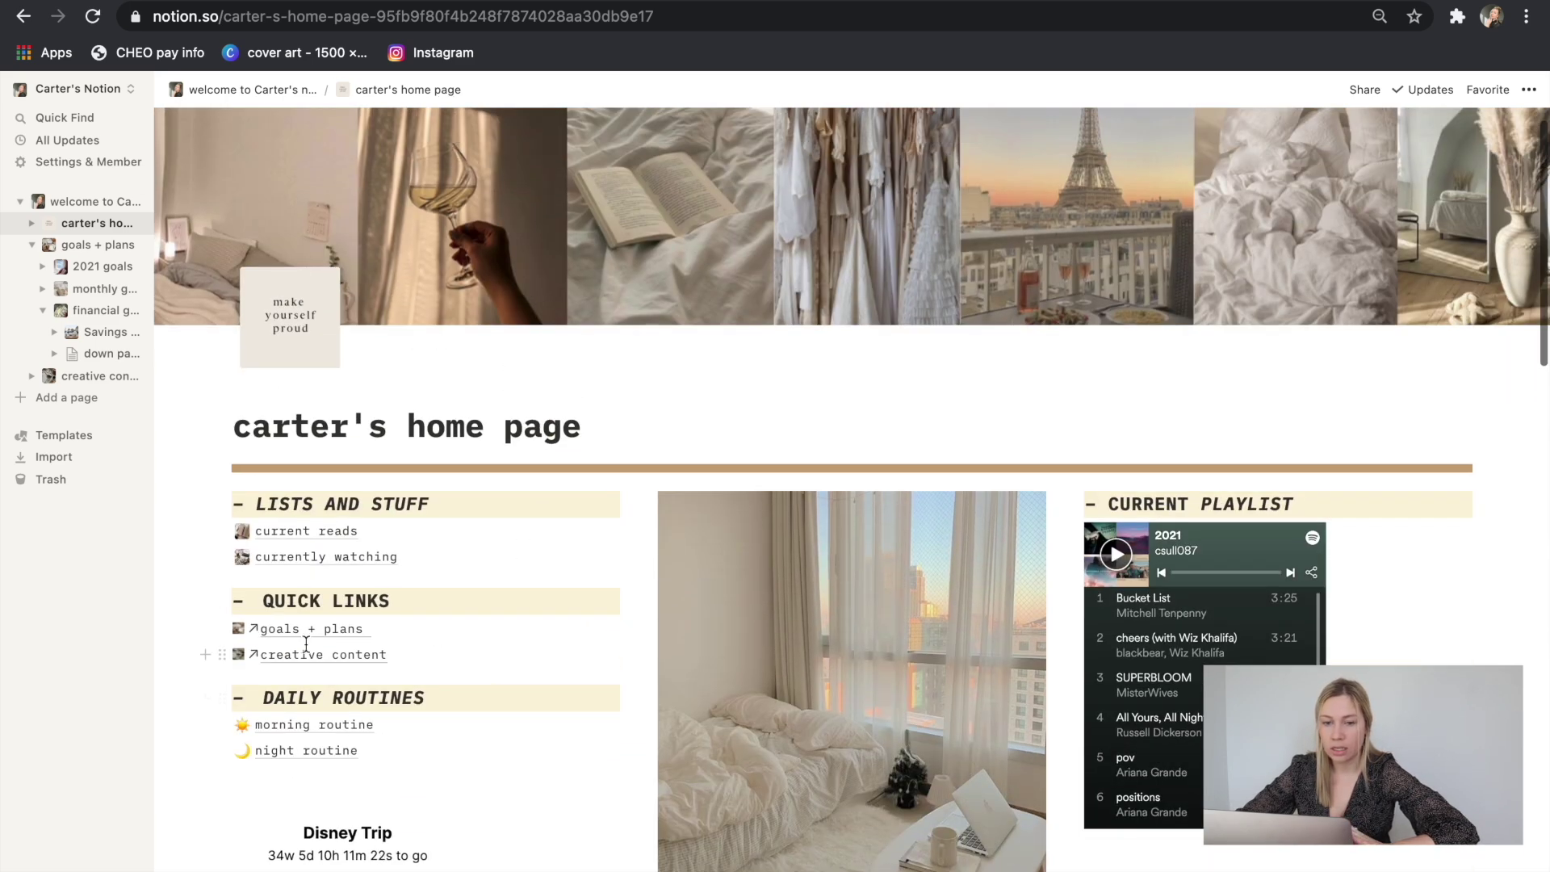
Go to the workspace's welcome page and open the goals + plans page from there.
{"action": "left_click", "coordinate": [52, 200]}
{"action": "scroll", "coordinate": [702, 704], "scroll_direction": "down", "scroll_amount": 4}
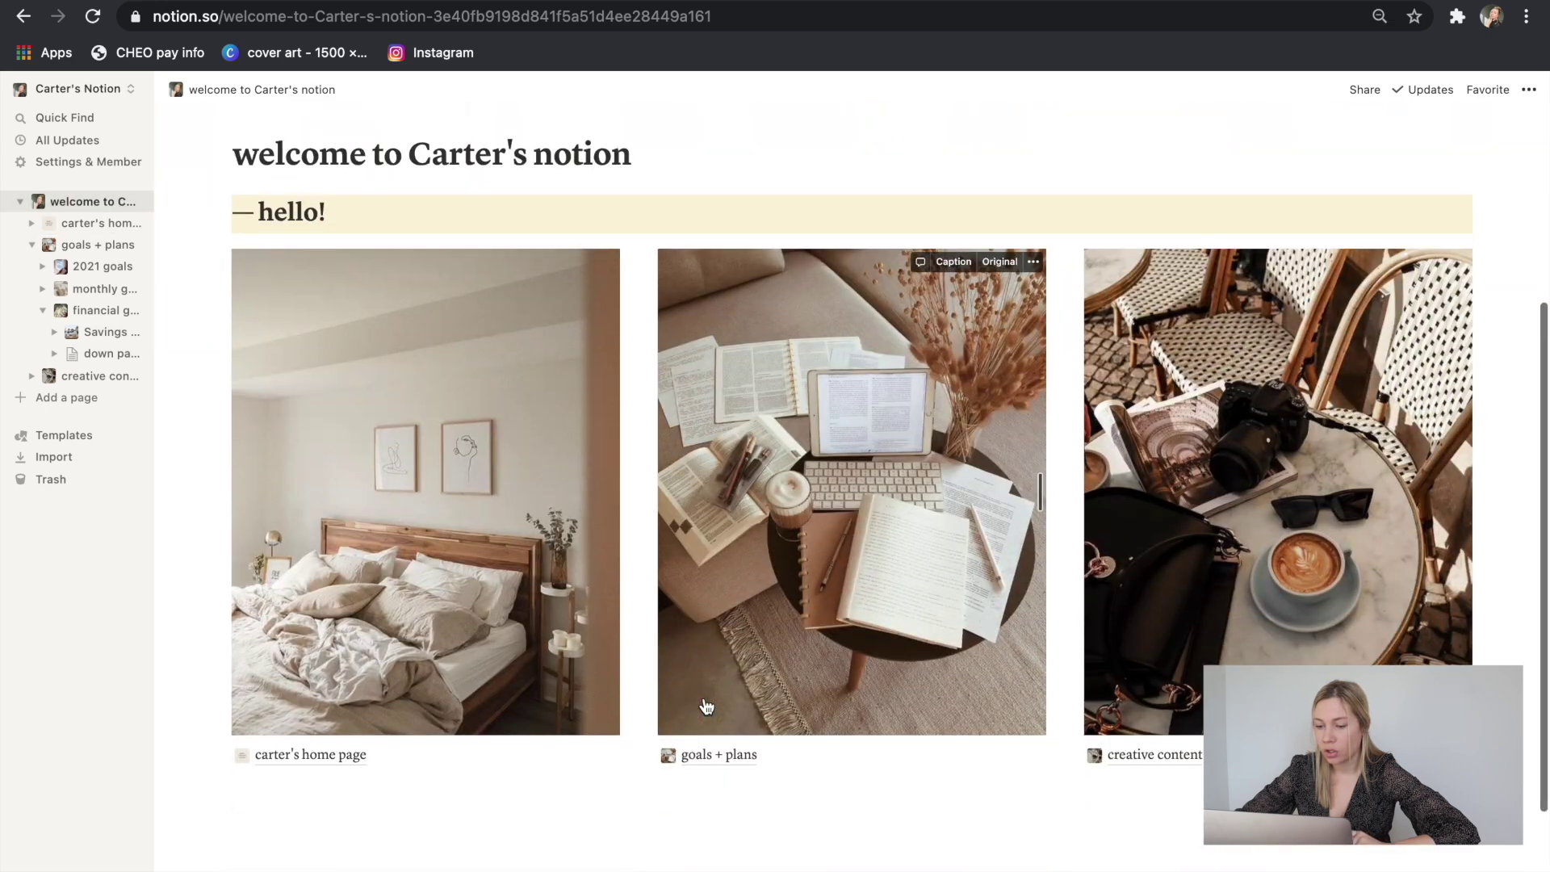
{"action": "left_click", "coordinate": [728, 763]}
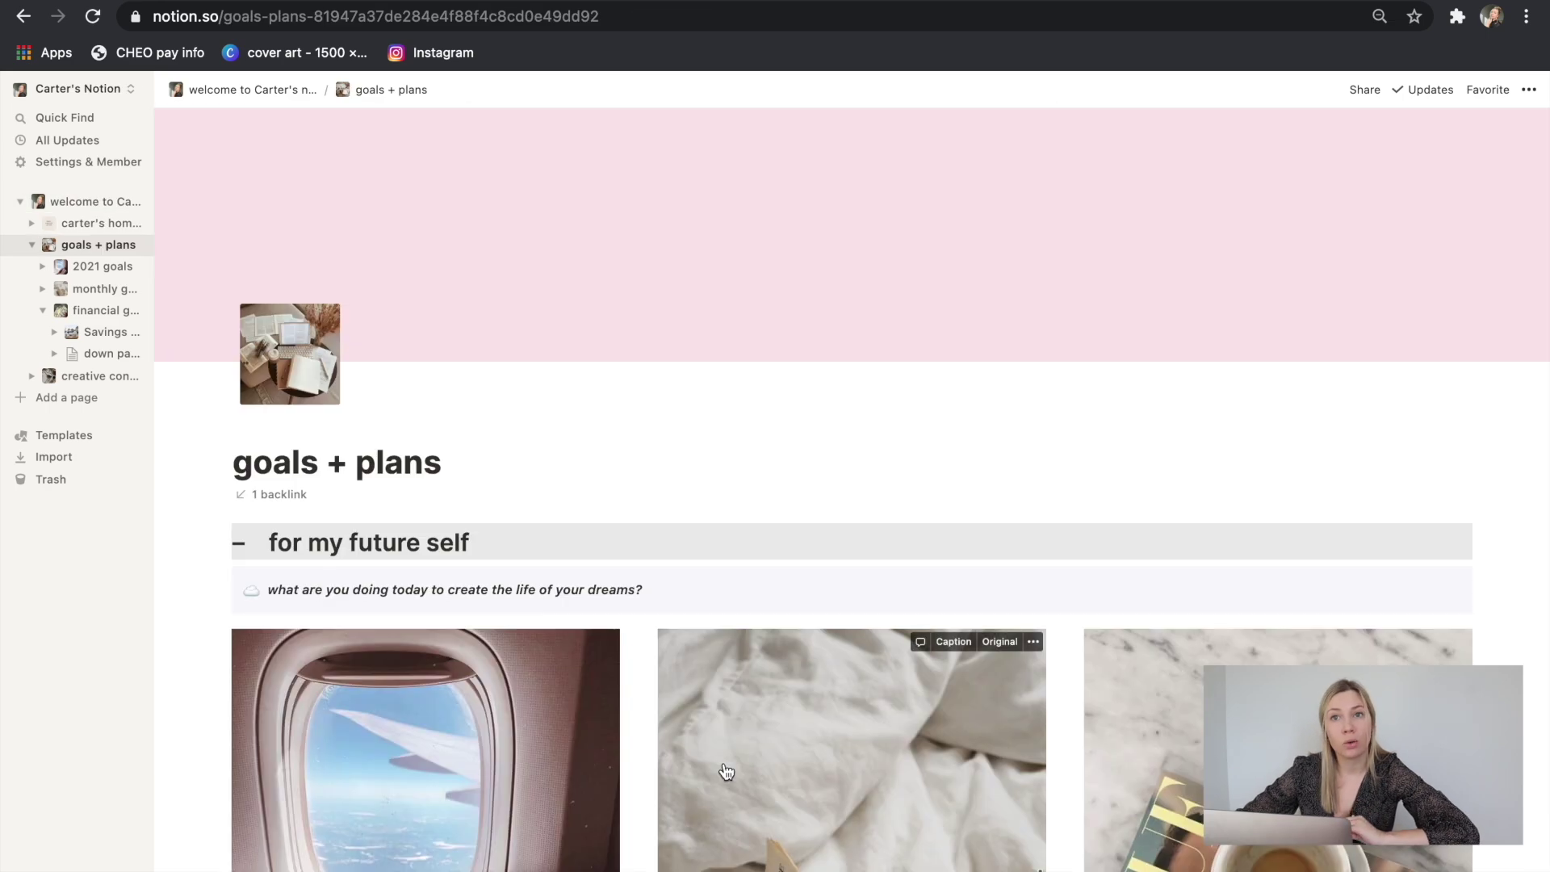
Read through the goals + plans page, covering its goal subpages, word for 2021, everyday manifestations and things that make me happy.
{"action": "scroll", "coordinate": [727, 772], "scroll_direction": "down", "scroll_amount": 3}
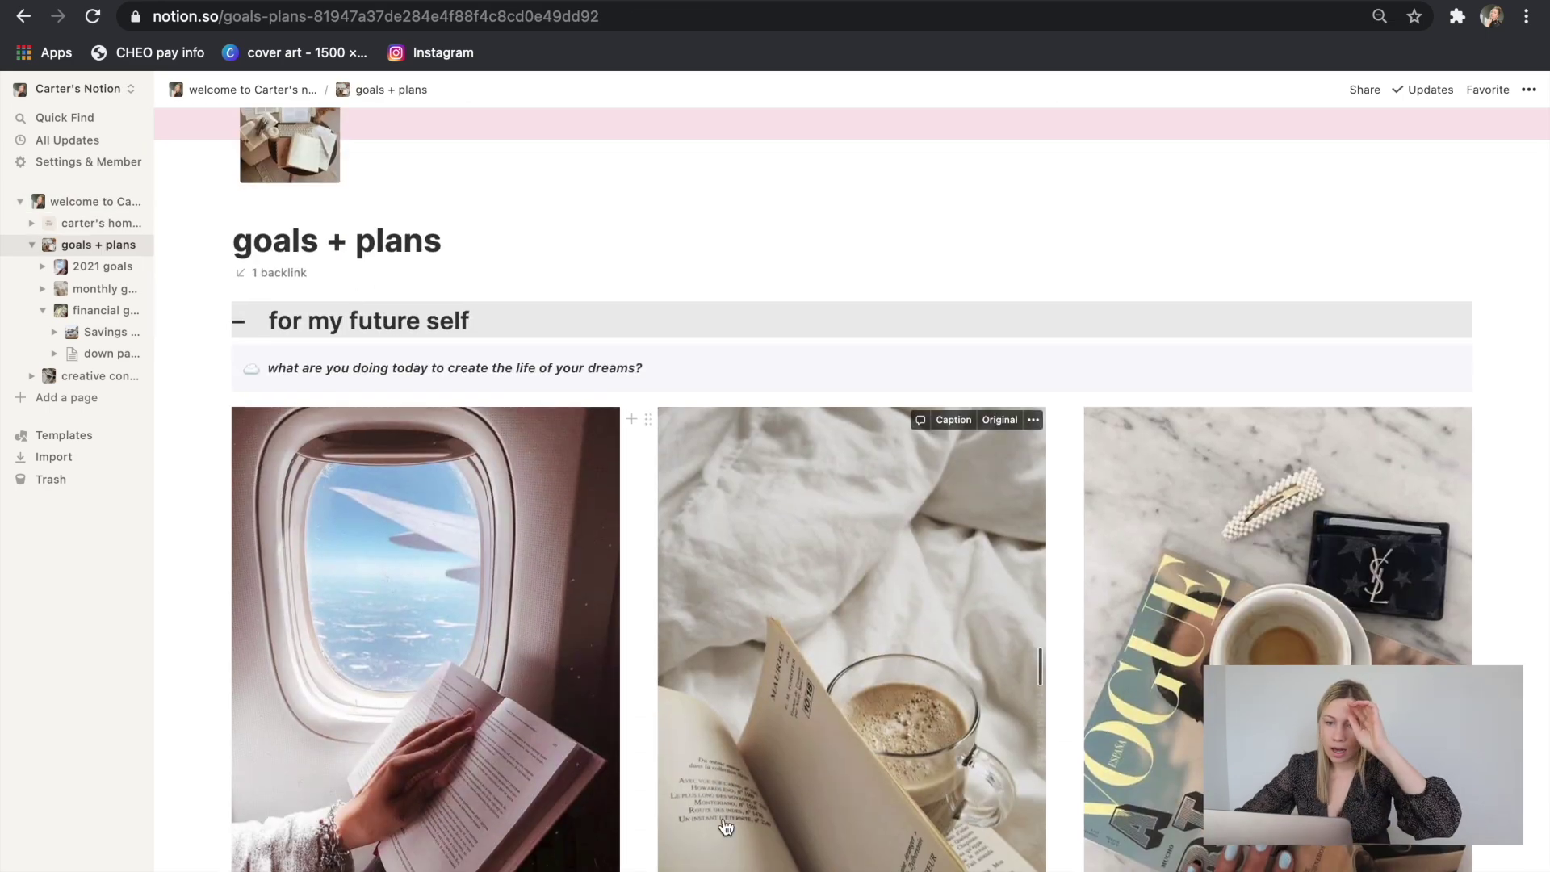
{"action": "scroll", "coordinate": [714, 775], "scroll_direction": "up", "scroll_amount": 3}
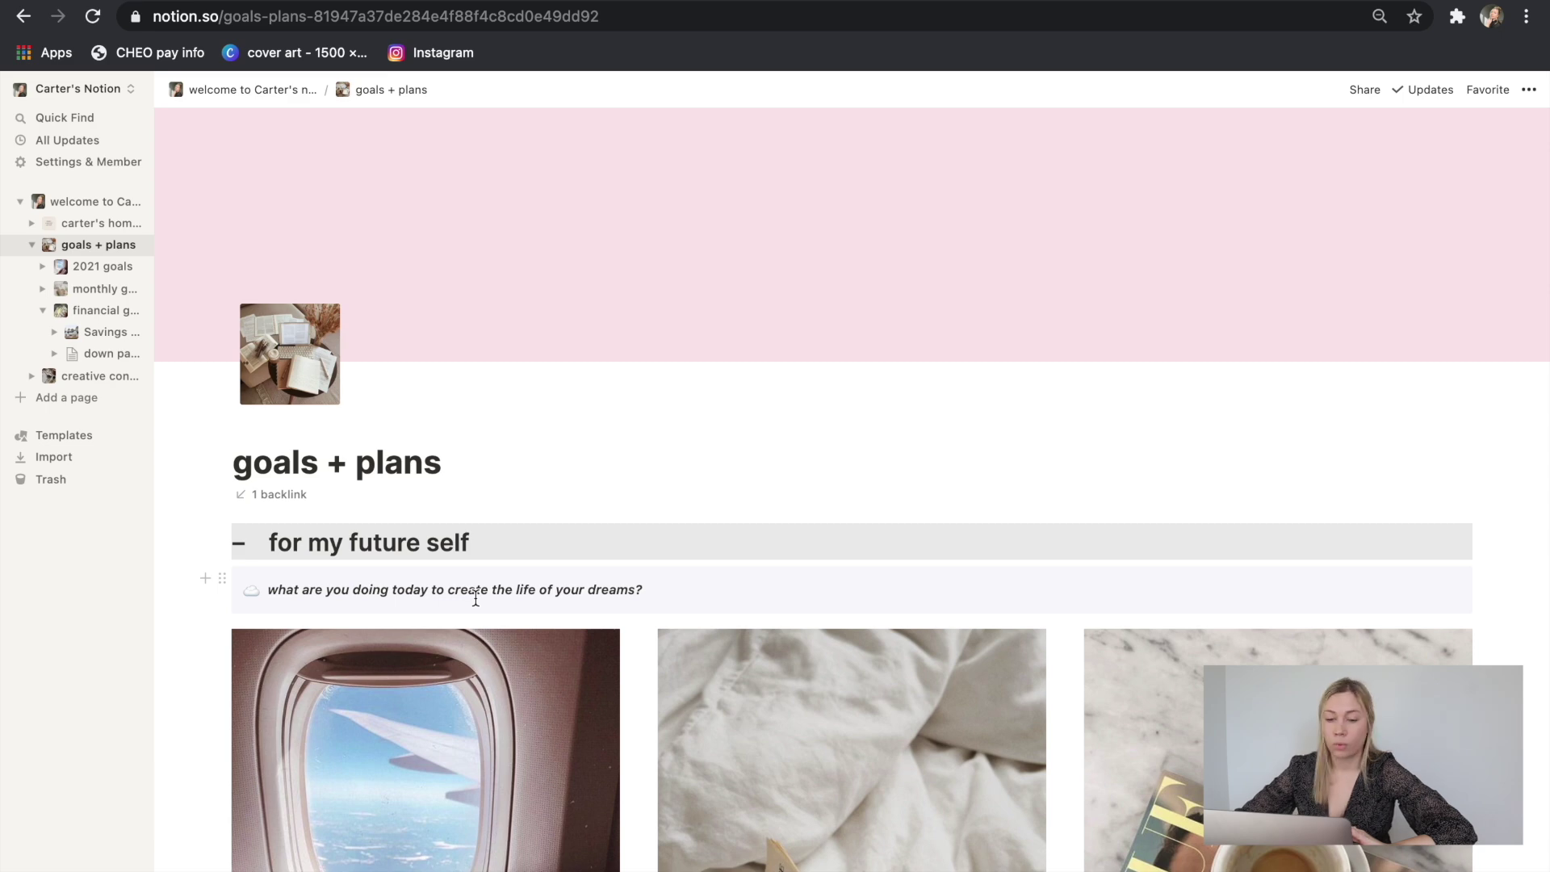
{"action": "scroll", "coordinate": [706, 604], "scroll_direction": "down", "scroll_amount": 10}
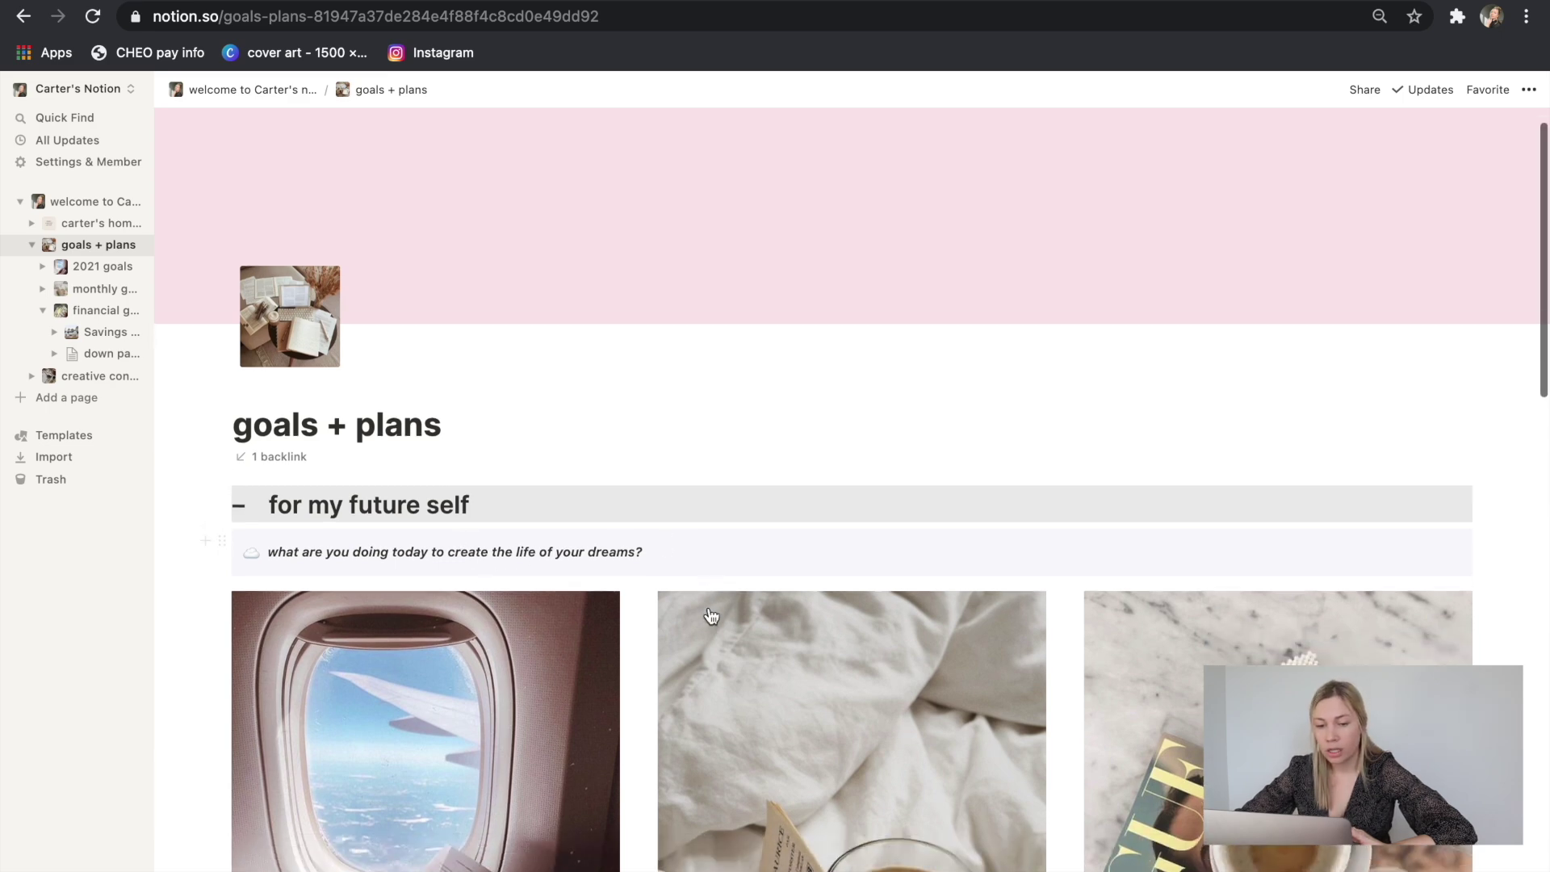
{"action": "scroll", "coordinate": [710, 615], "scroll_direction": "down", "scroll_amount": 1}
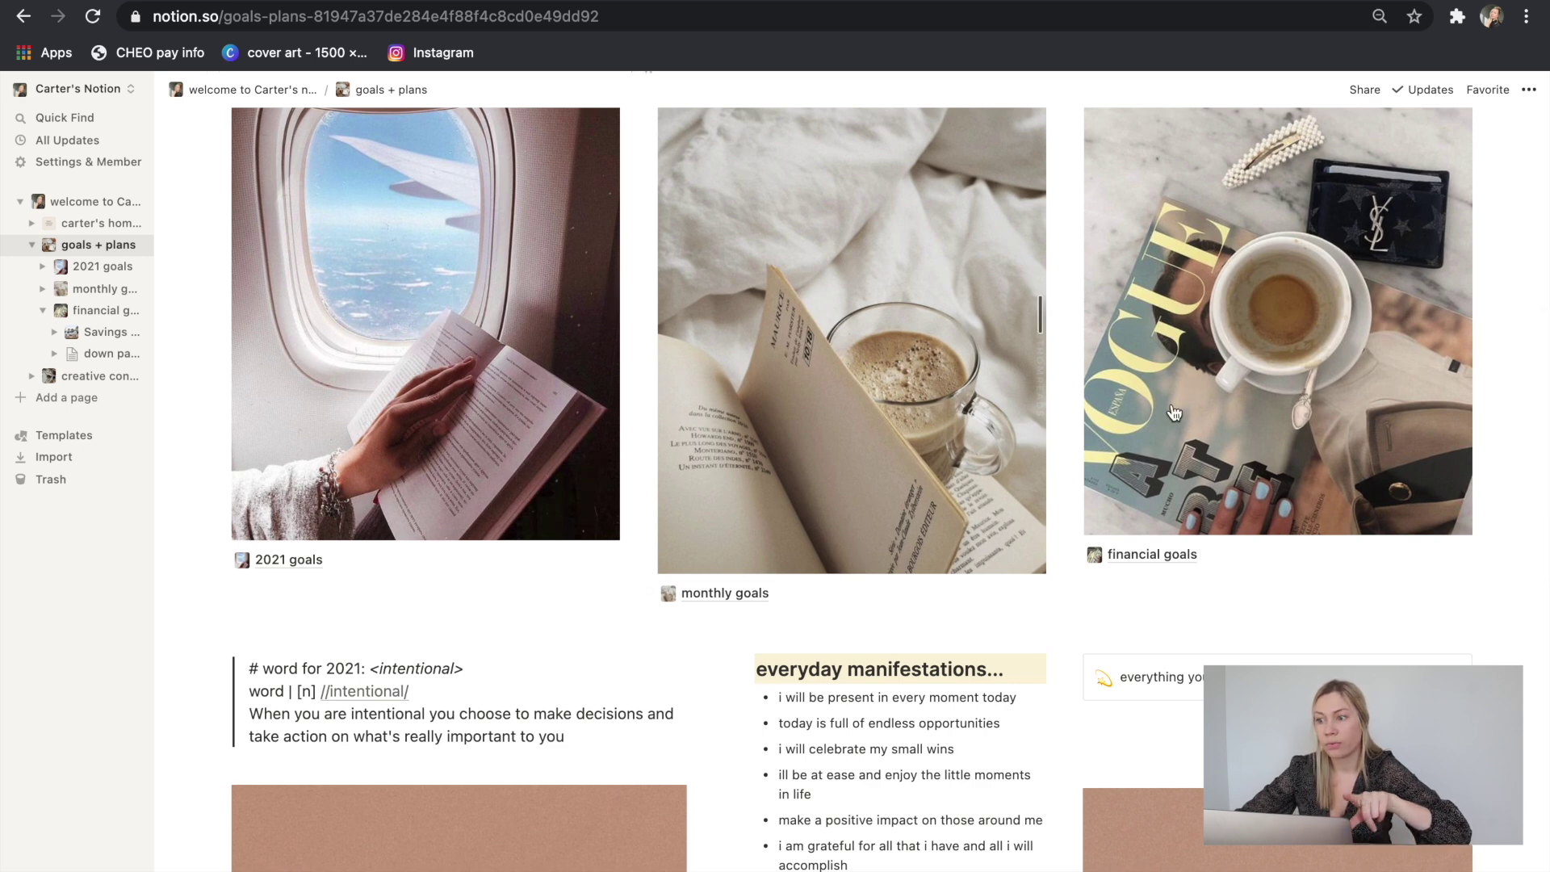
{"action": "scroll", "coordinate": [1334, 459], "scroll_direction": "down", "scroll_amount": 5}
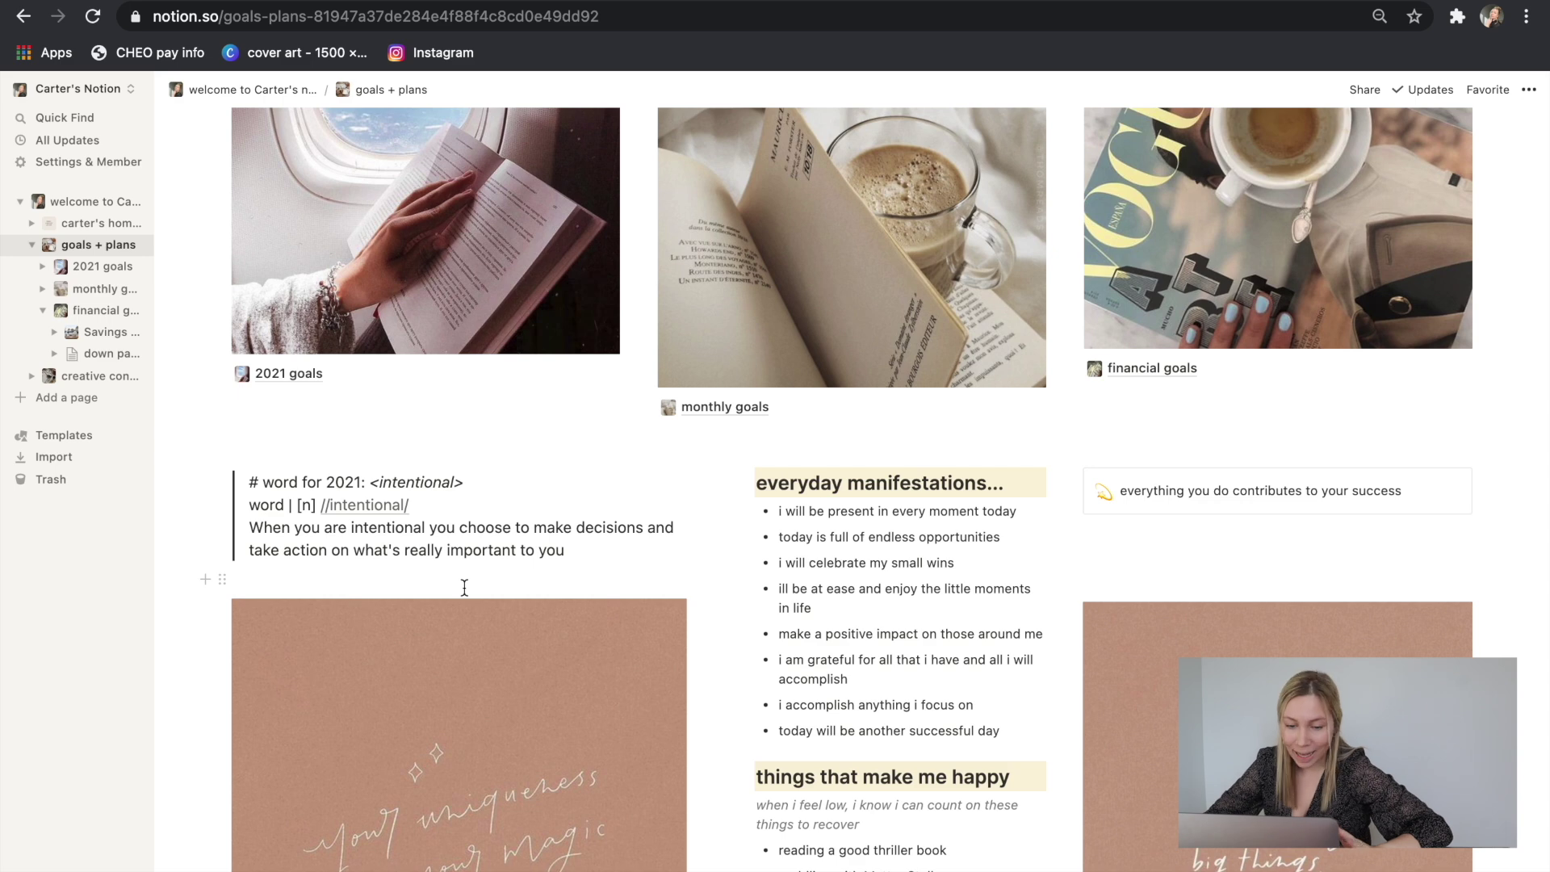
{"action": "scroll", "coordinate": [464, 586], "scroll_direction": "down", "scroll_amount": 2}
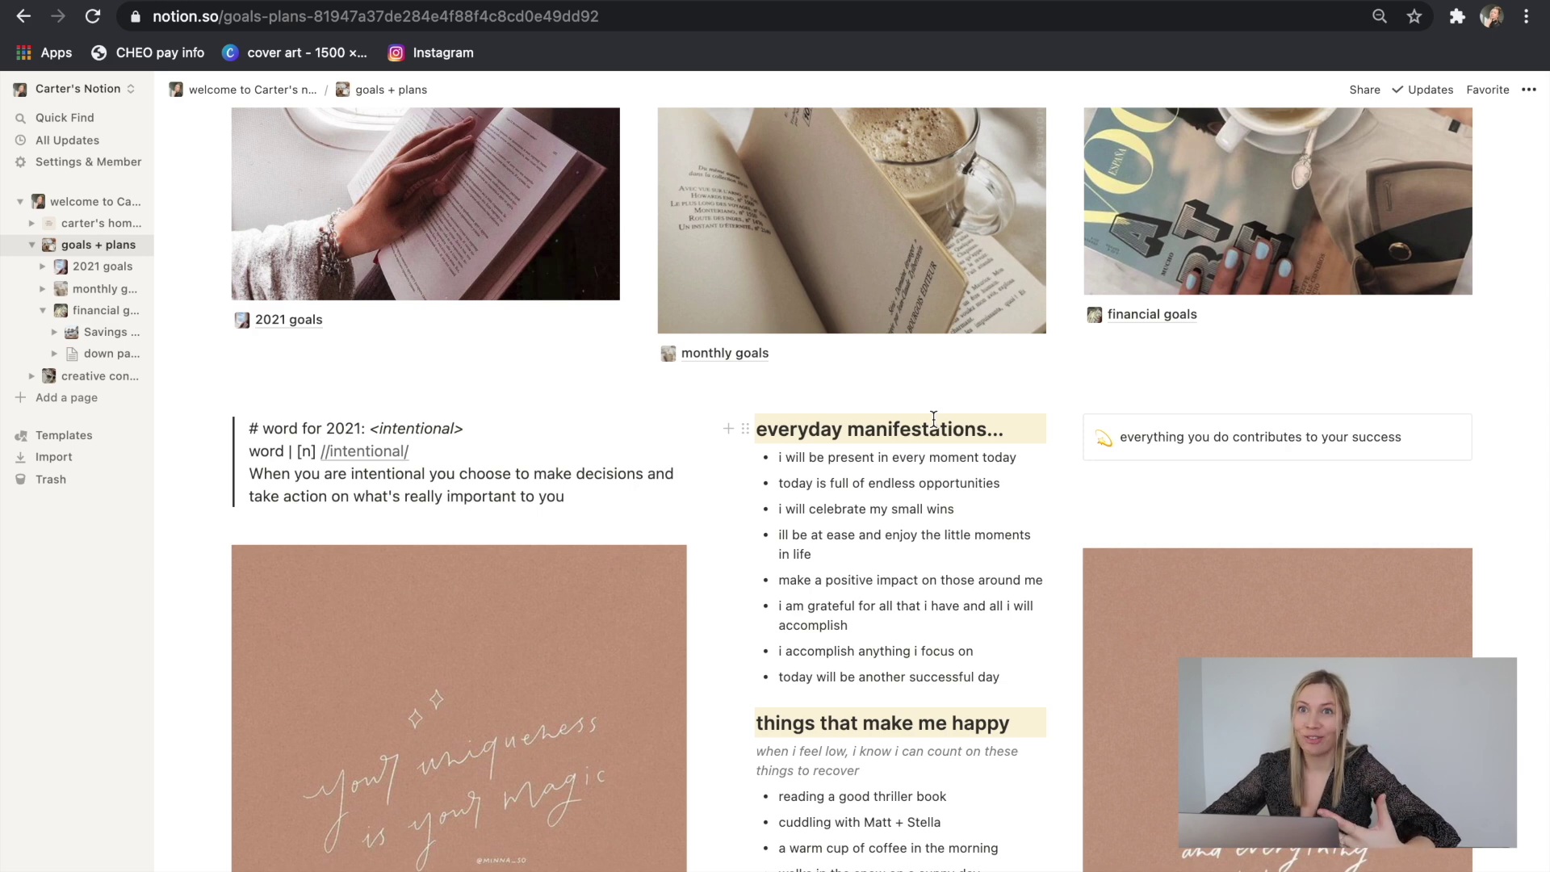
{"action": "scroll", "coordinate": [933, 419], "scroll_direction": "down", "scroll_amount": 4}
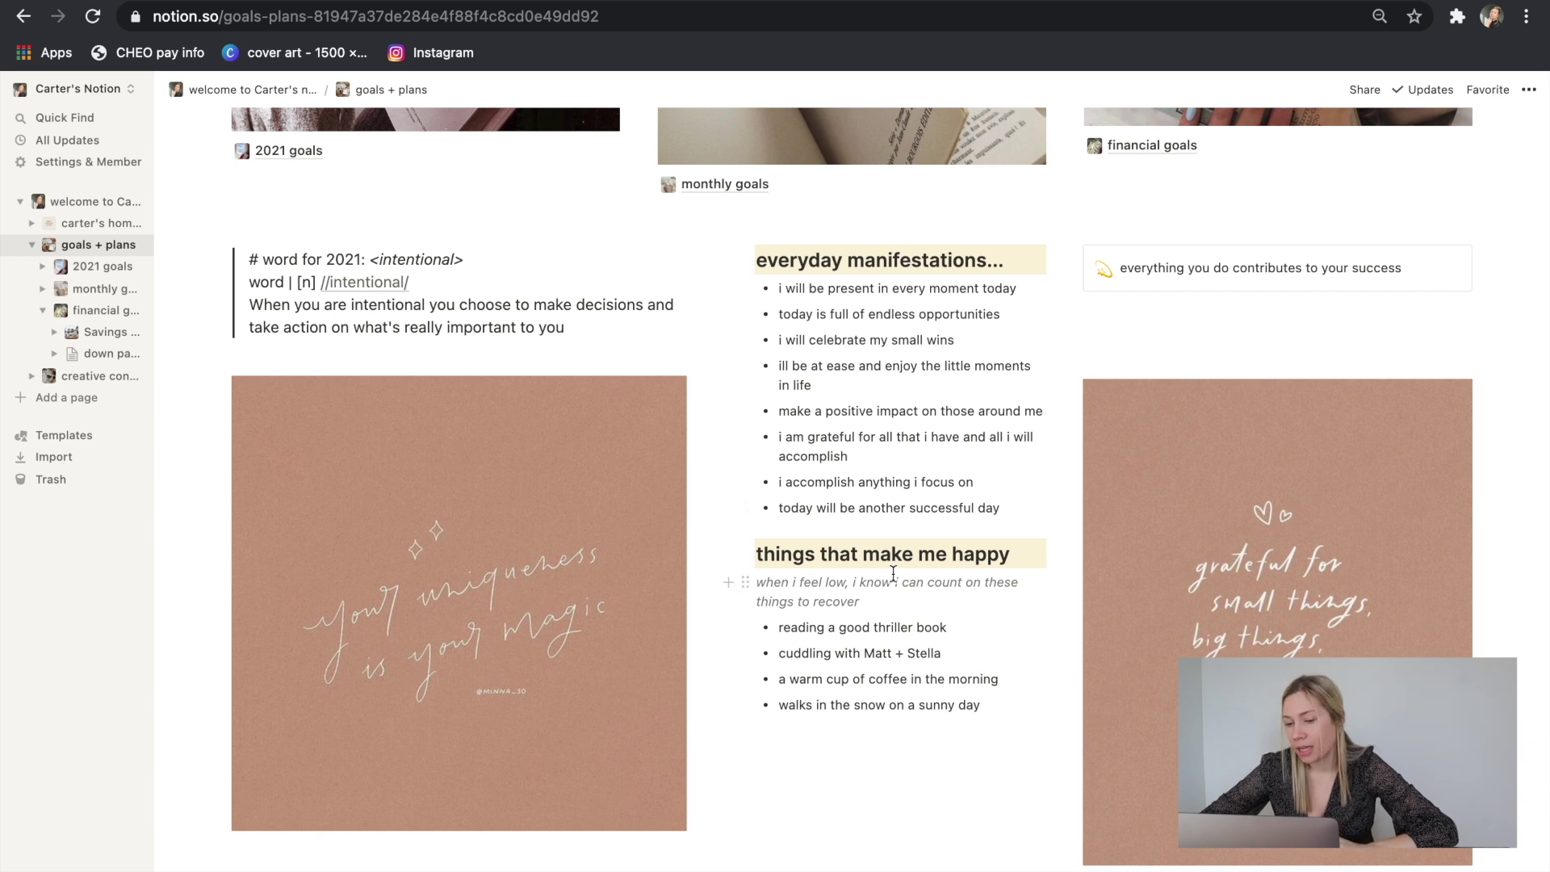
{"action": "scroll", "coordinate": [888, 557], "scroll_direction": "down", "scroll_amount": 1}
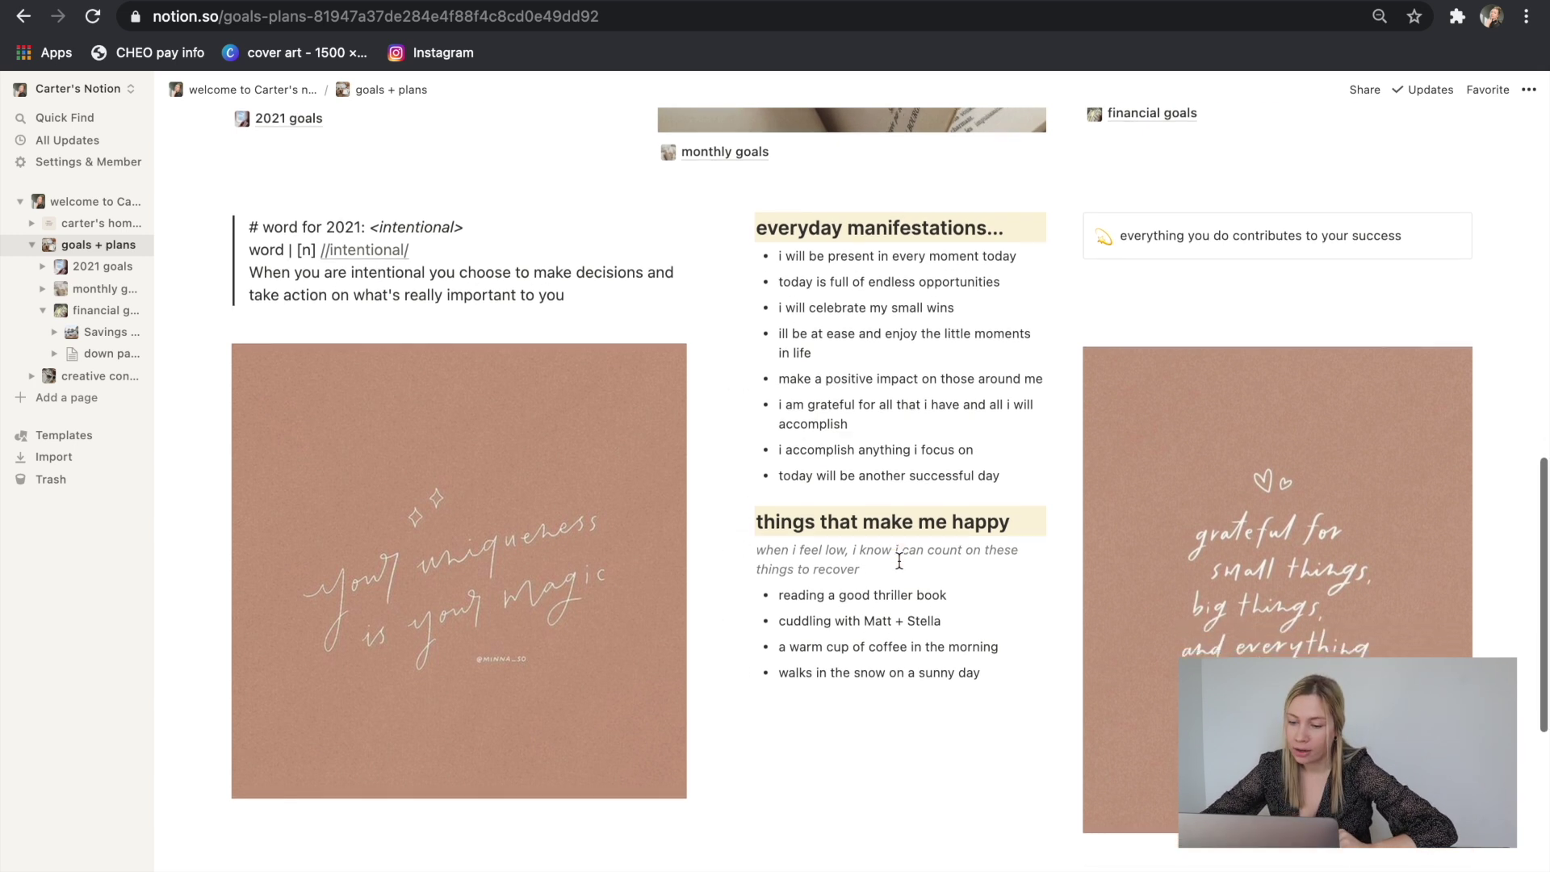
Remove the extra blank line above the ACCOMPLISHMENT LOG heading on the goals + plans page.
{"action": "scroll", "coordinate": [1069, 562], "scroll_direction": "down", "scroll_amount": 8}
{"action": "scroll", "coordinate": [1068, 562], "scroll_direction": "down", "scroll_amount": 1}
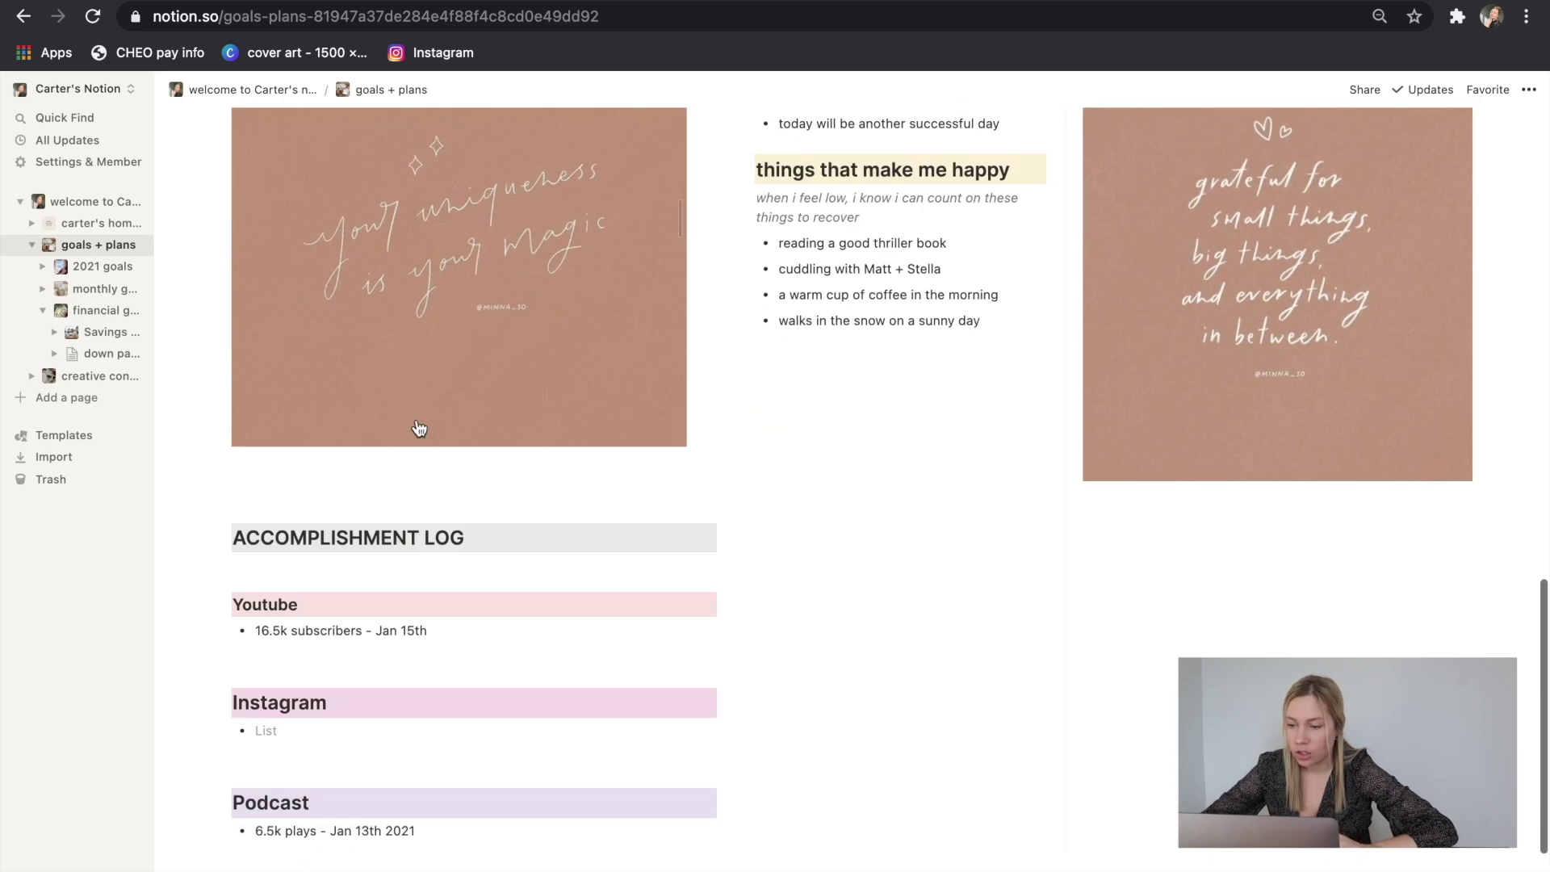
{"action": "left_click", "coordinate": [447, 503]}
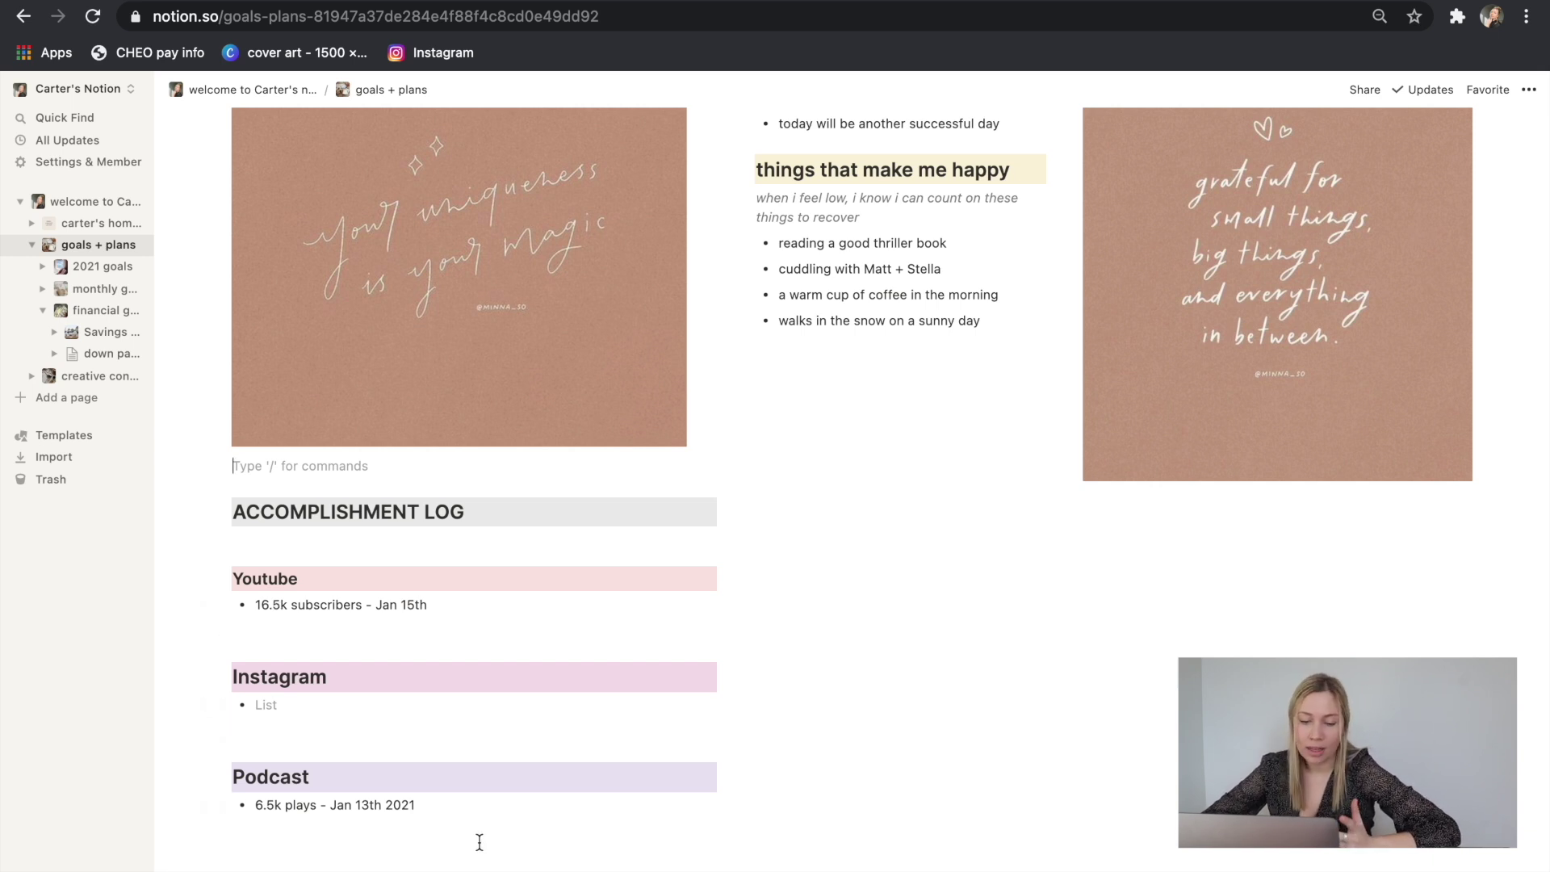
Open the 2021 goals page from goals + plans and read its personal, biz and financial goal checklists.
{"action": "scroll", "coordinate": [479, 841], "scroll_direction": "up", "scroll_amount": 1}
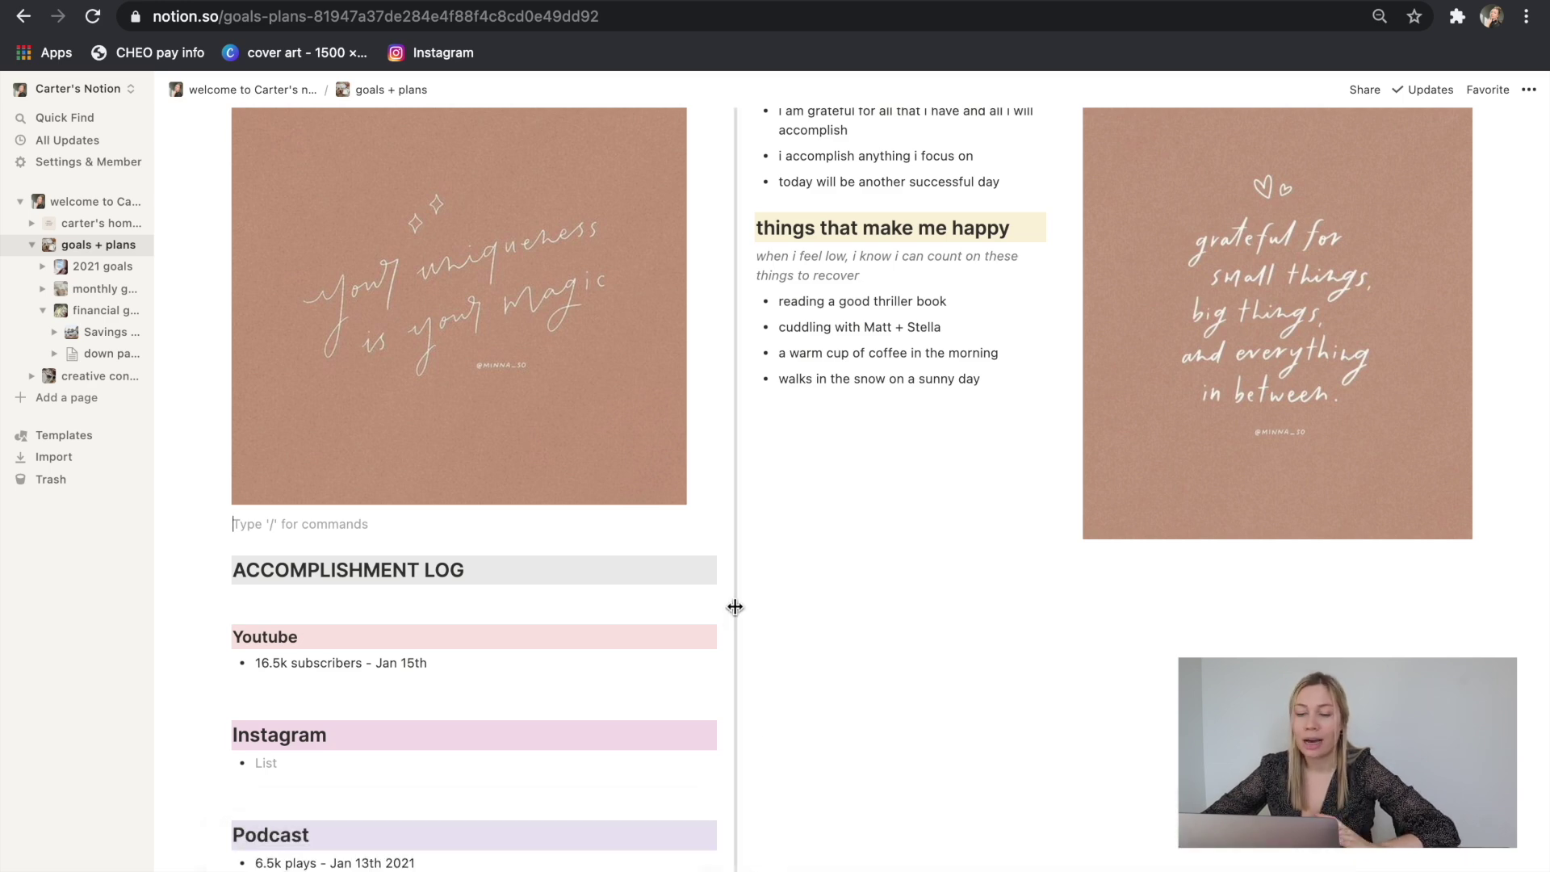
{"action": "scroll", "coordinate": [735, 607], "scroll_direction": "up", "scroll_amount": 15}
{"action": "scroll", "coordinate": [734, 607], "scroll_direction": "down", "scroll_amount": 5}
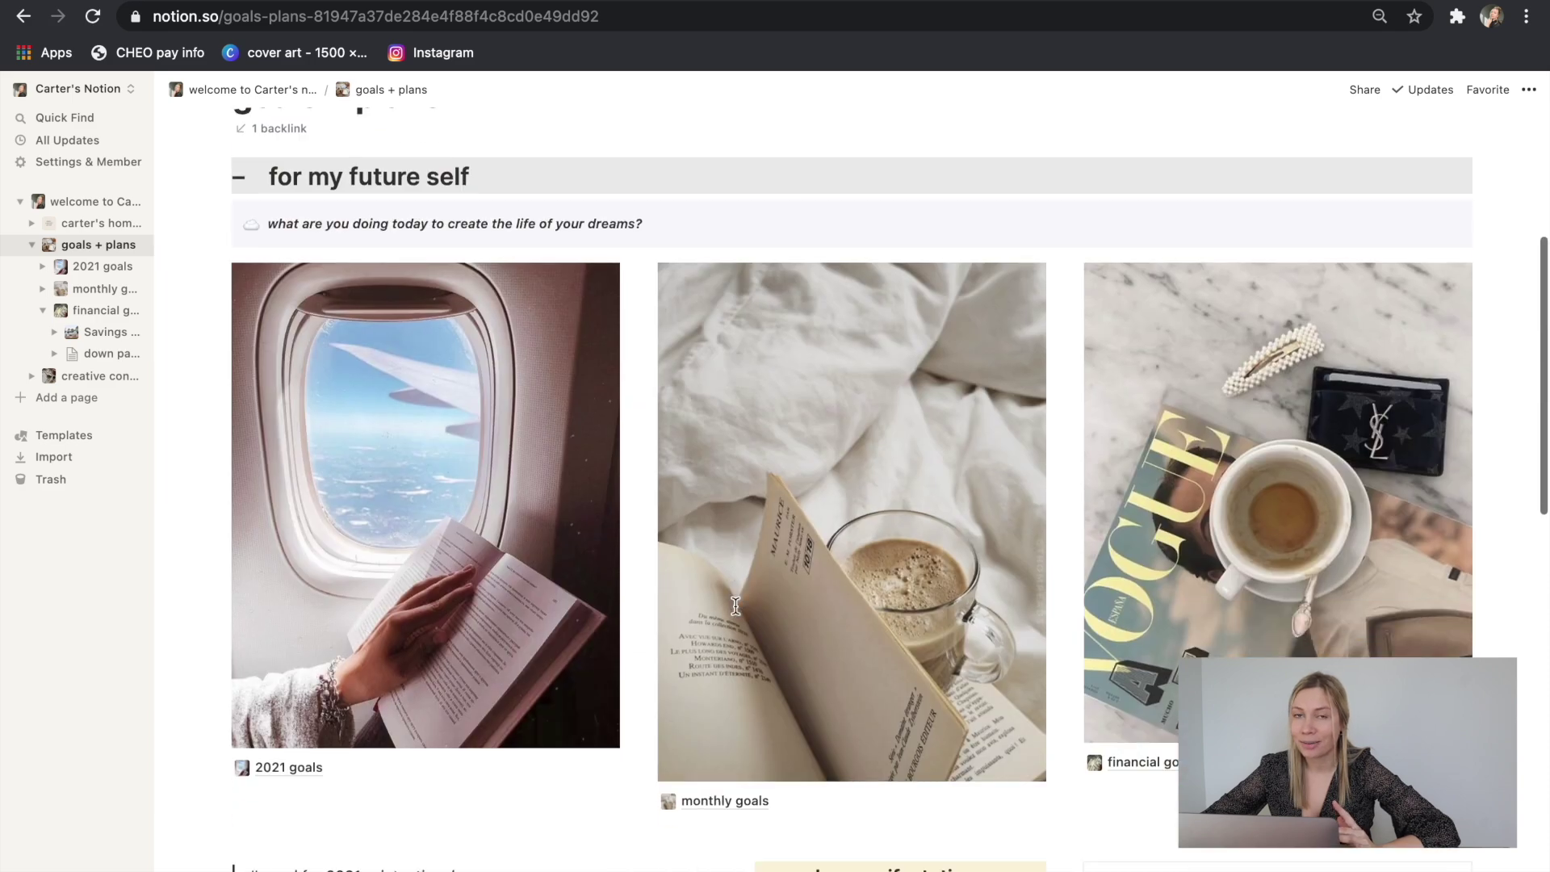
{"action": "left_click", "coordinate": [289, 764]}
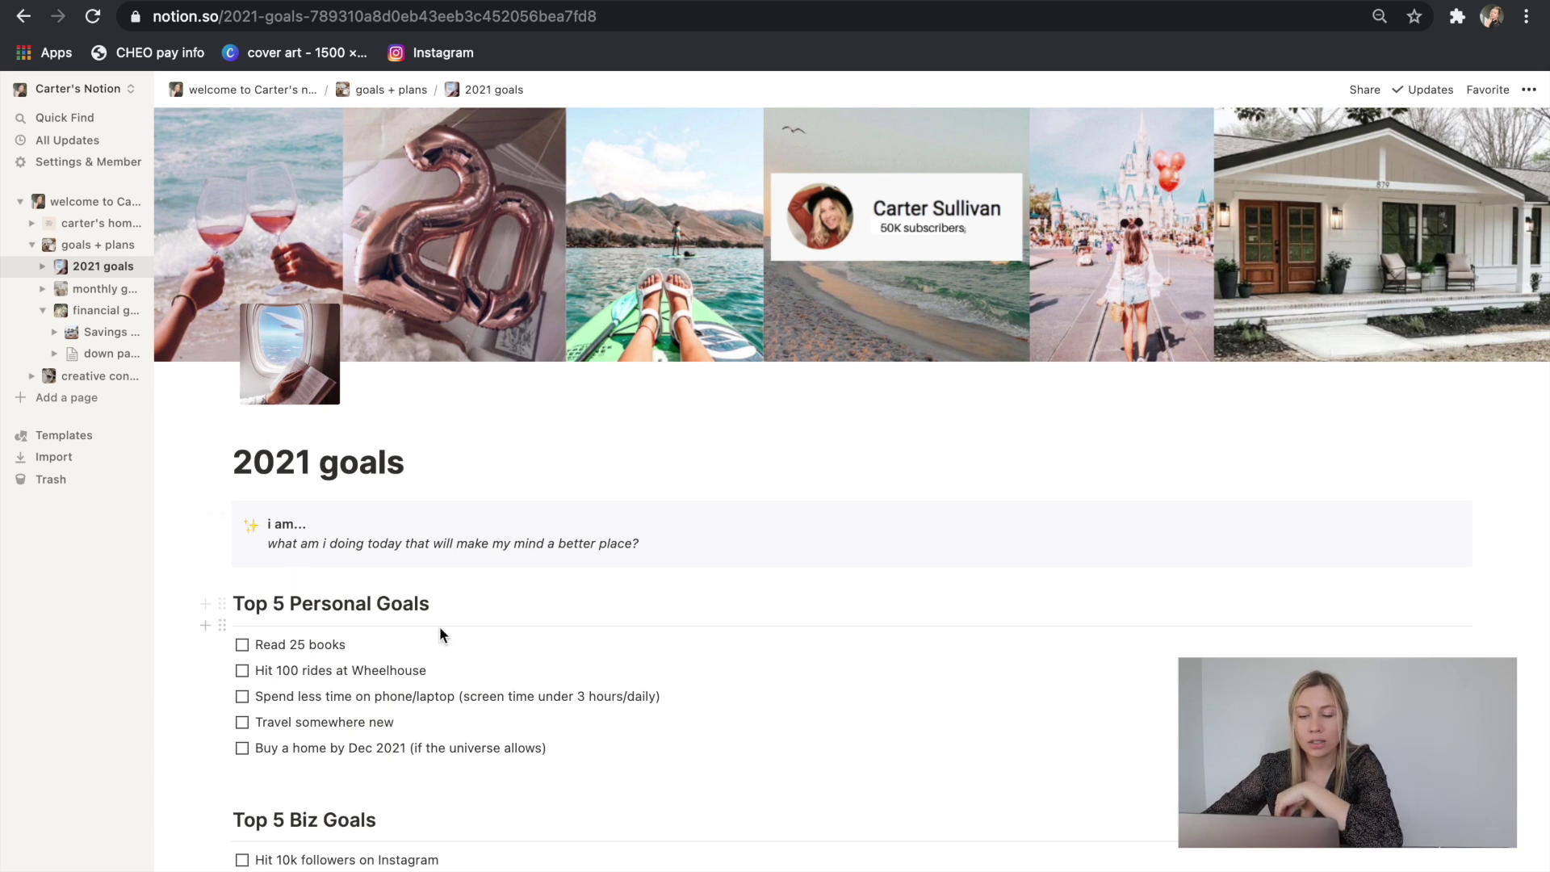
{"action": "scroll", "coordinate": [439, 626], "scroll_direction": "down", "scroll_amount": 1}
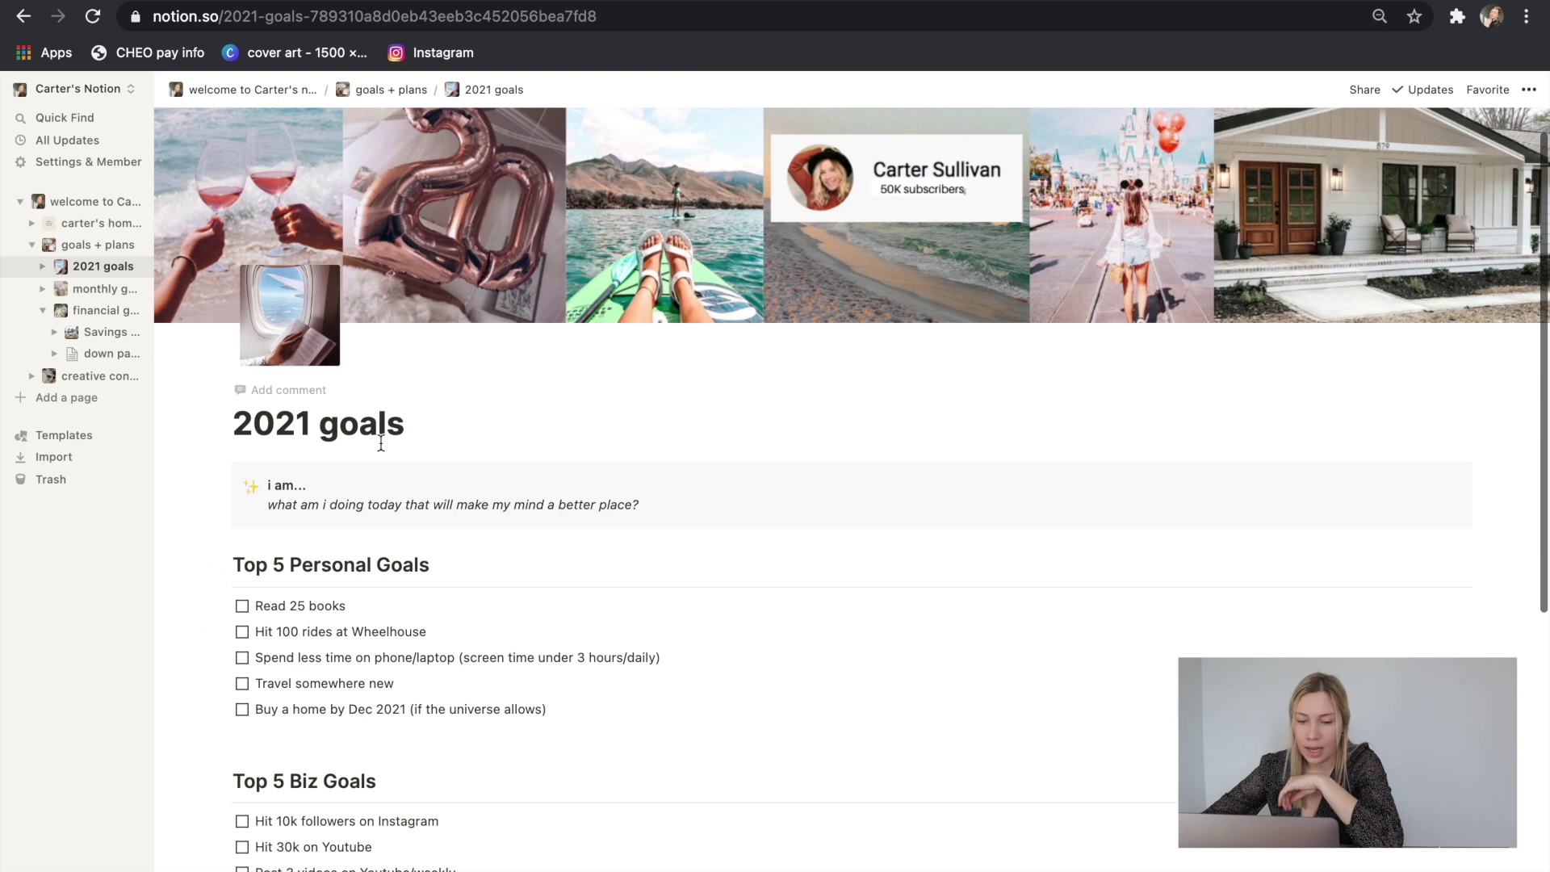
{"action": "scroll", "coordinate": [381, 443], "scroll_direction": "down", "scroll_amount": 4}
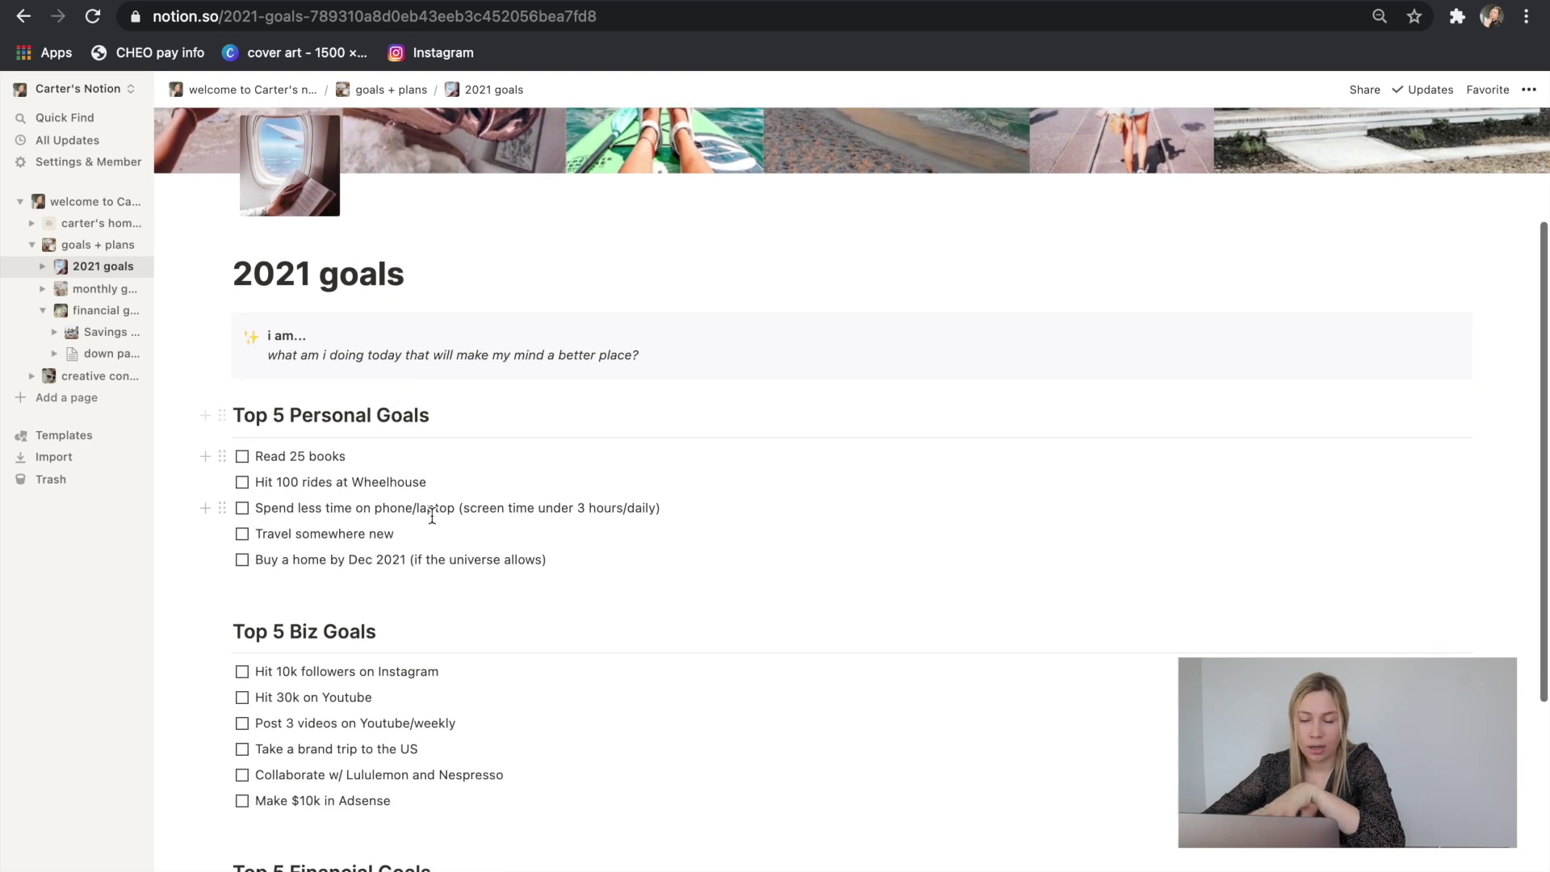
{"action": "scroll", "coordinate": [438, 539], "scroll_direction": "down", "scroll_amount": 8}
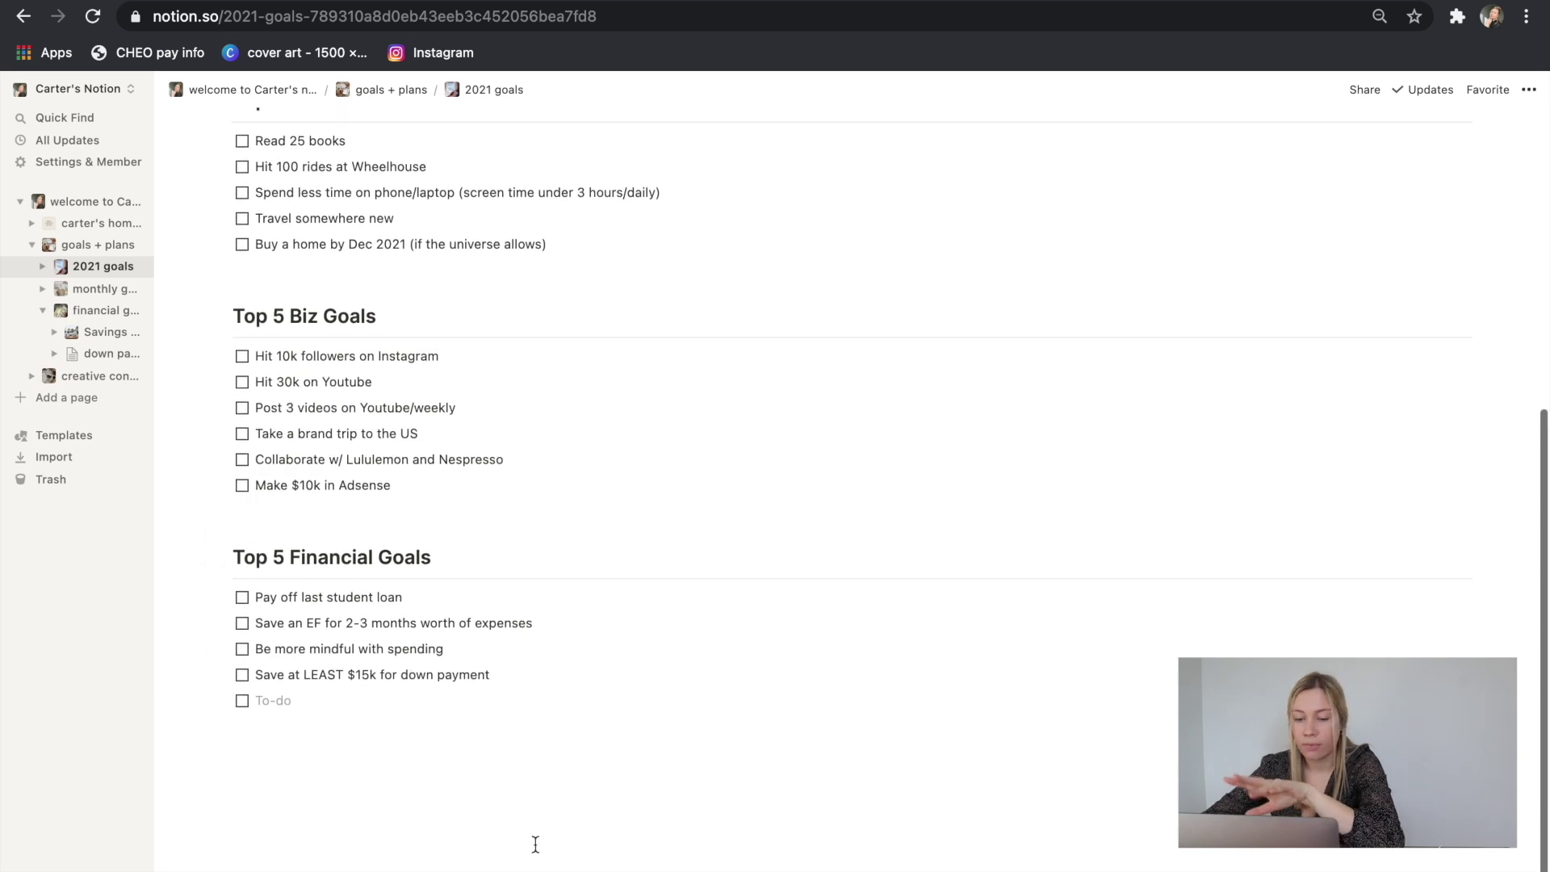
{"action": "scroll", "coordinate": [535, 845], "scroll_direction": "up", "scroll_amount": 5}
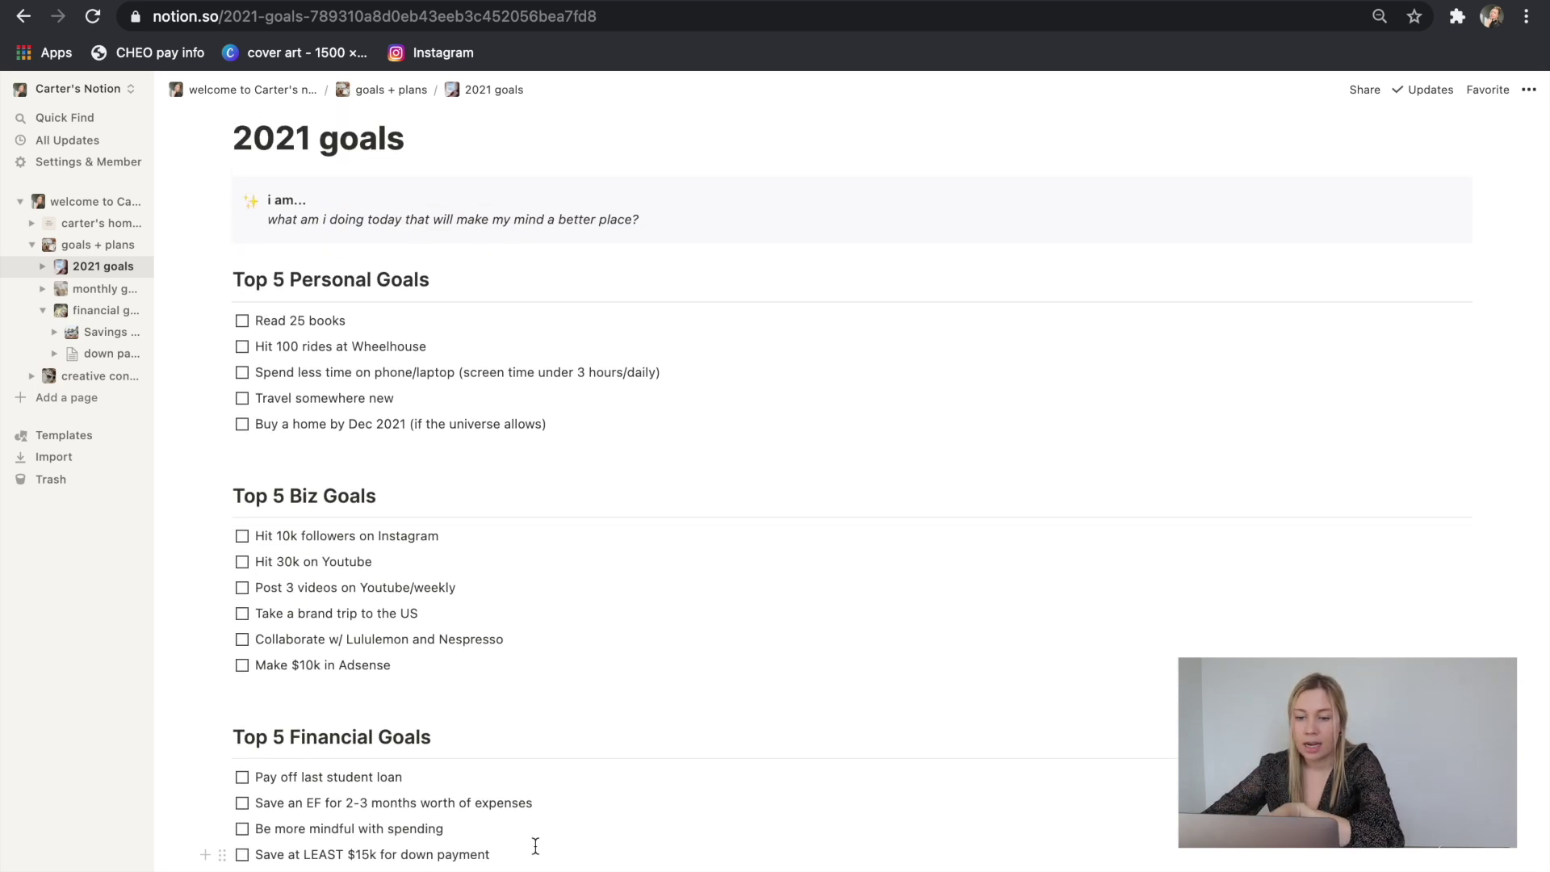
{"action": "scroll", "coordinate": [535, 845], "scroll_direction": "up", "scroll_amount": 5}
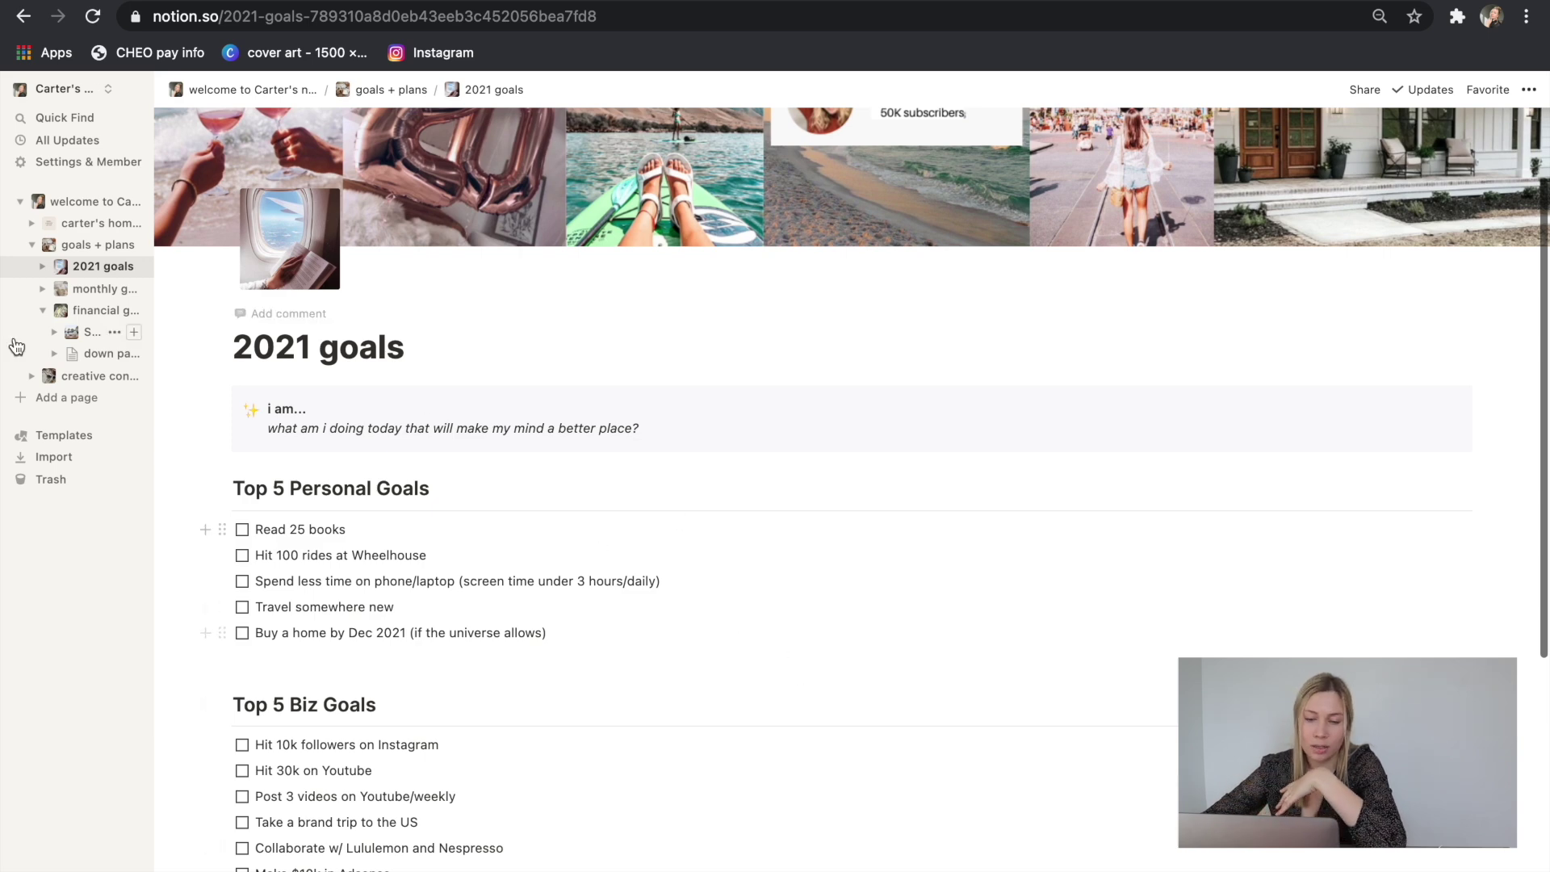
Return to the goals + plans page and open the monthly goals page to view its cover and january checklist.
{"action": "left_click", "coordinate": [97, 245]}
{"action": "scroll", "coordinate": [607, 736], "scroll_direction": "down", "scroll_amount": 5}
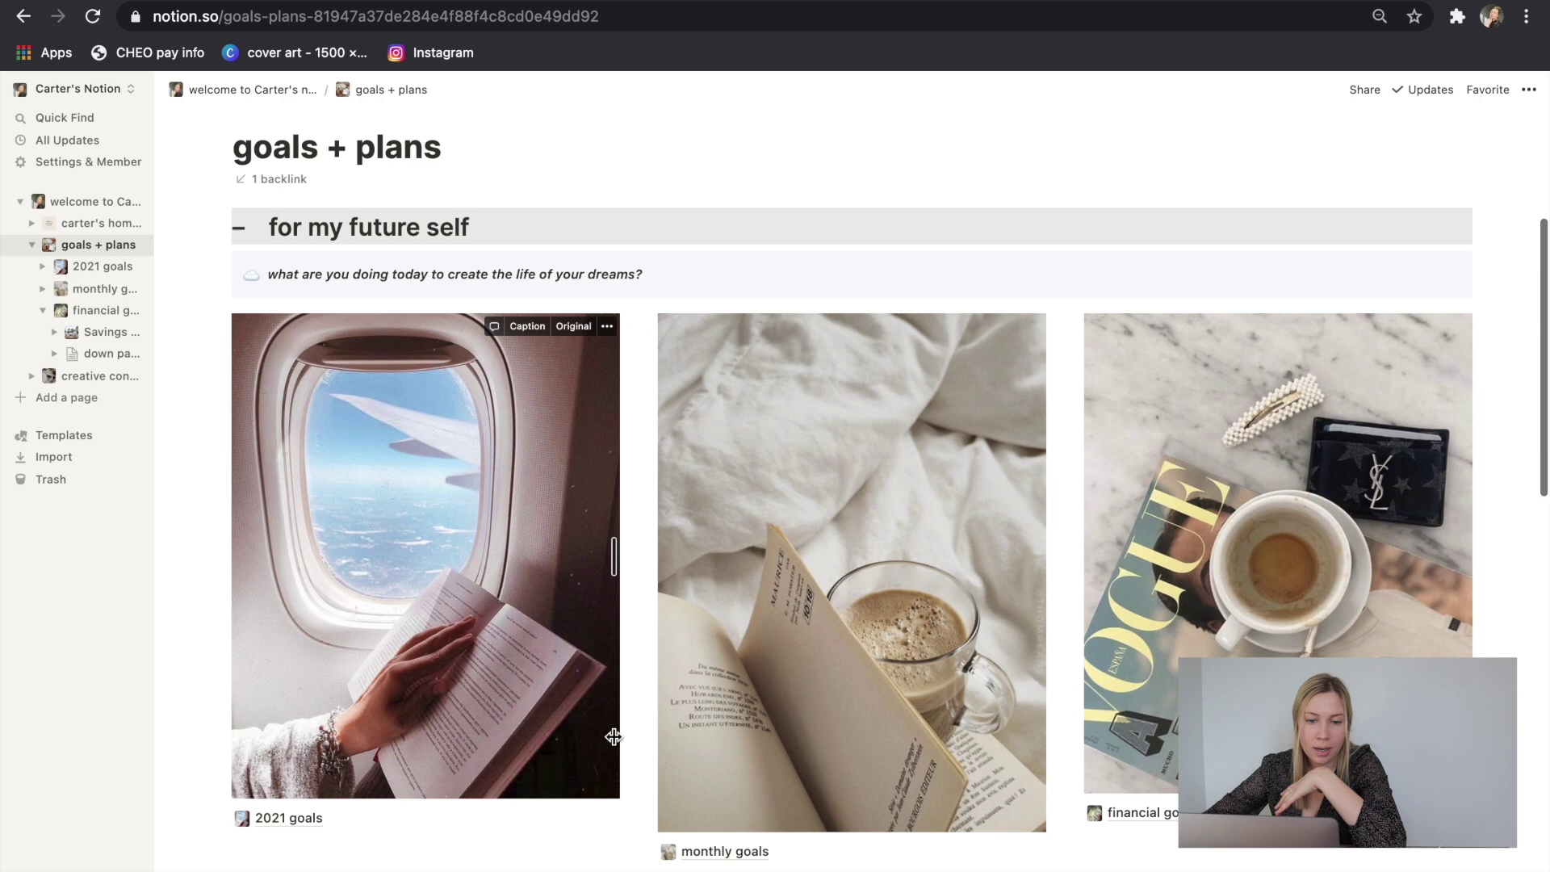
{"action": "left_click", "coordinate": [716, 842]}
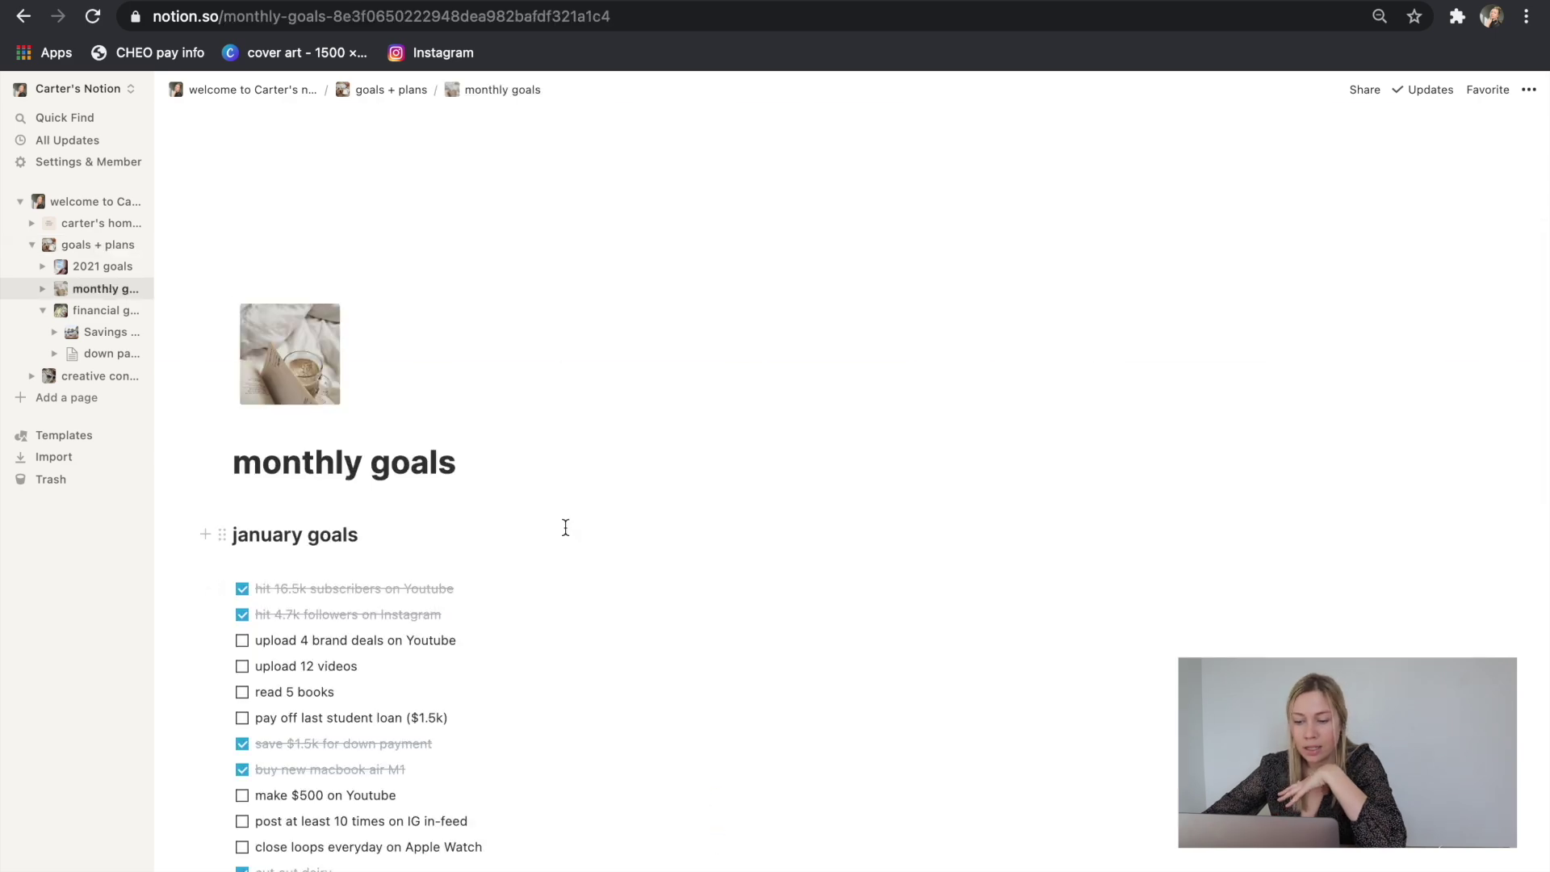
{"action": "scroll", "coordinate": [565, 527], "scroll_direction": "down", "scroll_amount": 1}
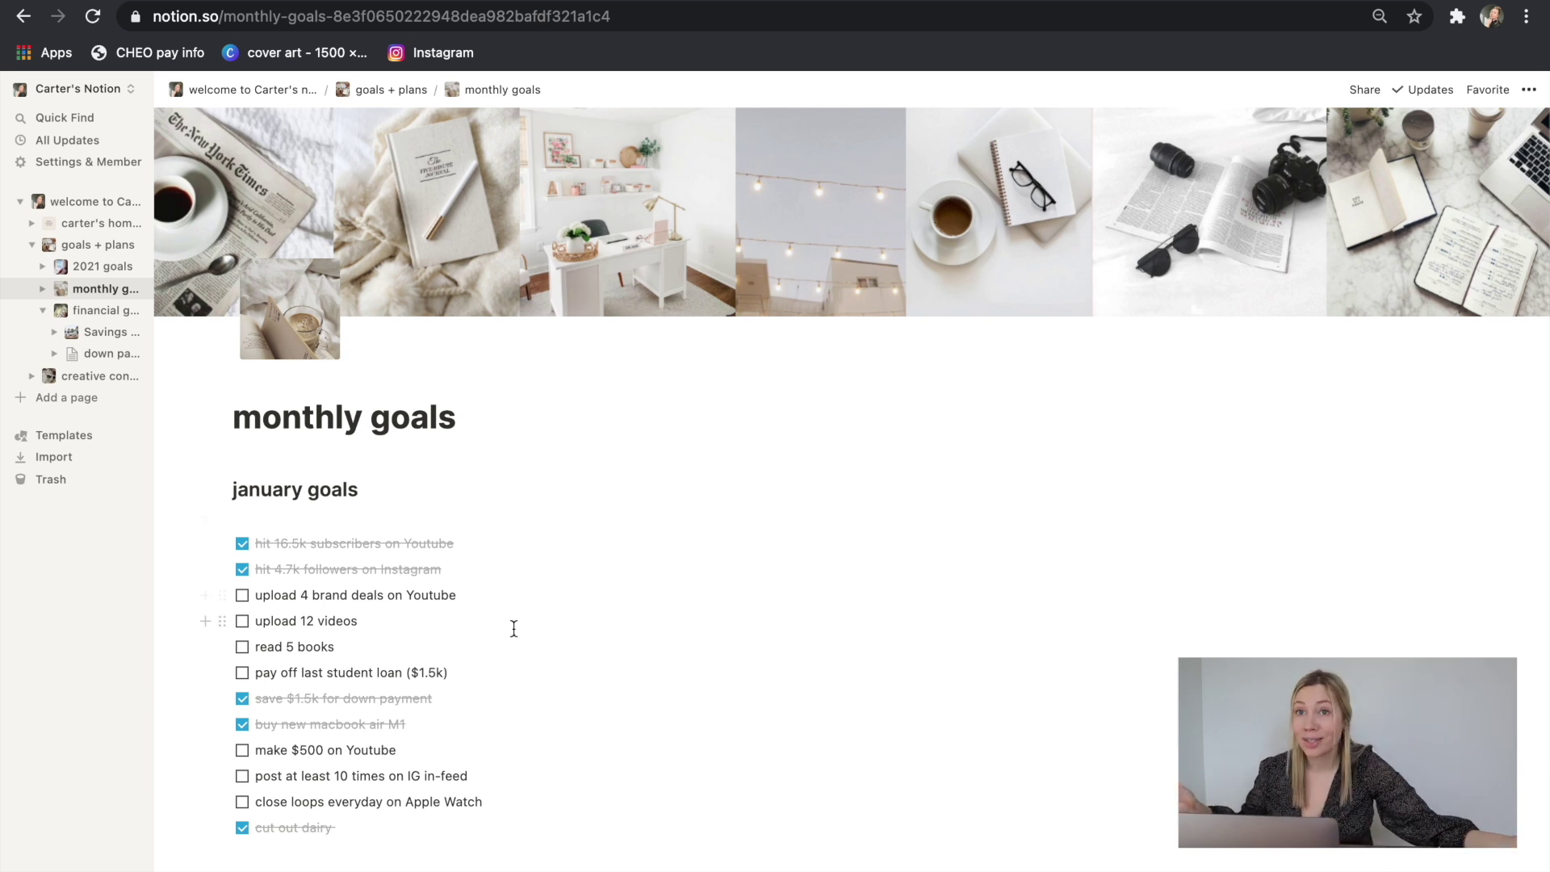
{"action": "scroll", "coordinate": [514, 628], "scroll_direction": "up", "scroll_amount": 1}
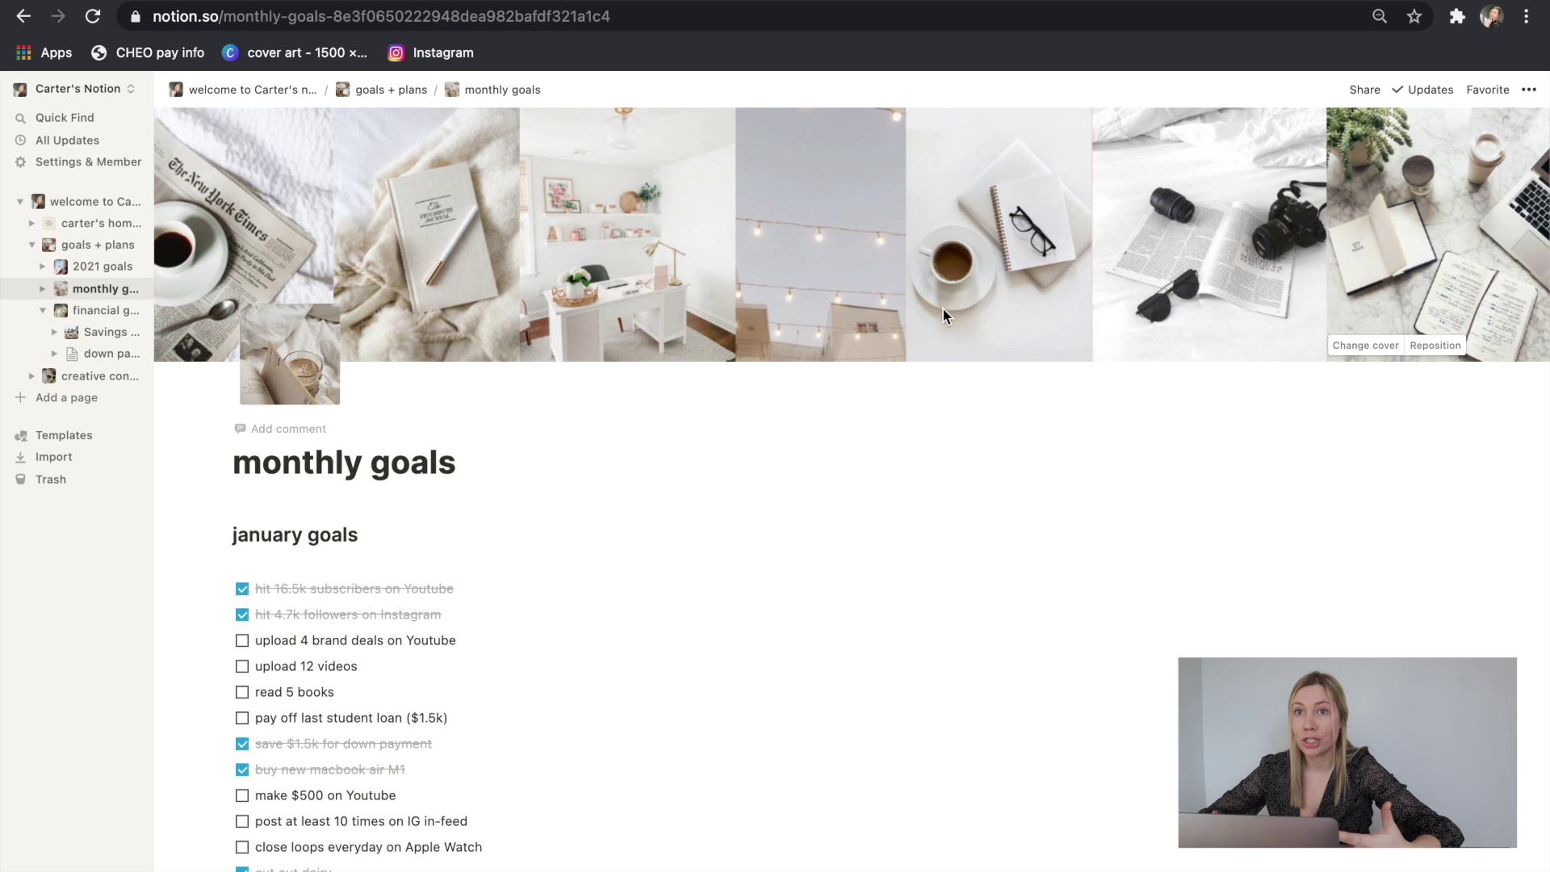
Delete the blank line under the january goals heading and capitalize the heading to read "January goals".
{"action": "scroll", "coordinate": [694, 468], "scroll_direction": "down", "scroll_amount": 3}
{"action": "left_click", "coordinate": [256, 465]}
{"action": "key", "text": "BackSpace"}
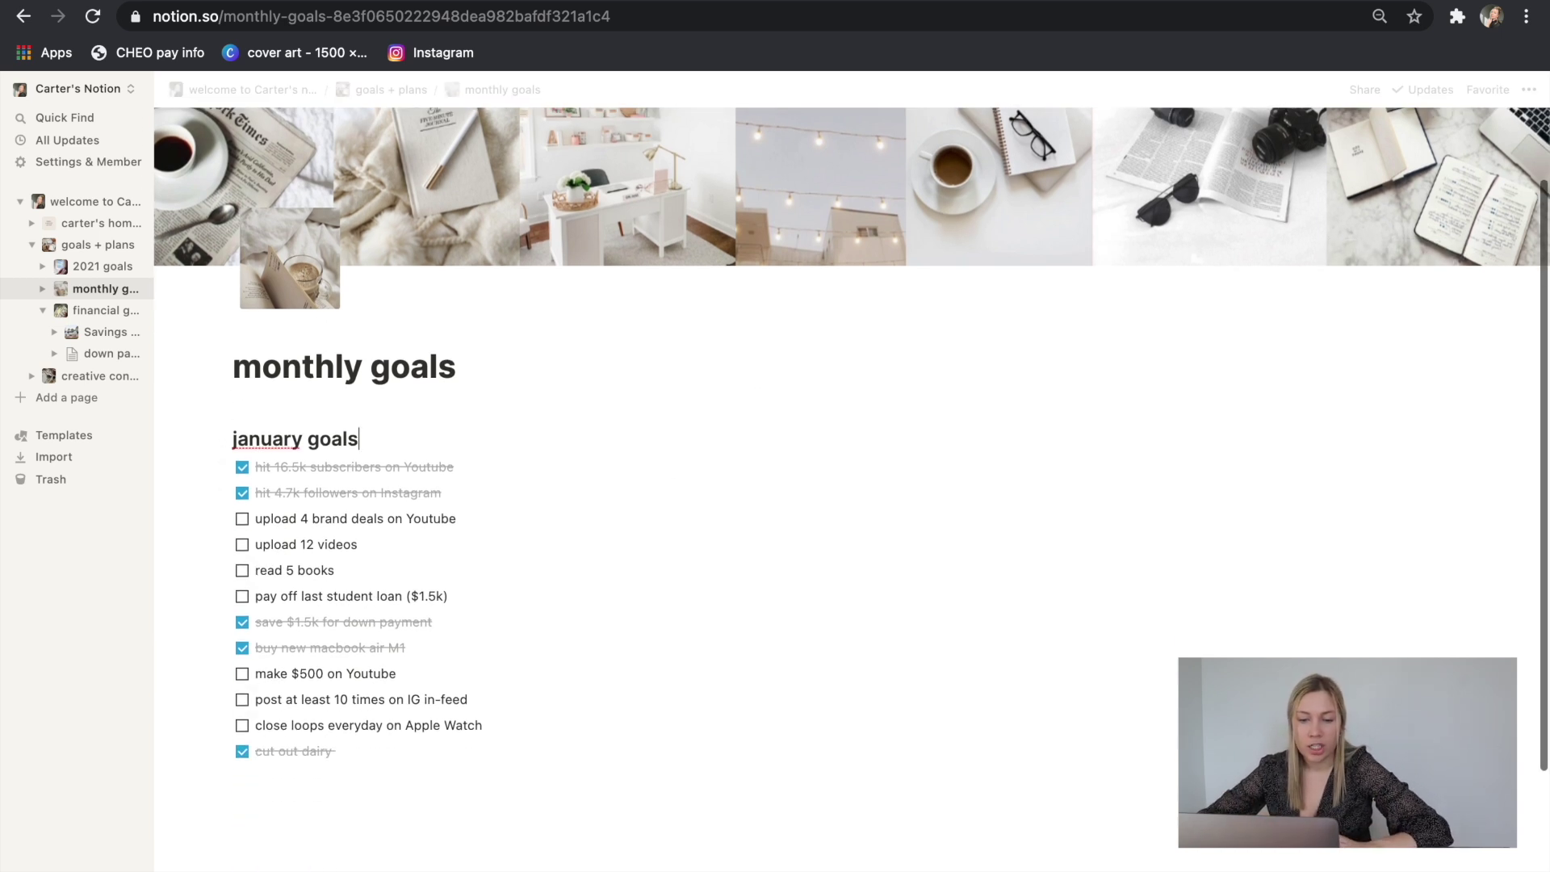
{"action": "left_click", "coordinate": [236, 439]}
{"action": "key", "text": "BackSpace"}
{"action": "type", "text": "J"}
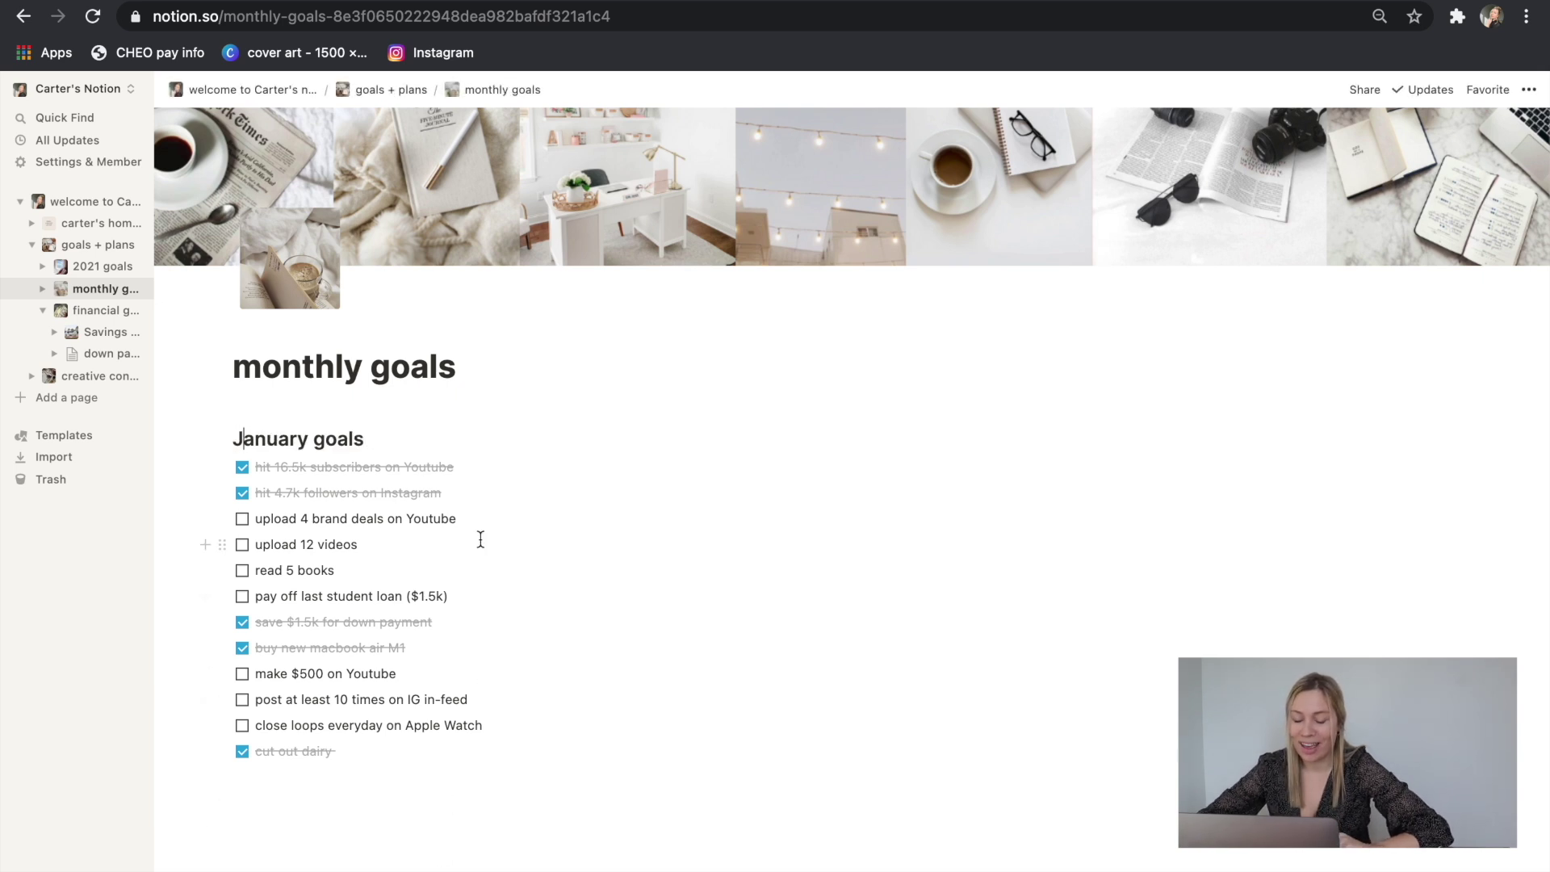
Go back to the goals + plans page and open the financial goals page.
{"action": "scroll", "coordinate": [480, 538], "scroll_direction": "down", "scroll_amount": 2}
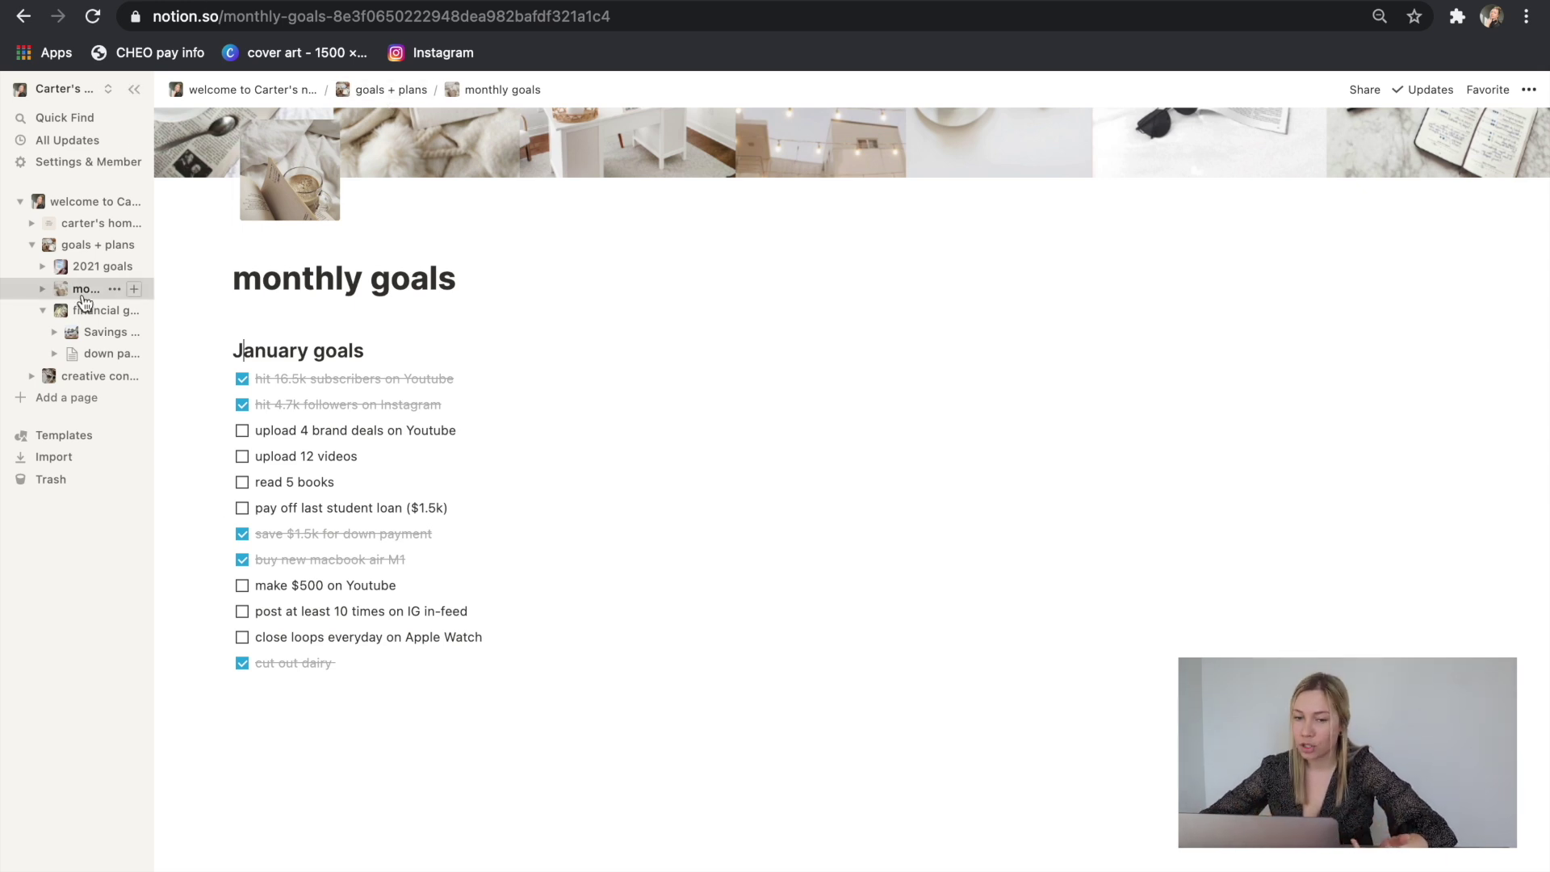
{"action": "left_click", "coordinate": [92, 245]}
{"action": "scroll", "coordinate": [903, 609], "scroll_direction": "down", "scroll_amount": 6}
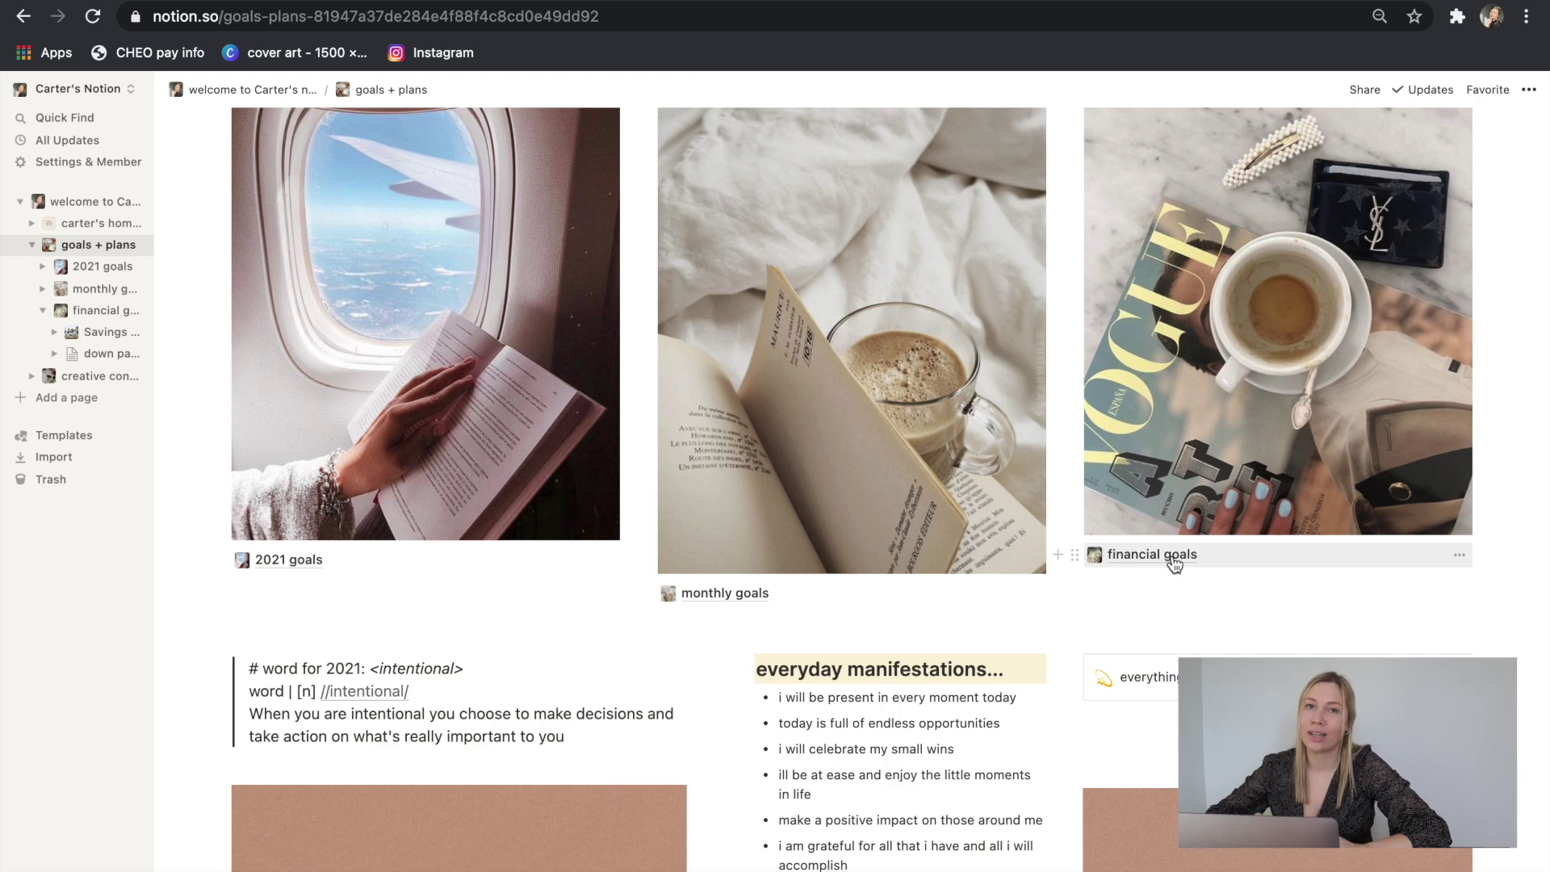
{"action": "left_click", "coordinate": [1173, 563]}
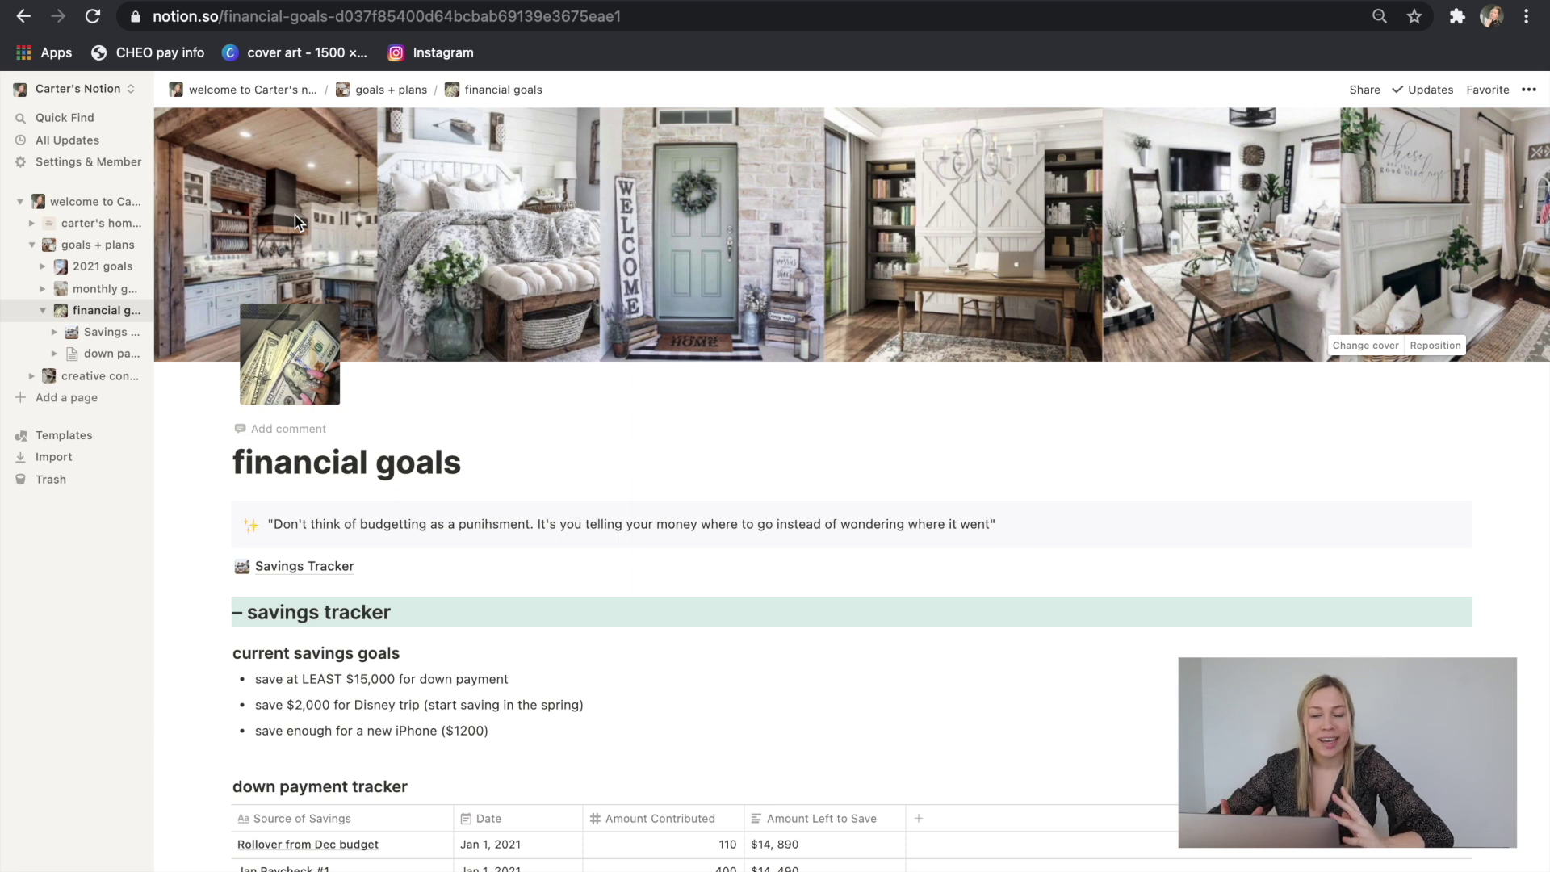
Correct the misspelled word in the budgeting quote on the financial goals page to "punishment".
{"action": "left_click", "coordinate": [490, 523]}
{"action": "key", "text": "BackSpace"}
{"action": "key", "text": "Right"}
{"action": "type", "text": "h"}
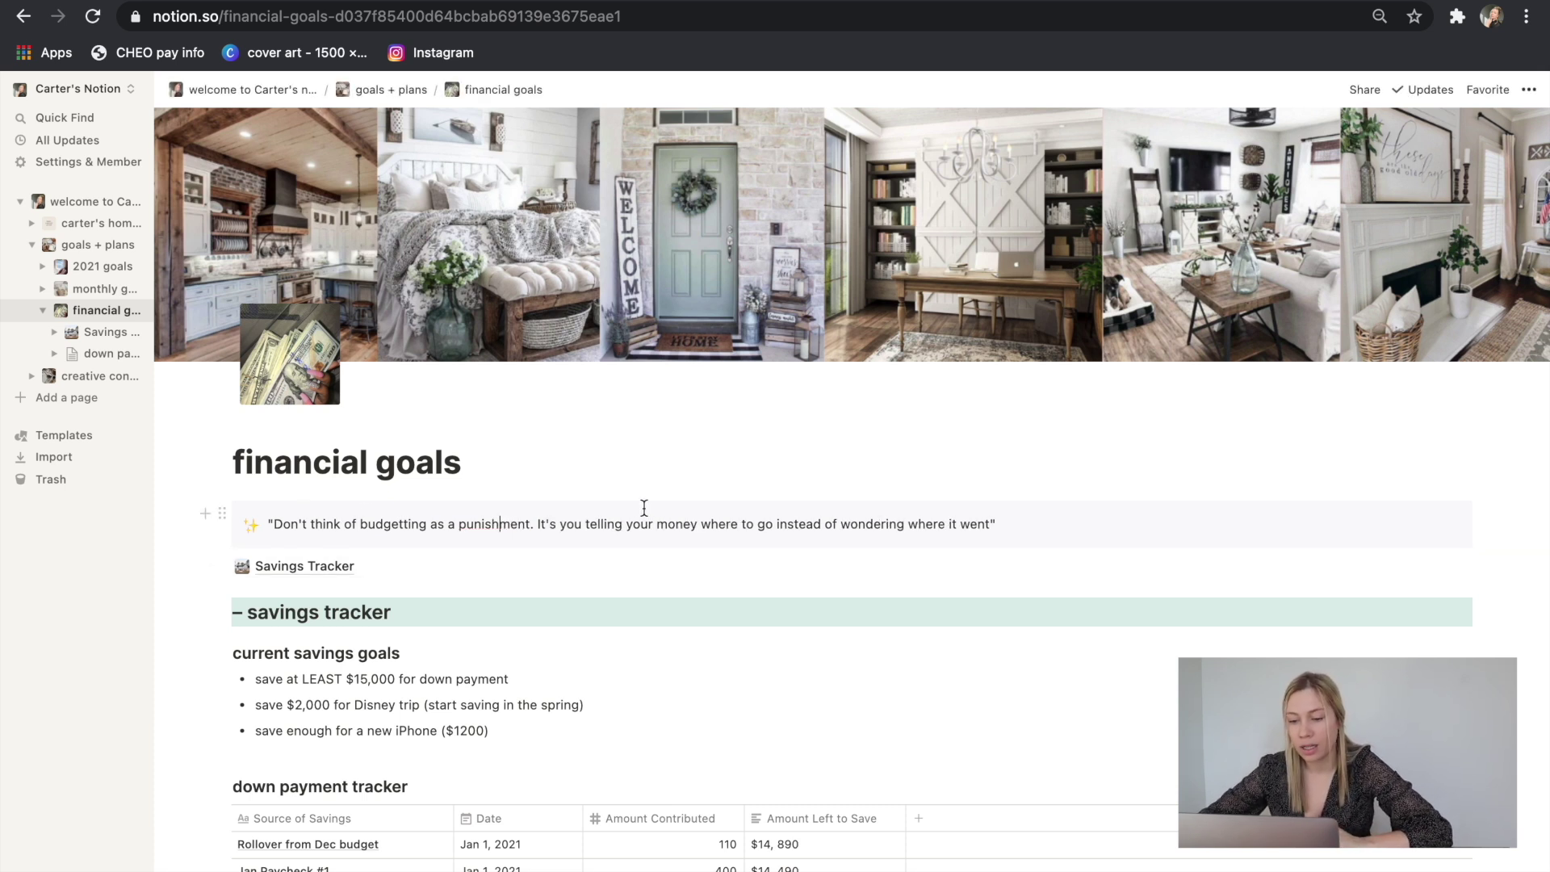
Review the current savings goals and the down payment tracker table on the financial goals page.
{"action": "scroll", "coordinate": [643, 507], "scroll_direction": "down", "scroll_amount": 2}
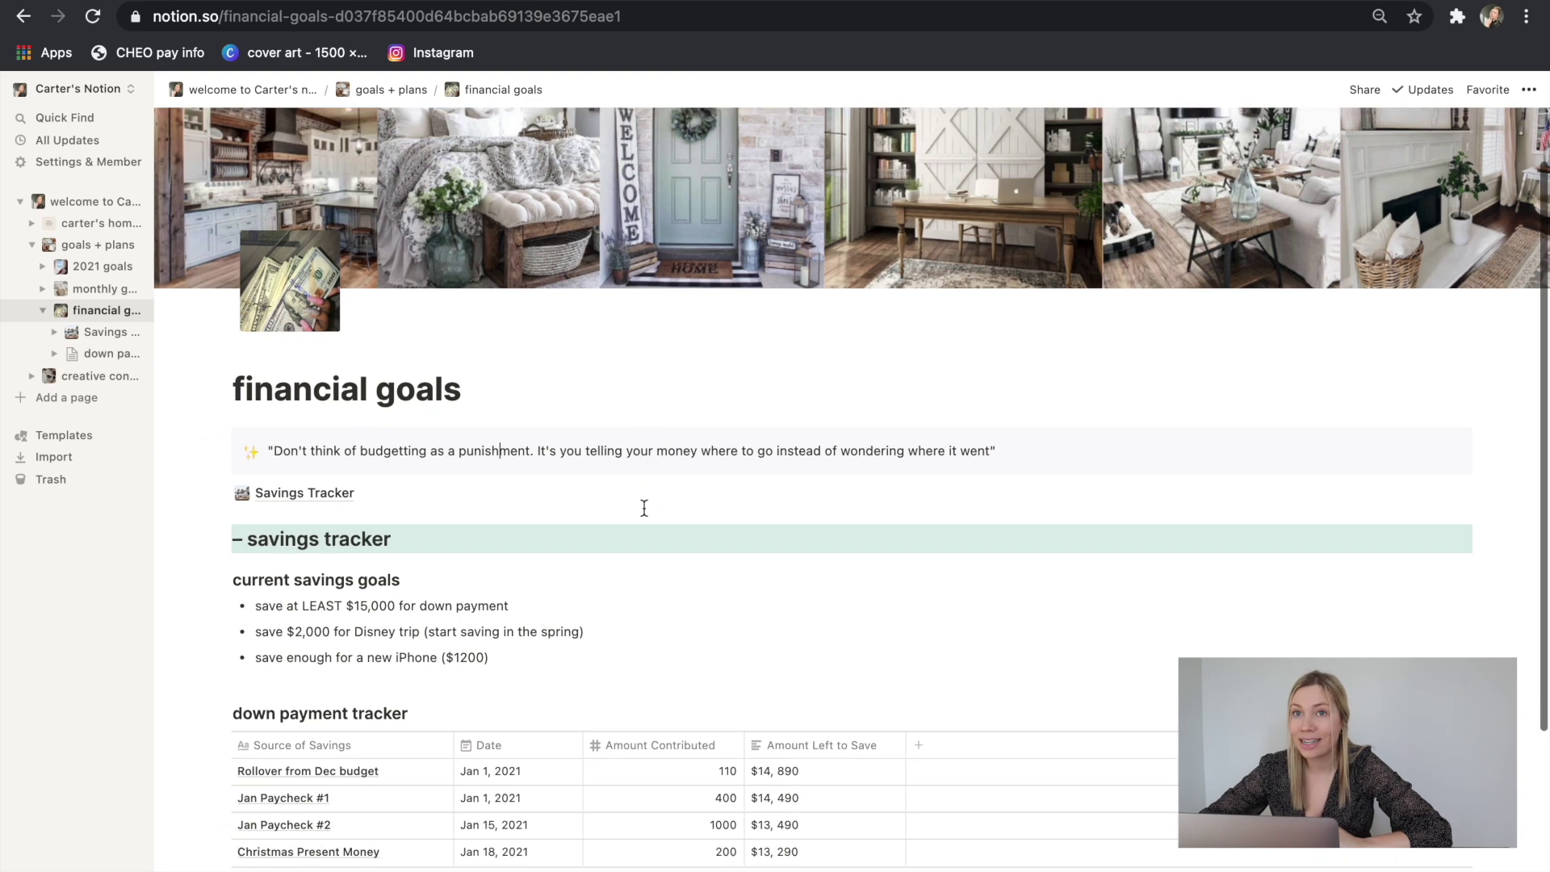
{"action": "scroll", "coordinate": [643, 506], "scroll_direction": "up", "scroll_amount": 2}
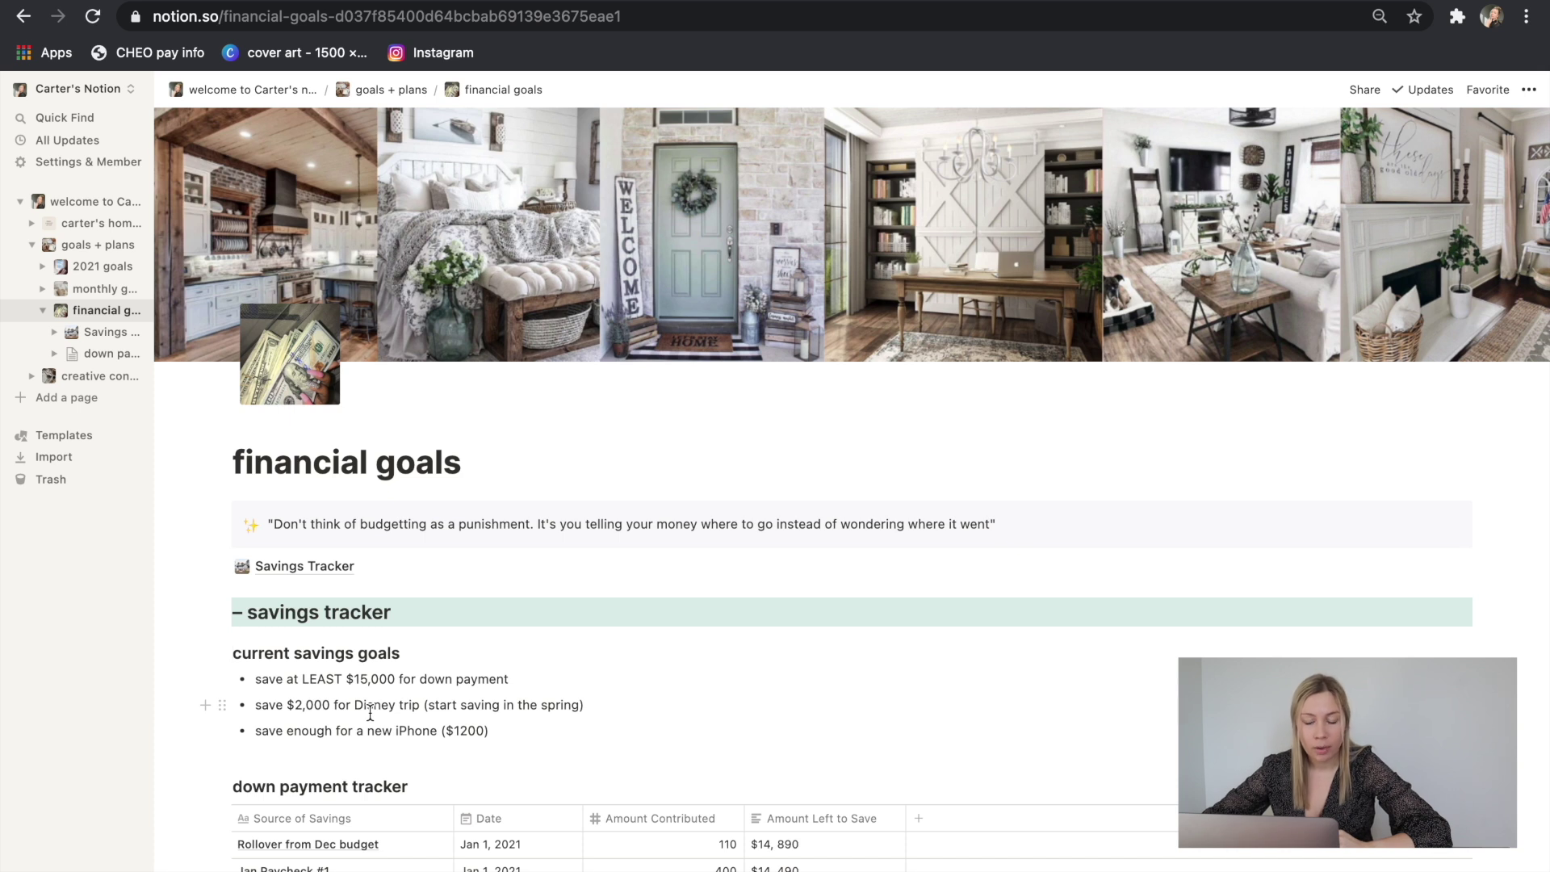
{"action": "scroll", "coordinate": [357, 751], "scroll_direction": "down", "scroll_amount": 2}
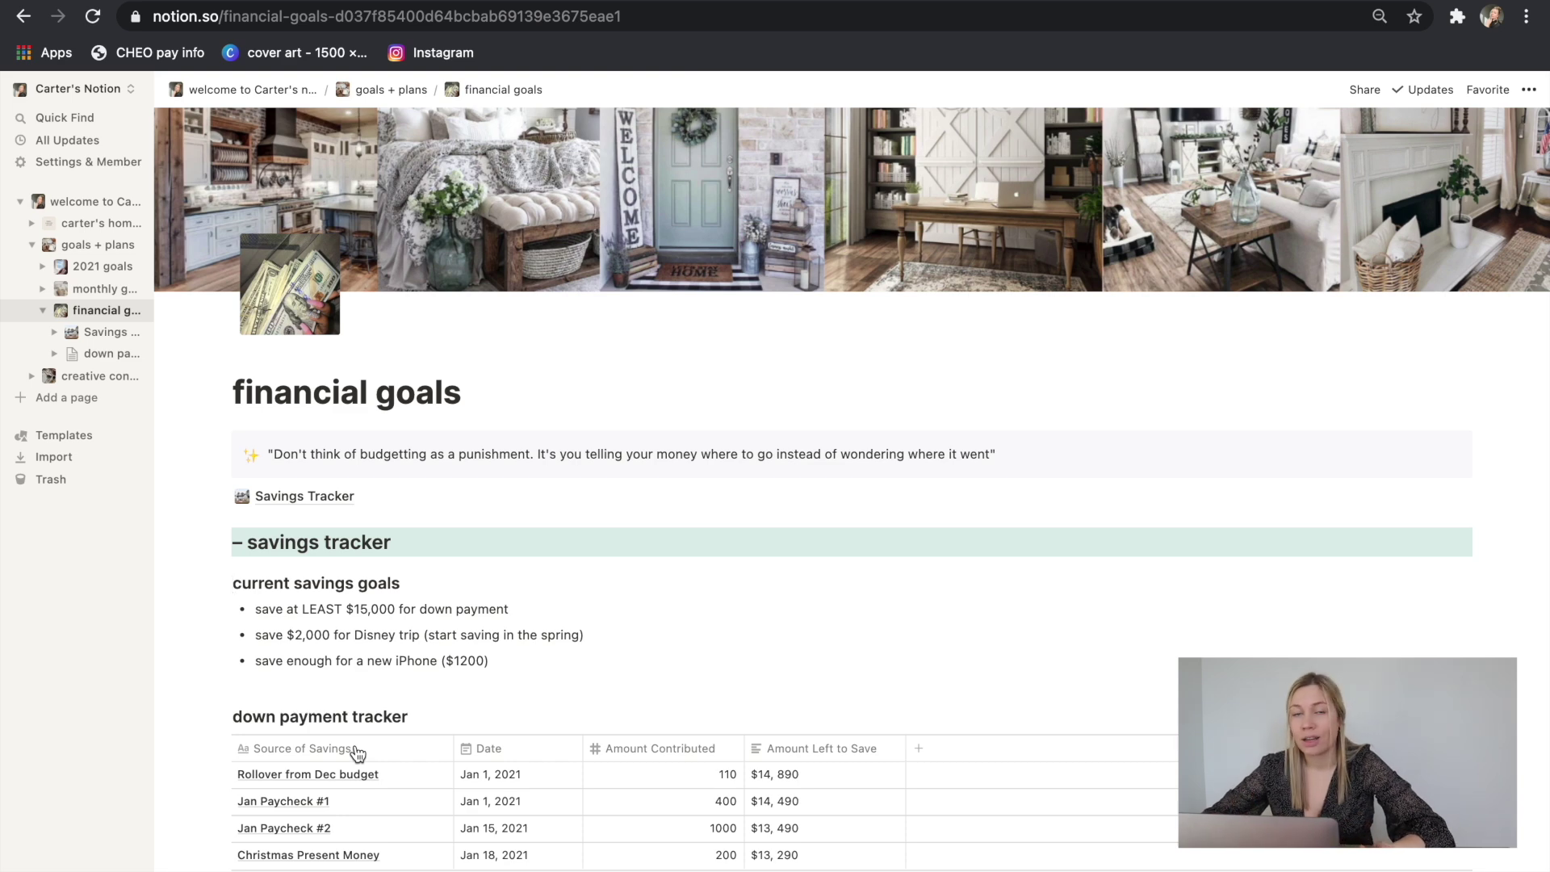
{"action": "scroll", "coordinate": [358, 750], "scroll_direction": "down", "scroll_amount": 5}
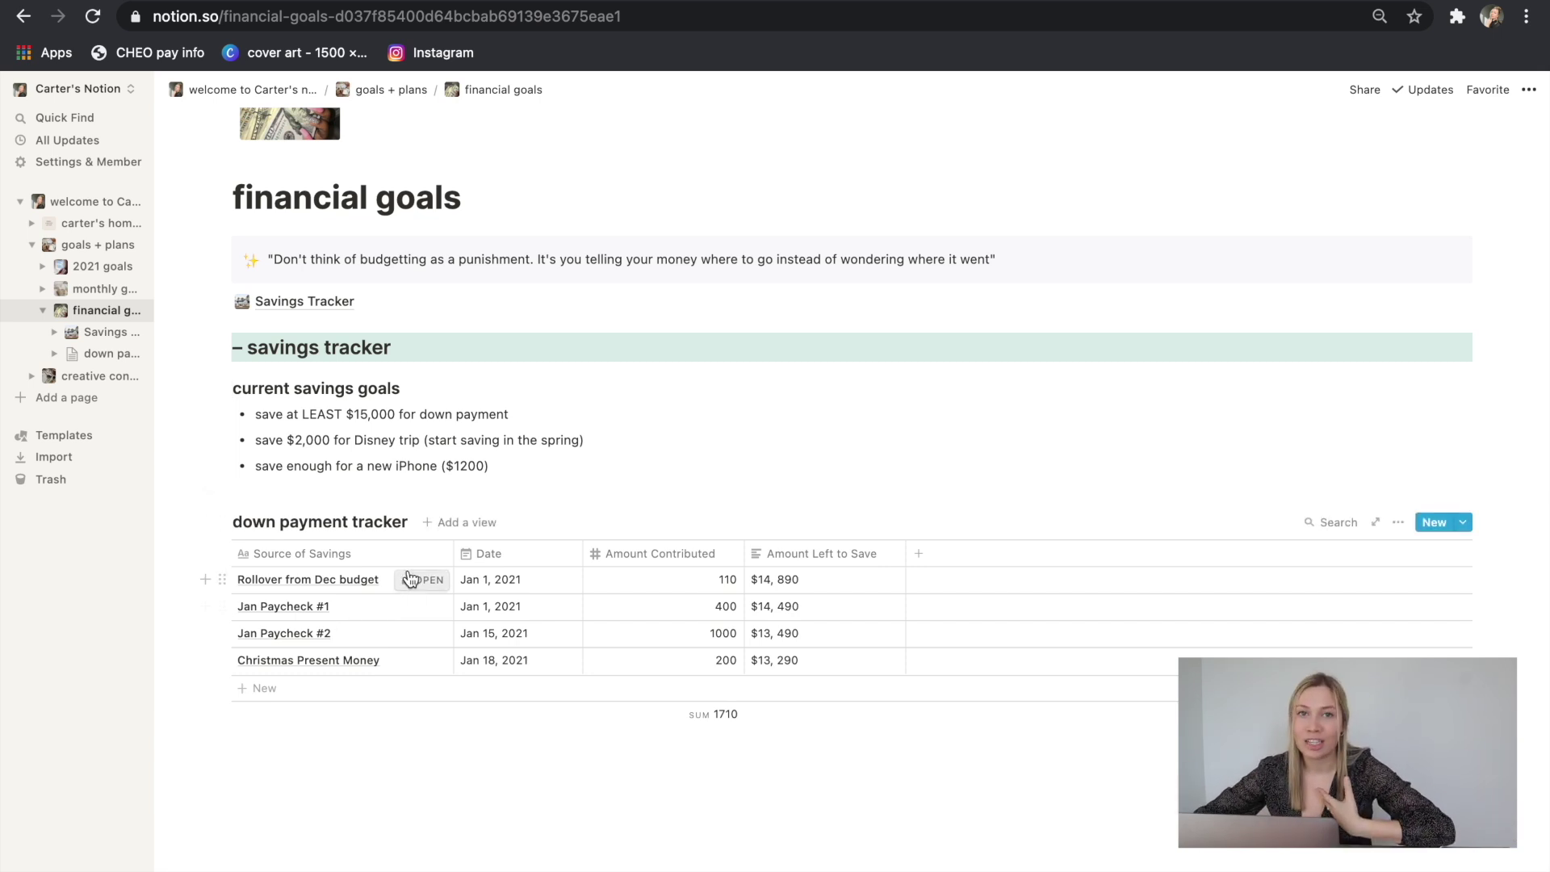
Open the Savings Tracker subpage from financial goals and look over its monthly savings, purchases and budgets sections.
{"action": "scroll", "coordinate": [619, 738], "scroll_direction": "up", "scroll_amount": 3}
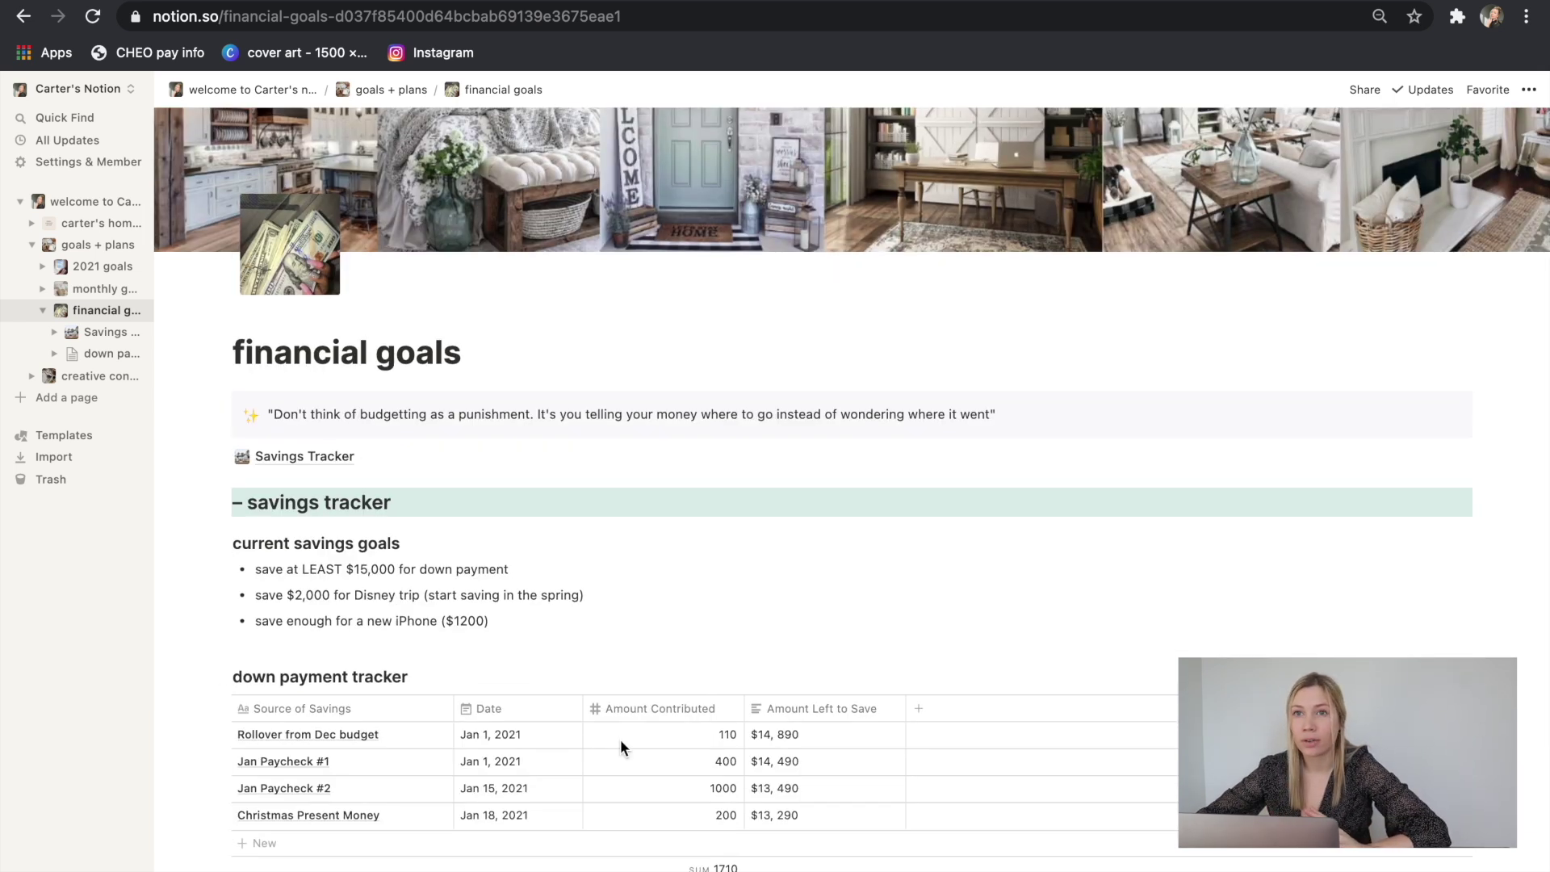
{"action": "left_click", "coordinate": [330, 456]}
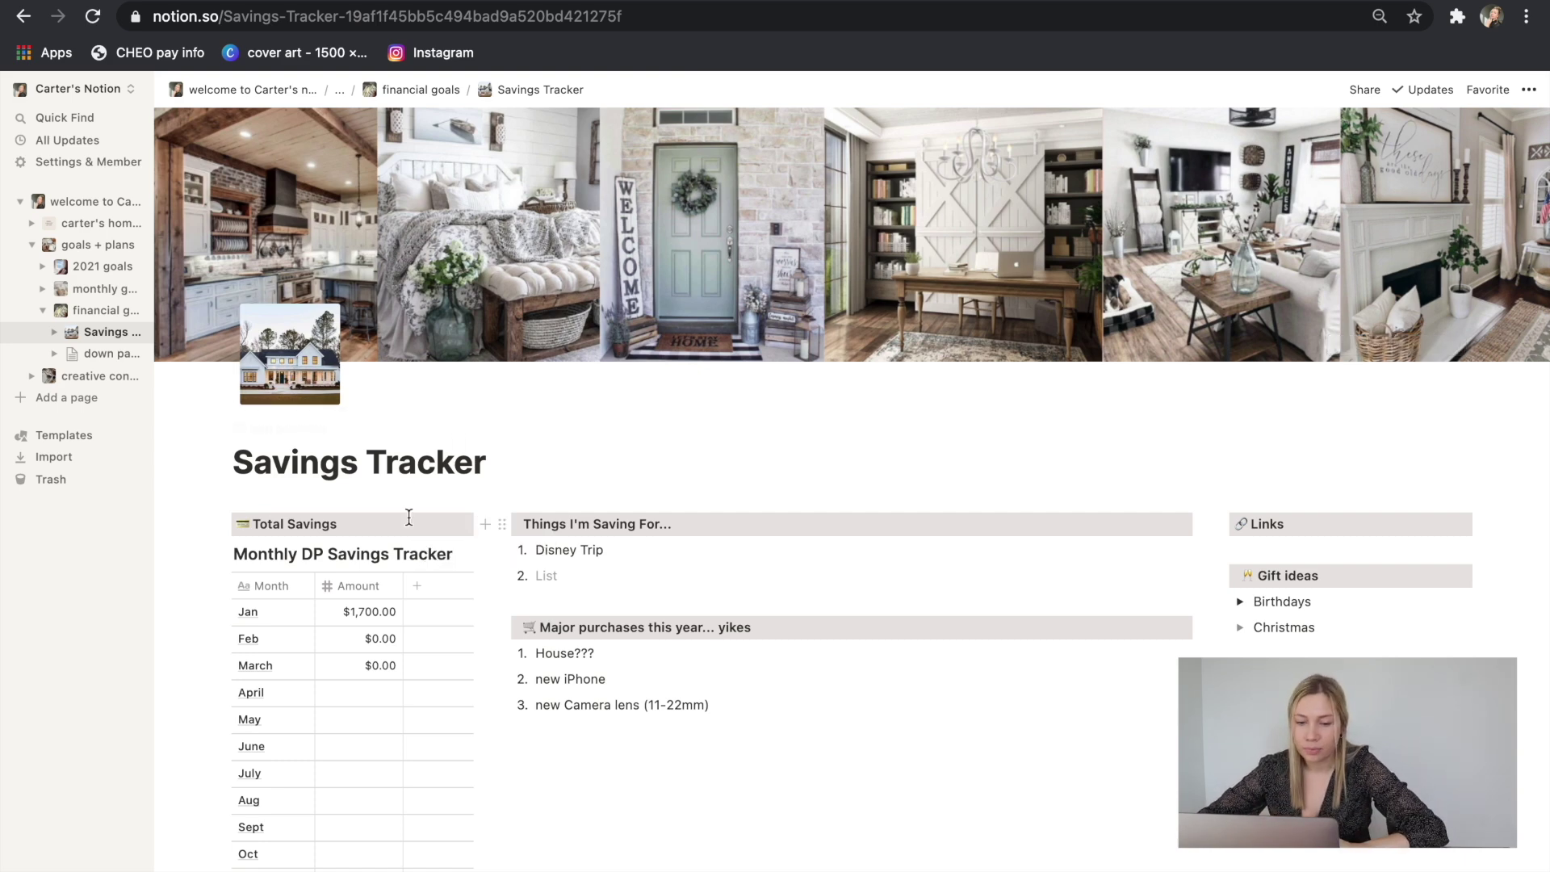
{"action": "scroll", "coordinate": [409, 517], "scroll_direction": "down", "scroll_amount": 2}
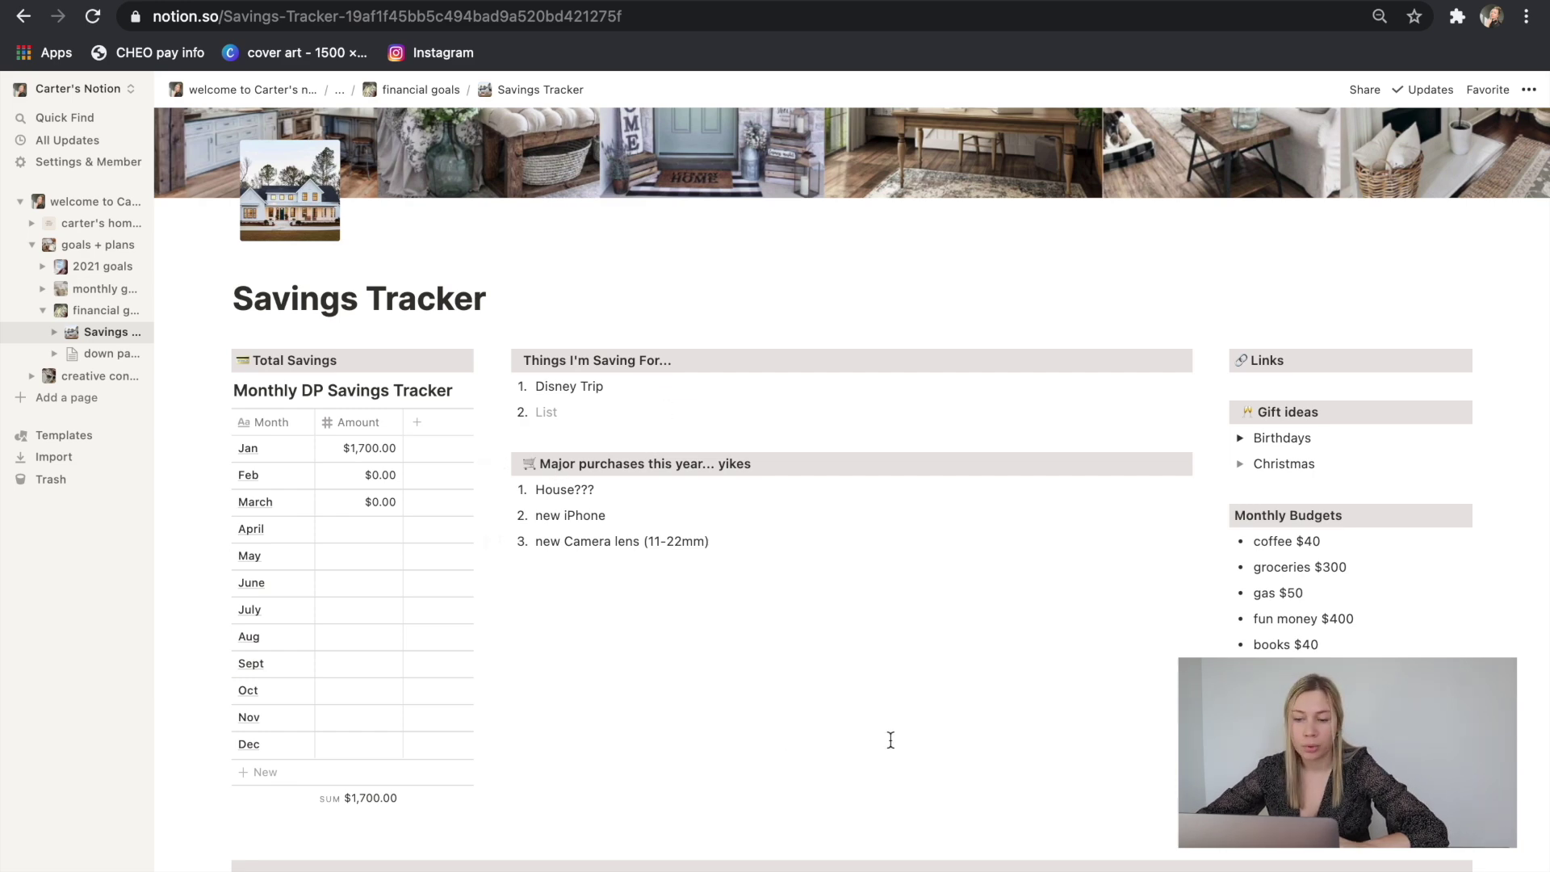
Look over the Savings Tracker page and peek into the Birthdays and Christmas toggles under Gift ideas.
{"action": "scroll", "coordinate": [417, 834], "scroll_direction": "down", "scroll_amount": 3}
{"action": "scroll", "coordinate": [415, 840], "scroll_direction": "up", "scroll_amount": 3}
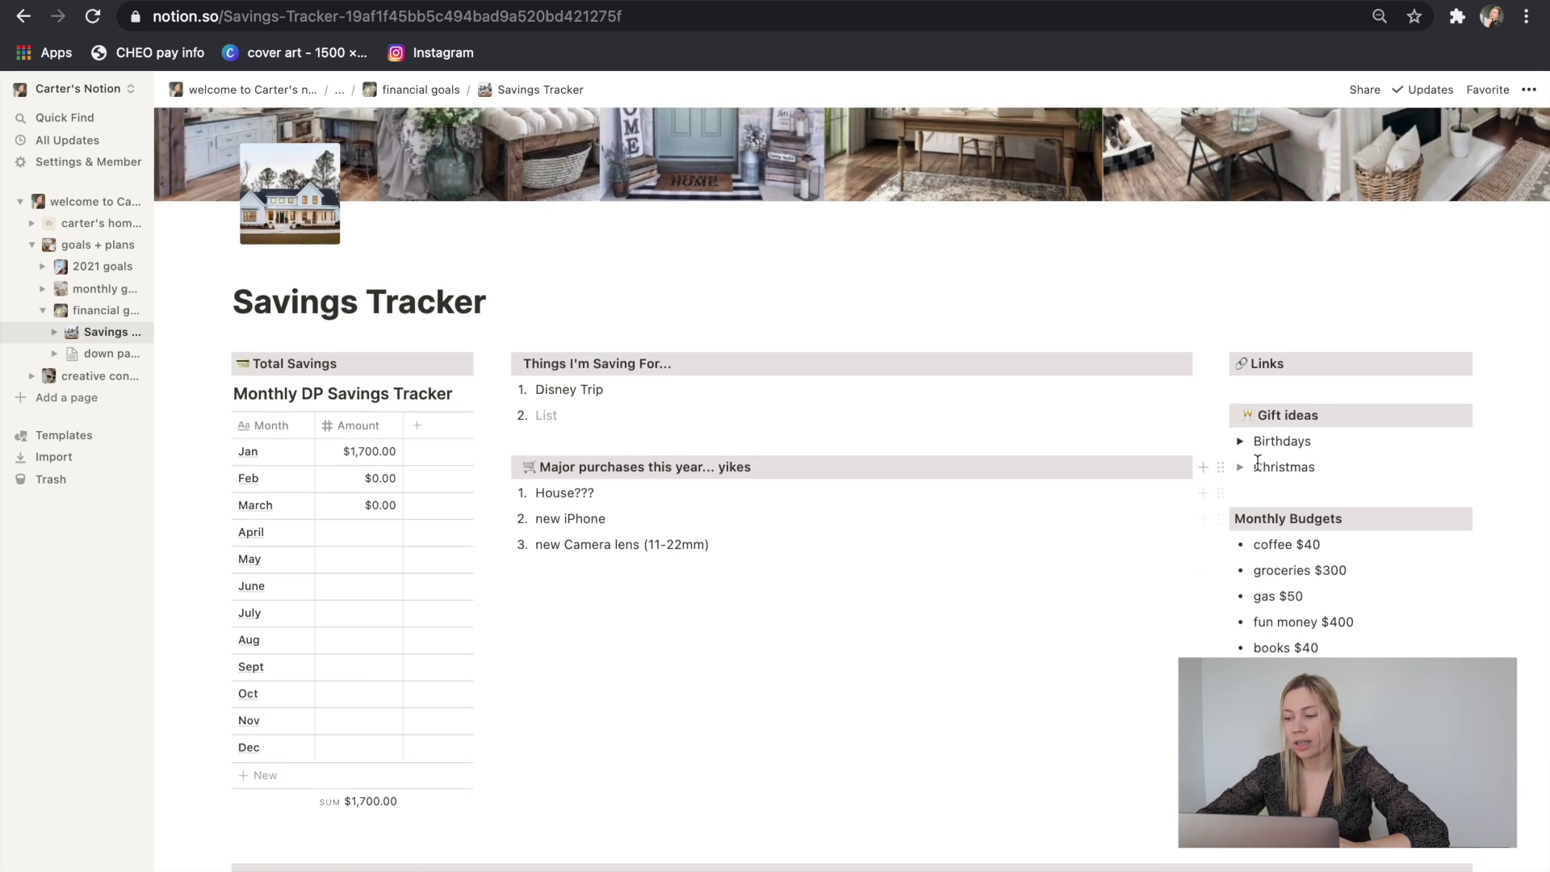
{"action": "left_click", "coordinate": [1241, 442]}
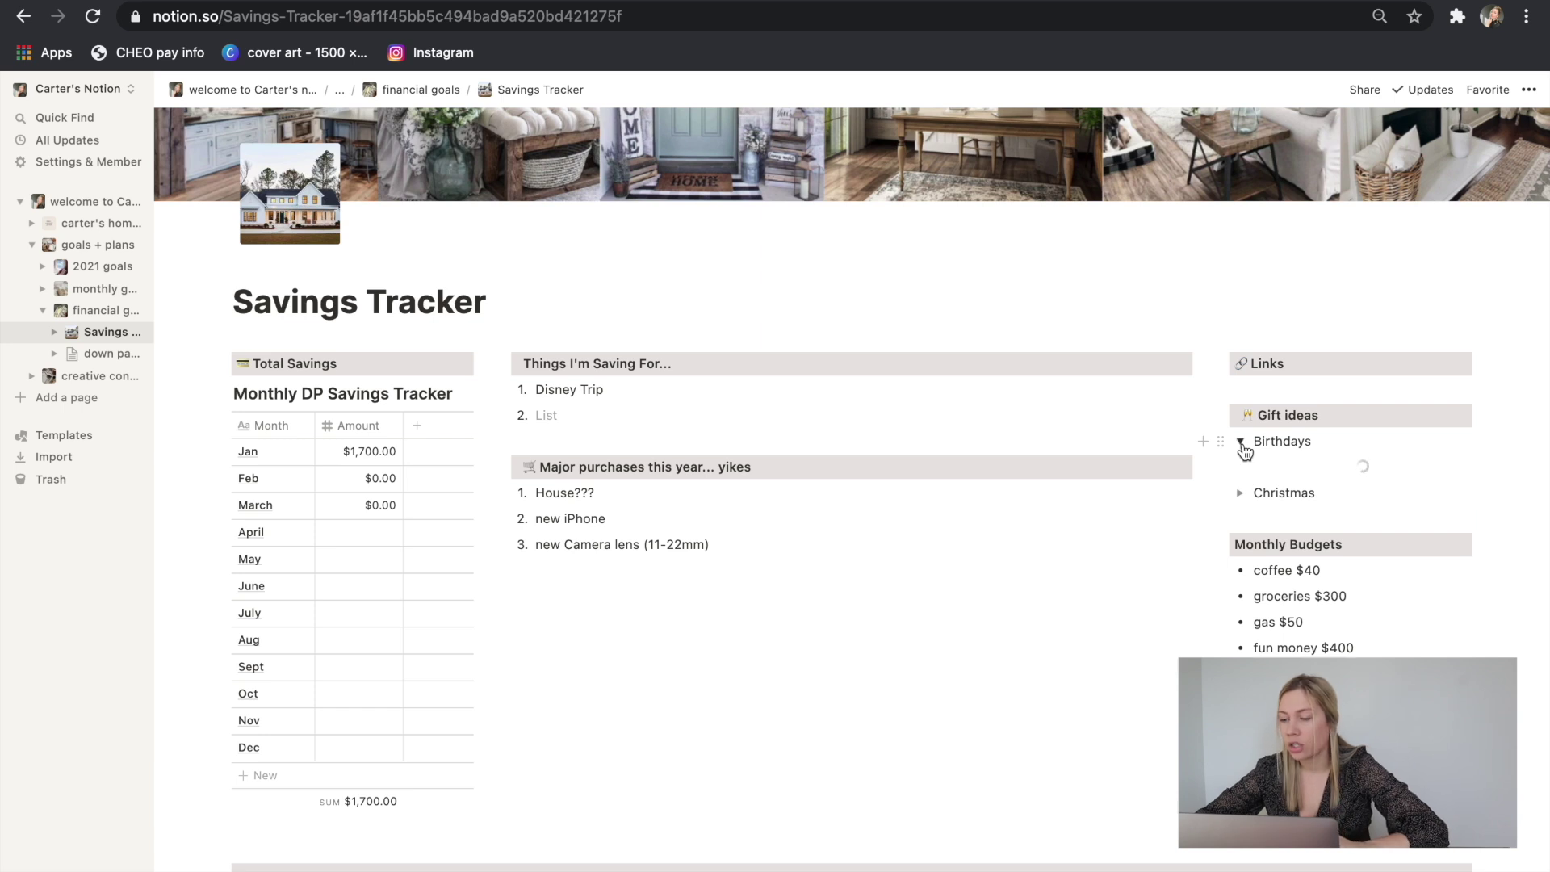
{"action": "left_click", "coordinate": [1240, 442]}
{"action": "left_click", "coordinate": [1240, 469]}
{"action": "left_click", "coordinate": [1241, 470]}
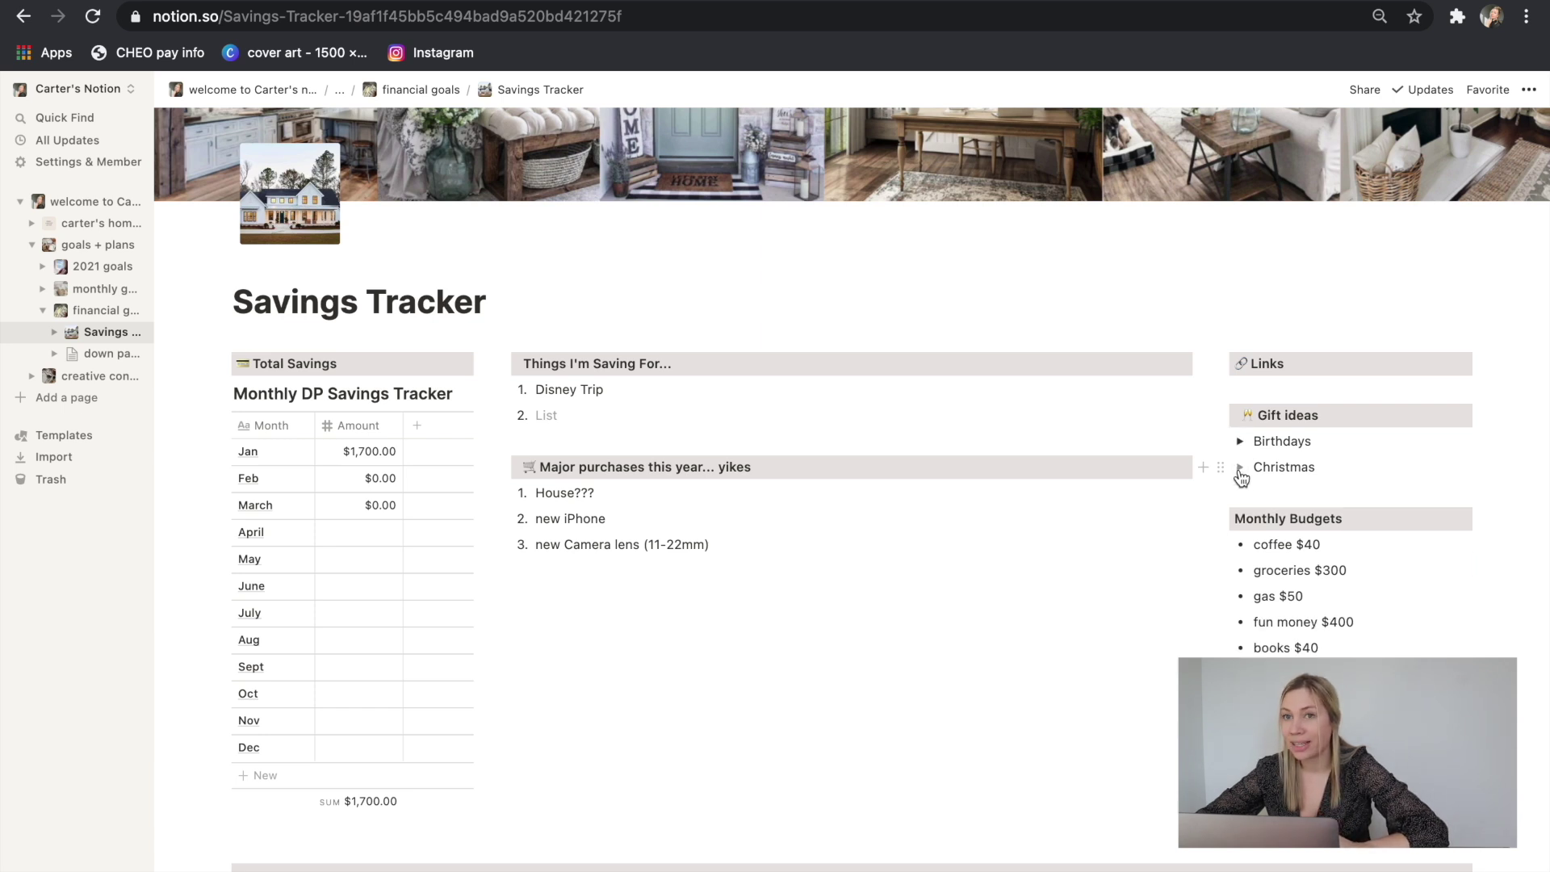
{"action": "left_click", "coordinate": [1420, 398]}
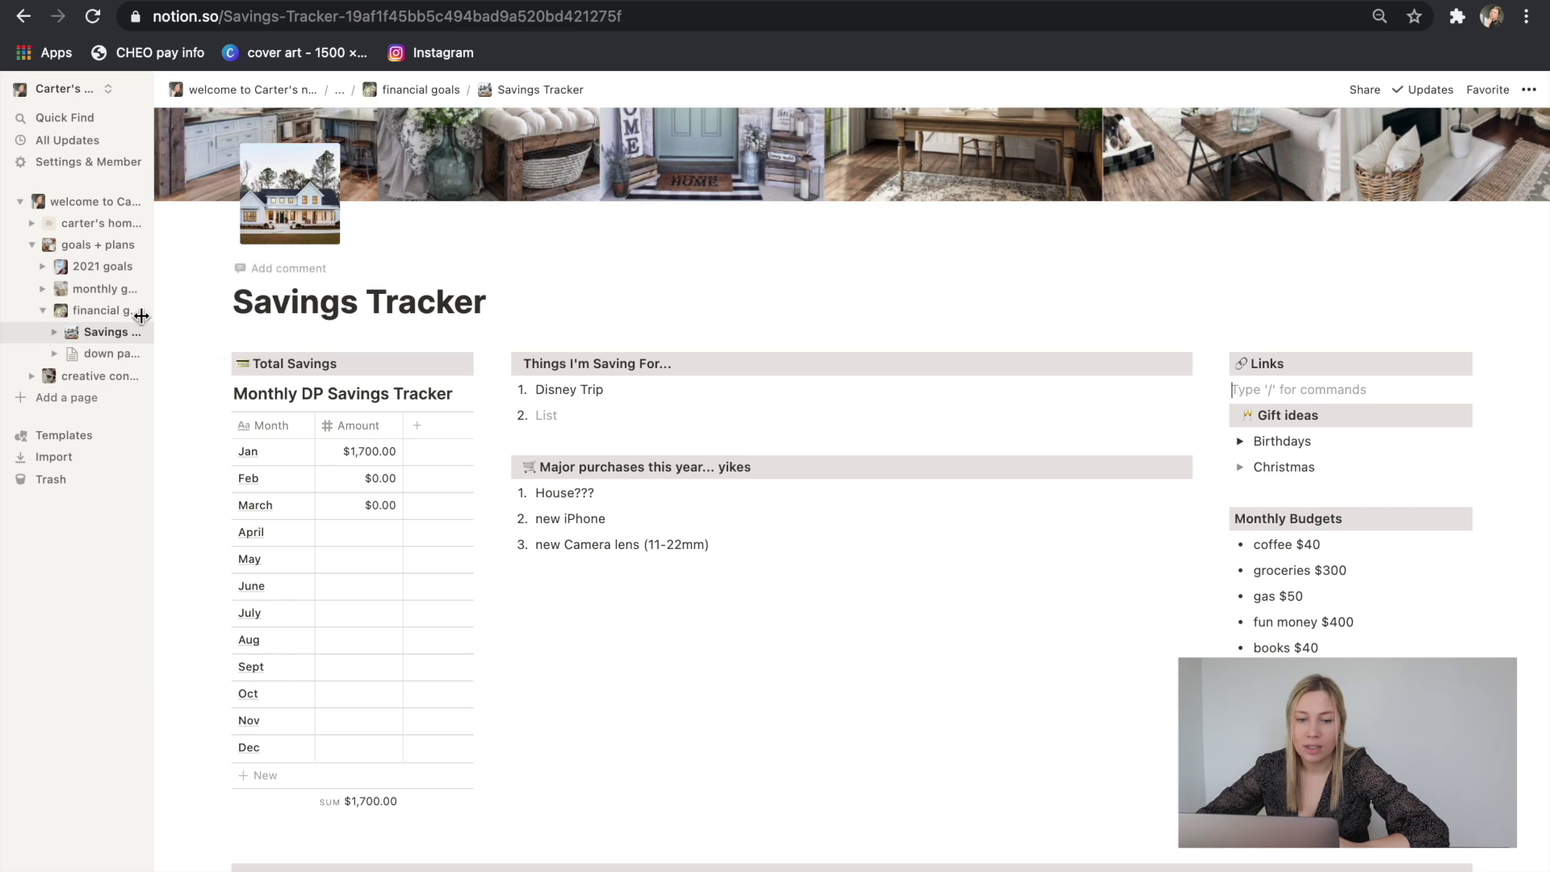
Return to the workspace's welcome page and open the creative content page from there.
{"action": "left_click", "coordinate": [89, 246]}
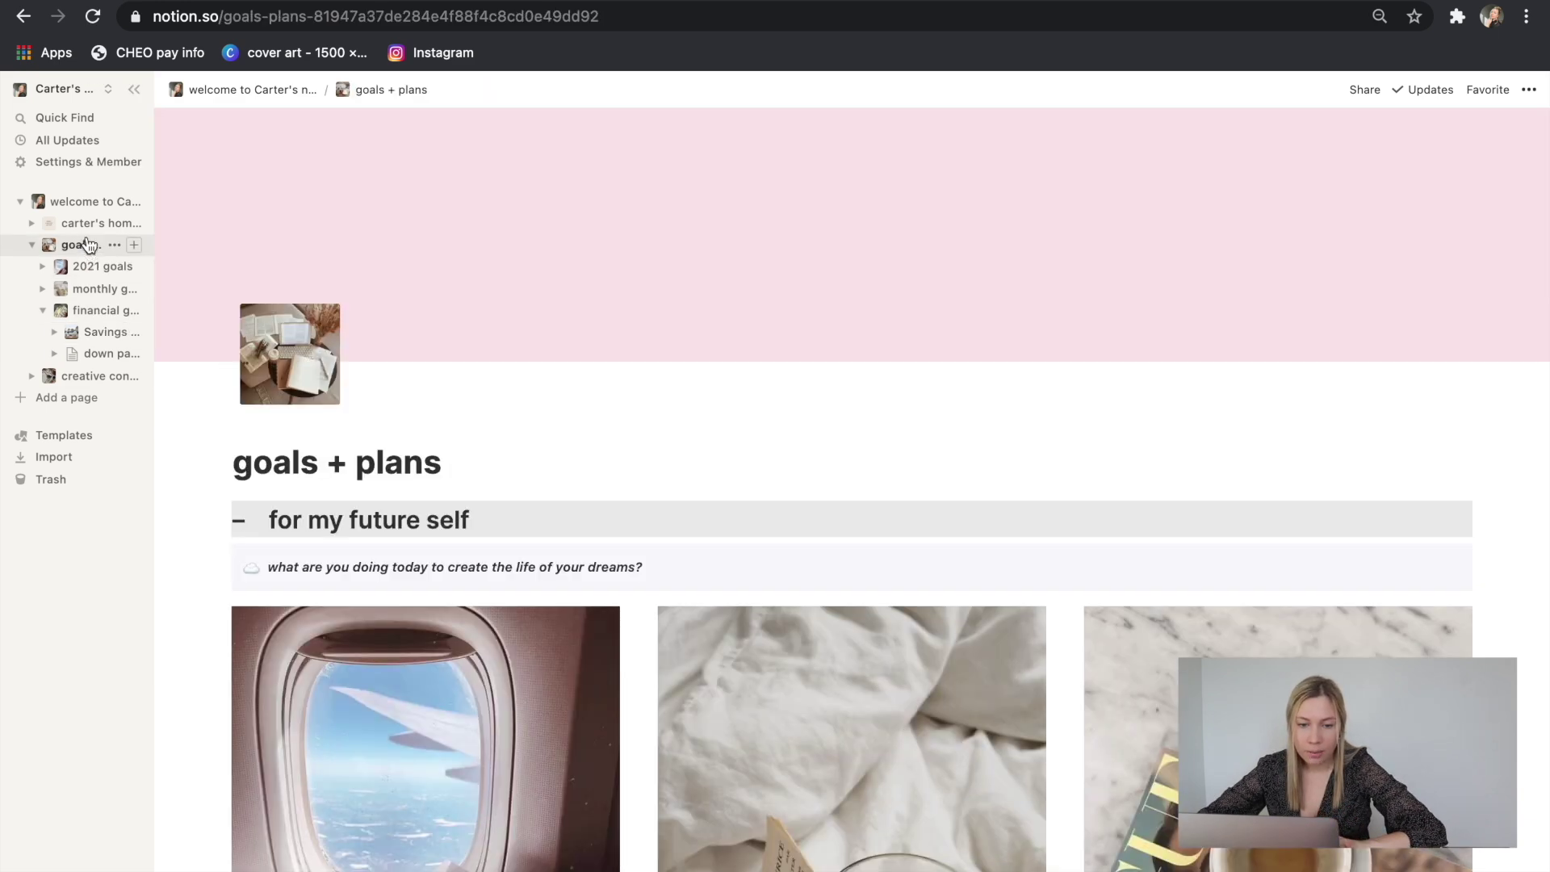
{"action": "left_click", "coordinate": [91, 224]}
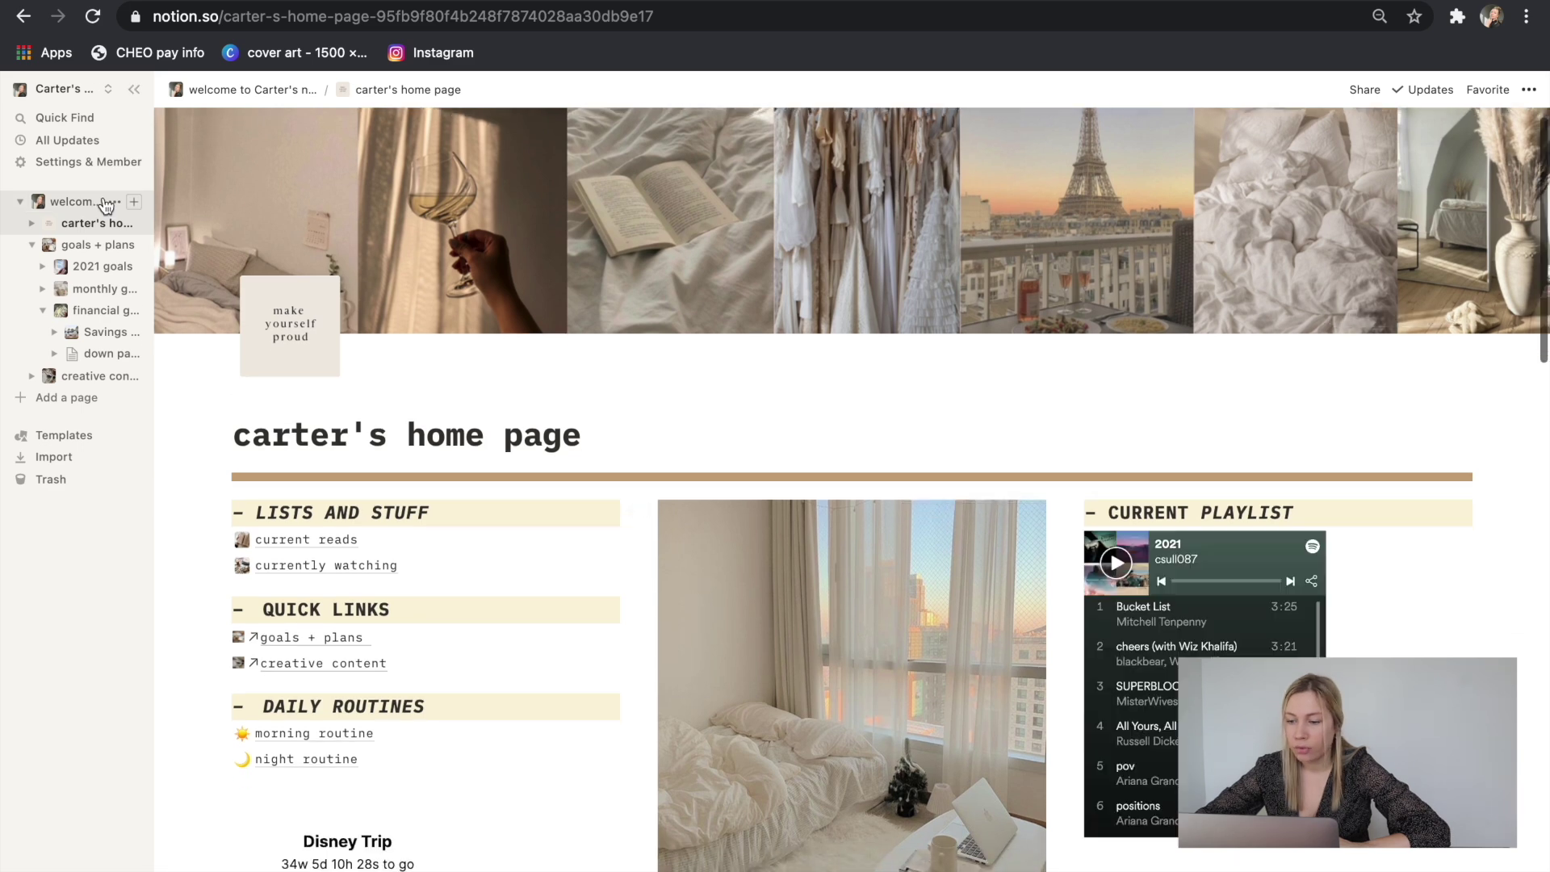
{"action": "left_click", "coordinate": [94, 201]}
{"action": "scroll", "coordinate": [720, 483], "scroll_direction": "down", "scroll_amount": 3}
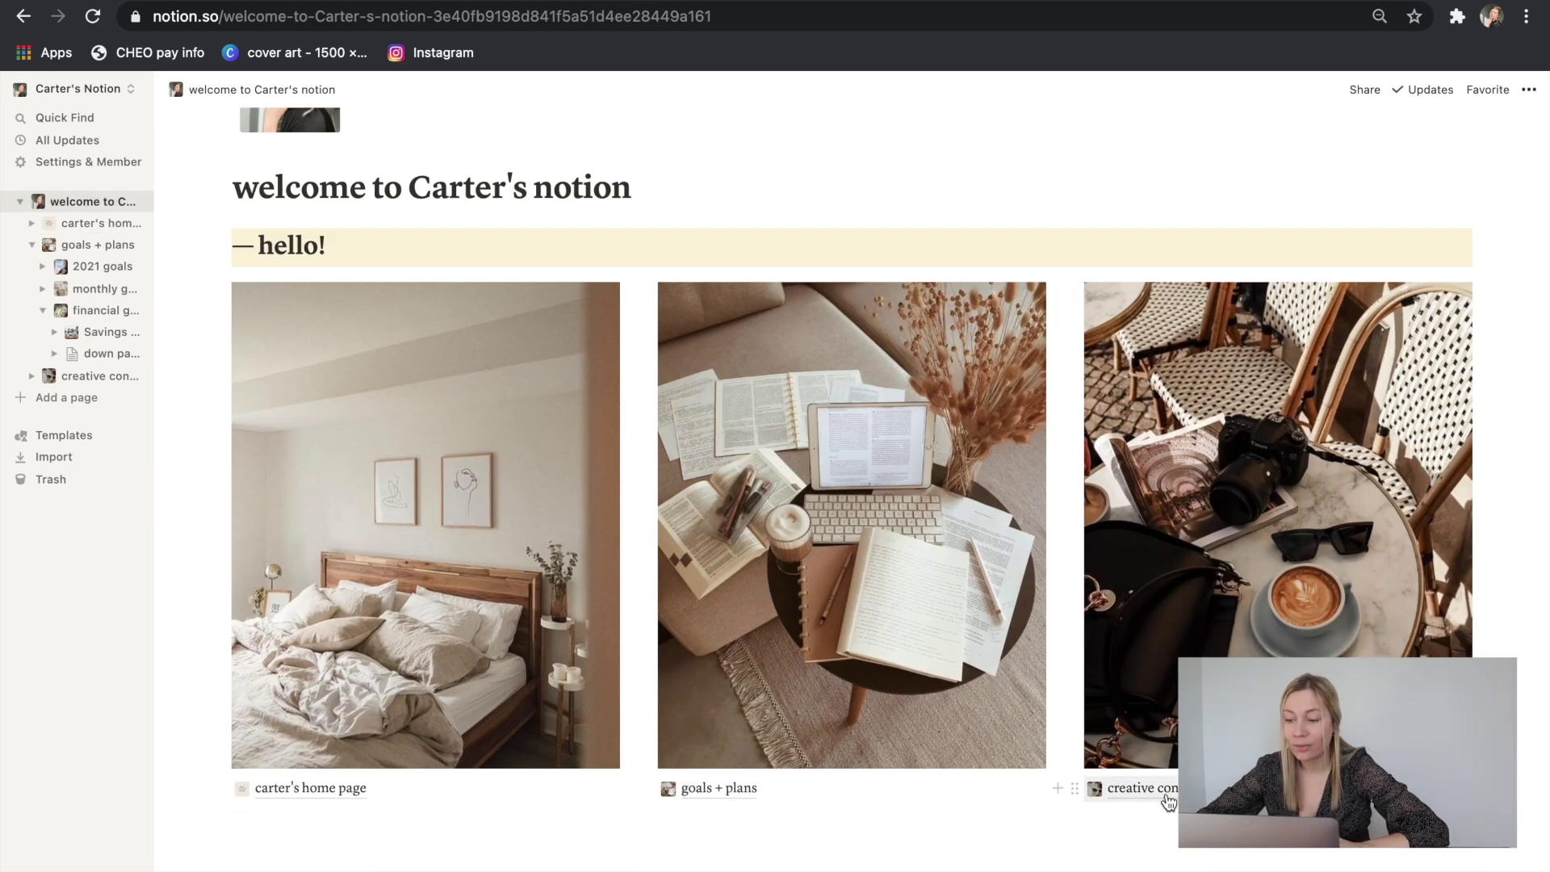
{"action": "left_click", "coordinate": [1165, 795]}
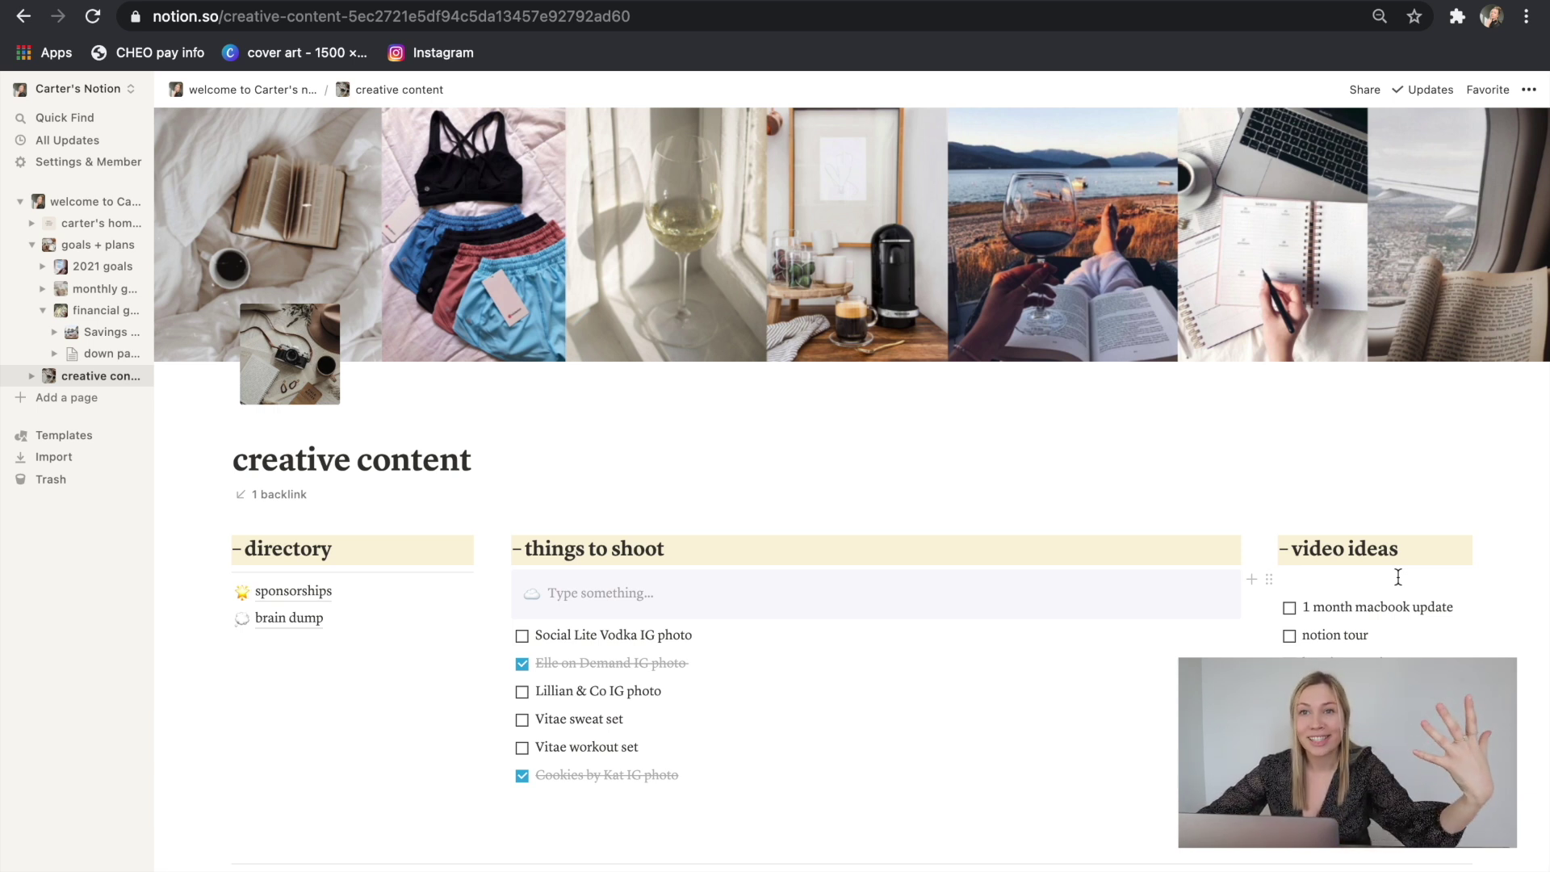
Remove the blank line between the video ideas heading and its checklist on the creative content page.
{"action": "scroll", "coordinate": [946, 701], "scroll_direction": "down", "scroll_amount": 3}
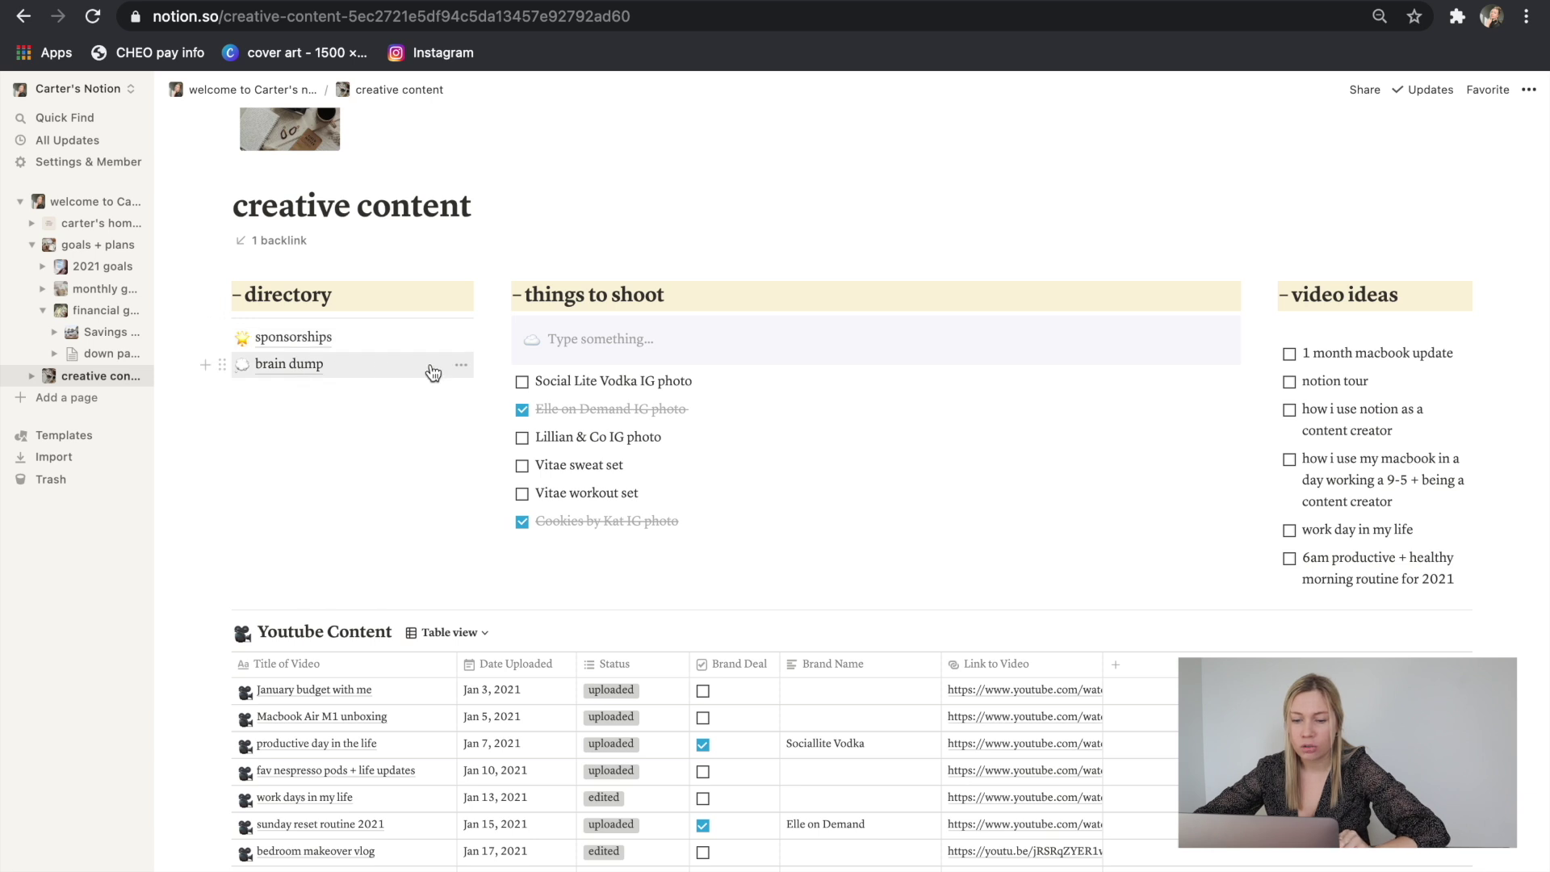
{"action": "left_click", "coordinate": [1343, 323]}
{"action": "key", "text": "BackSpace"}
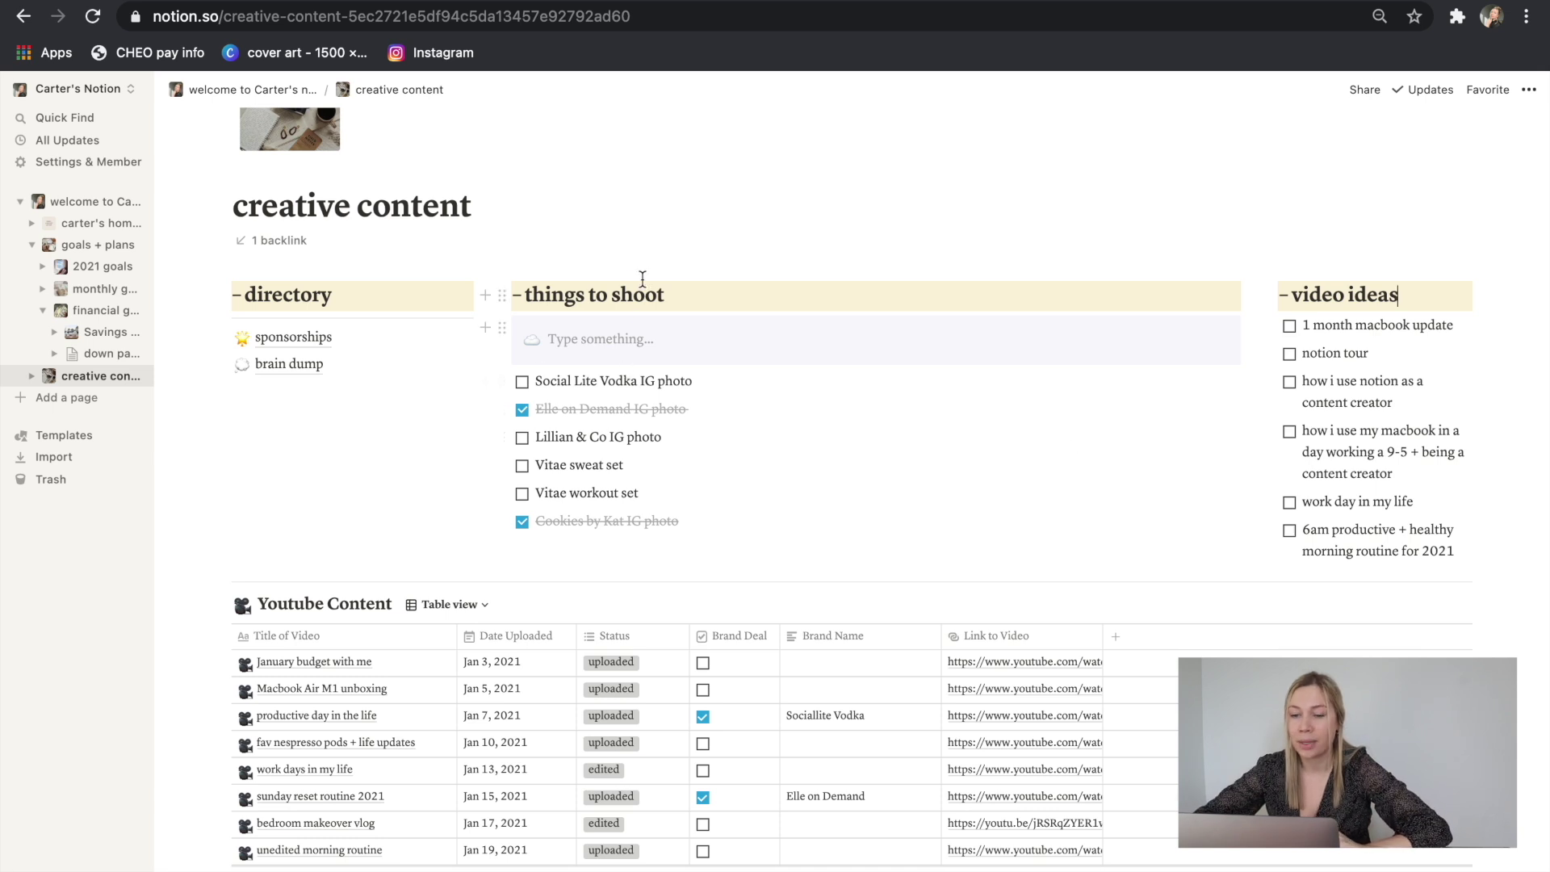
Check off Vitae workout set and Vitae sweat set in the things to shoot list.
{"action": "left_click", "coordinate": [602, 380]}
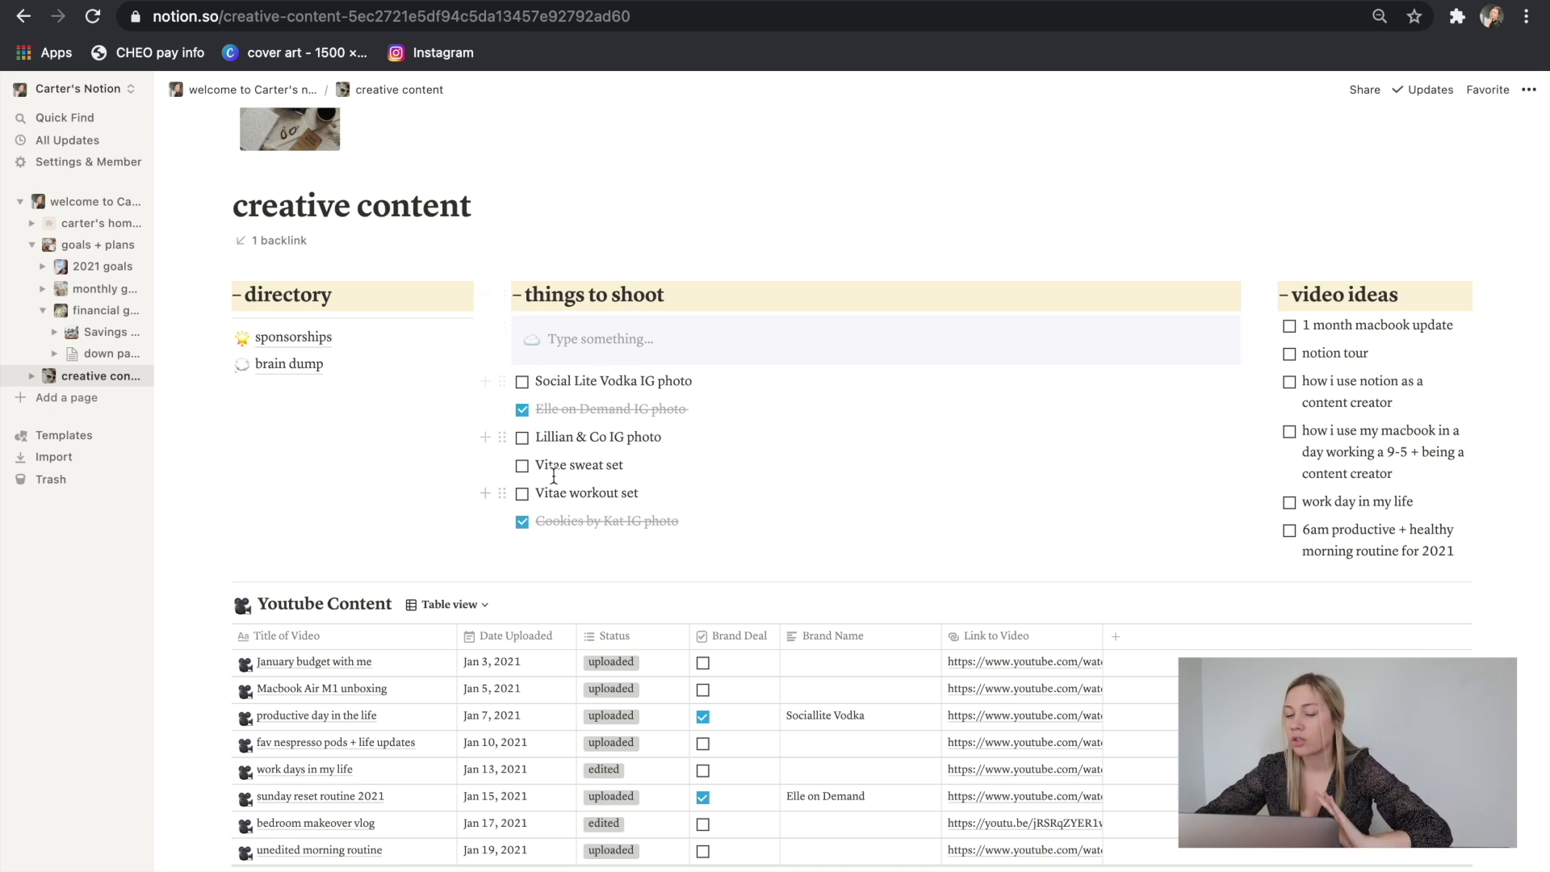
{"action": "left_click", "coordinate": [521, 472]}
{"action": "left_click", "coordinate": [522, 493]}
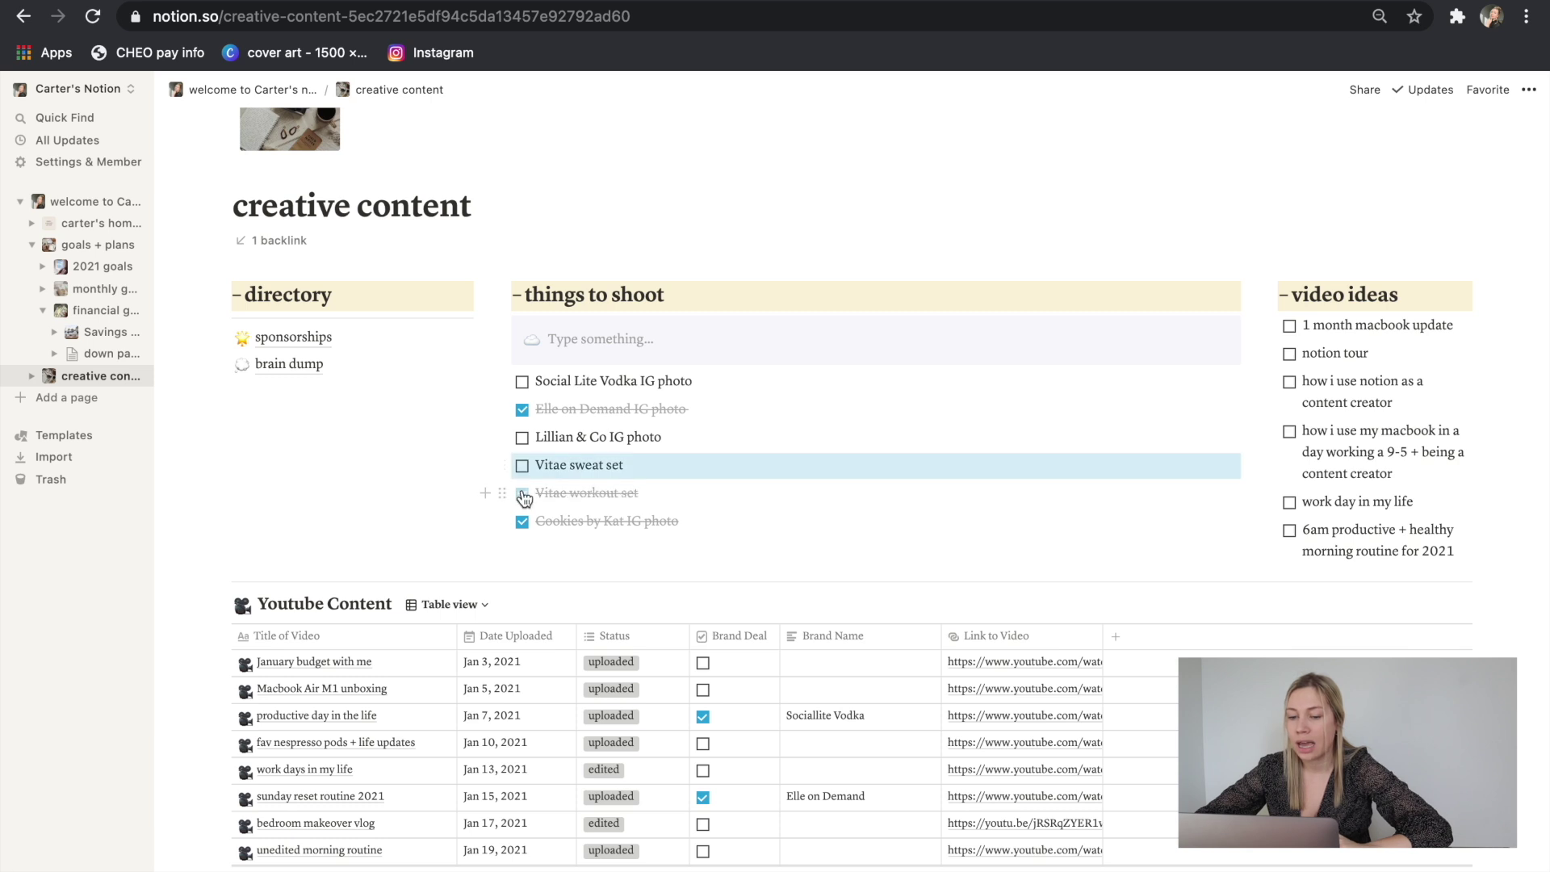
{"action": "left_click", "coordinate": [522, 467]}
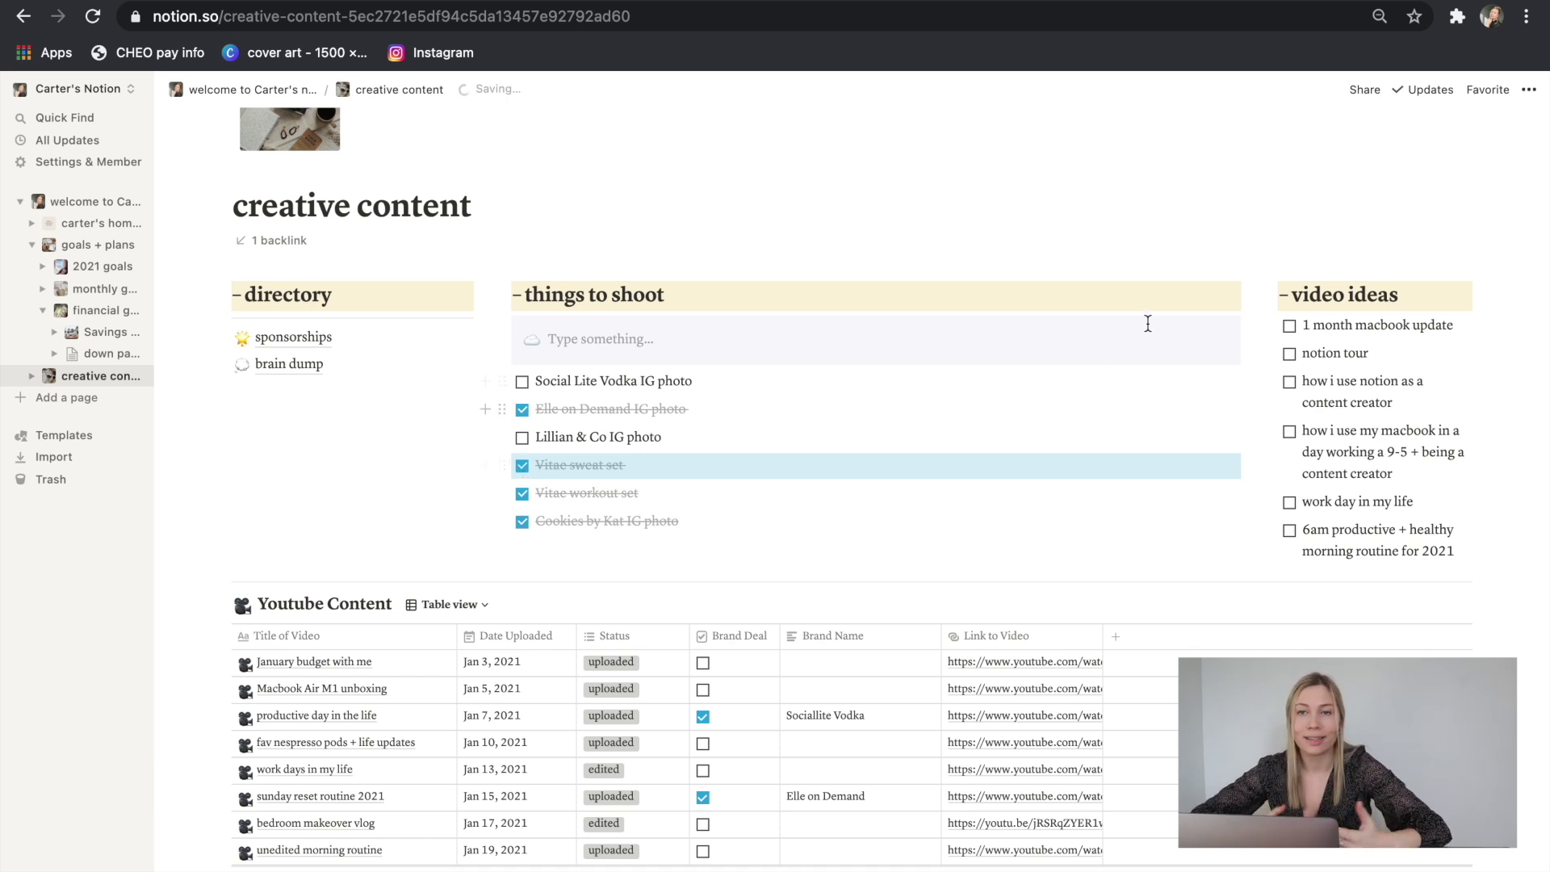
{"action": "left_click", "coordinate": [1299, 299]}
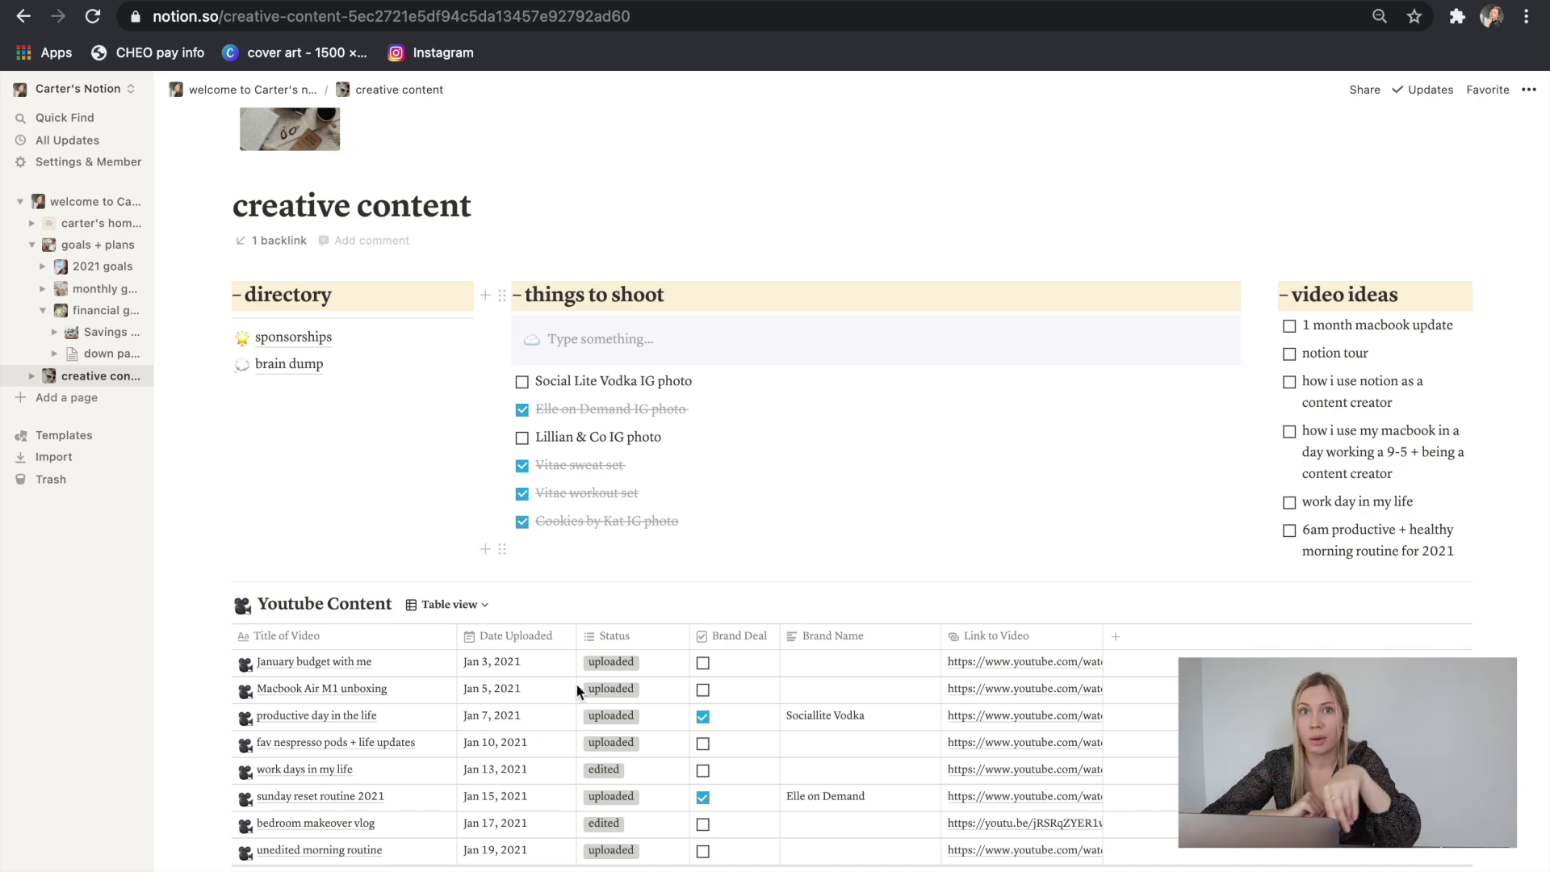
Set the bedroom makeover vlog's status to uploaded in the Youtube Content table and view the status options for January budget with me.
{"action": "scroll", "coordinate": [642, 637], "scroll_direction": "down", "scroll_amount": 4}
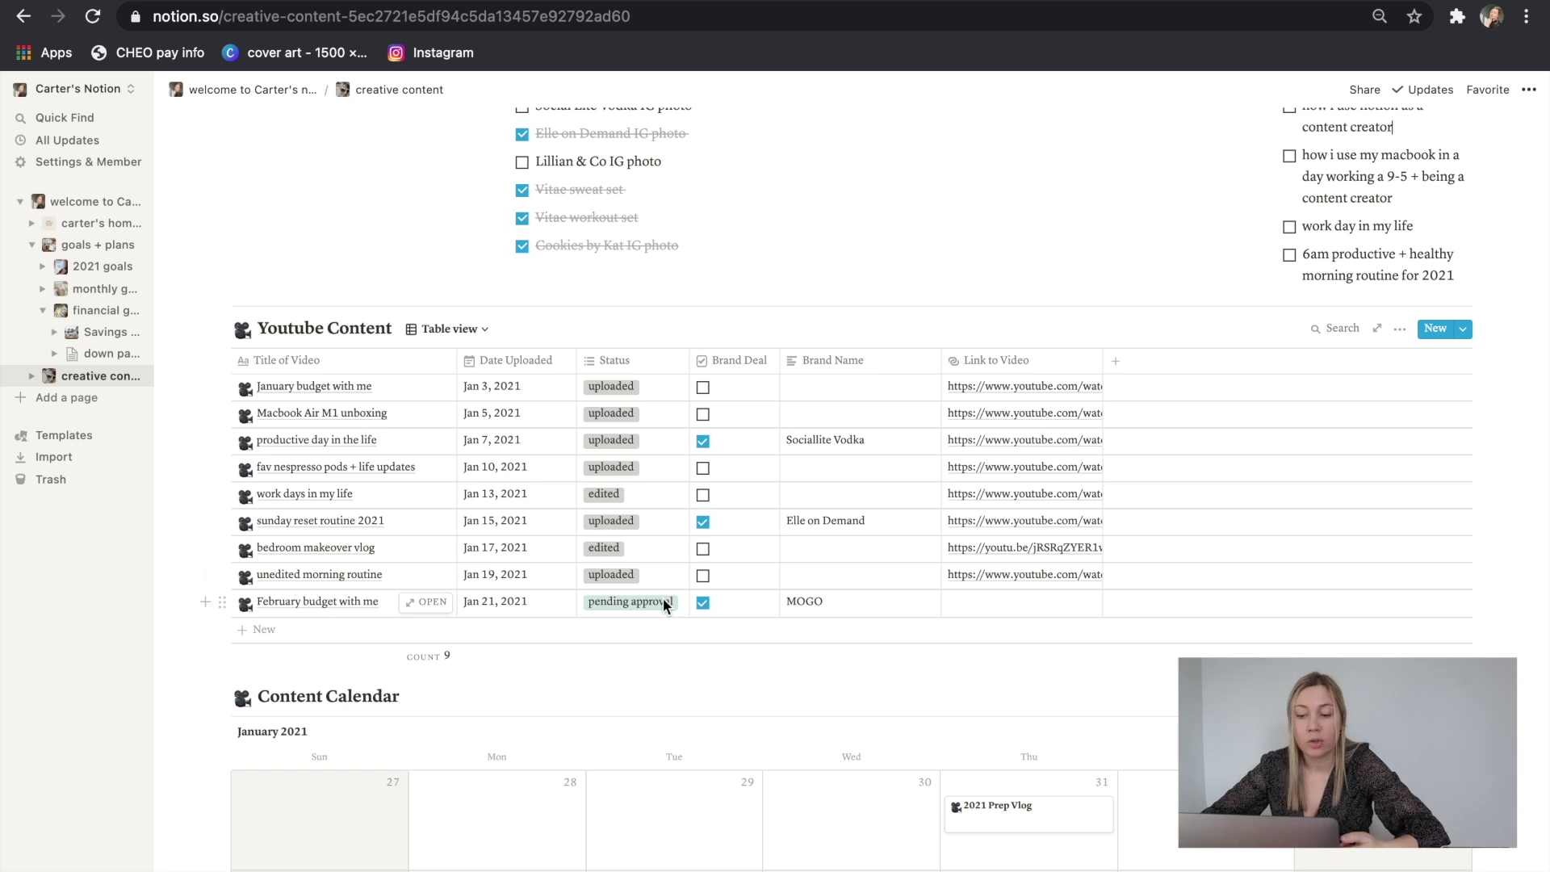
{"action": "left_click", "coordinate": [636, 548]}
{"action": "left_click", "coordinate": [633, 691]}
{"action": "left_click", "coordinate": [662, 326]}
{"action": "left_click", "coordinate": [655, 391]}
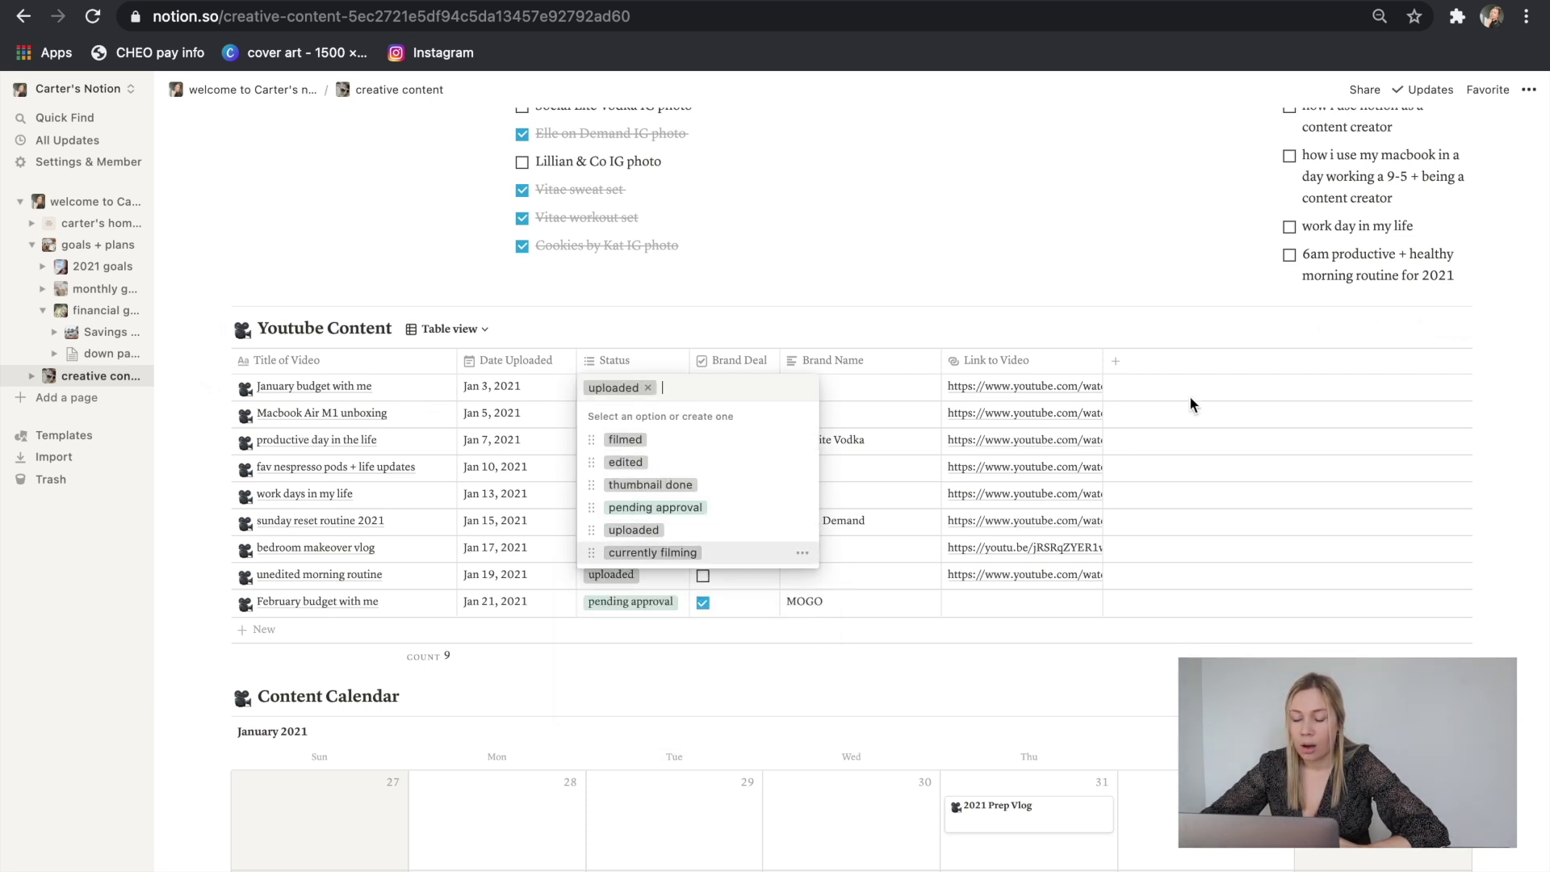
{"action": "key", "text": "Escape"}
Add a new text column at the end of the Youtube Content table, keeping the default name.
{"action": "left_click", "coordinate": [1124, 367]}
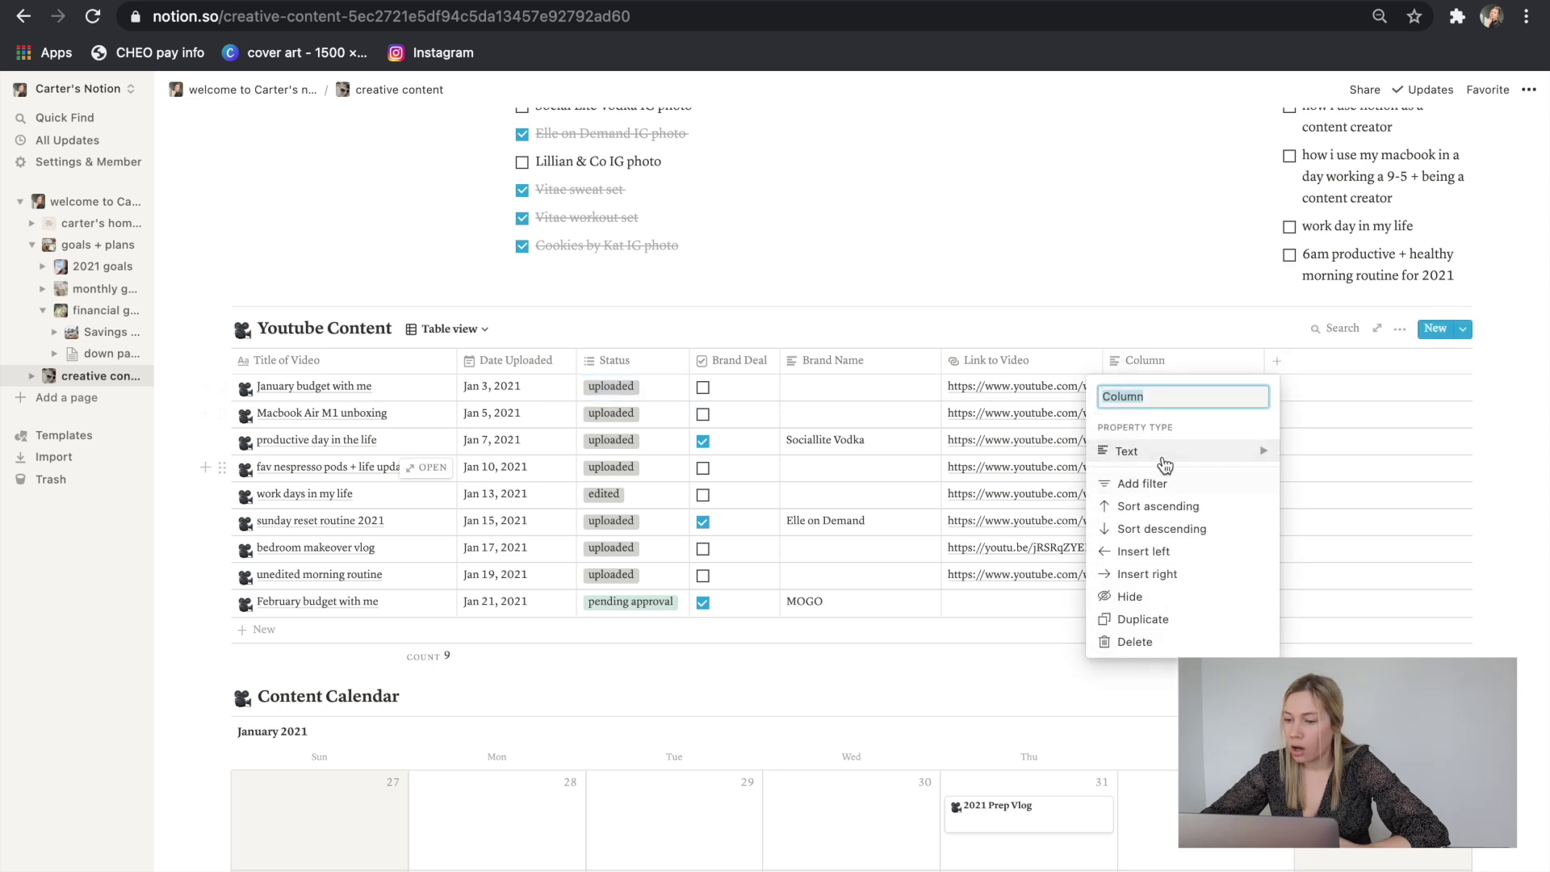
{"action": "left_click", "coordinate": [1146, 452]}
{"action": "left_click", "coordinate": [967, 298]}
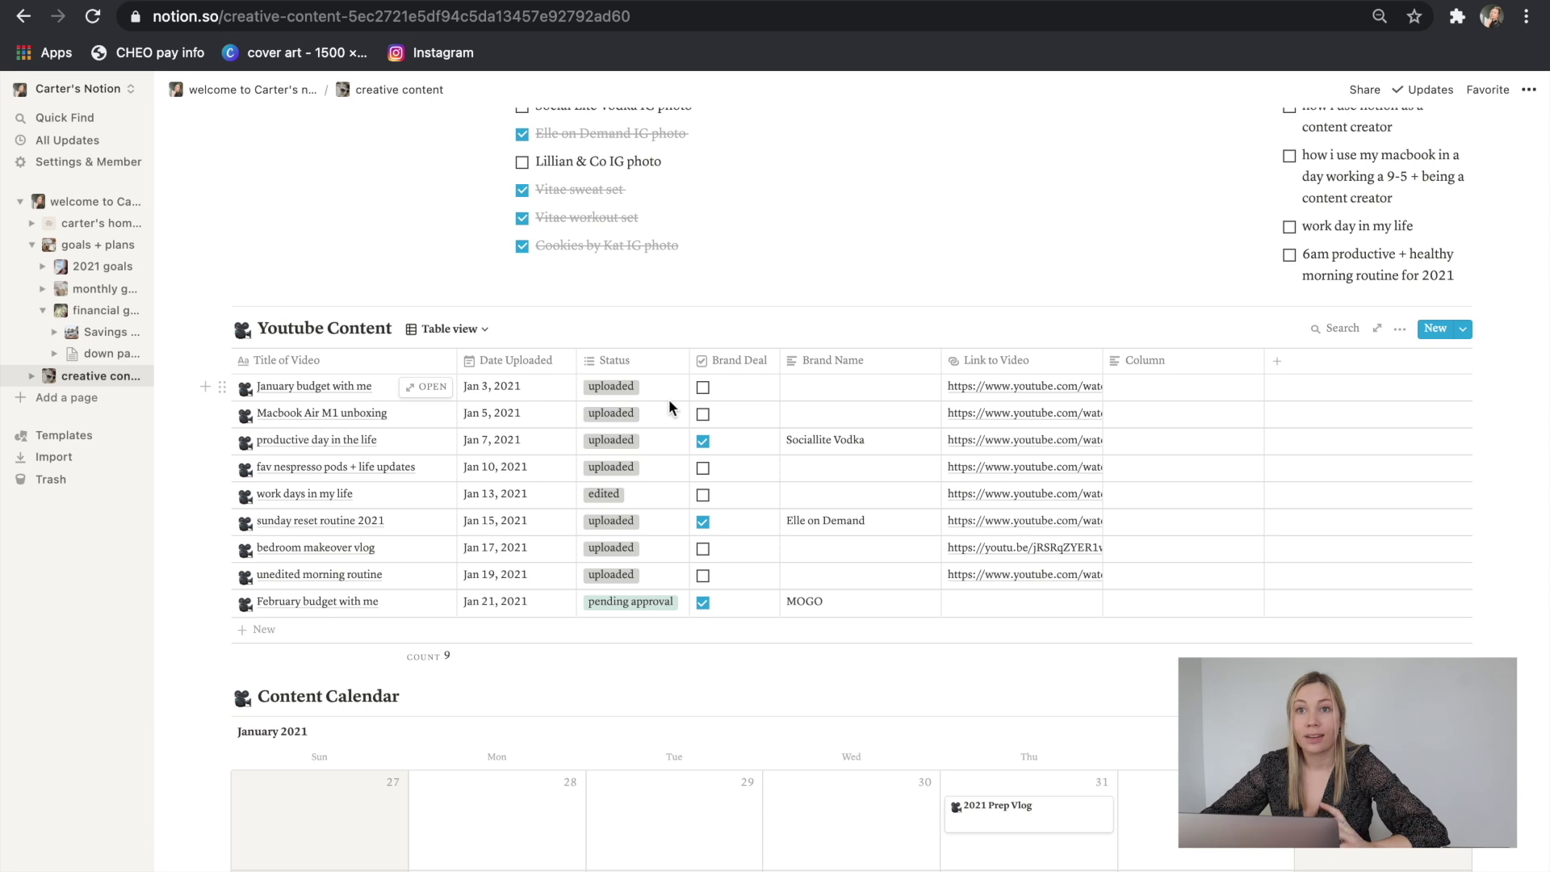
Set the status of work days in my life to uploaded in the Youtube Content table.
{"action": "left_click", "coordinate": [630, 496]}
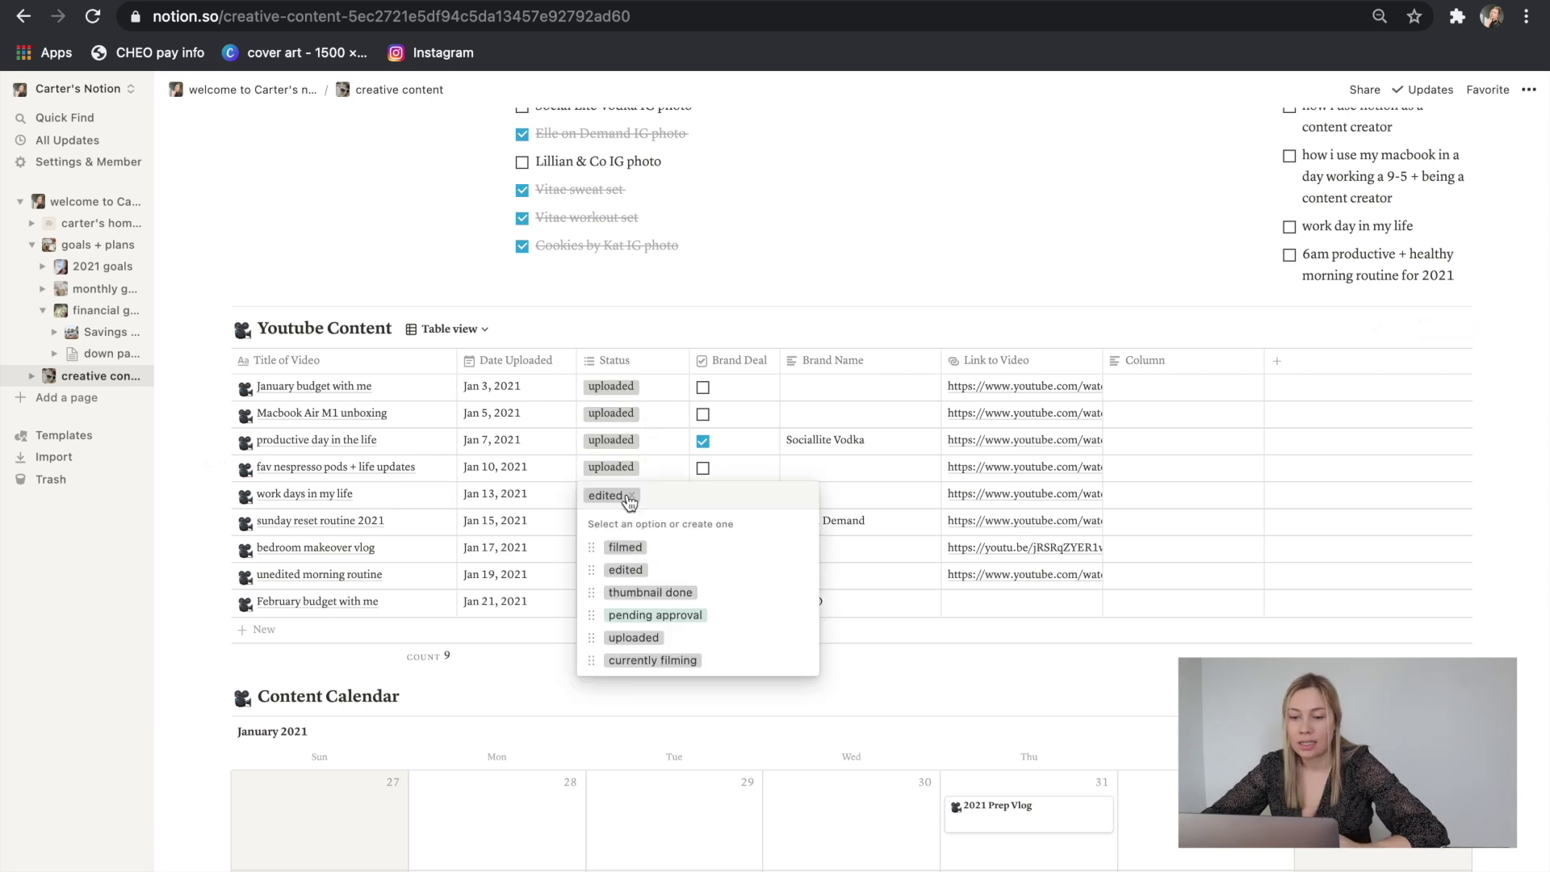
{"action": "left_click", "coordinate": [634, 638]}
{"action": "left_click", "coordinate": [229, 619]}
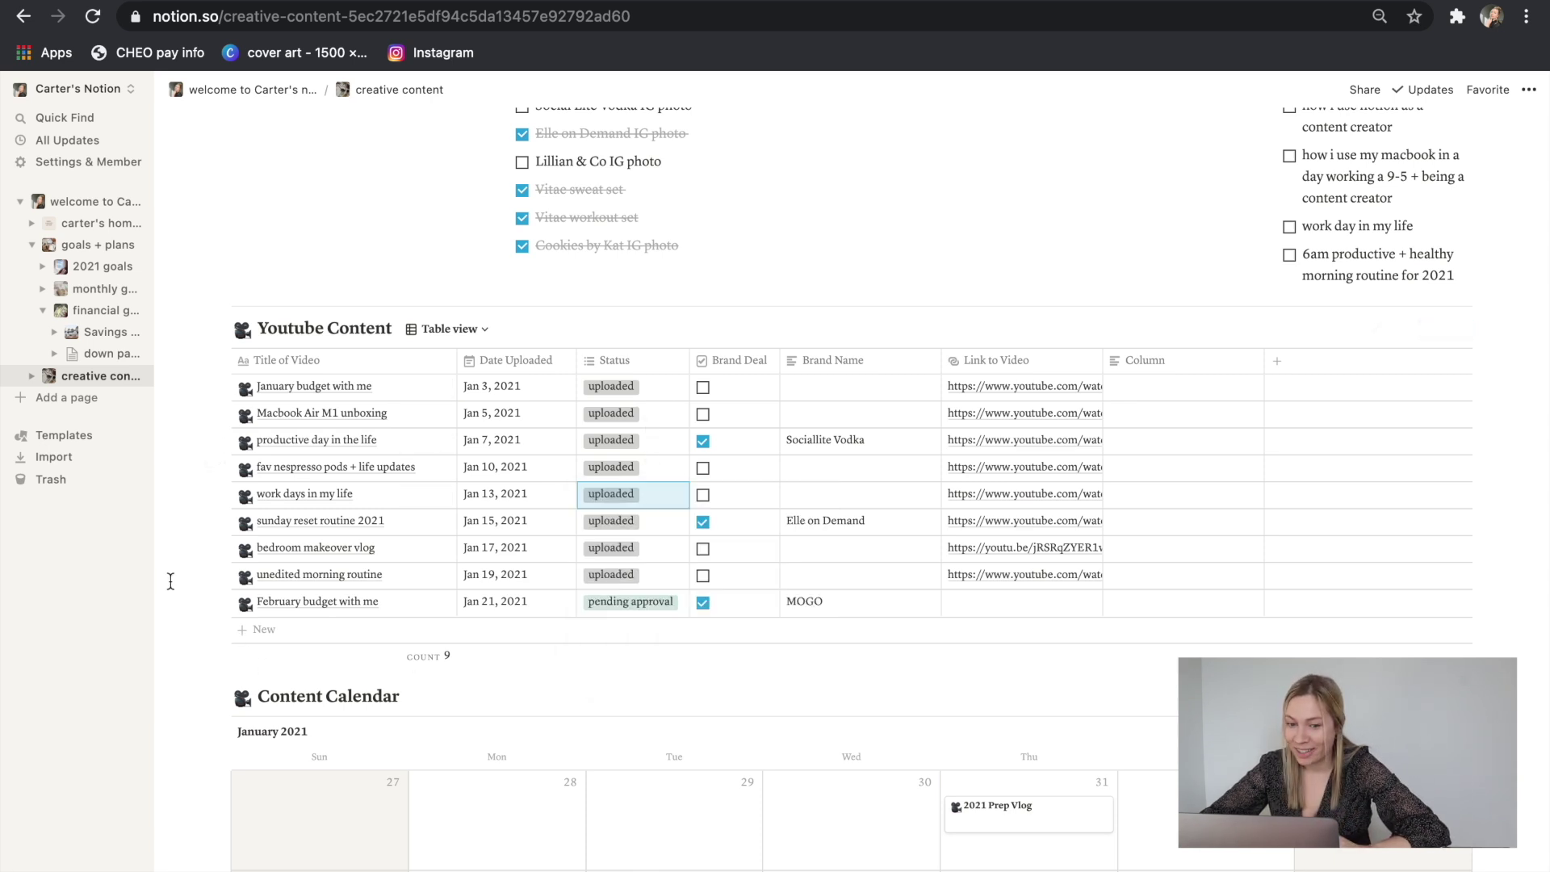
Review the January 2021 Content Calendar and the Podcast Content table on the creative content page.
{"action": "scroll", "coordinate": [266, 678], "scroll_direction": "down", "scroll_amount": 10}
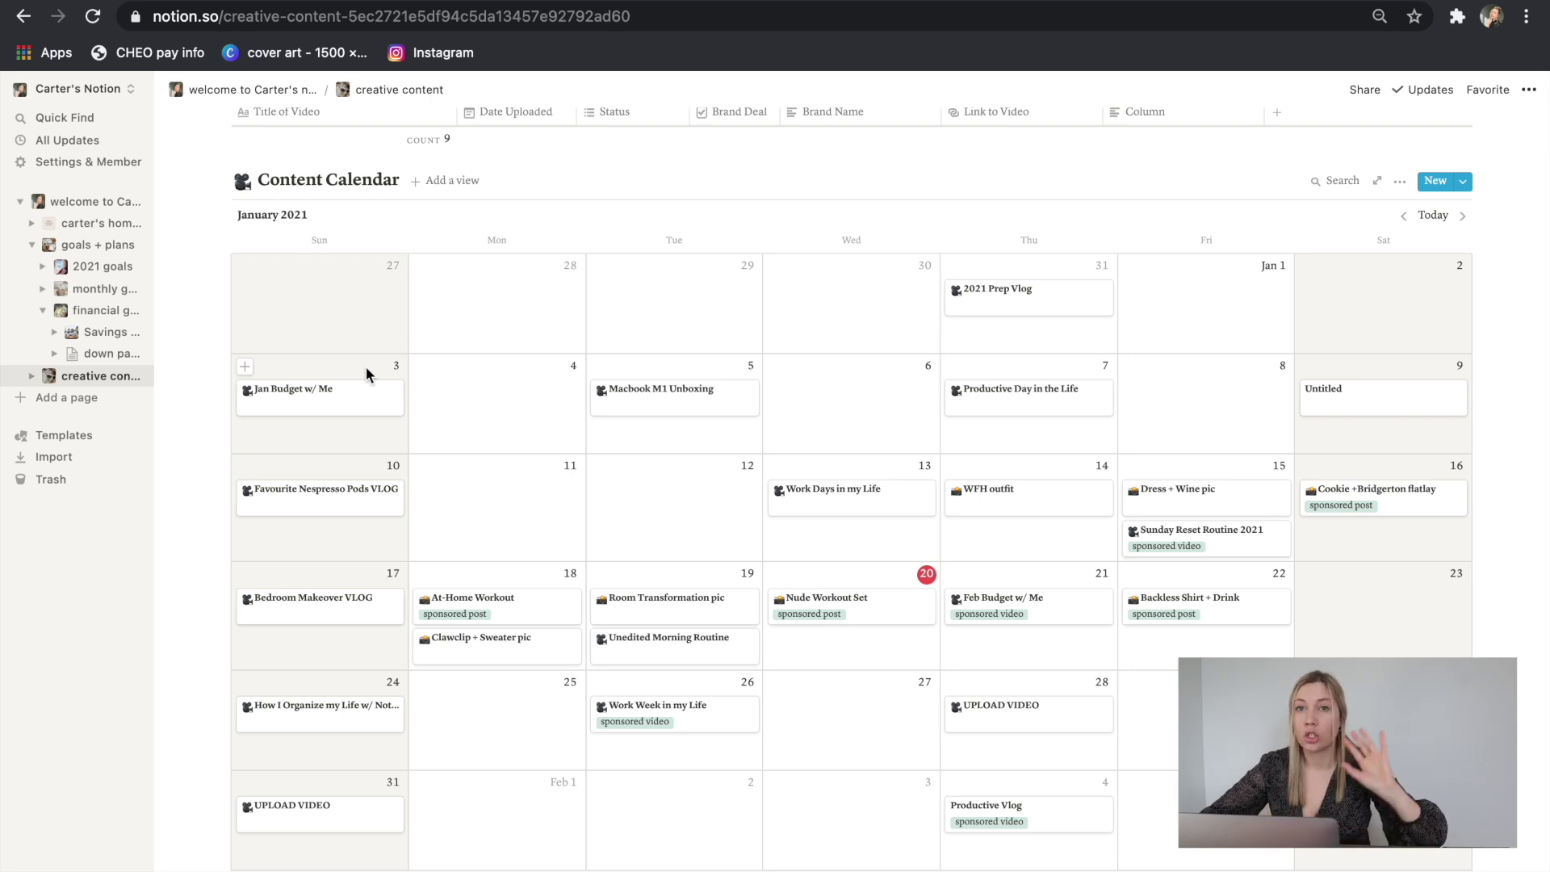
{"action": "scroll", "coordinate": [754, 740], "scroll_direction": "down", "scroll_amount": 1}
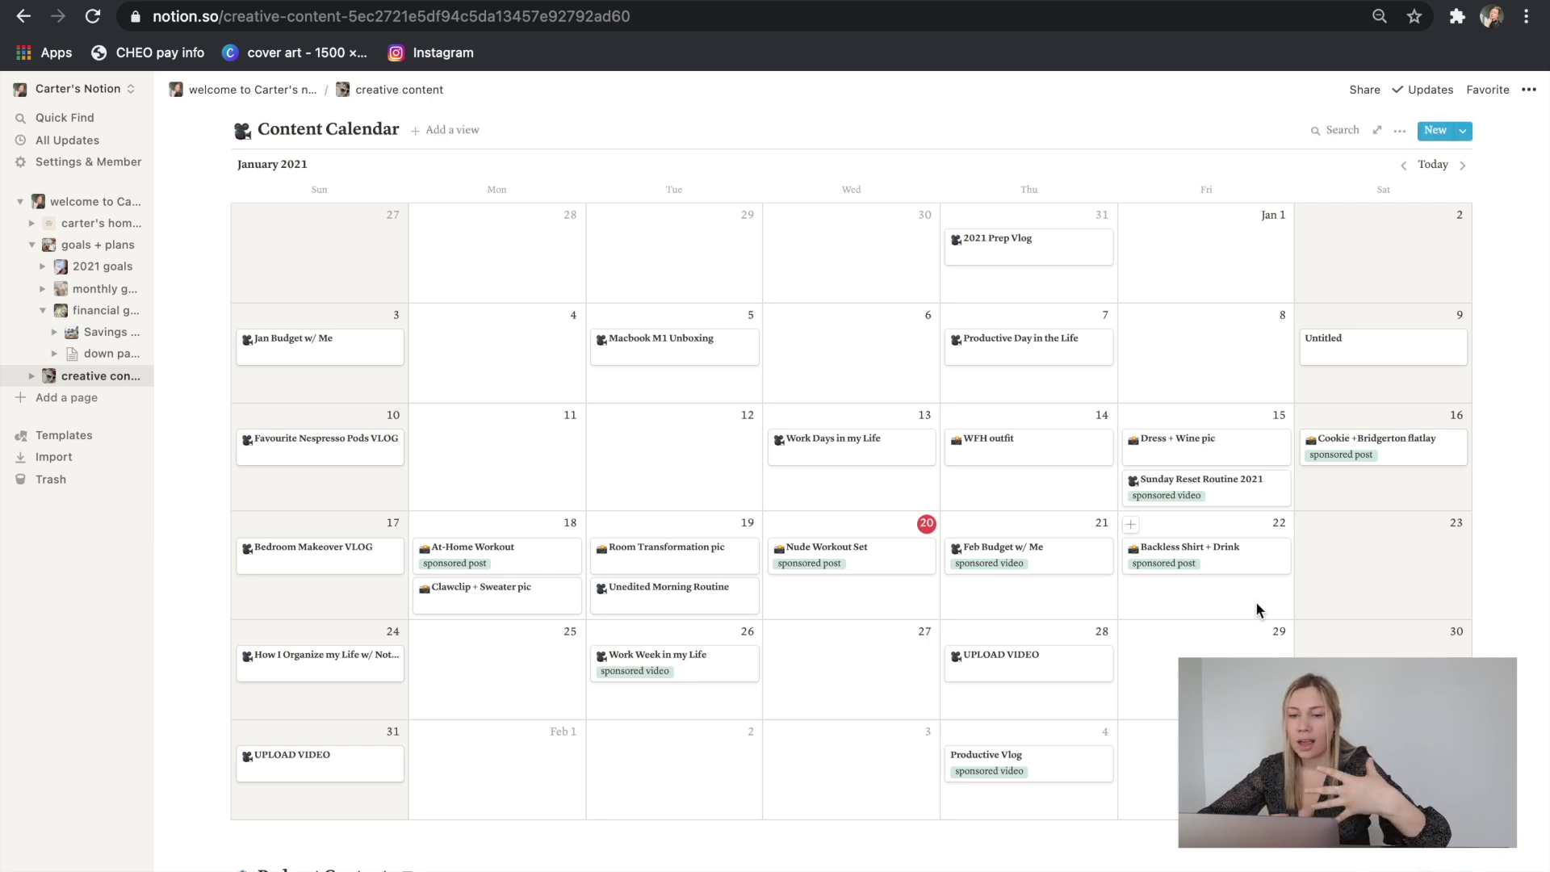
{"action": "scroll", "coordinate": [1072, 448], "scroll_direction": "down", "scroll_amount": 2}
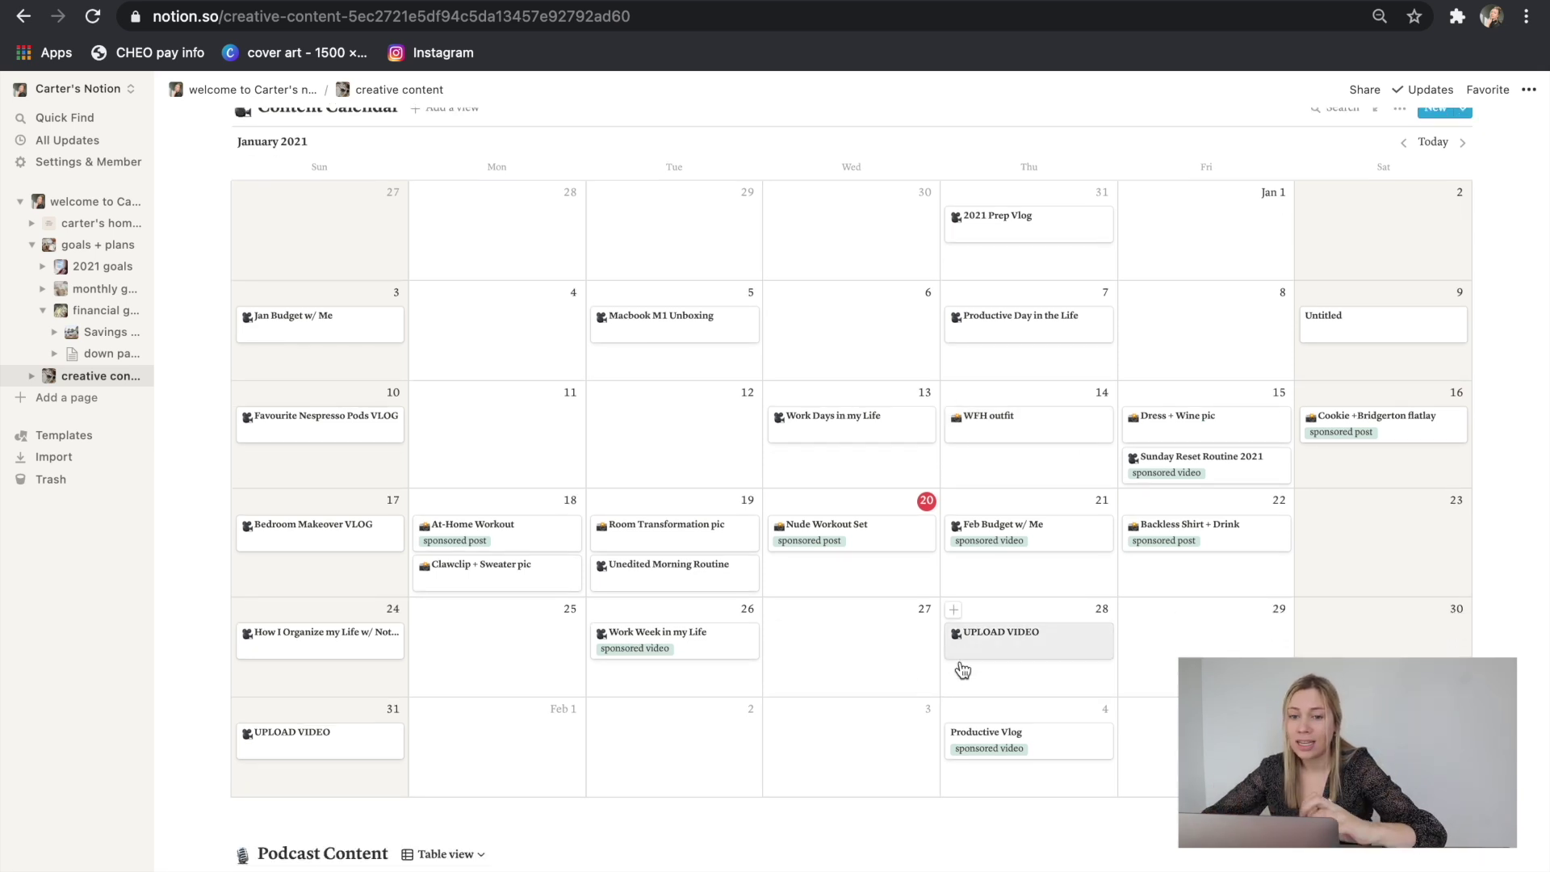
{"action": "scroll", "coordinate": [832, 727], "scroll_direction": "up", "scroll_amount": 2}
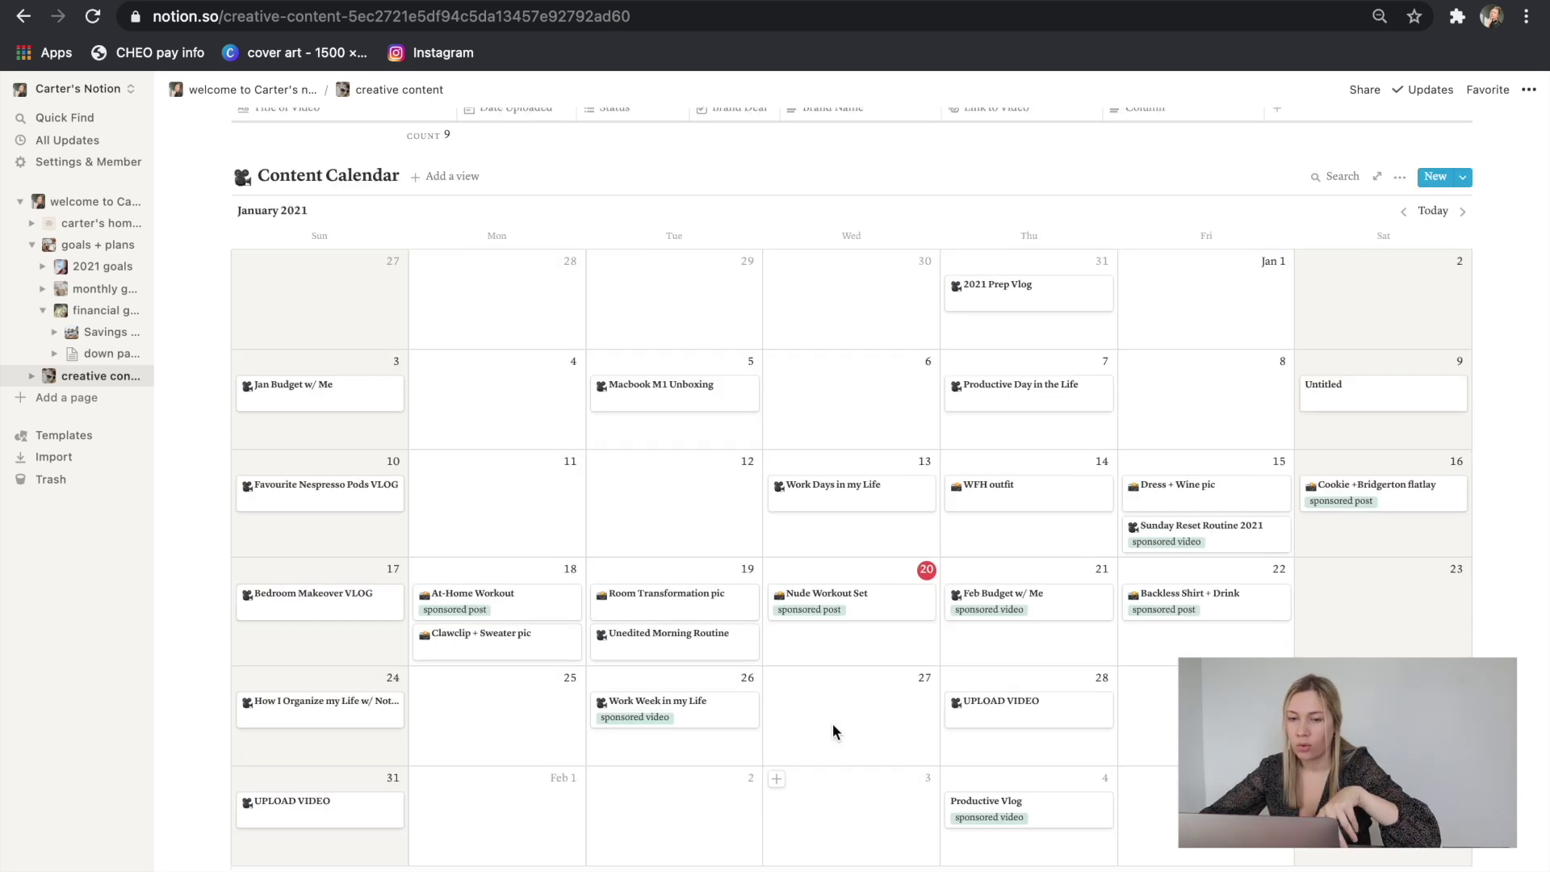
{"action": "scroll", "coordinate": [832, 723], "scroll_direction": "down", "scroll_amount": 5}
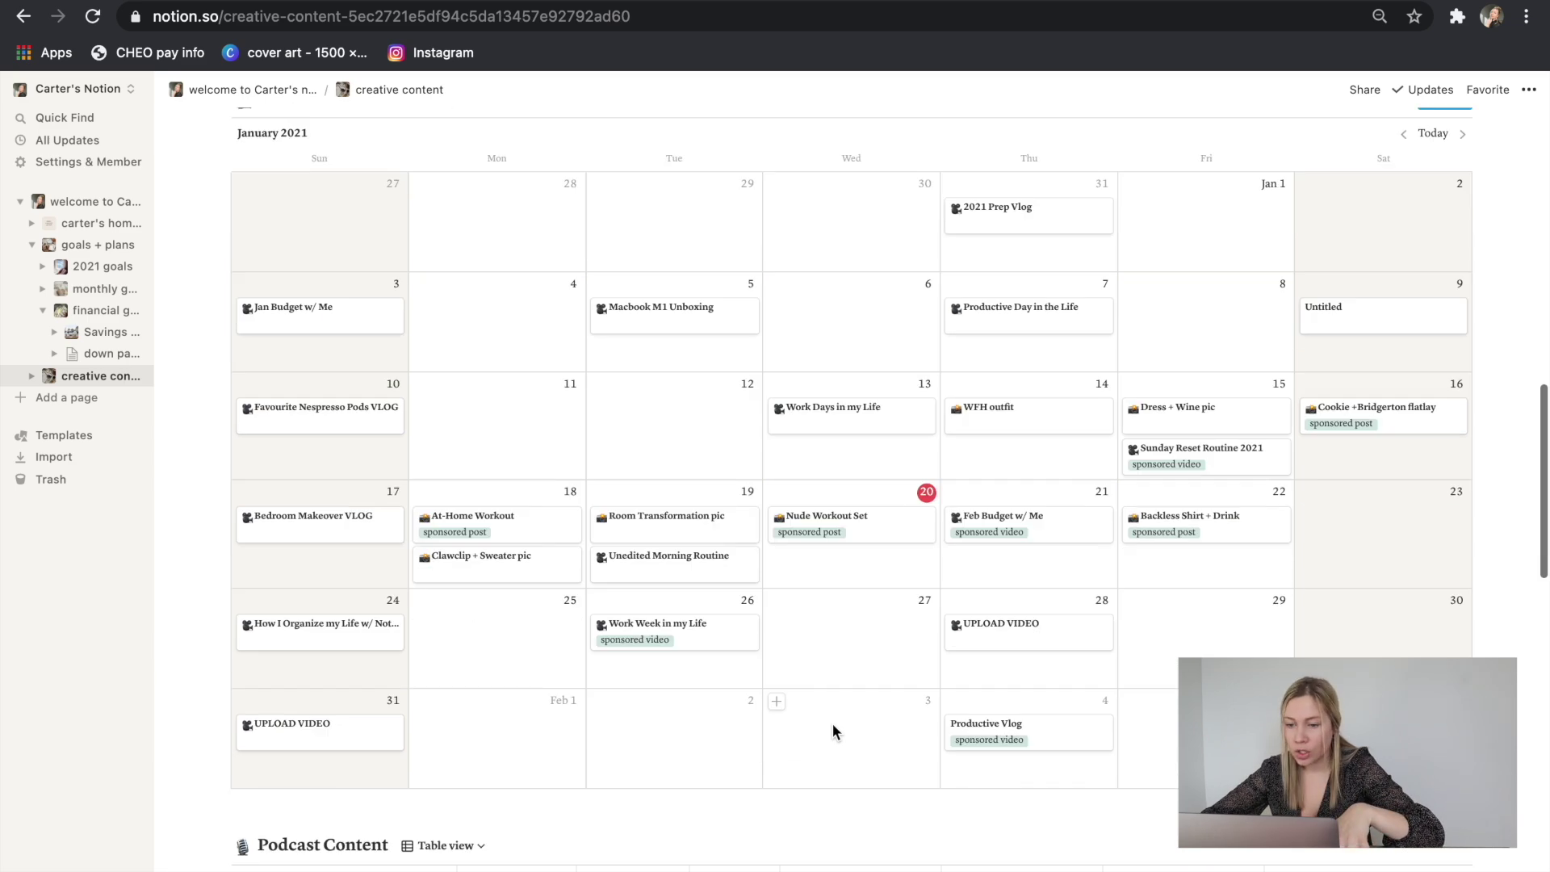
{"action": "scroll", "coordinate": [831, 724], "scroll_direction": "up", "scroll_amount": 4}
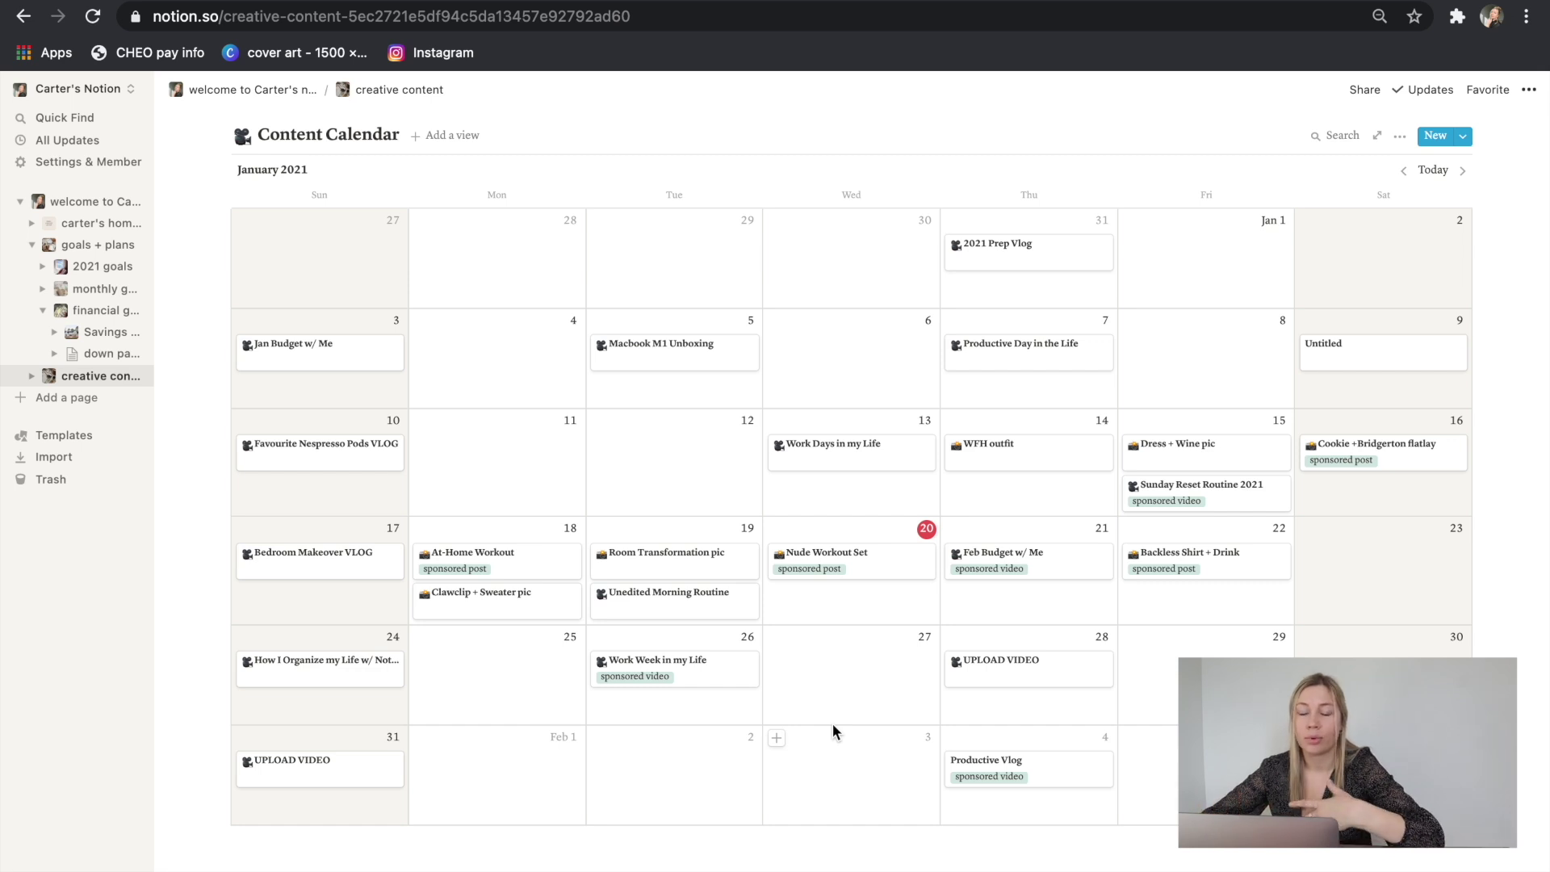
{"action": "scroll", "coordinate": [832, 723], "scroll_direction": "down", "scroll_amount": 5}
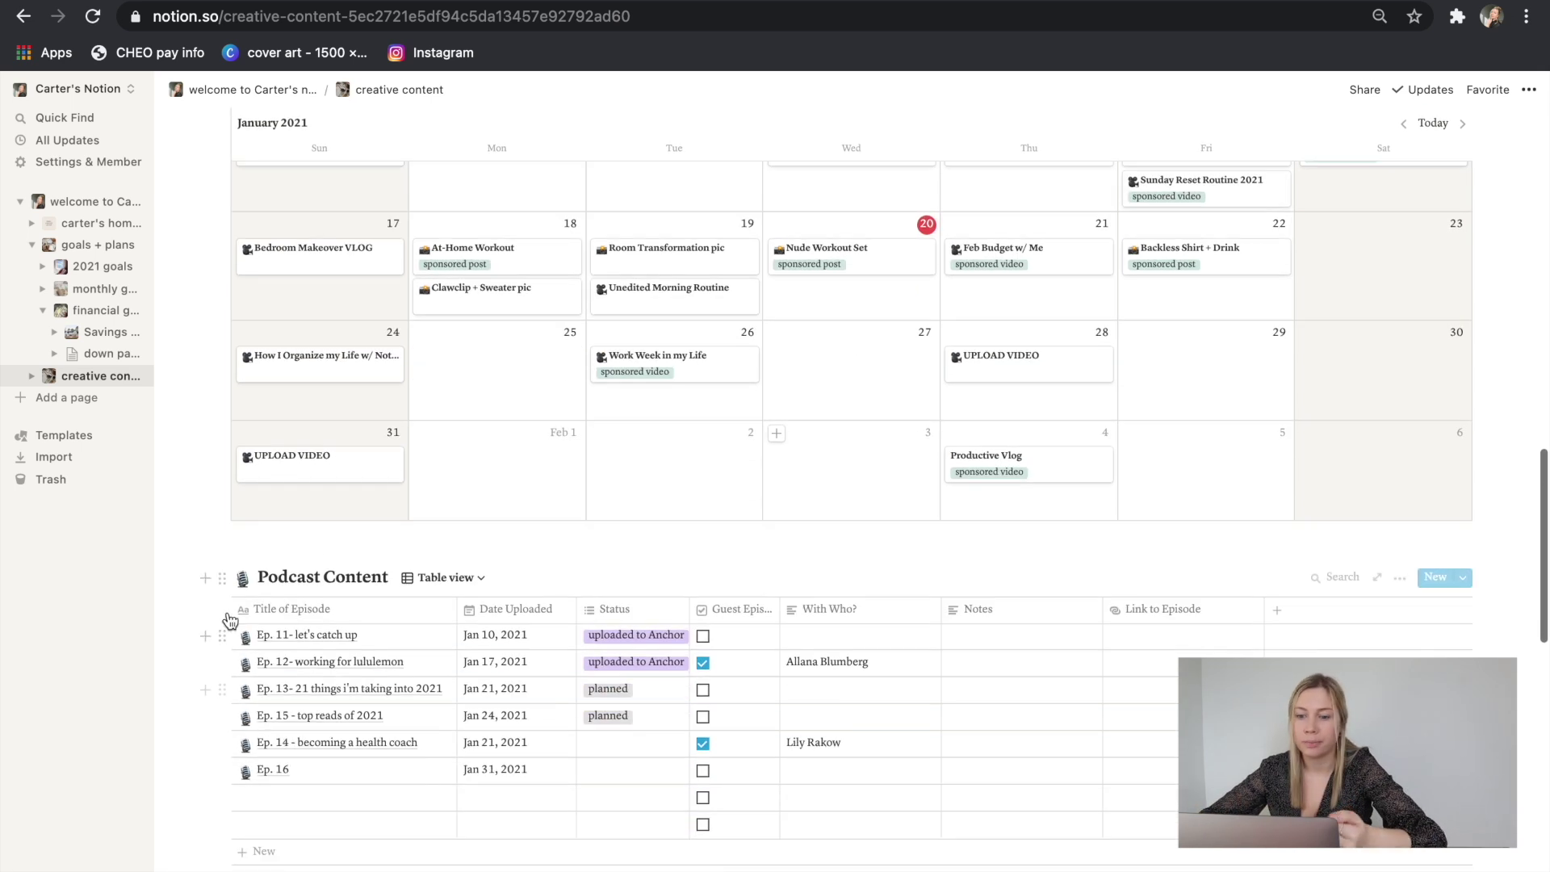
{"action": "scroll", "coordinate": [278, 676], "scroll_direction": "down", "scroll_amount": 2}
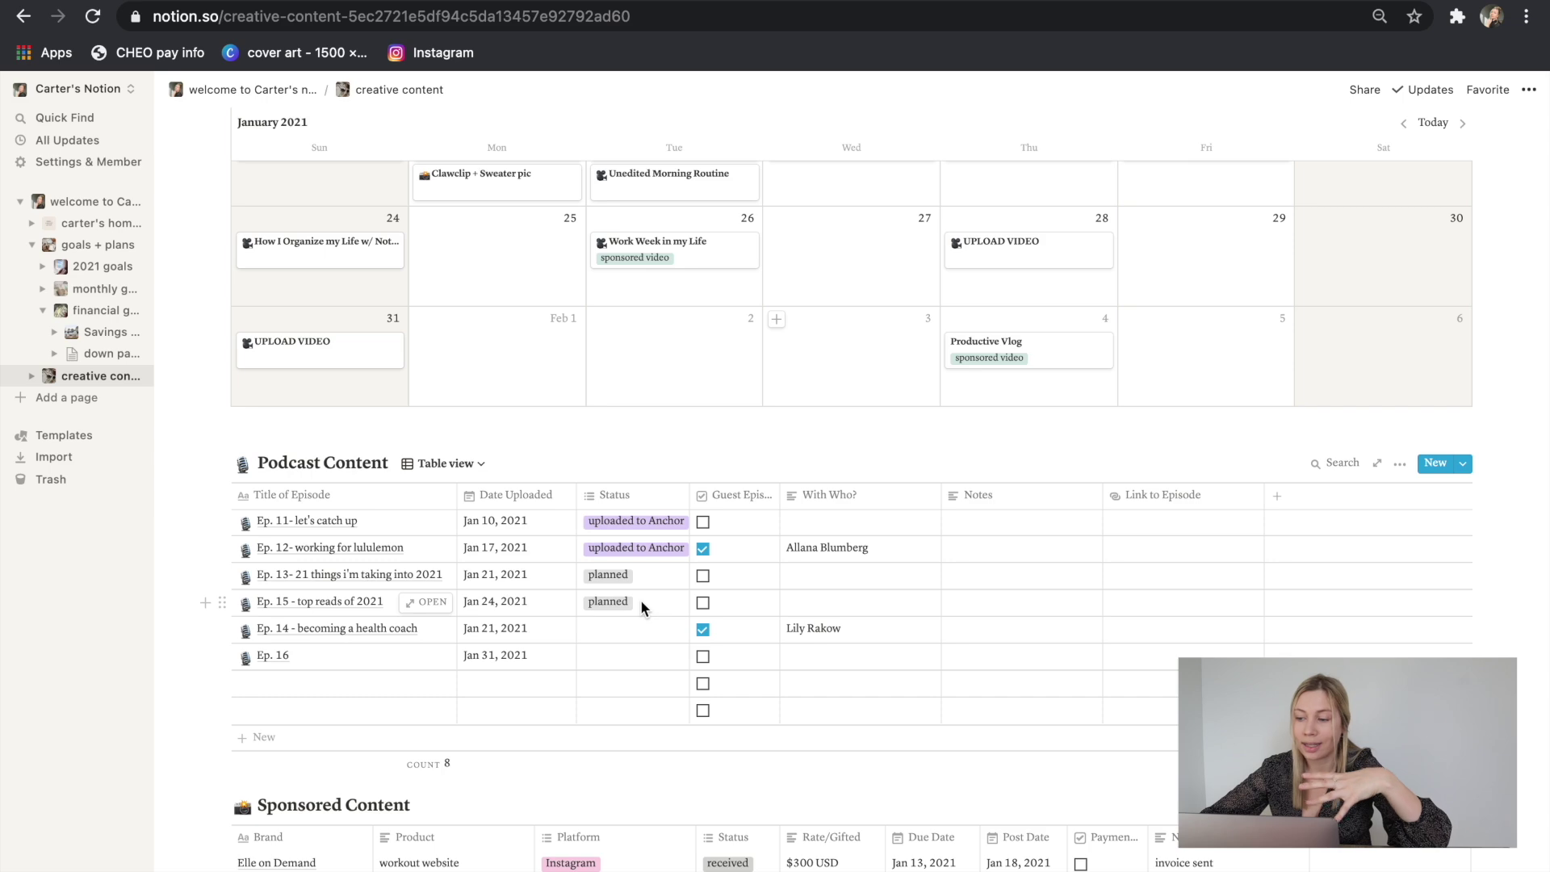
Review the Sponsored Content table, including the notes for the House of Routine and Eclipse campaigns.
{"action": "scroll", "coordinate": [641, 599], "scroll_direction": "down", "scroll_amount": 5}
{"action": "scroll", "coordinate": [641, 601], "scroll_direction": "down", "scroll_amount": 1}
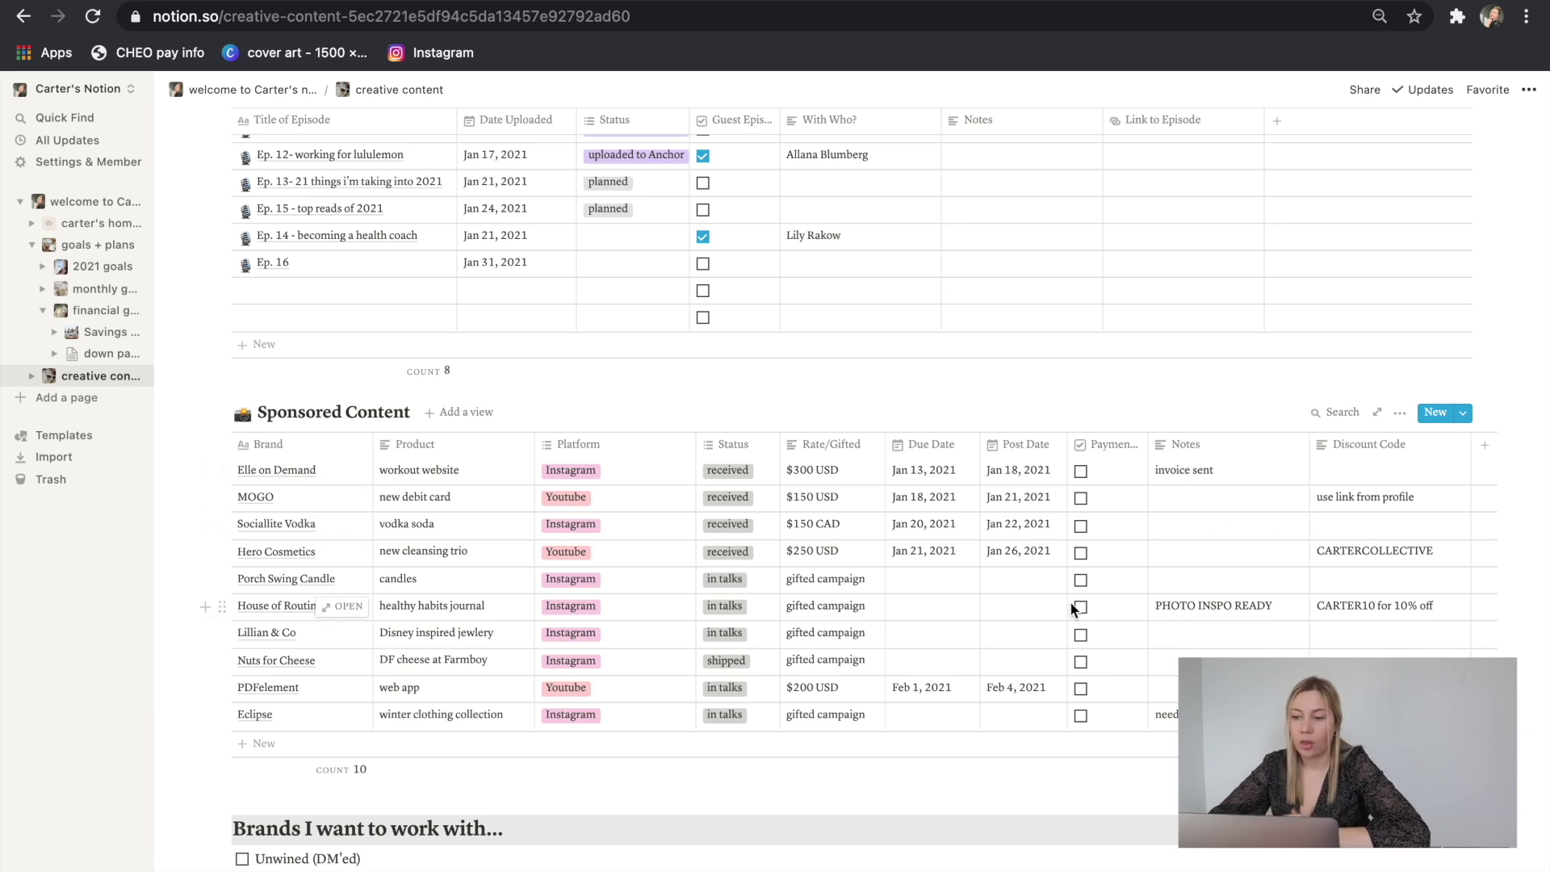
{"action": "left_click", "coordinate": [1232, 615]}
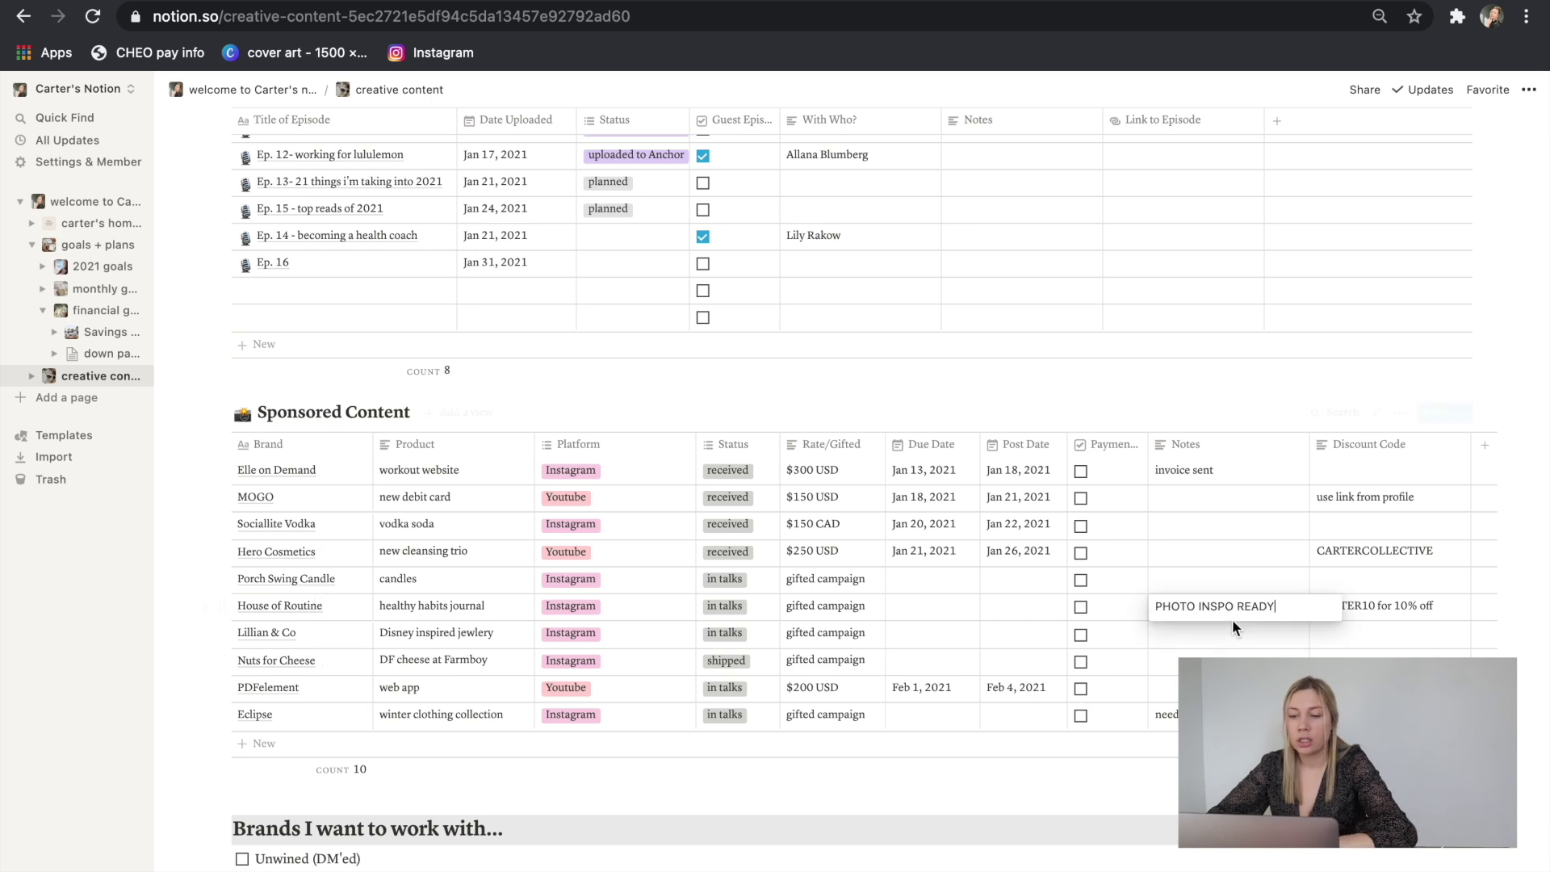
{"action": "key", "text": "Escape"}
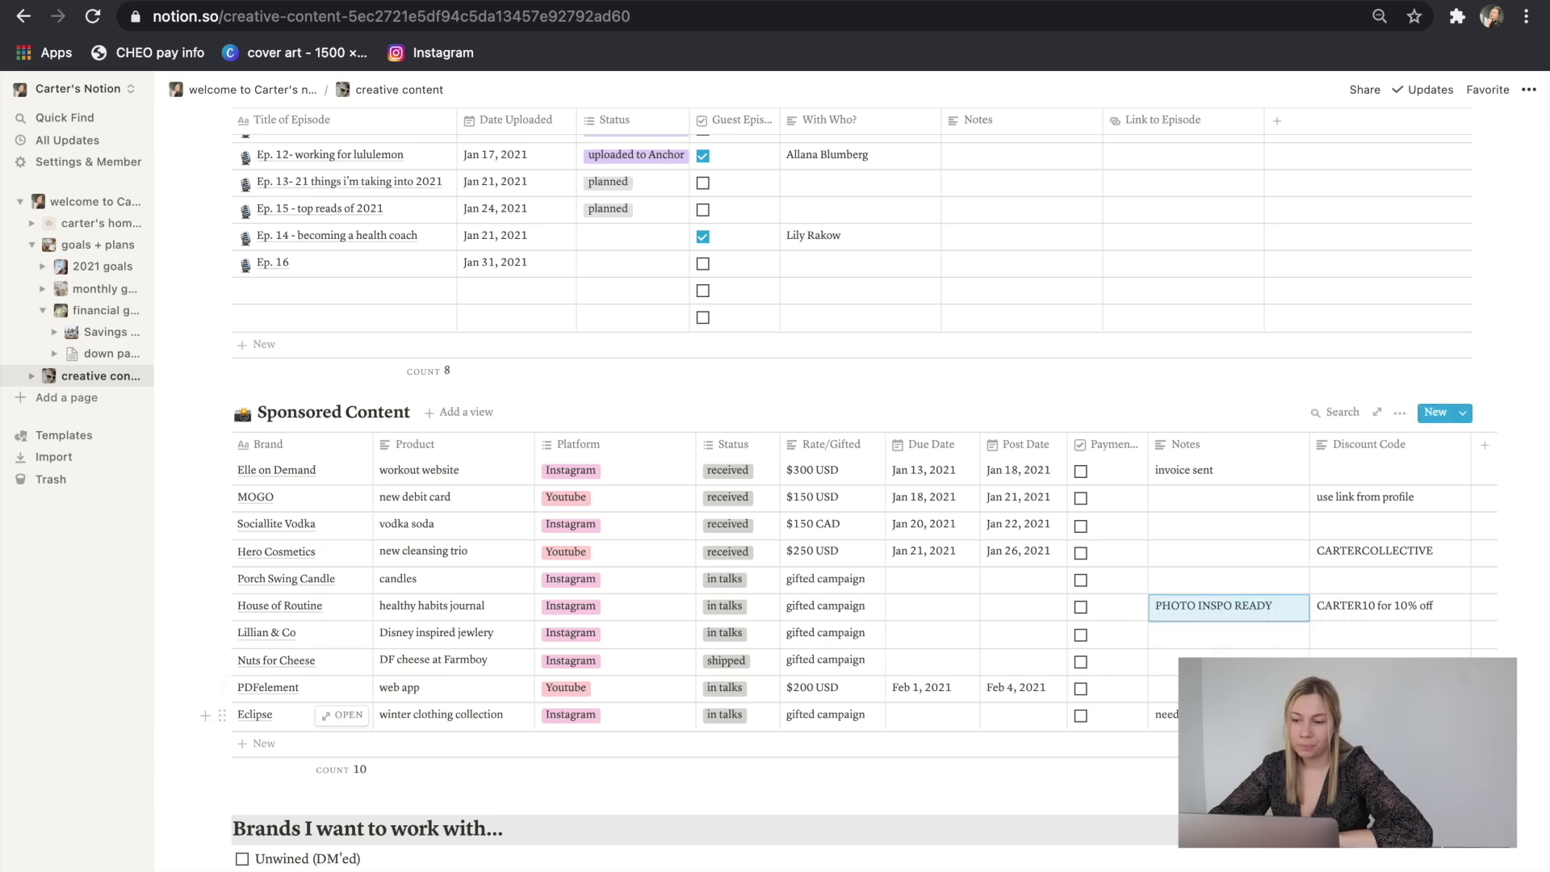
{"action": "left_click", "coordinate": [1243, 715]}
{"action": "key", "text": "Escape"}
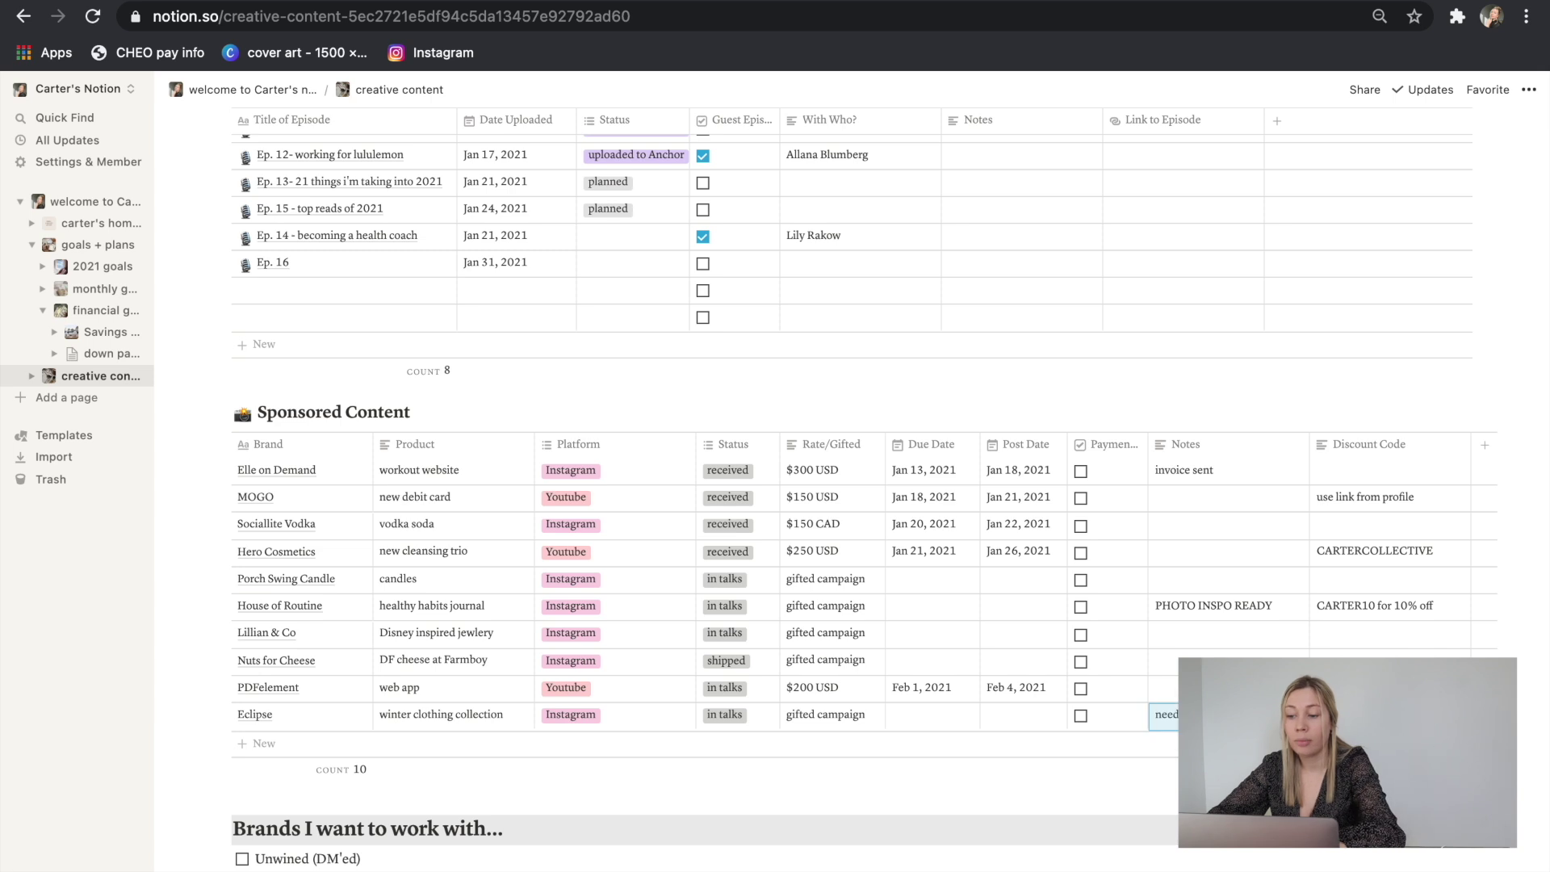
{"action": "scroll", "coordinate": [887, 500], "scroll_direction": "down", "scroll_amount": 1}
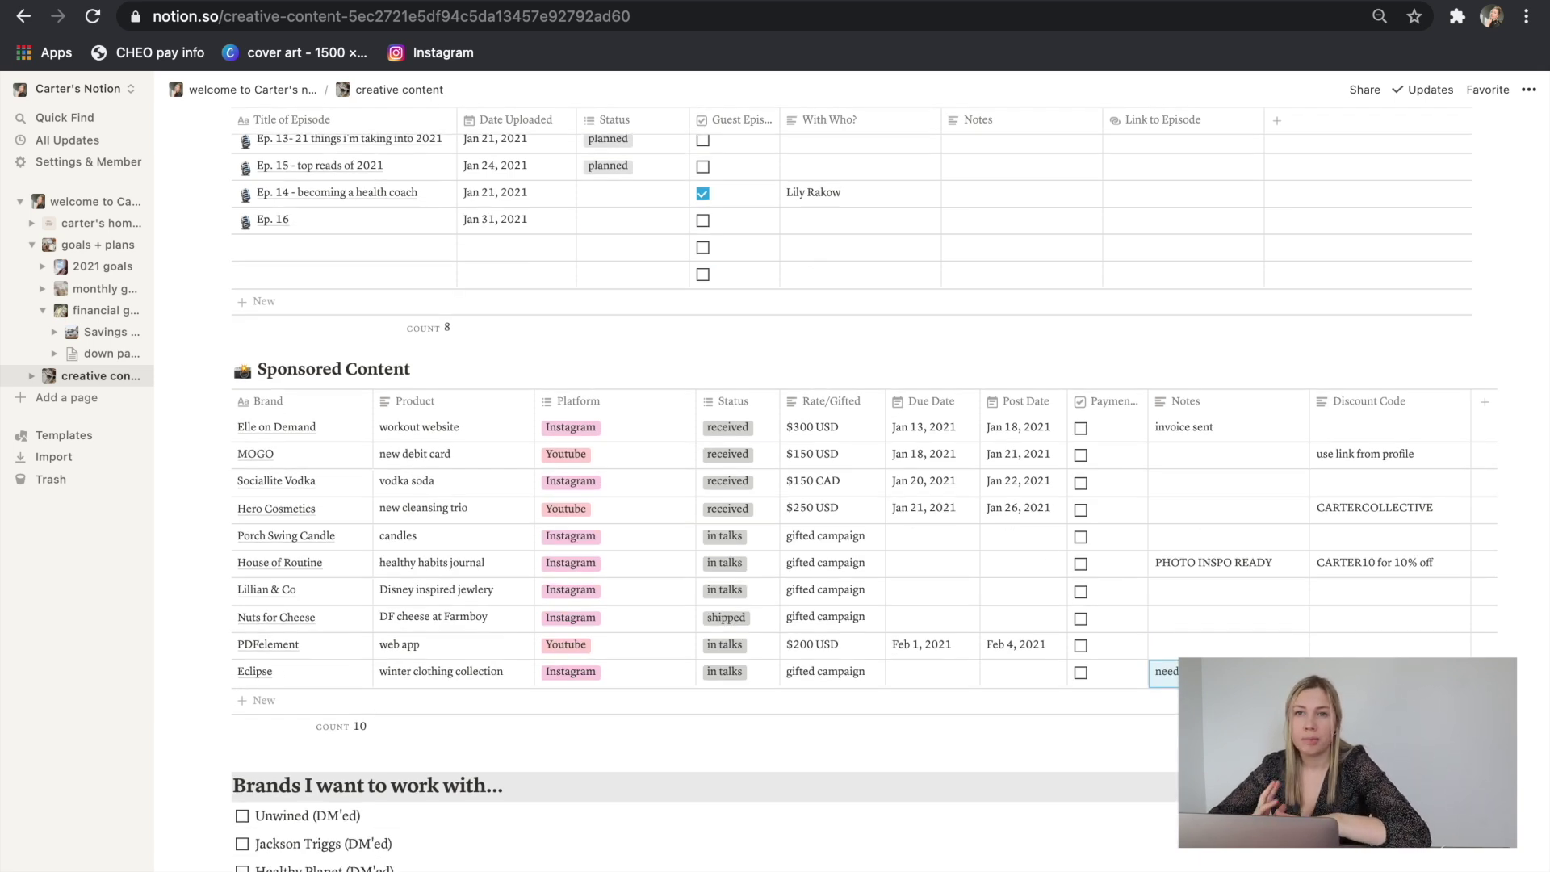
Look over the Brands I want to work with list and the brain dump for Youtube video titles.
{"action": "scroll", "coordinate": [386, 839], "scroll_direction": "down", "scroll_amount": 6}
{"action": "key", "text": "Right"}
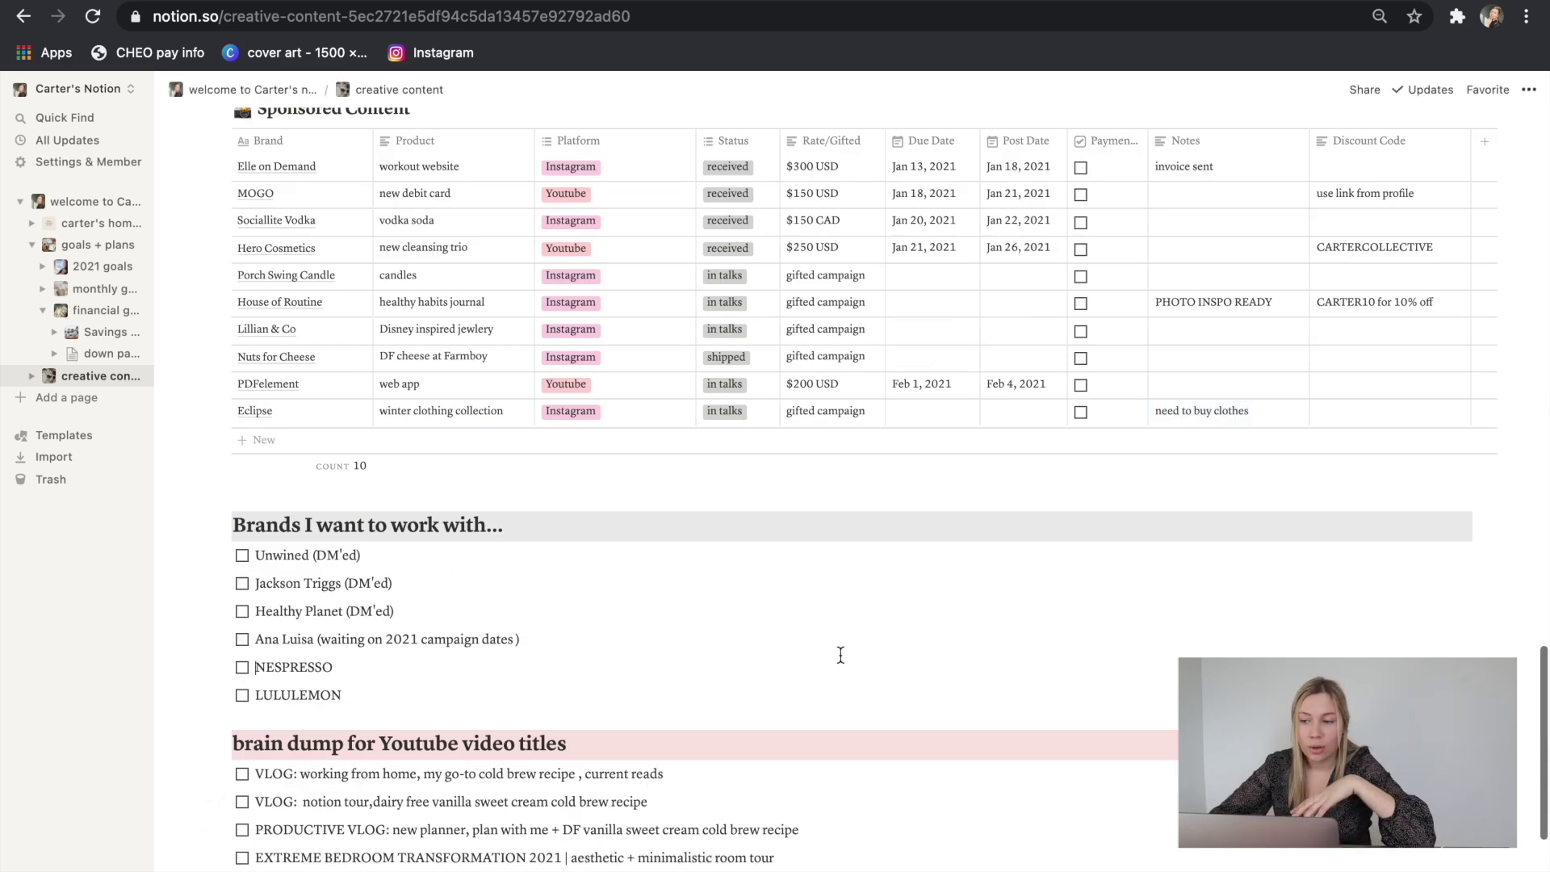
{"action": "scroll", "coordinate": [840, 654], "scroll_direction": "down", "scroll_amount": 7}
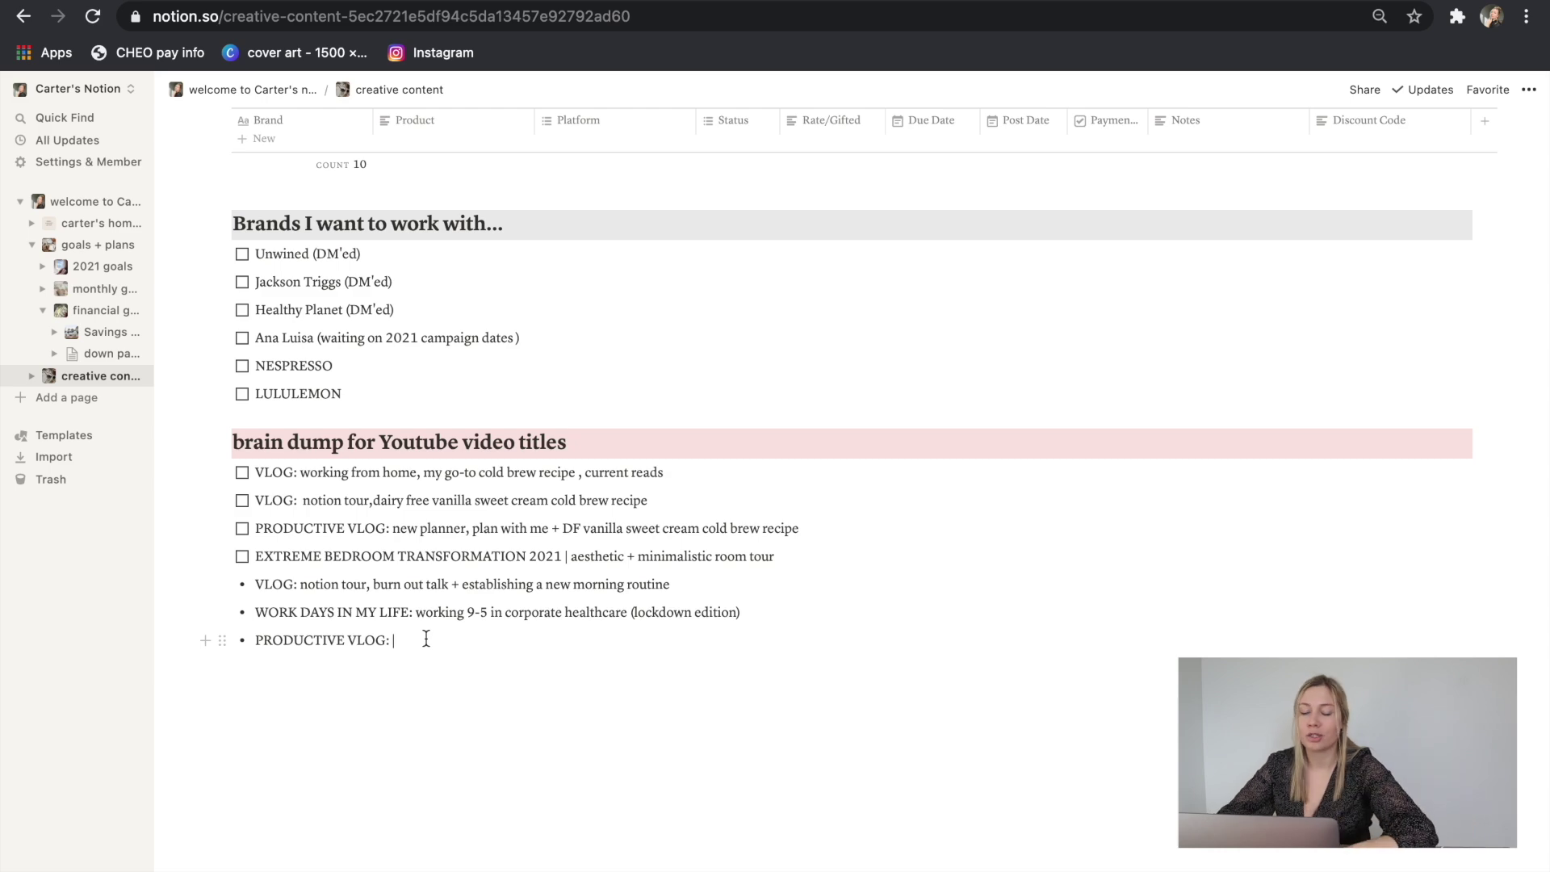
Open the brain dump page from the creative content directory and review its video ideas by category, from home videos and routines to finances.
{"action": "scroll", "coordinate": [716, 656], "scroll_direction": "up", "scroll_amount": 1}
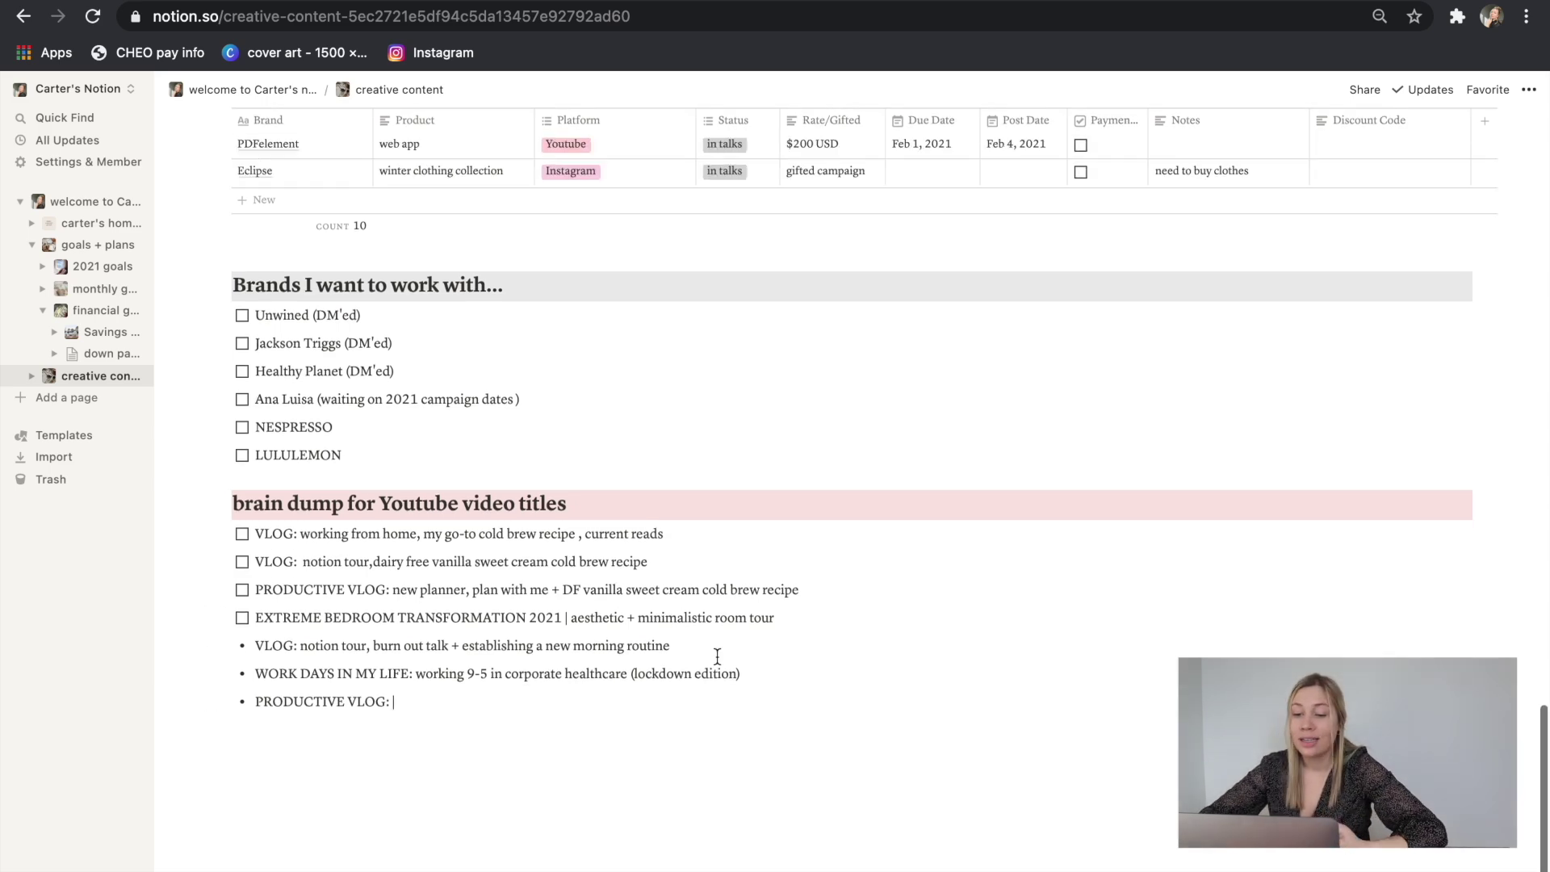
{"action": "scroll", "coordinate": [717, 657], "scroll_direction": "up", "scroll_amount": 20}
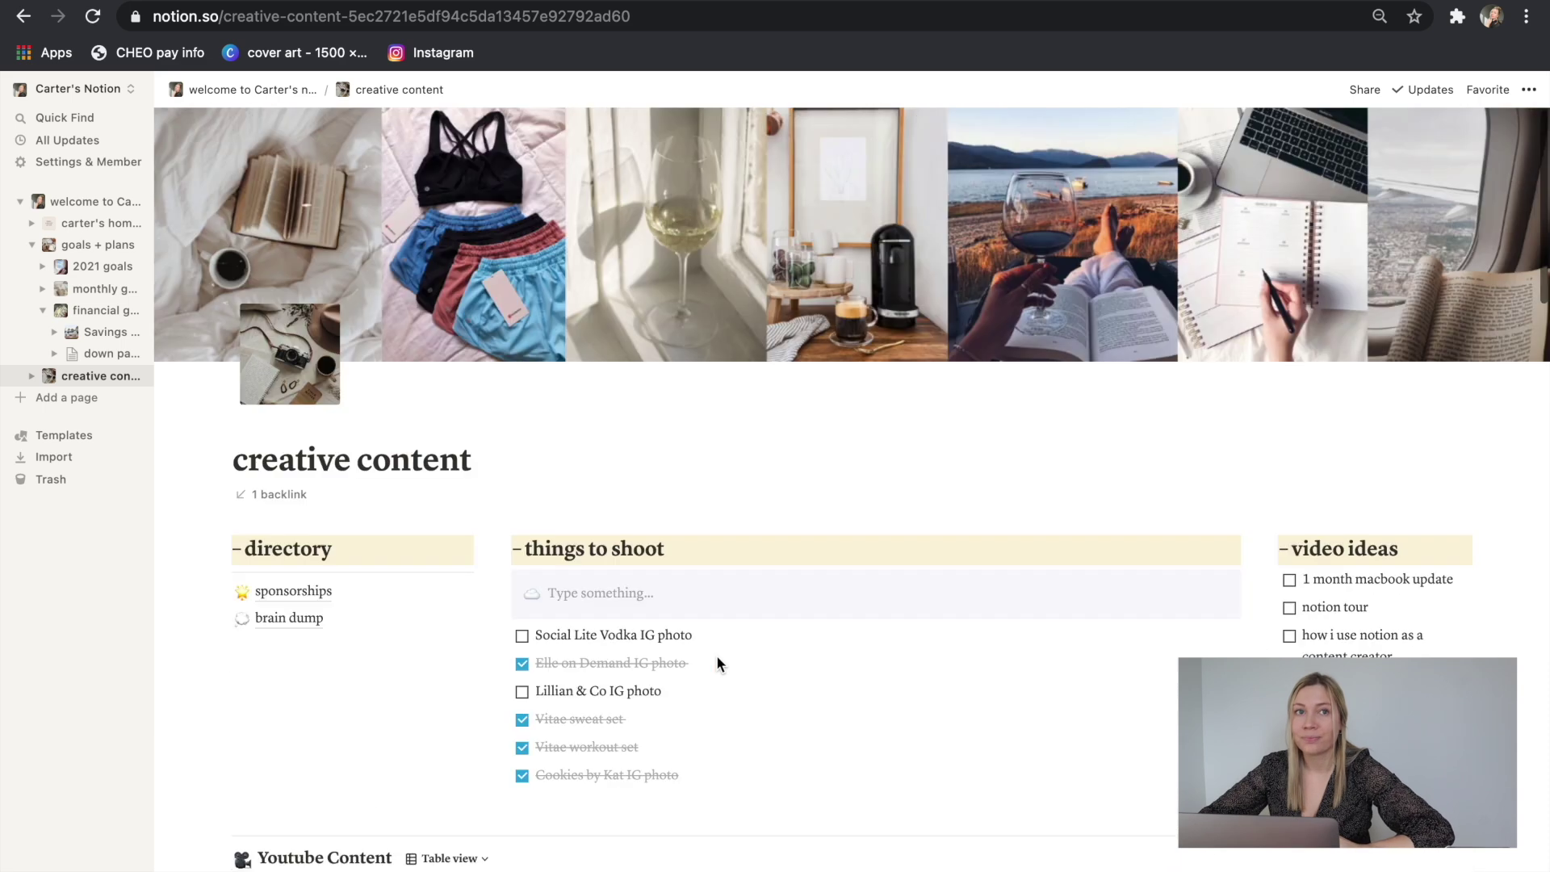
{"action": "left_click", "coordinate": [287, 628]}
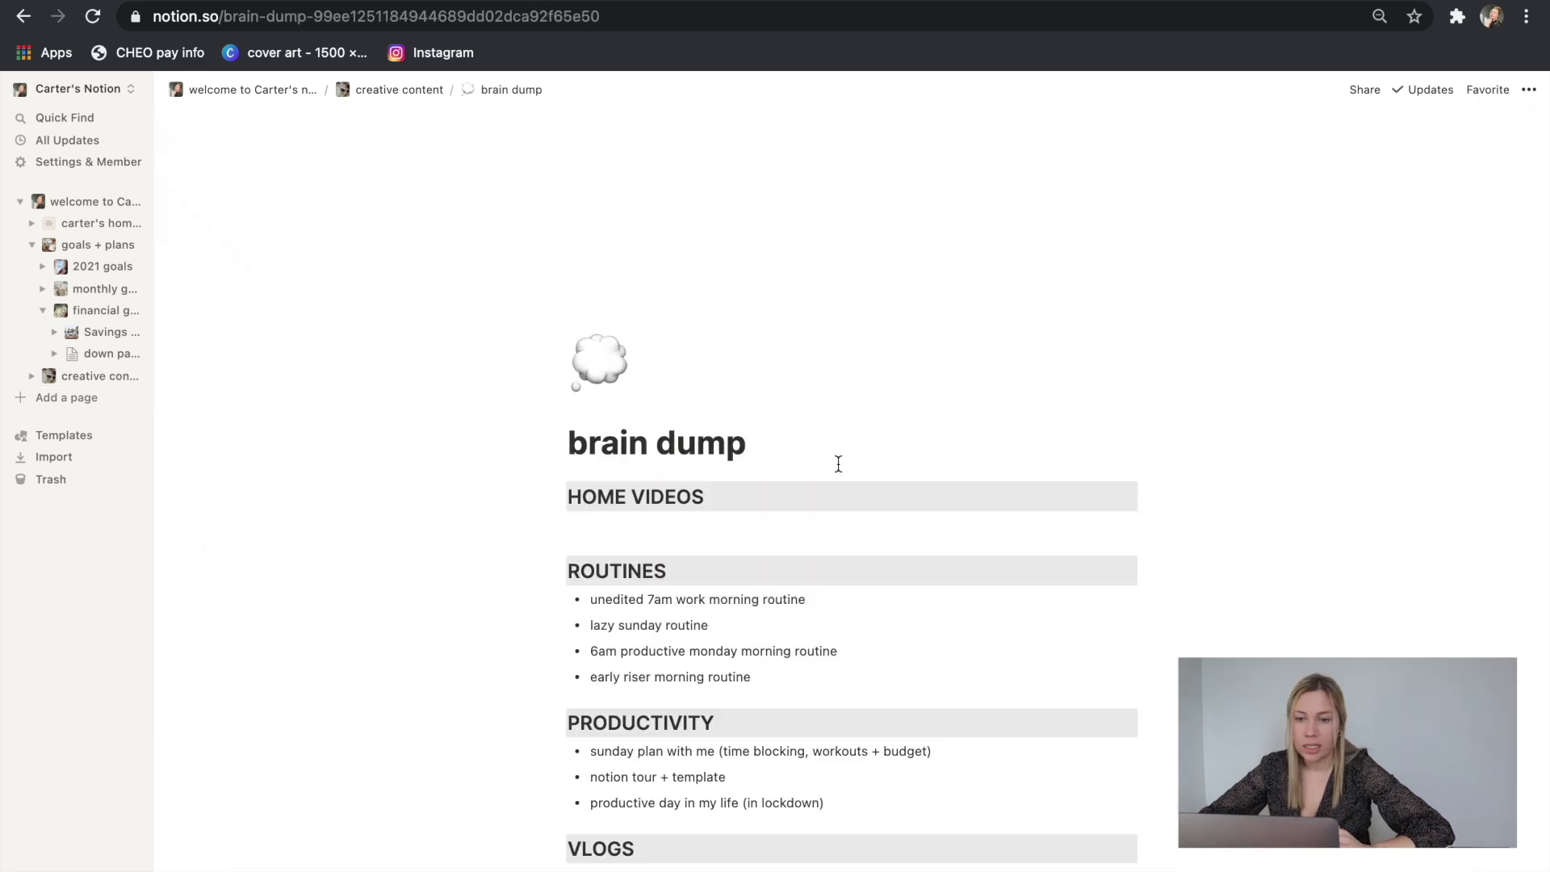
{"action": "scroll", "coordinate": [838, 463], "scroll_direction": "down", "scroll_amount": 3}
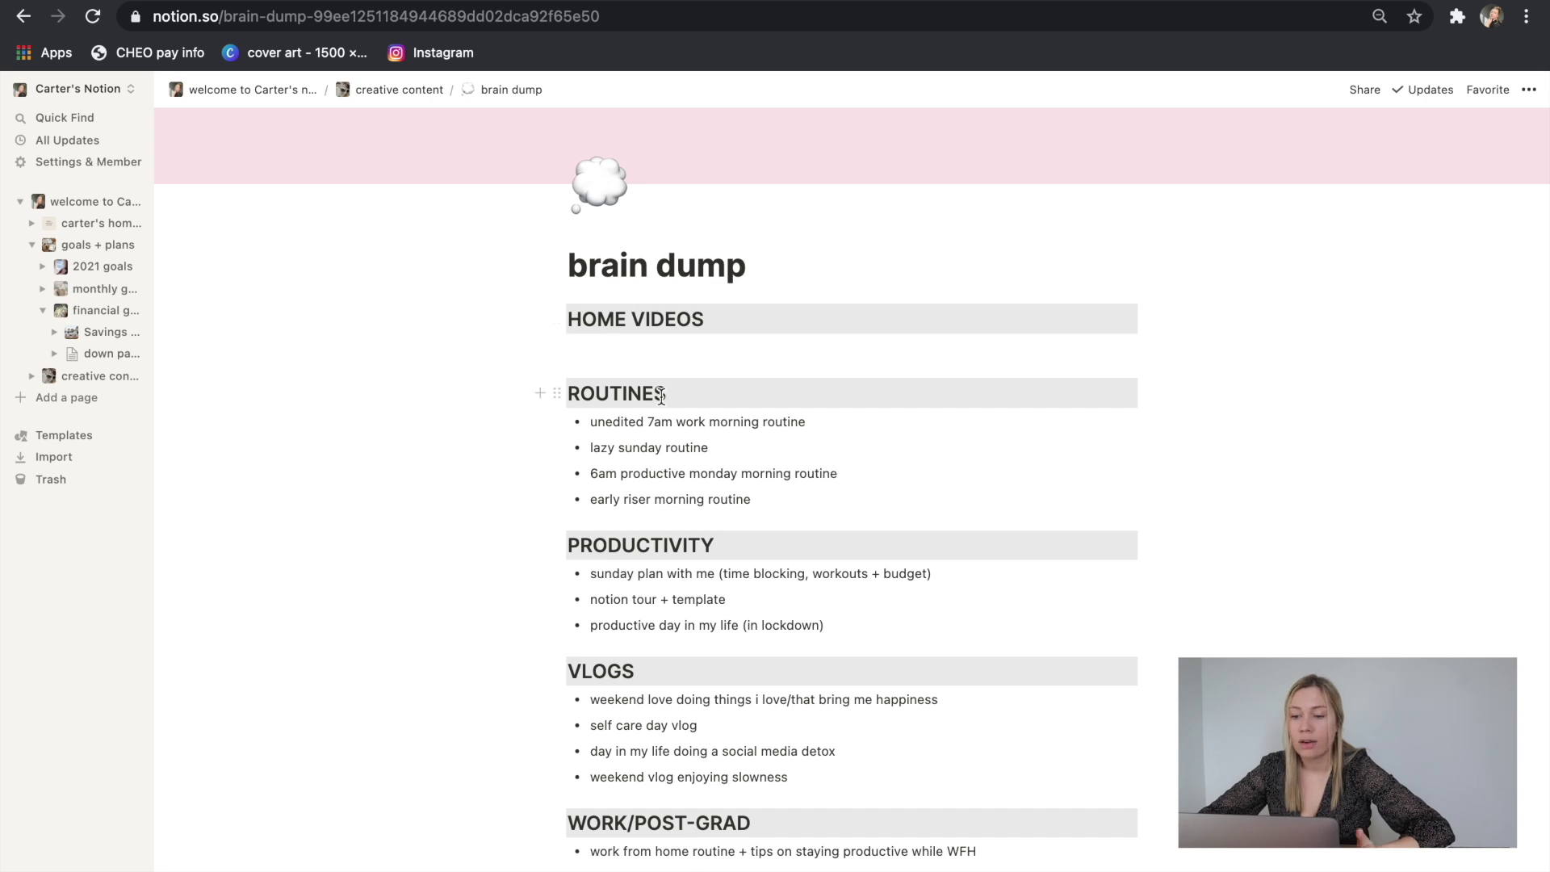
{"action": "scroll", "coordinate": [695, 547], "scroll_direction": "down", "scroll_amount": 5}
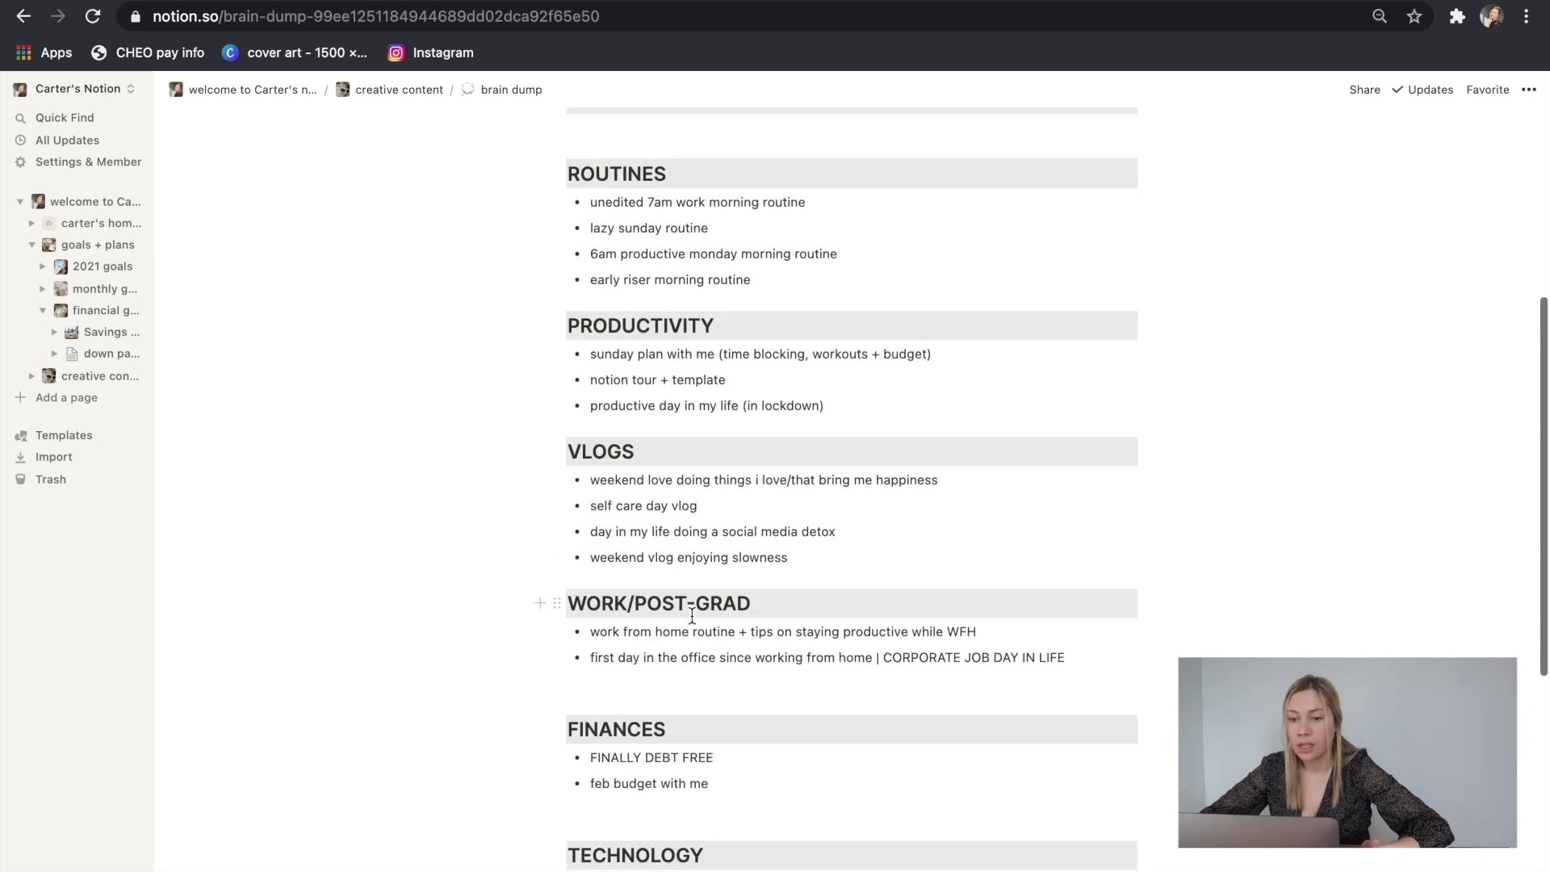
{"action": "scroll", "coordinate": [719, 780], "scroll_direction": "down", "scroll_amount": 2}
{"action": "scroll", "coordinate": [719, 779], "scroll_direction": "up", "scroll_amount": 5}
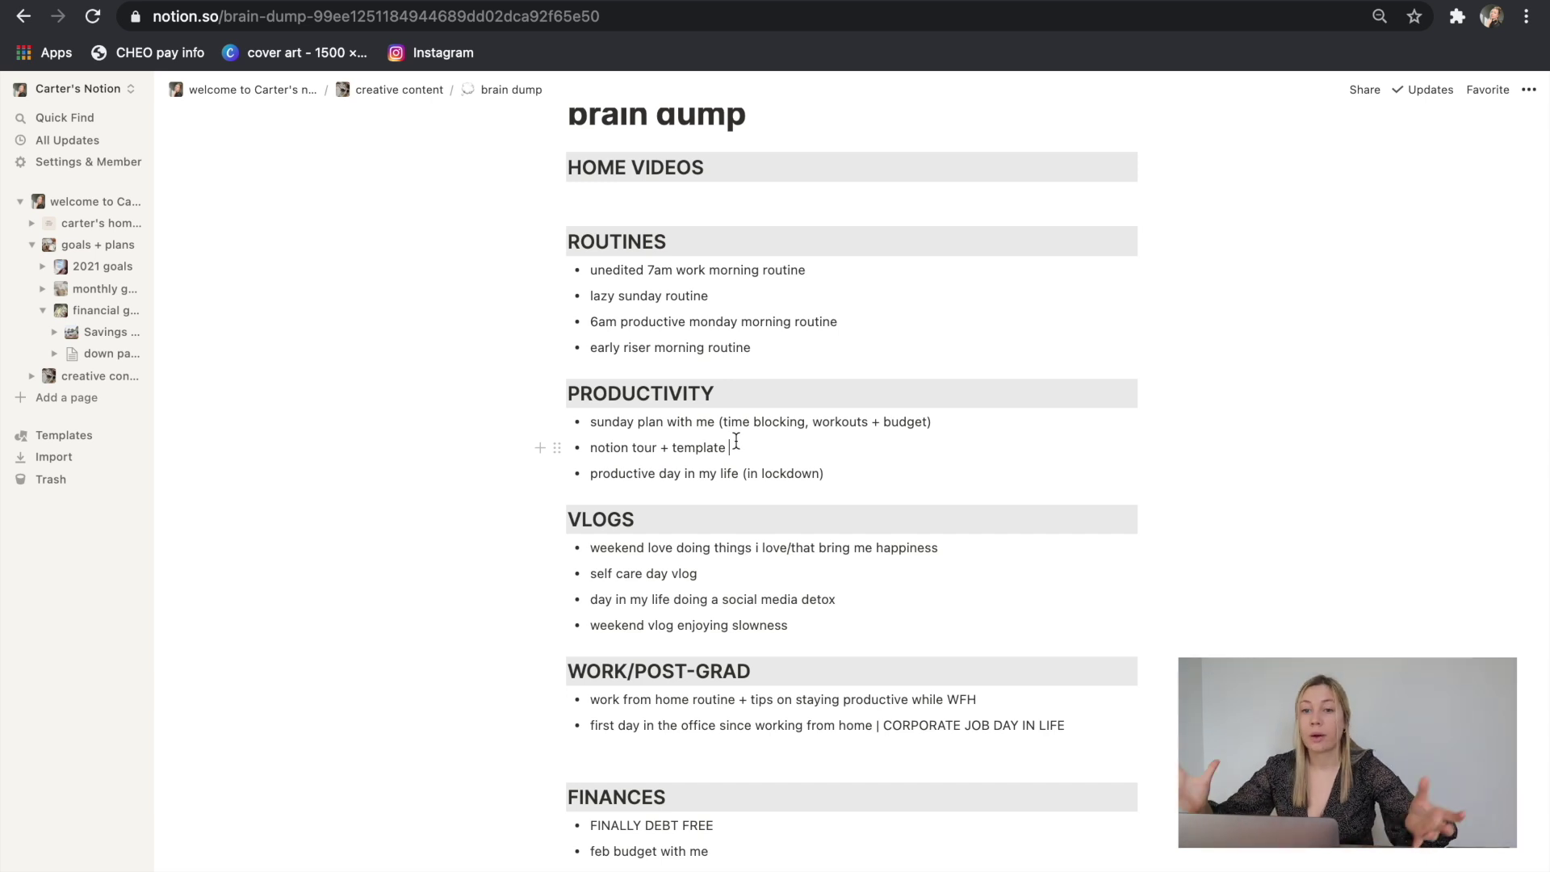
{"action": "scroll", "coordinate": [786, 572], "scroll_direction": "up", "scroll_amount": 5}
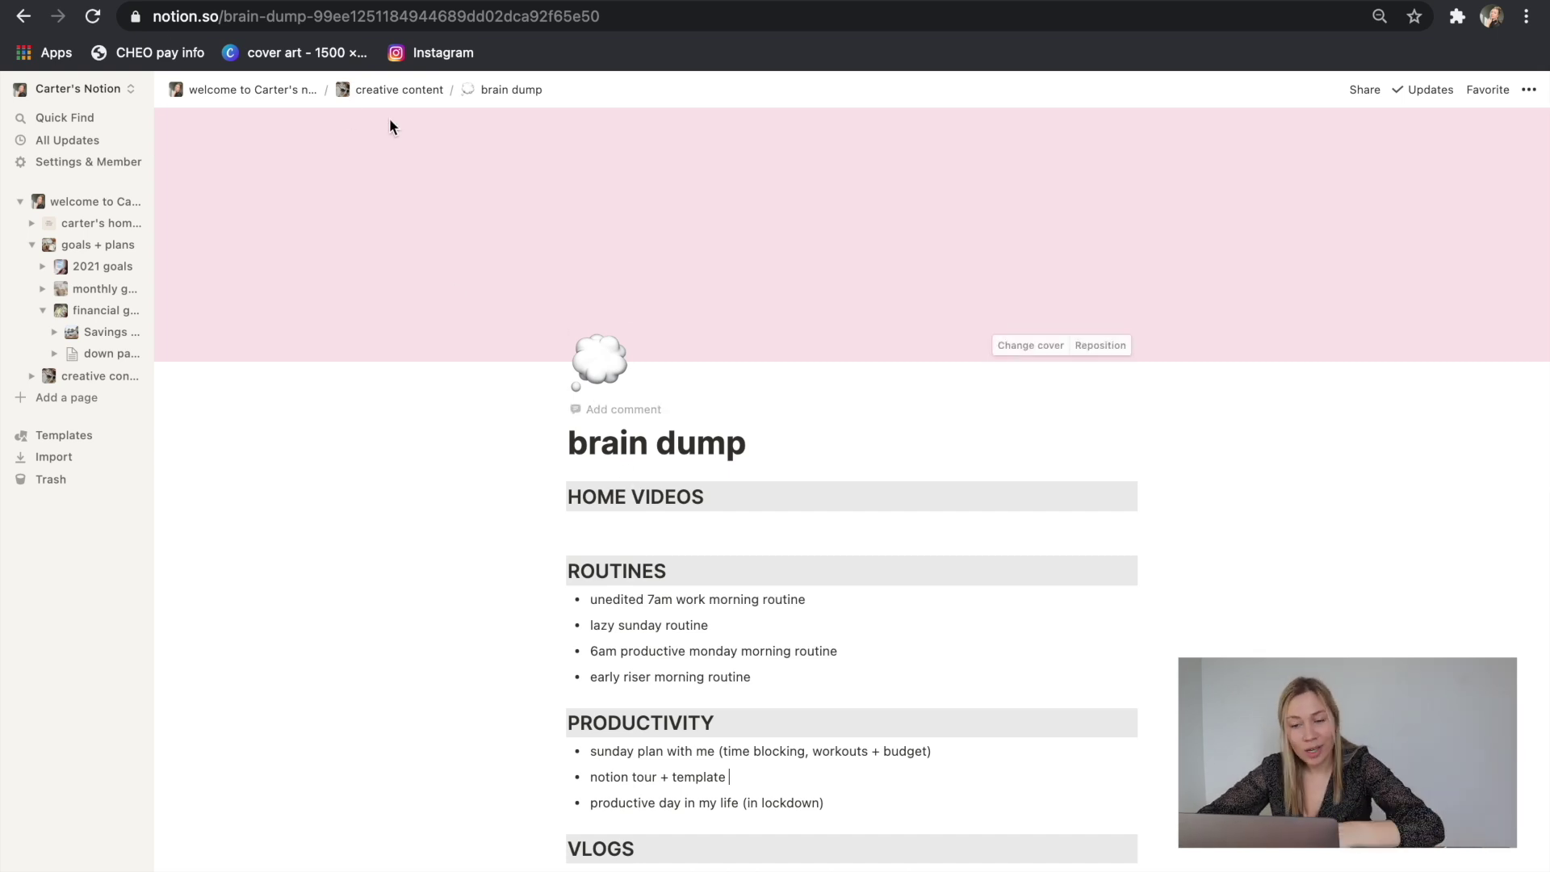
Return to the creative content page, look over its Youtube Content table and Content Calendar, and go back to the workspace's welcome page.
{"action": "left_click", "coordinate": [404, 90]}
{"action": "scroll", "coordinate": [638, 810], "scroll_direction": "down", "scroll_amount": 10}
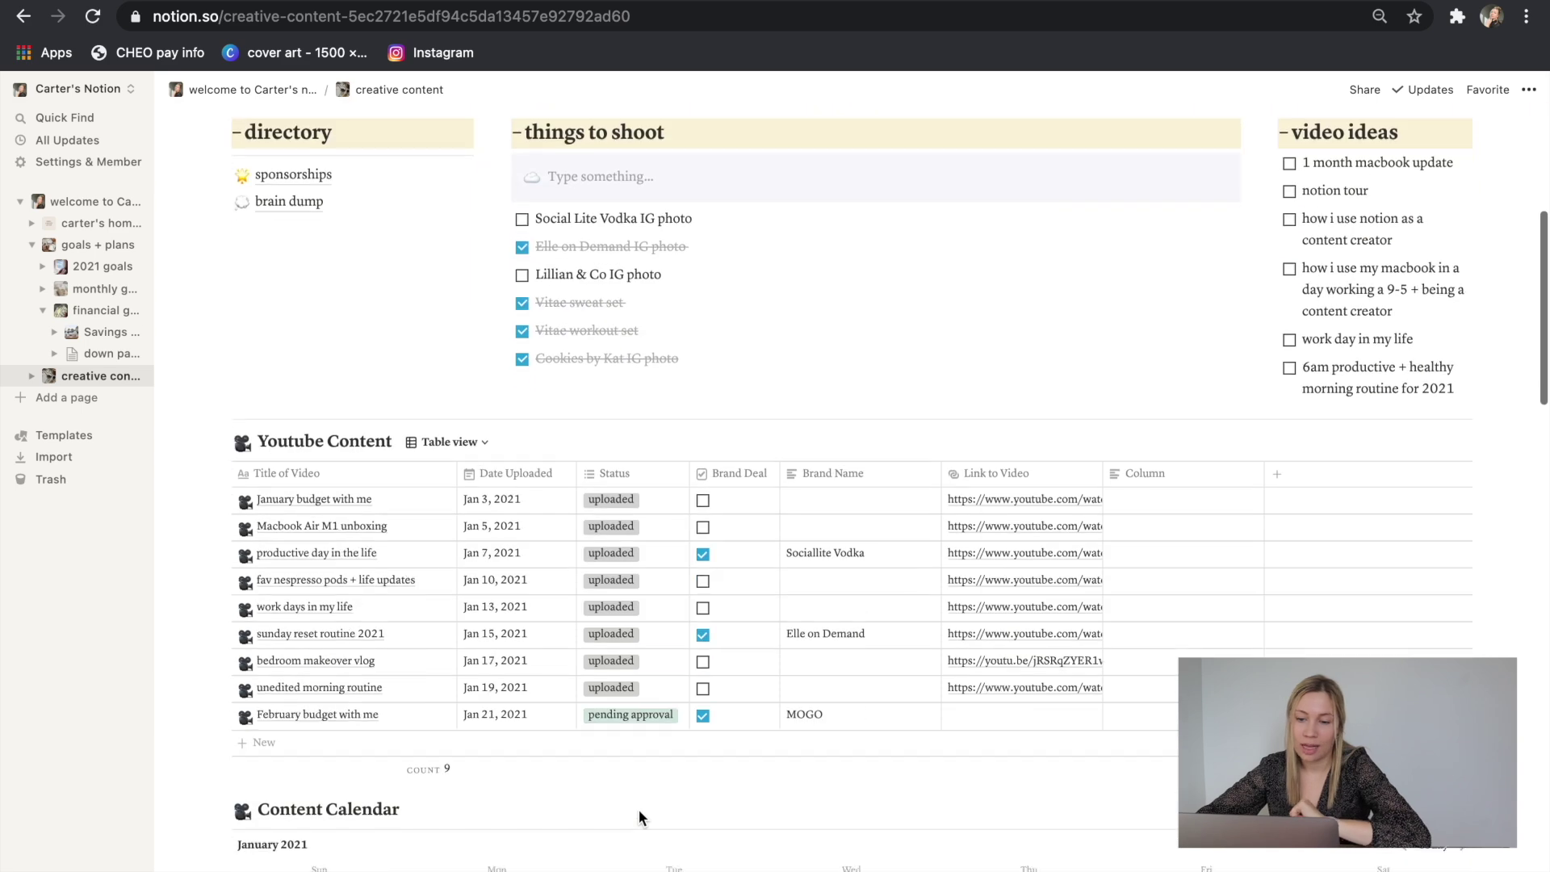
{"action": "scroll", "coordinate": [639, 816], "scroll_direction": "down", "scroll_amount": 3}
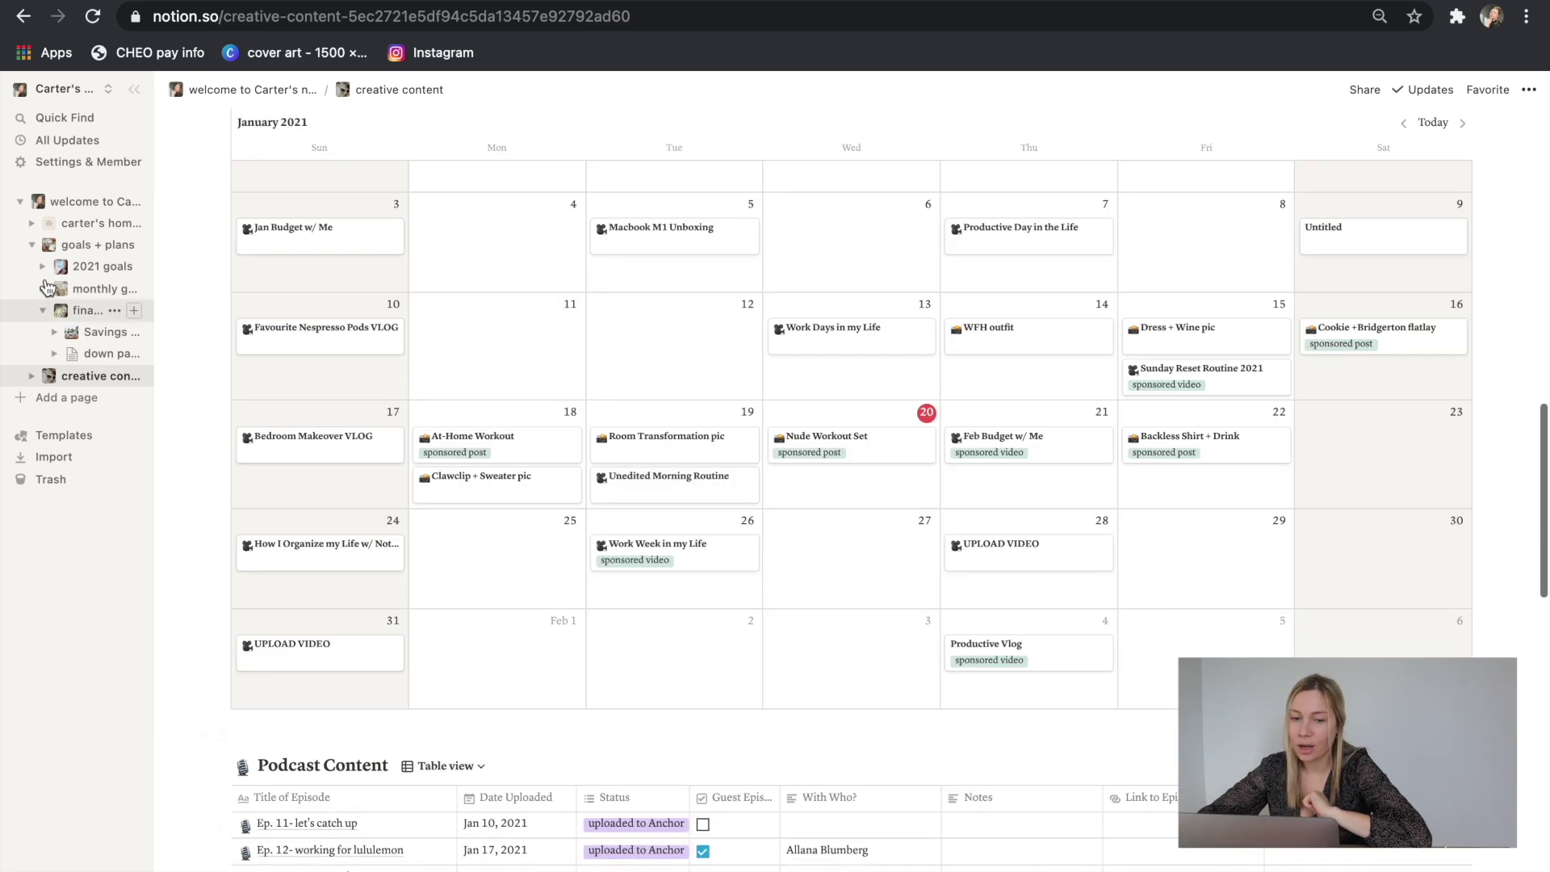
{"action": "left_click", "coordinate": [77, 201]}
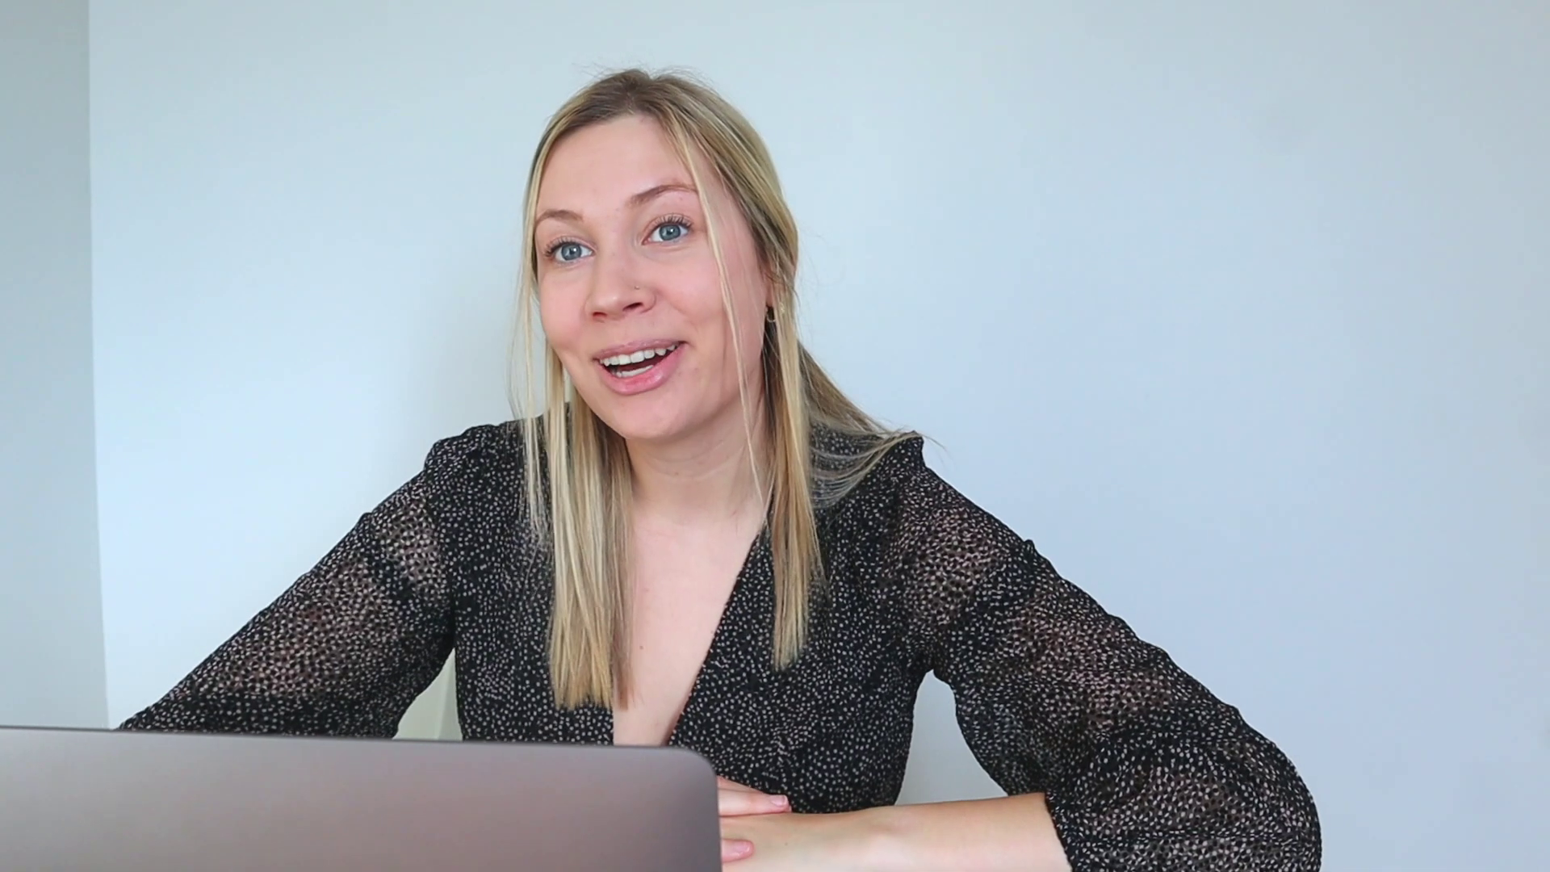